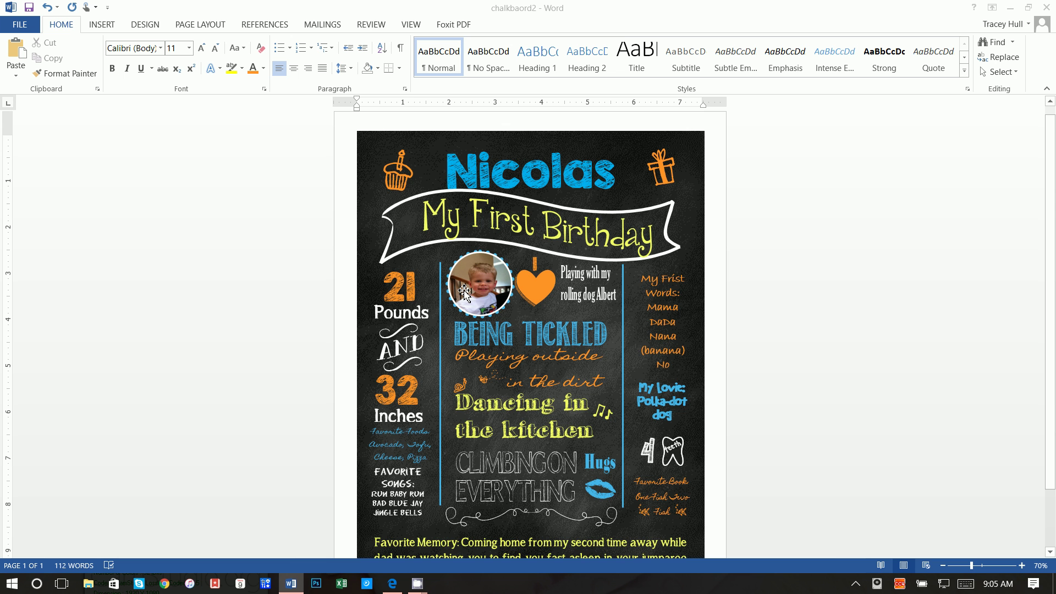
Step: Look over the finished first-birthday chalkboard poster from its title down to the favorite memory text
{"action": "scroll", "coordinate": [756, 404], "scroll_direction": "down", "scroll_amount": 2}
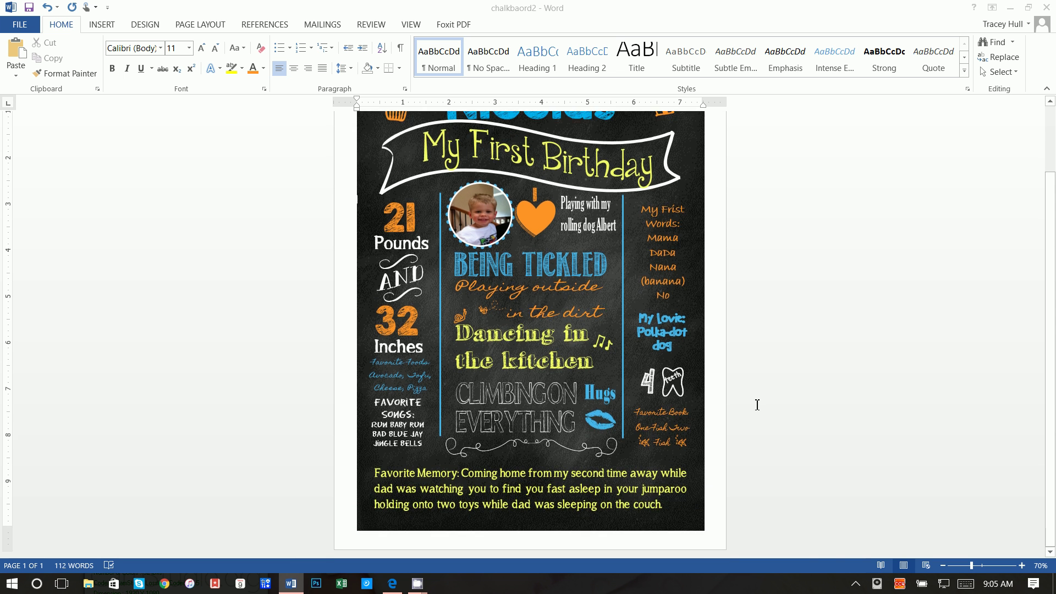
{"action": "scroll", "coordinate": [758, 404], "scroll_direction": "up", "scroll_amount": 2}
{"action": "scroll", "coordinate": [757, 405], "scroll_direction": "down", "scroll_amount": 4}
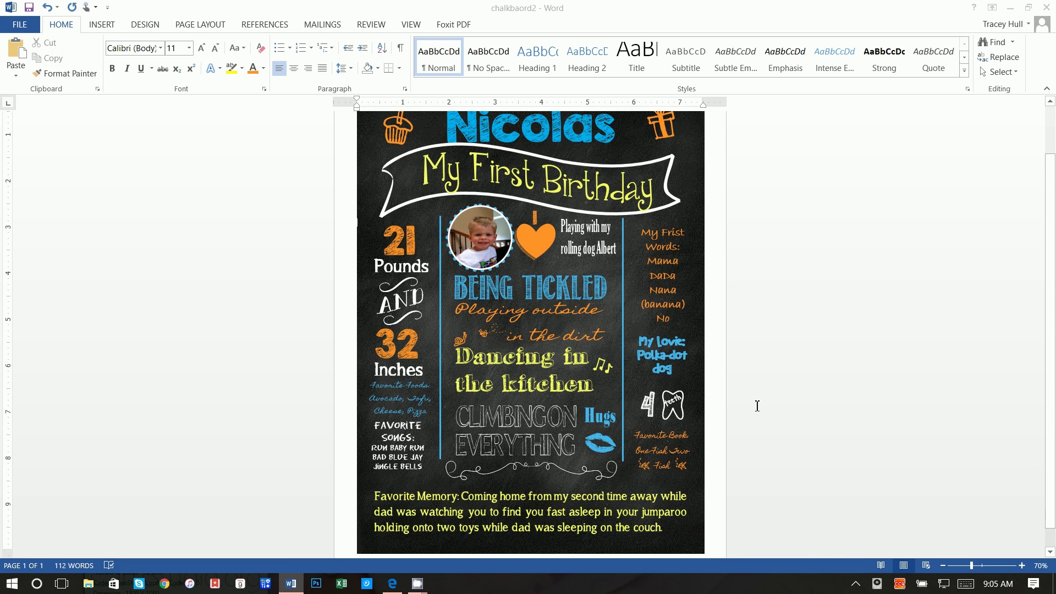
{"action": "scroll", "coordinate": [747, 403], "scroll_direction": "up", "scroll_amount": 3}
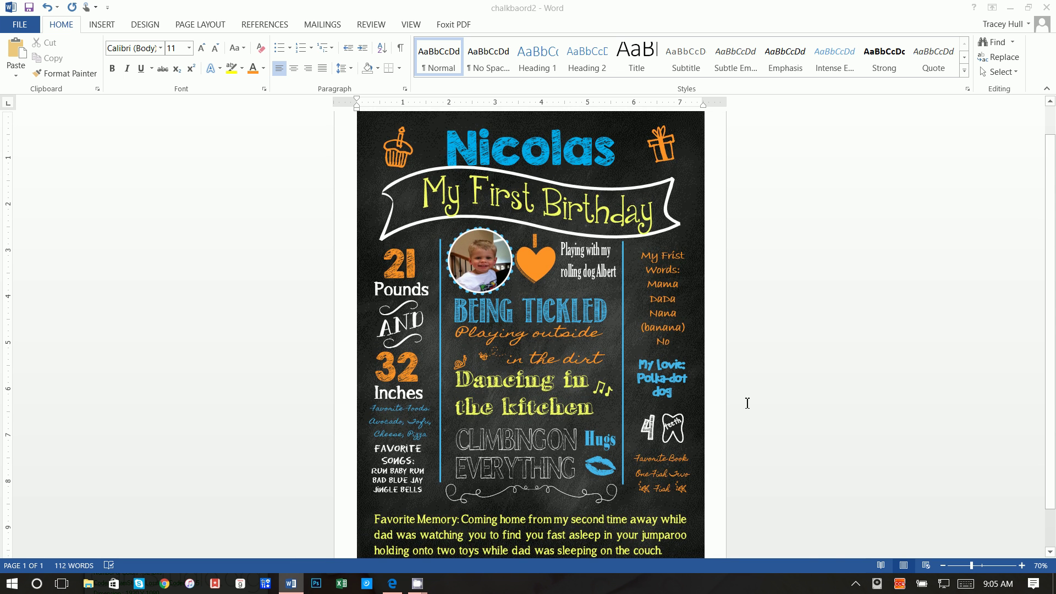
Step: Switch to the Edge browser and look through the YouTube channel's video list for the earlier chalkboard and font tutorials
{"action": "left_click", "coordinate": [393, 583]}
{"action": "scroll", "coordinate": [578, 330], "scroll_direction": "down", "scroll_amount": 2}
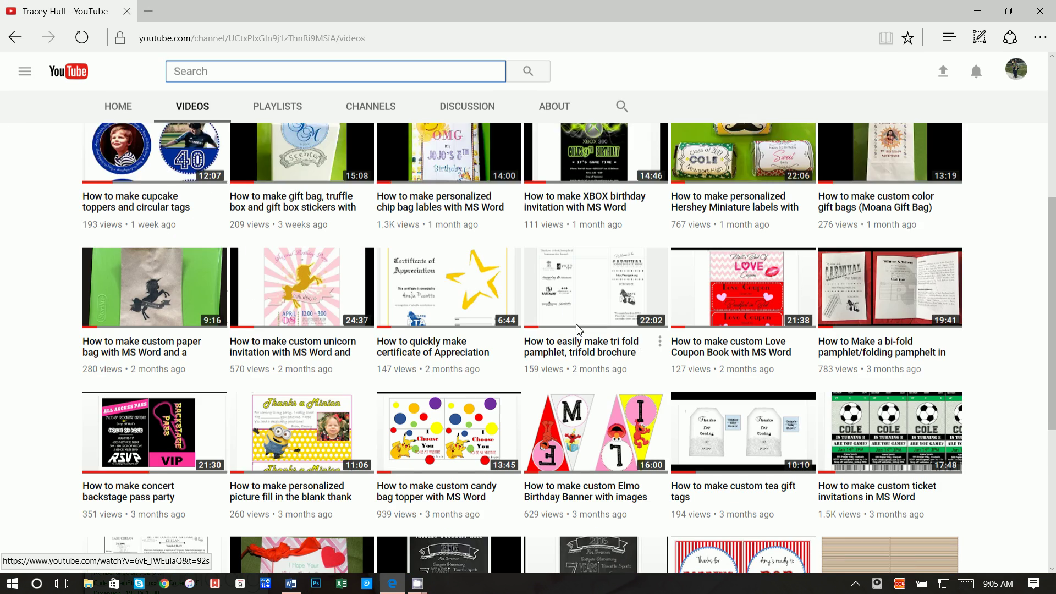
{"action": "scroll", "coordinate": [579, 330], "scroll_direction": "down", "scroll_amount": 5}
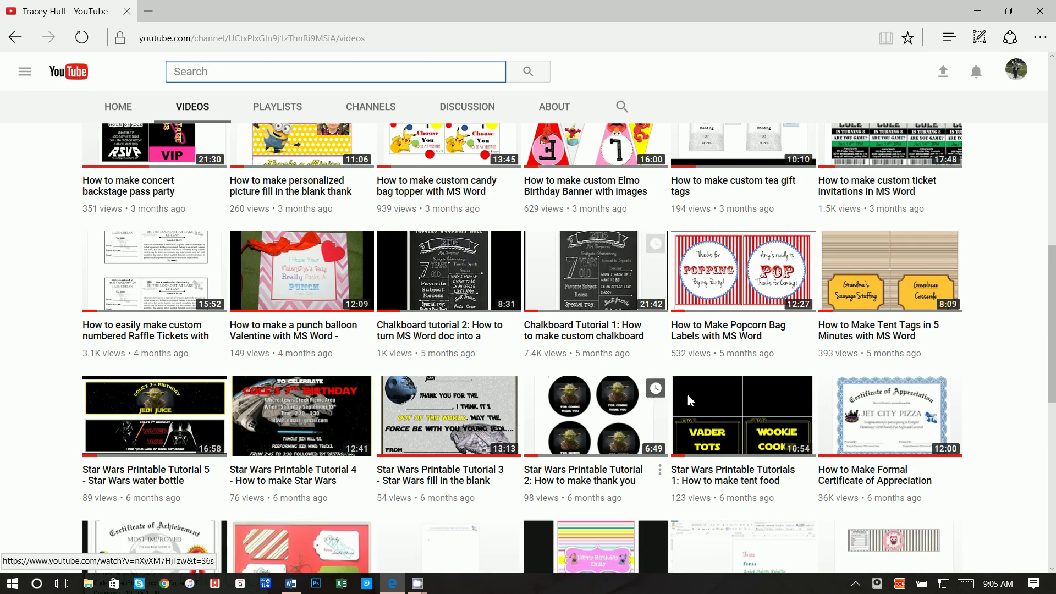
{"action": "scroll", "coordinate": [690, 400], "scroll_direction": "down", "scroll_amount": 5}
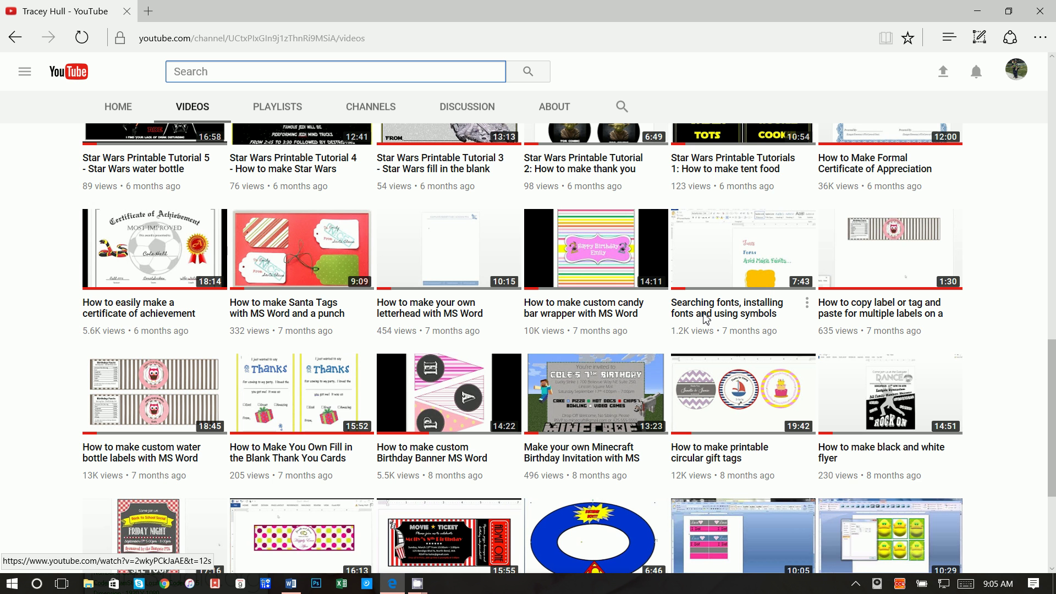
{"action": "scroll", "coordinate": [706, 319], "scroll_direction": "up", "scroll_amount": 5}
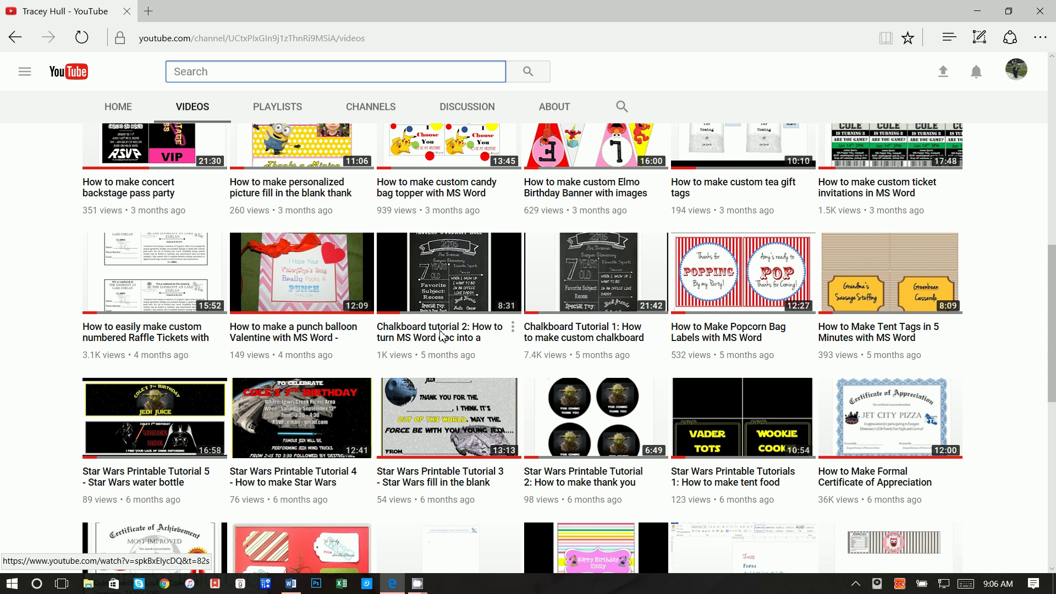
{"action": "scroll", "coordinate": [445, 341], "scroll_direction": "up", "scroll_amount": 7}
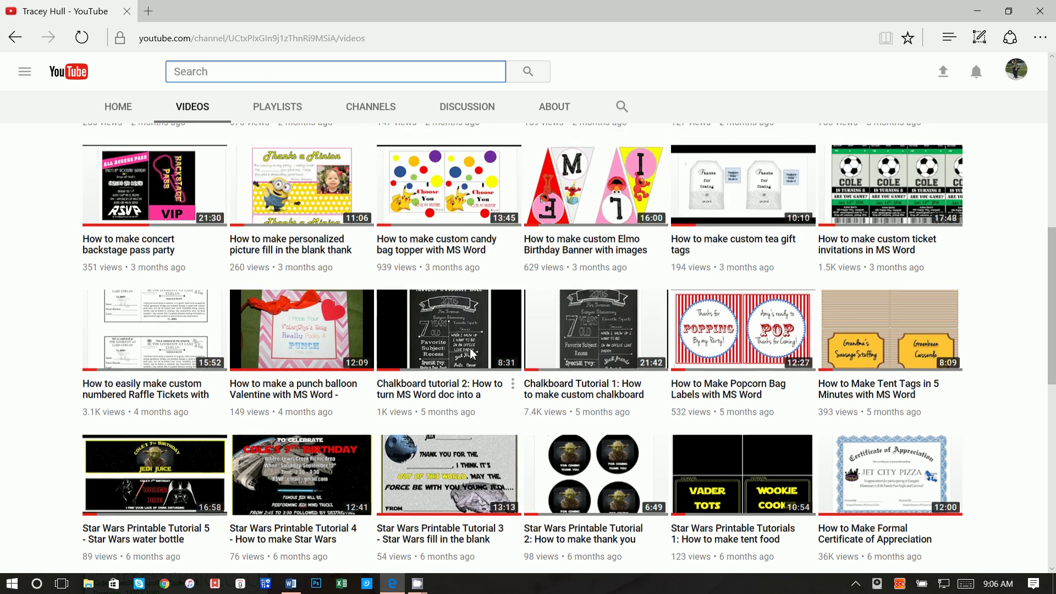
{"action": "scroll", "coordinate": [471, 391], "scroll_direction": "down", "scroll_amount": 8}
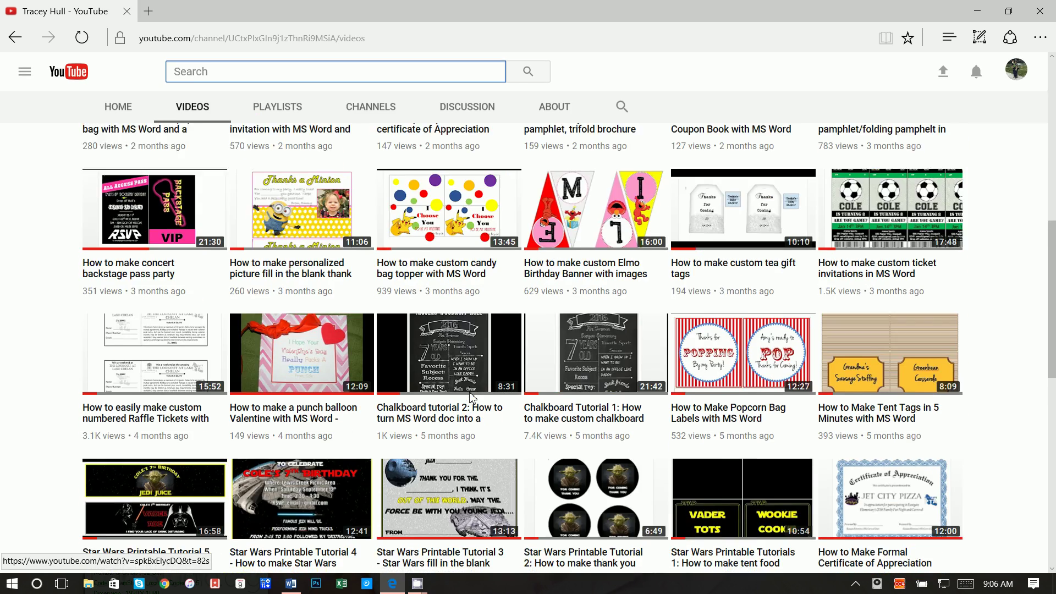
{"action": "scroll", "coordinate": [472, 398], "scroll_direction": "up", "scroll_amount": 4}
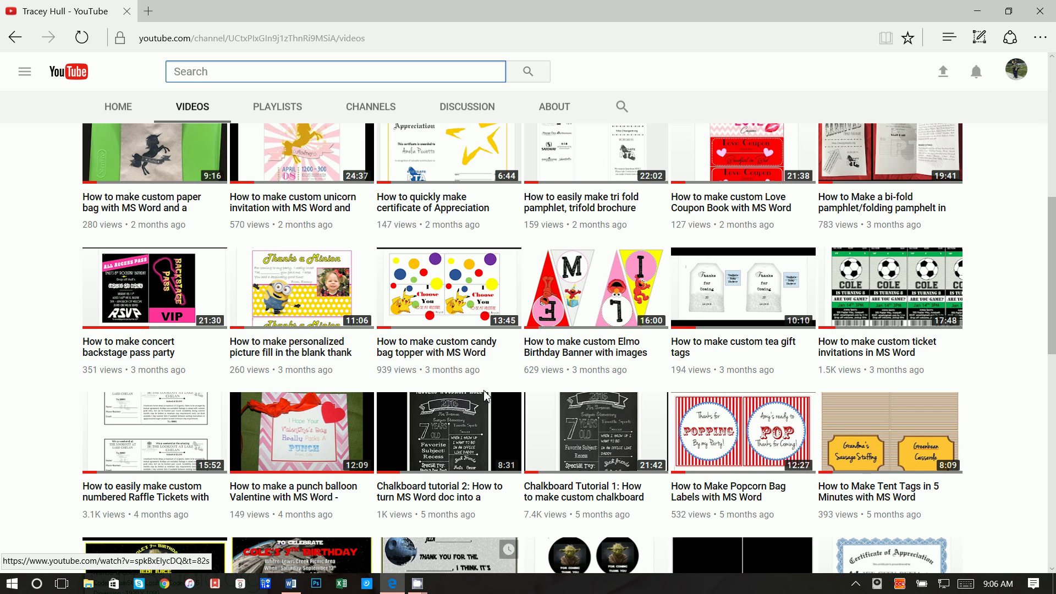
{"action": "scroll", "coordinate": [473, 402], "scroll_direction": "down", "scroll_amount": 5}
{"action": "scroll", "coordinate": [490, 428], "scroll_direction": "down", "scroll_amount": 3}
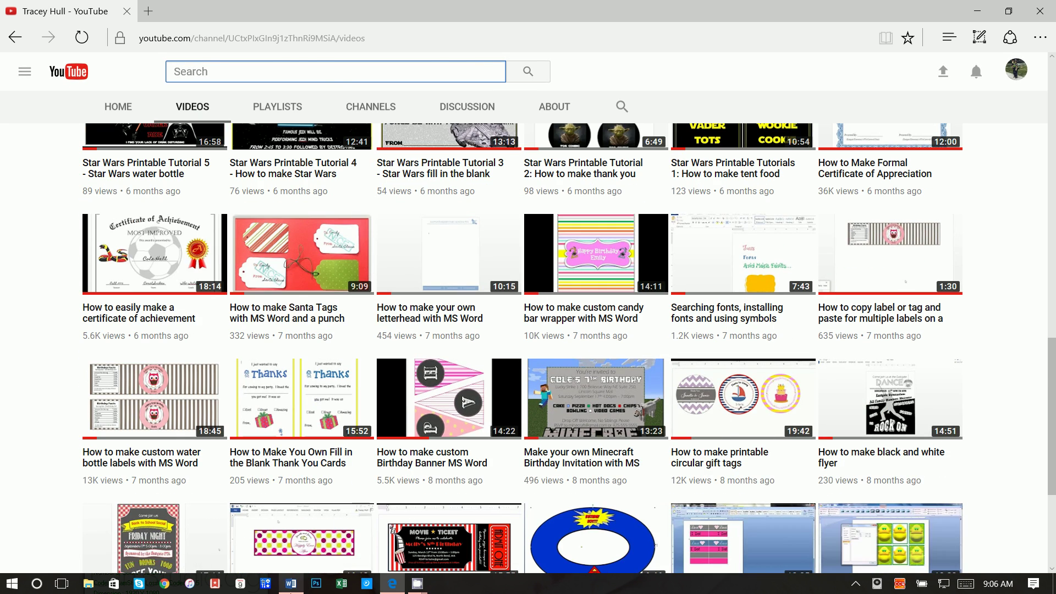
Step: Return to Word and review the layout of the sample birthday chalkboard
{"action": "left_click", "coordinate": [291, 583]}
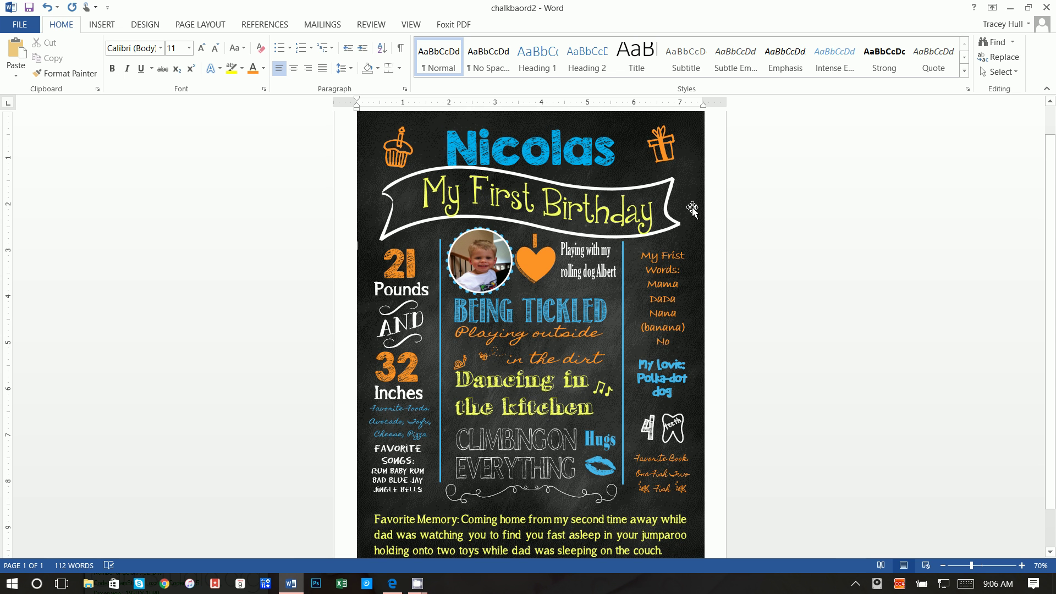
{"action": "scroll", "coordinate": [665, 403], "scroll_direction": "down", "scroll_amount": 1}
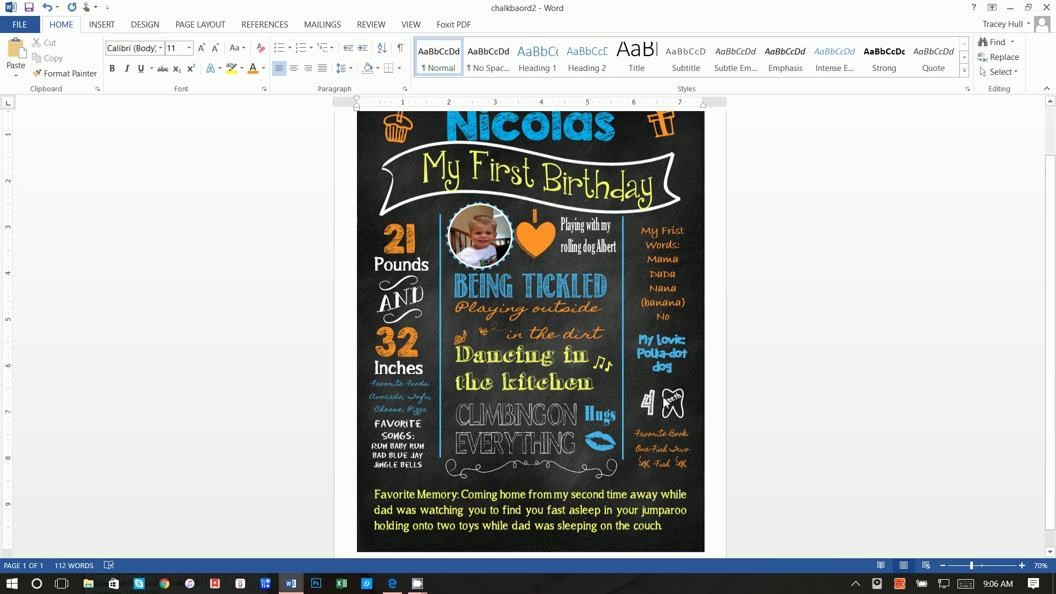
{"action": "scroll", "coordinate": [654, 434], "scroll_direction": "up", "scroll_amount": 1}
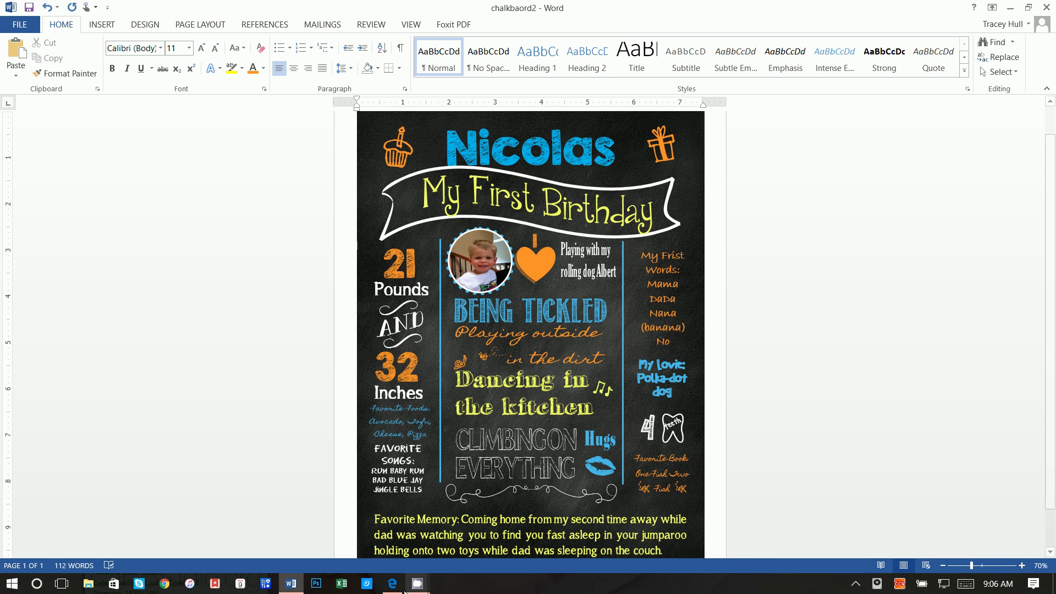
Step: Switch to Edge, open google.com and run an image search for "chalkboard background large"
{"action": "left_click", "coordinate": [396, 589]}
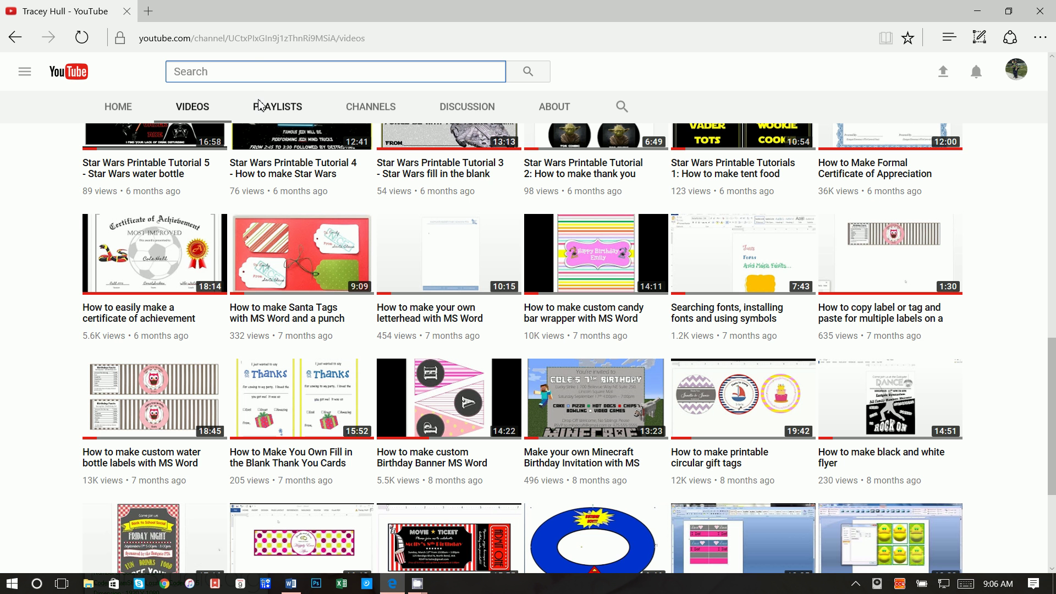
{"action": "left_click", "coordinate": [260, 40]}
{"action": "type", "text": "go"}
{"action": "key", "text": "Return"}
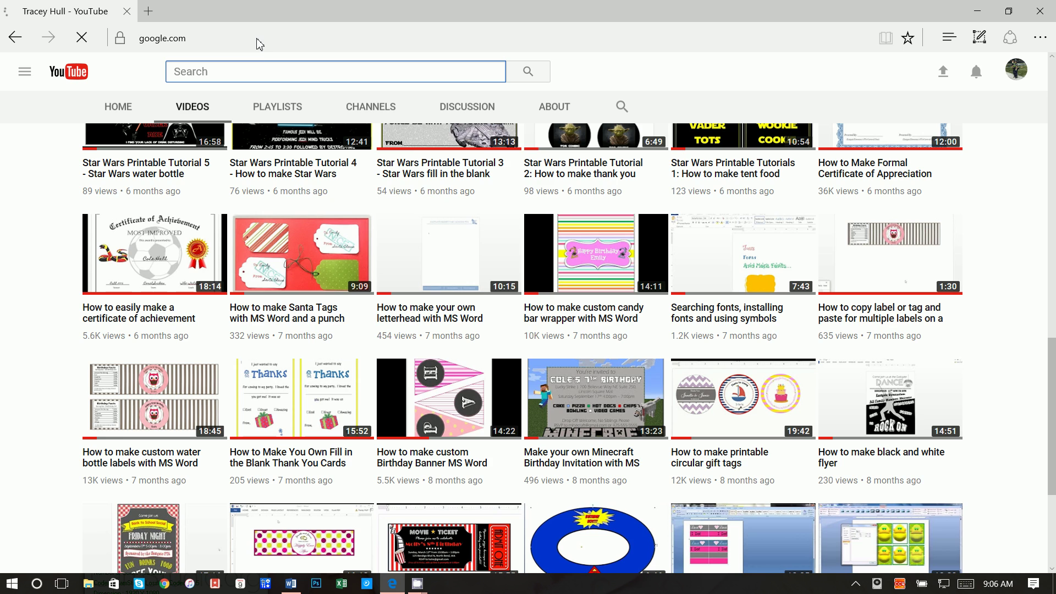
{"action": "type", "text": "ch"}
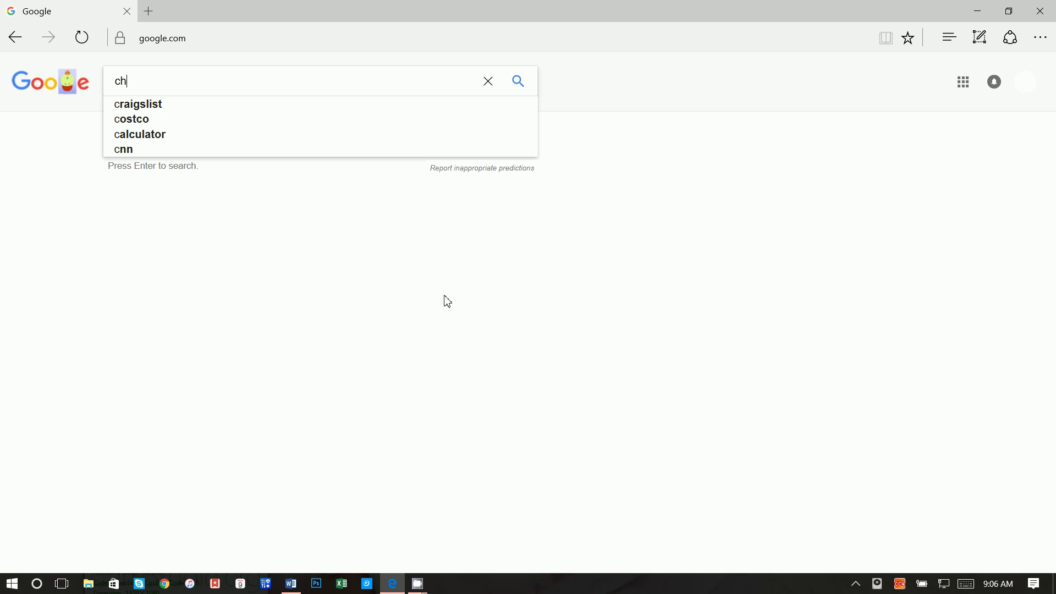
{"action": "type", "text": "alkboard "}
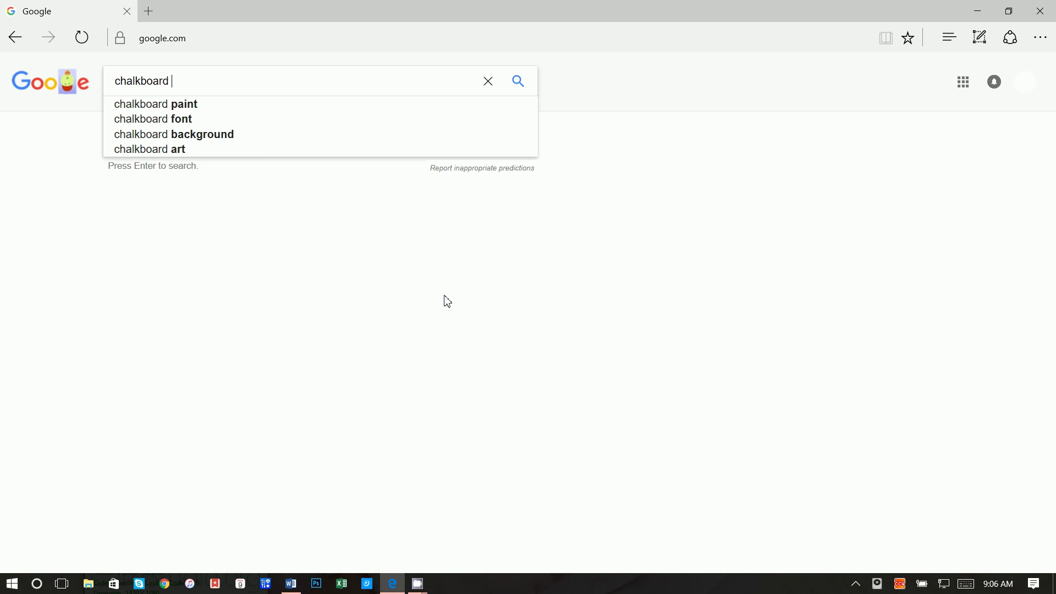
{"action": "type", "text": "background large"}
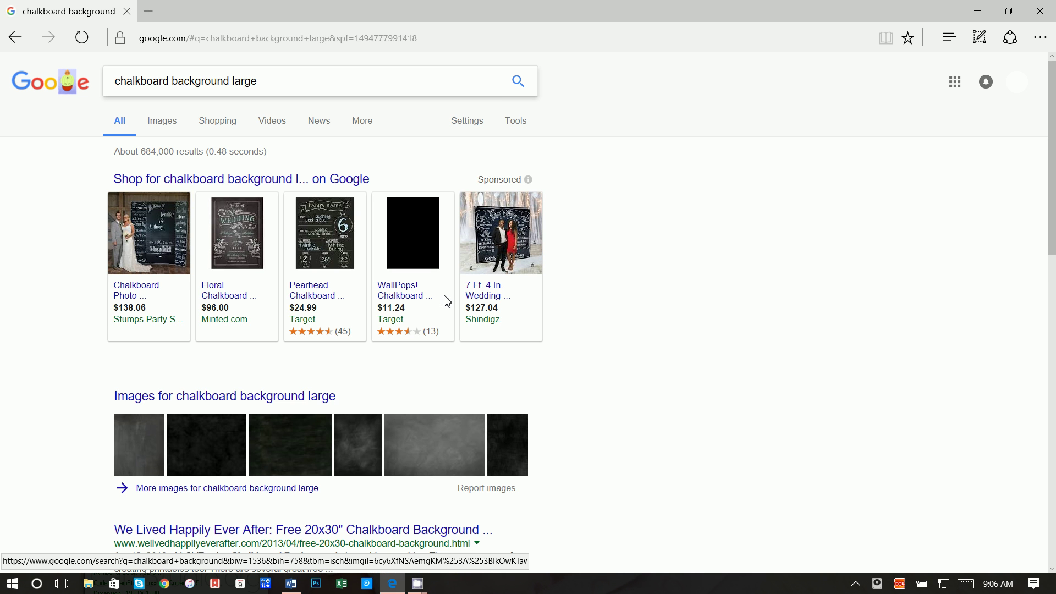
{"action": "left_click", "coordinate": [161, 122]}
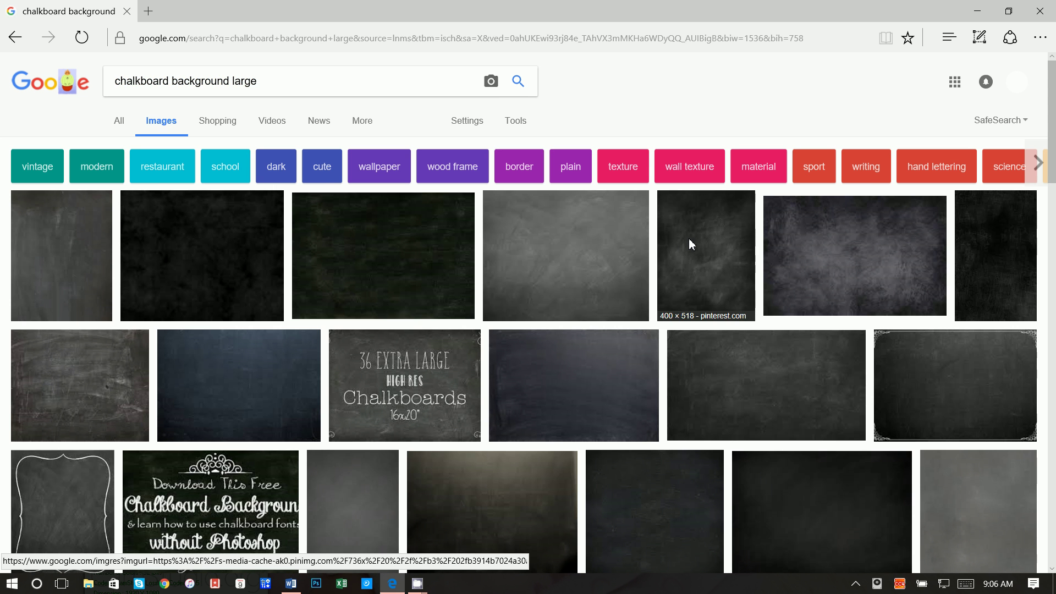
Step: Save the 400 × 518 Pinterest chalkboard image as a JPEG named "background" in the Chalkboard2 folder
{"action": "left_click", "coordinate": [688, 239]}
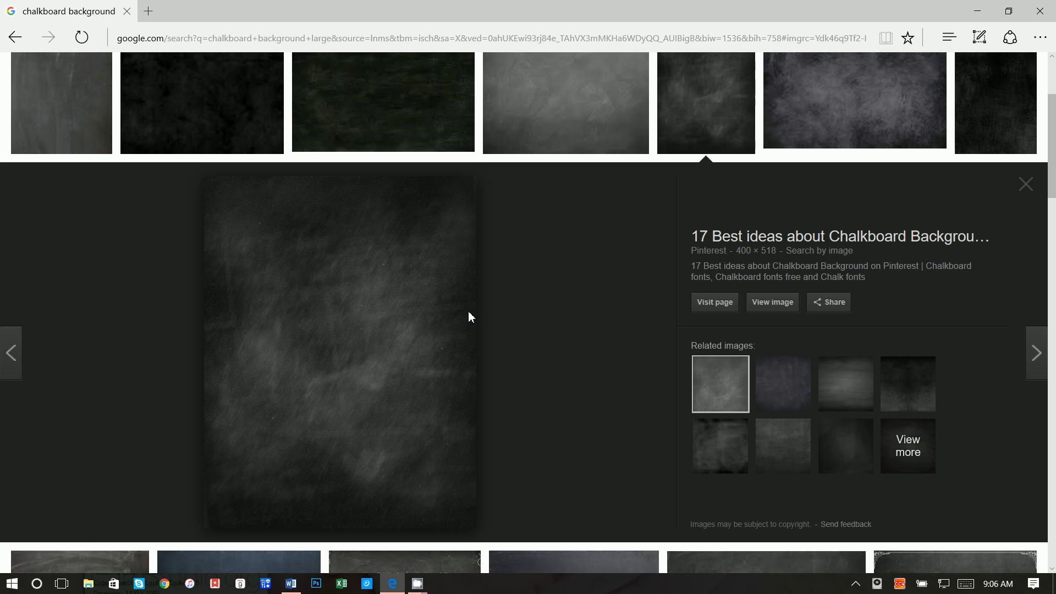
{"action": "right_click", "coordinate": [391, 327]}
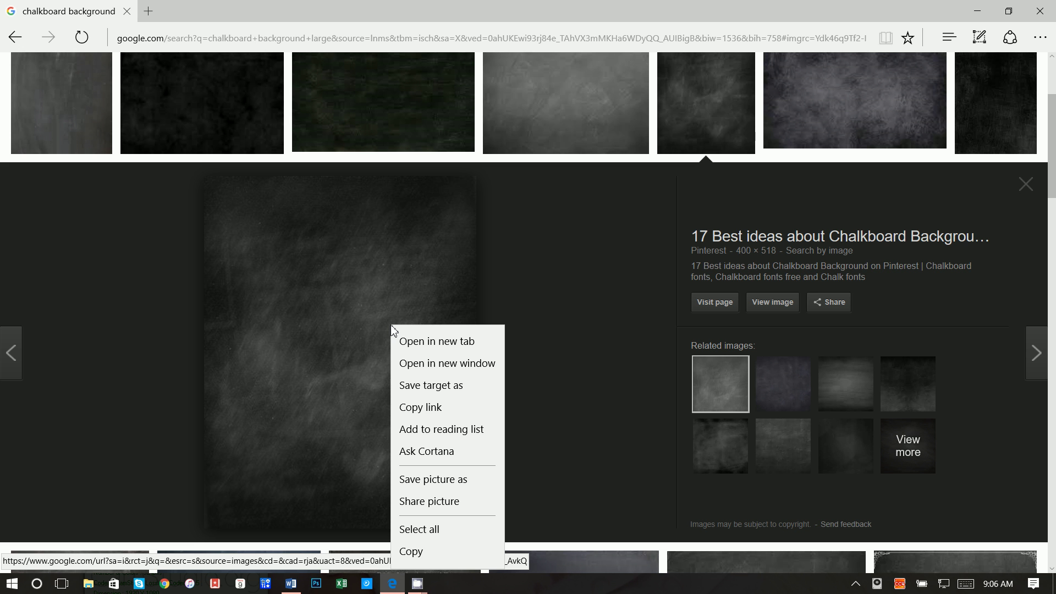
{"action": "left_click", "coordinate": [440, 481]}
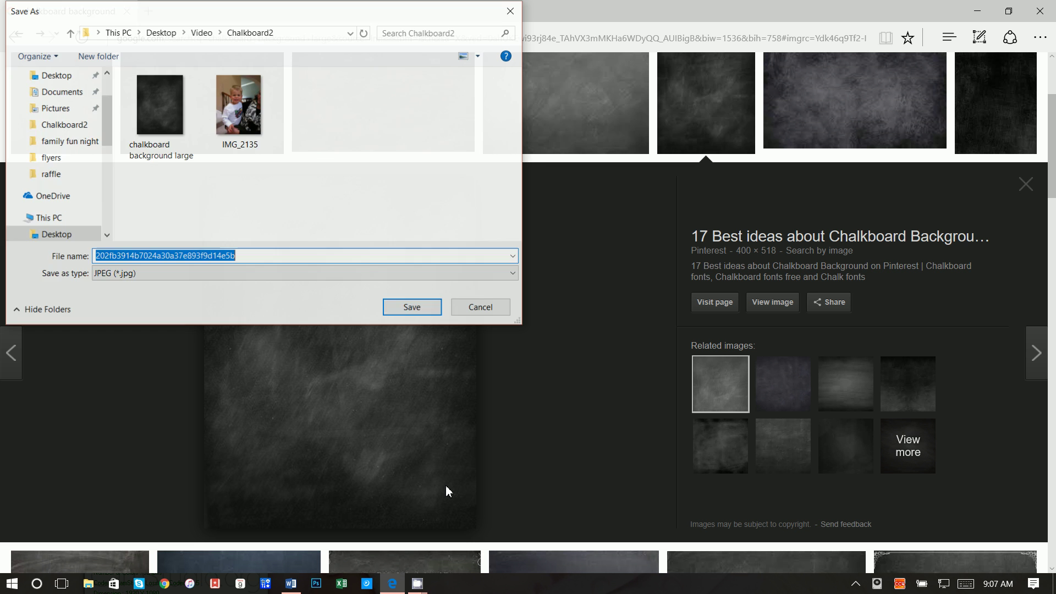
{"action": "type", "text": "bac"}
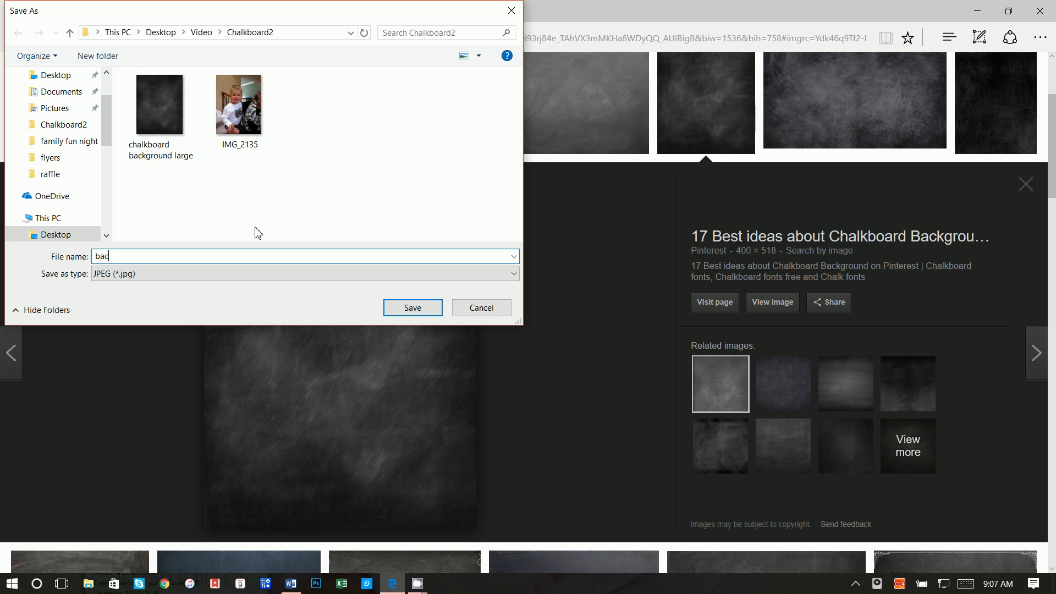
{"action": "type", "text": "kground"}
{"action": "key", "text": "Return"}
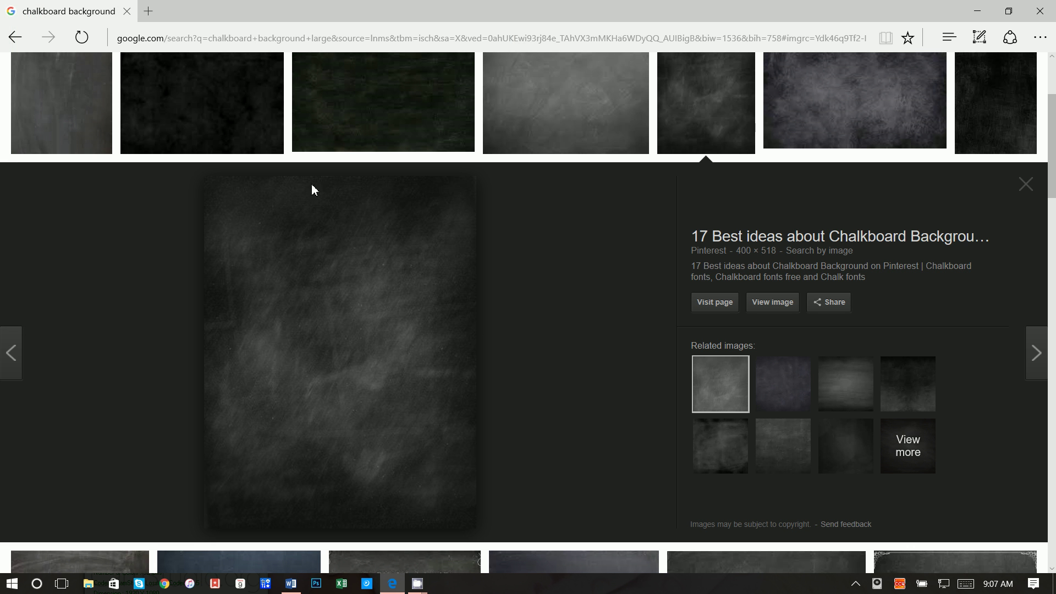
Step: Go back to Word, create a new blank document and give it narrow 0.5-inch margins
{"action": "left_click", "coordinate": [977, 12]}
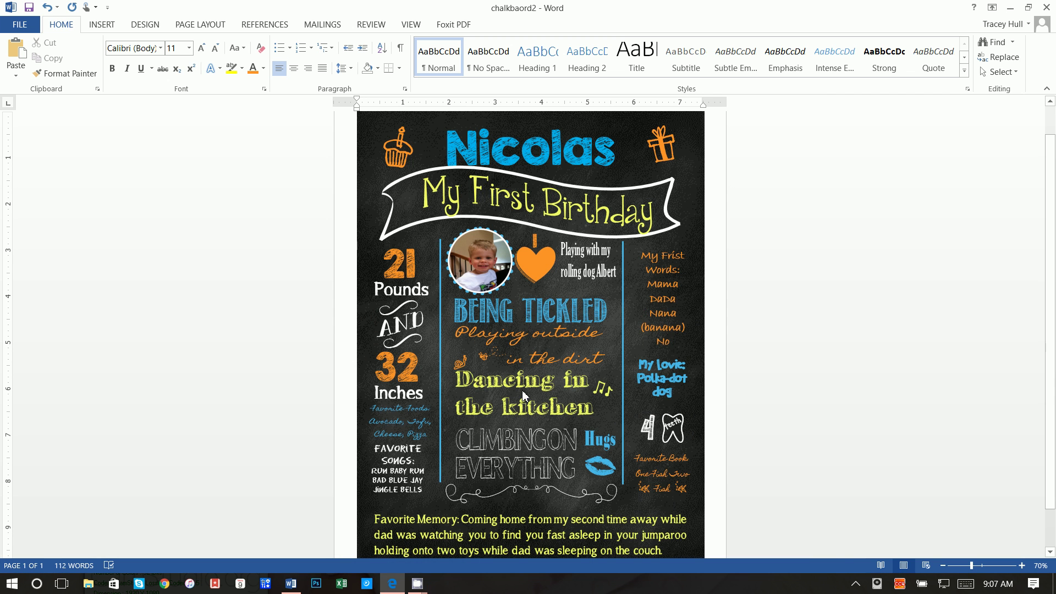
{"action": "left_click", "coordinate": [20, 24]}
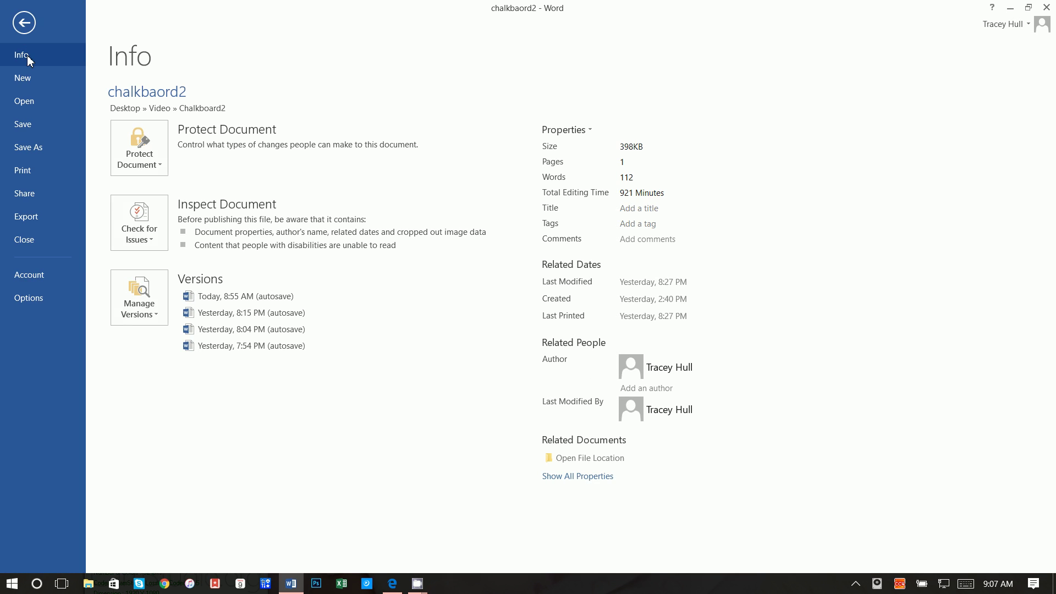
{"action": "left_click", "coordinate": [25, 77]}
{"action": "left_click", "coordinate": [132, 194]}
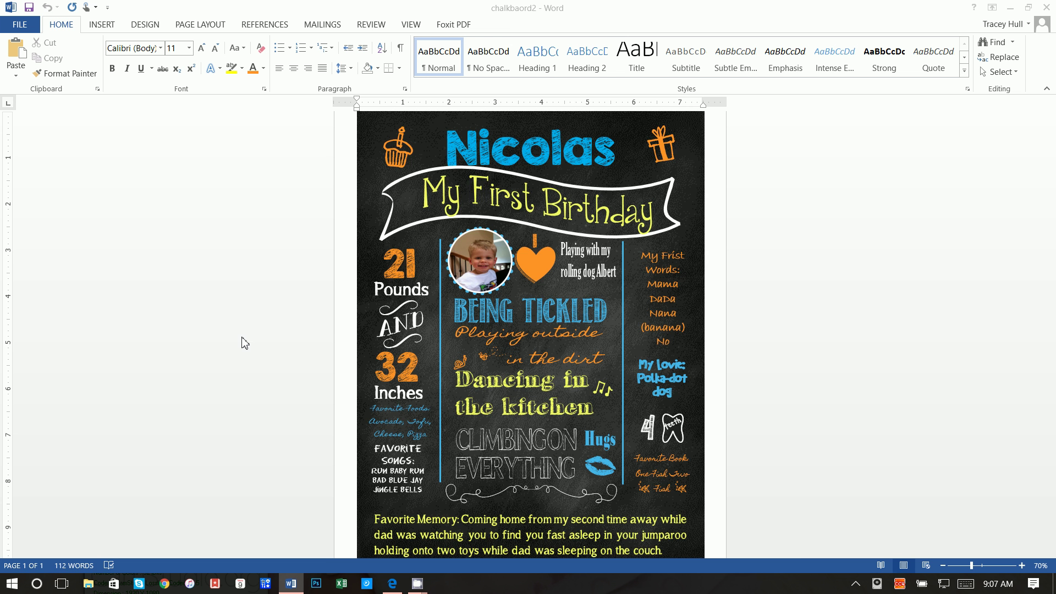
{"action": "left_click", "coordinate": [208, 27]}
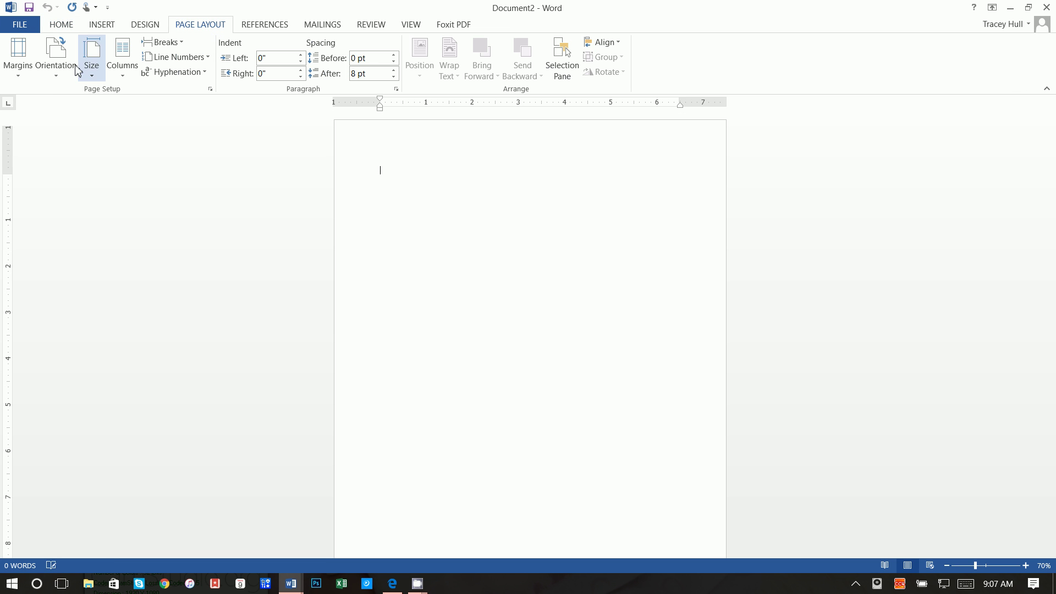
{"action": "left_click", "coordinate": [19, 60]}
{"action": "left_click", "coordinate": [22, 147]}
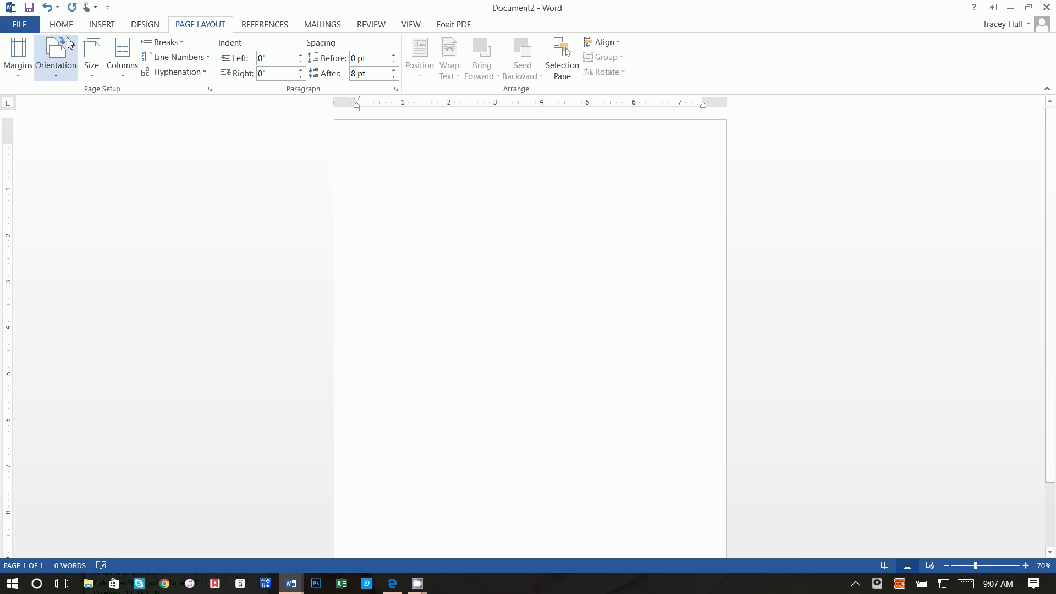
Step: Insert the "background" picture from the Chalkboard2 folder into the blank document
{"action": "left_click", "coordinate": [97, 25]}
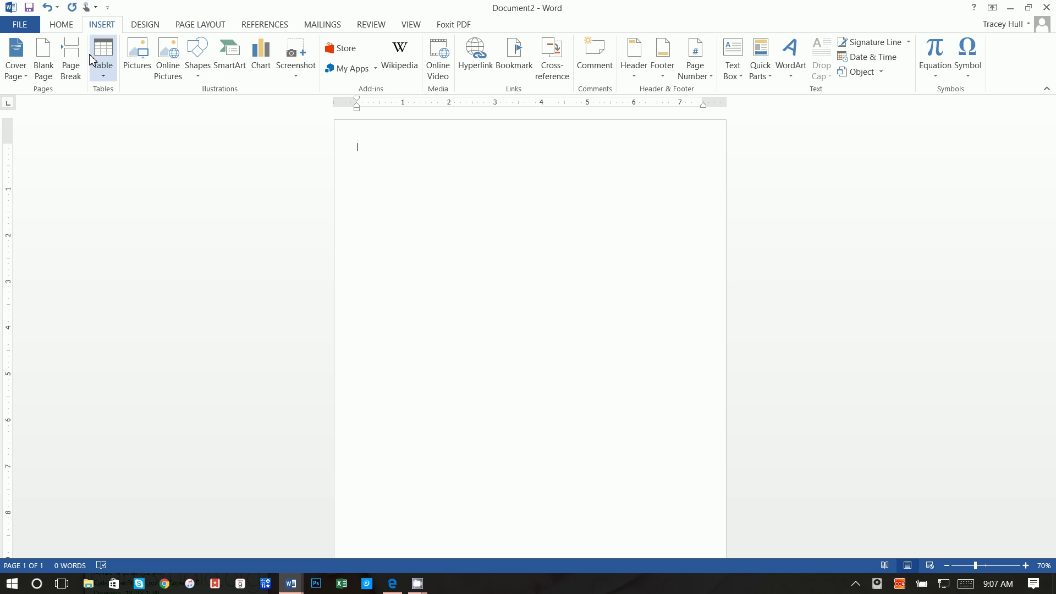
{"action": "left_click", "coordinate": [137, 58]}
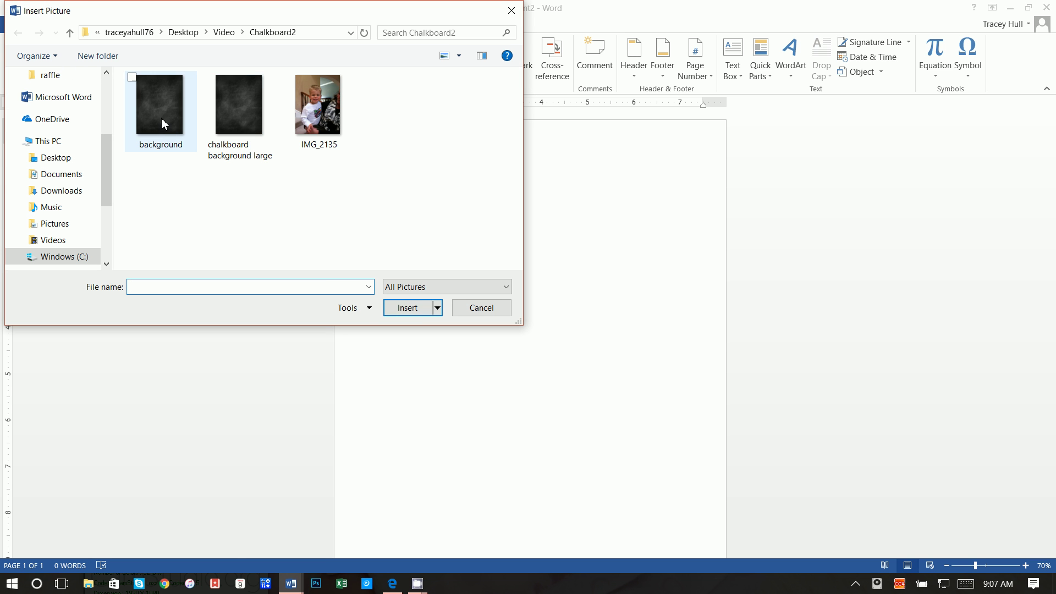
{"action": "left_click", "coordinate": [161, 123]}
{"action": "left_click", "coordinate": [407, 306]}
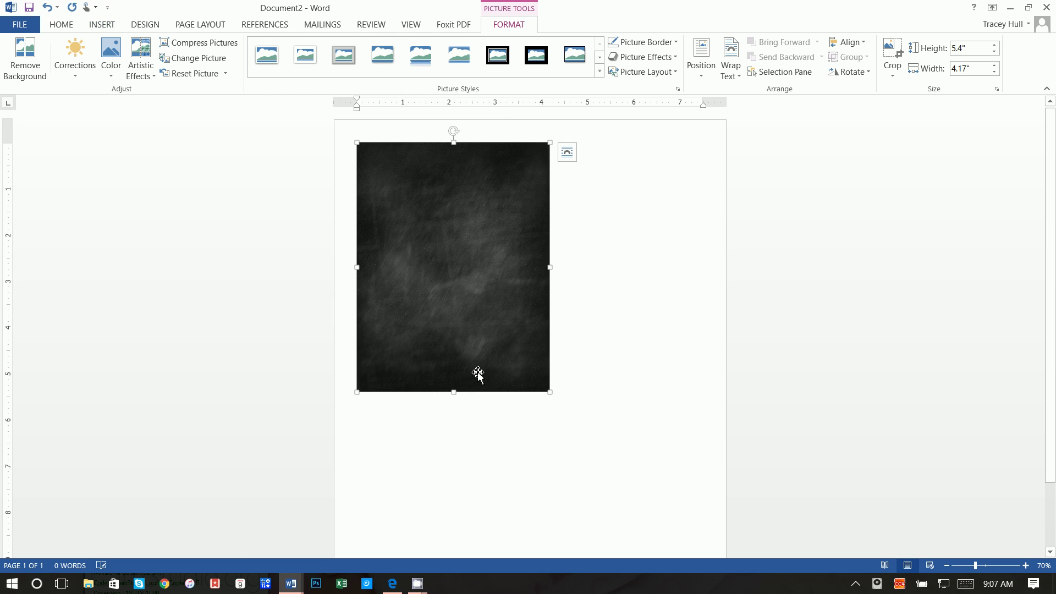
Step: Set the chalkboard picture's text wrapping to Behind Text
{"action": "right_click", "coordinate": [507, 253]}
{"action": "mouse_move", "coordinate": [545, 465]}
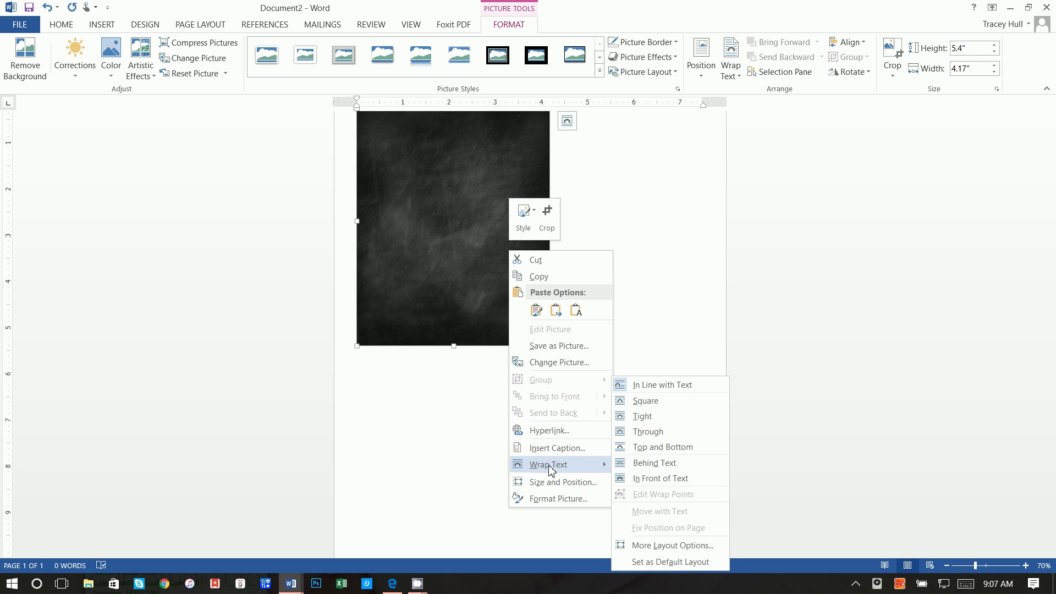
{"action": "left_click", "coordinate": [654, 465]}
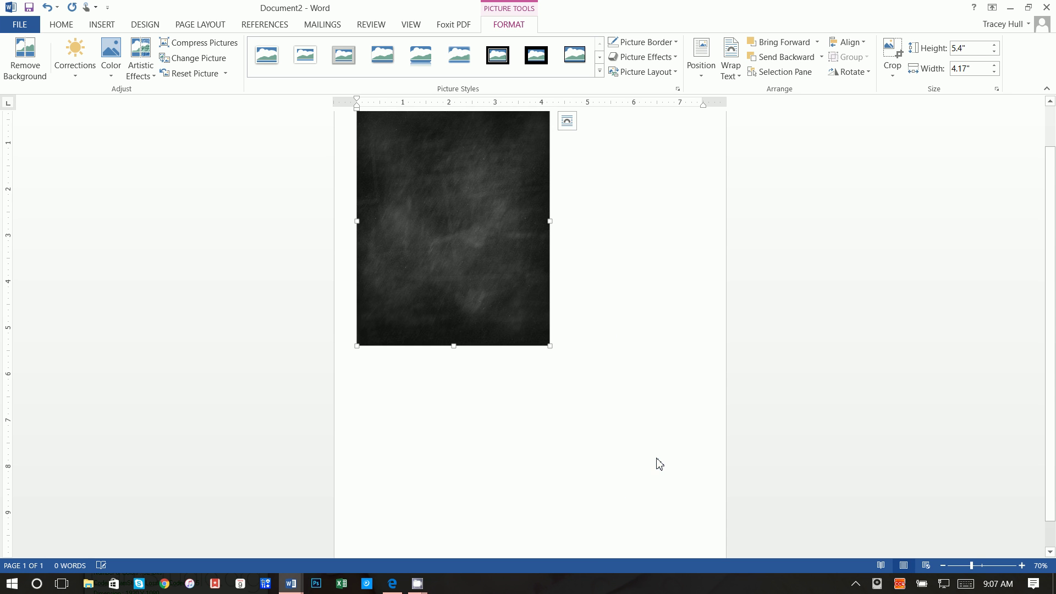
Step: Enlarge the chalkboard picture to about 9.97 inches high by 7.49 inches wide so it fills the page within its margins
{"action": "left_click_drag", "start_coordinate": [563, 325], "coordinate": [474, 289]}
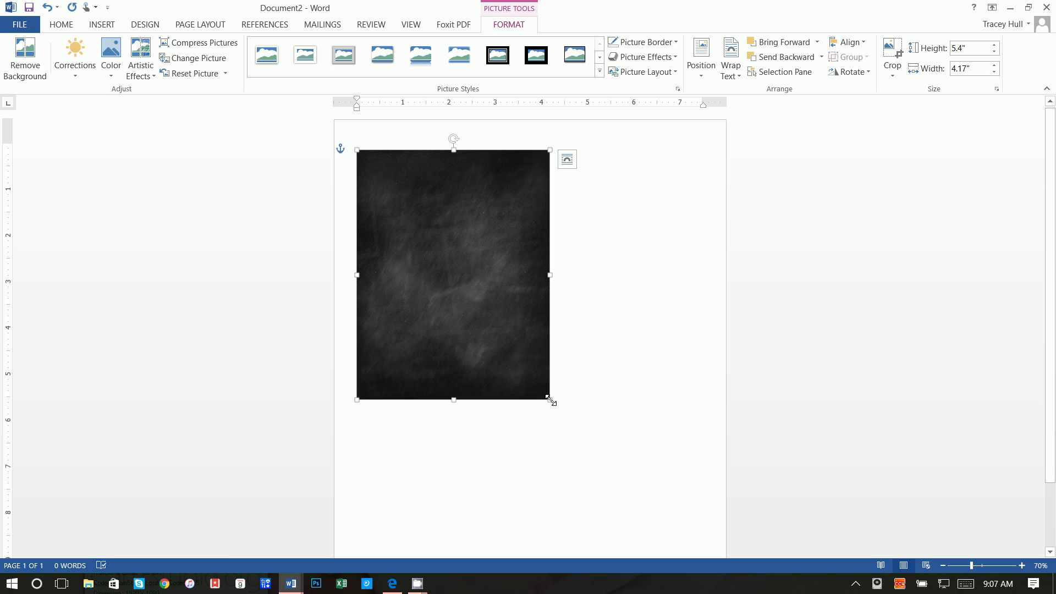
{"action": "left_click_drag", "start_coordinate": [550, 401], "coordinate": [665, 514]}
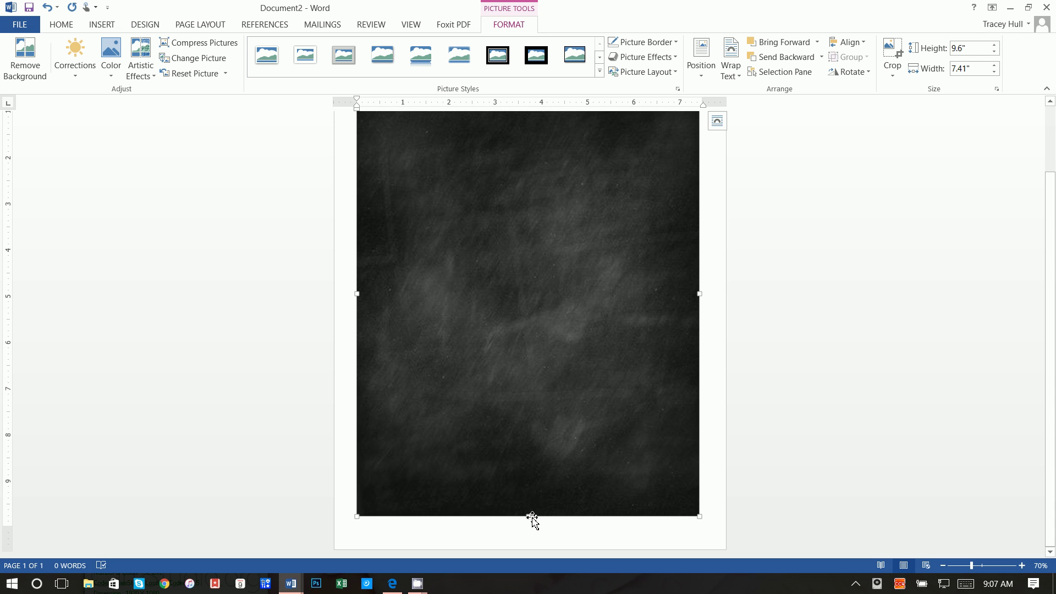
{"action": "left_click_drag", "start_coordinate": [532, 518], "coordinate": [529, 530]}
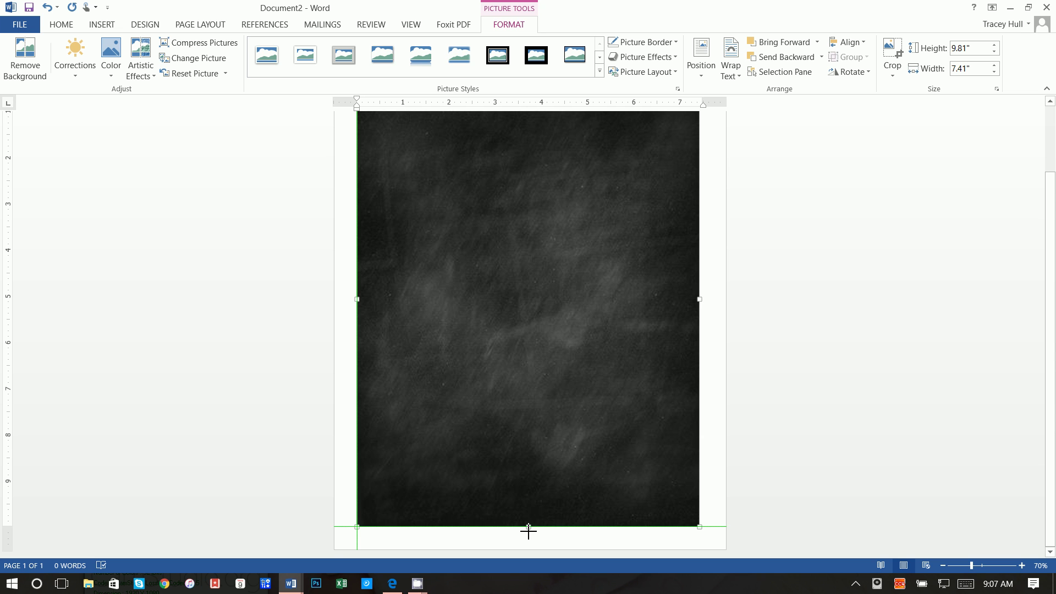
{"action": "left_click_drag", "start_coordinate": [527, 530], "coordinate": [527, 528]}
{"action": "scroll", "coordinate": [521, 516], "scroll_direction": "up", "scroll_amount": 3}
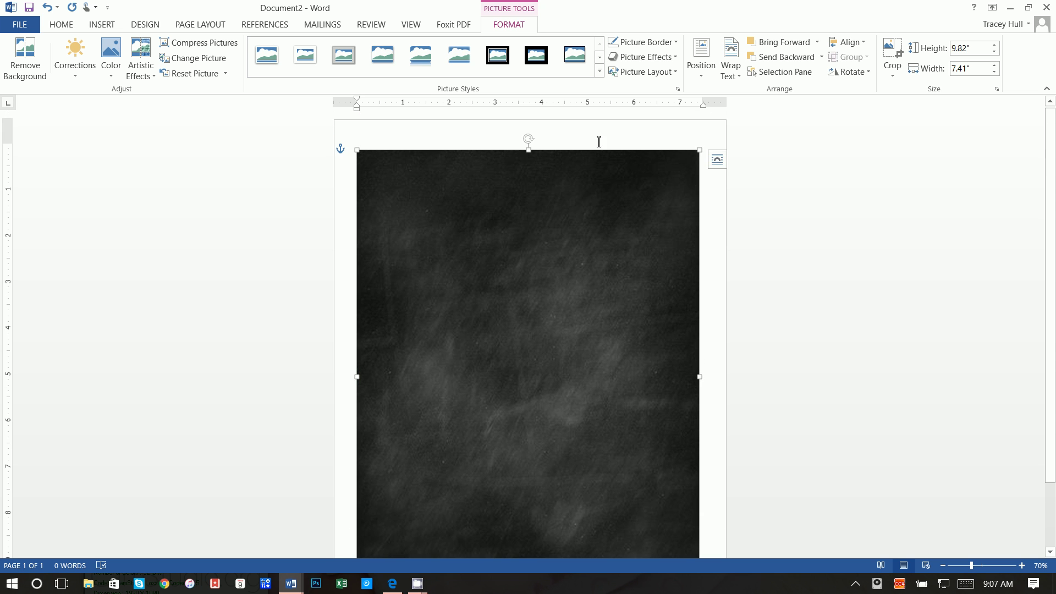
{"action": "left_click_drag", "start_coordinate": [528, 150], "coordinate": [530, 143]}
{"action": "left_click_drag", "start_coordinate": [700, 374], "coordinate": [706, 374]}
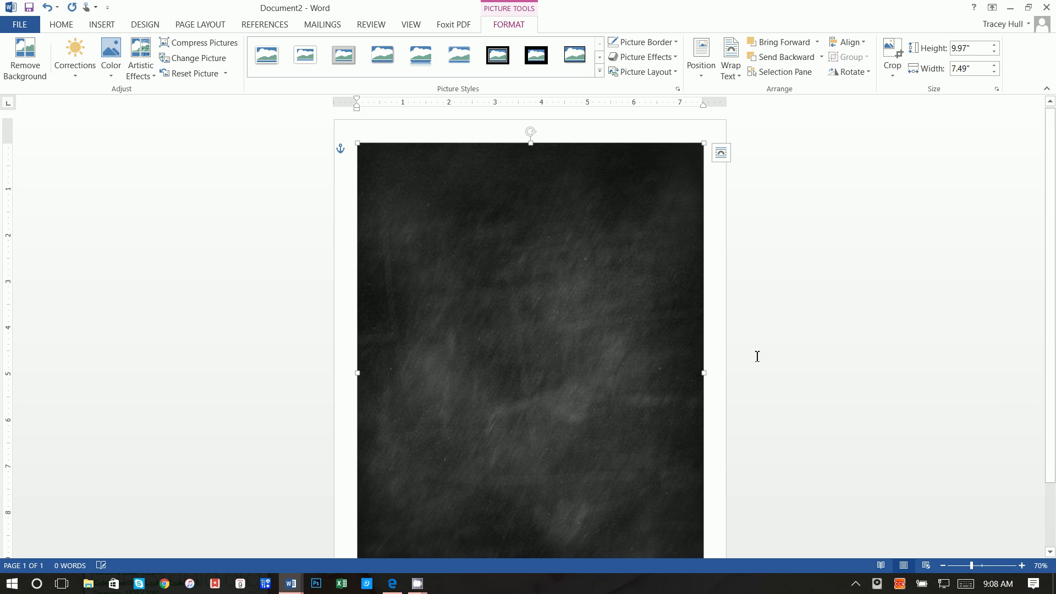
Step: Darken the chalkboard picture with a darker, higher-contrast brightness/contrast correction preset
{"action": "scroll", "coordinate": [657, 401], "scroll_direction": "down", "scroll_amount": 1}
{"action": "scroll", "coordinate": [618, 366], "scroll_direction": "up", "scroll_amount": 1}
{"action": "left_click", "coordinate": [75, 55]}
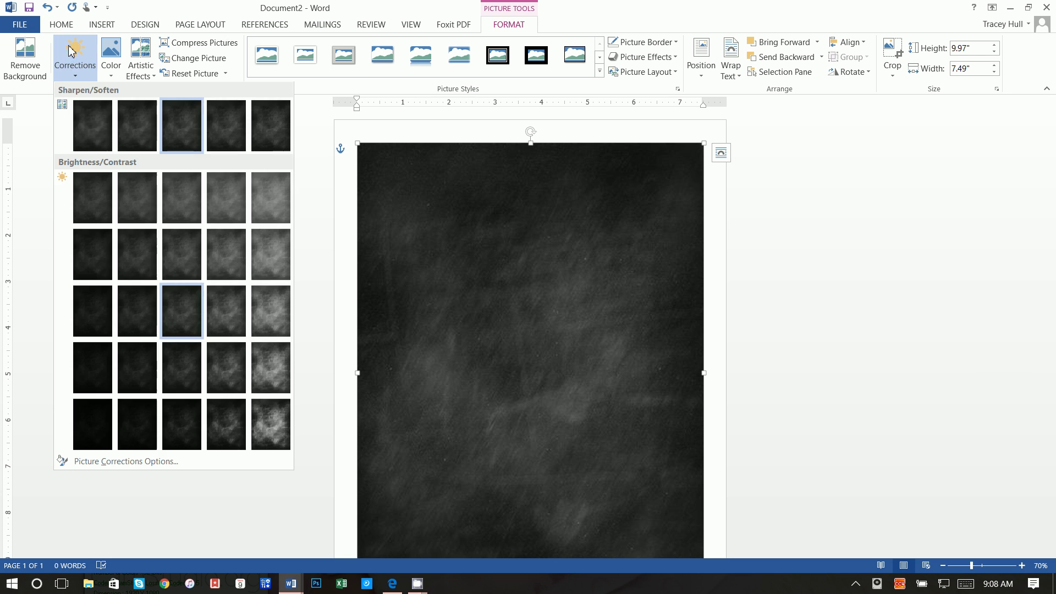
{"action": "left_click", "coordinate": [156, 378]}
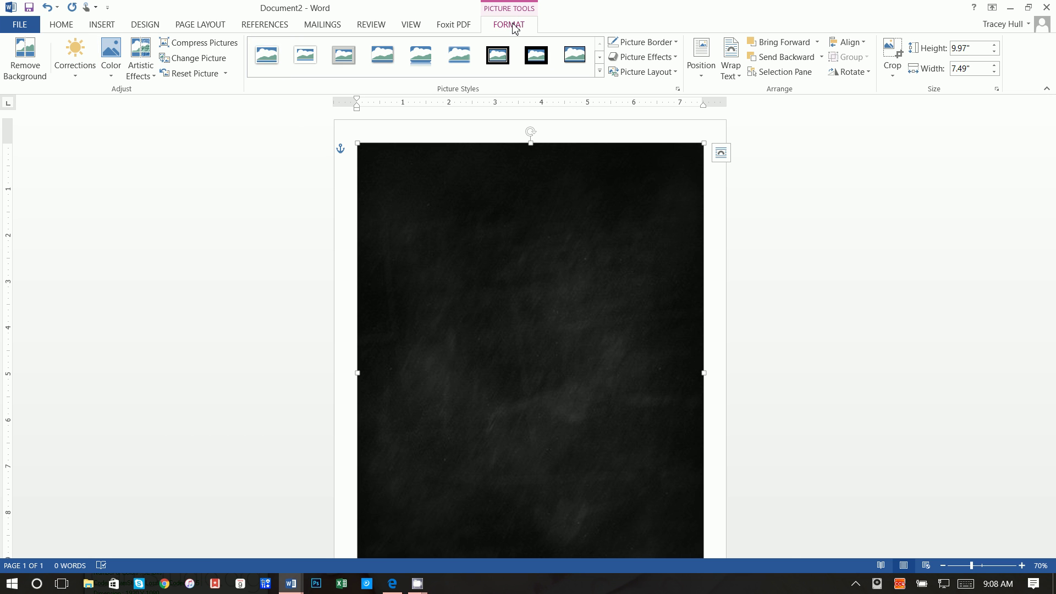
{"action": "left_click", "coordinate": [85, 55]}
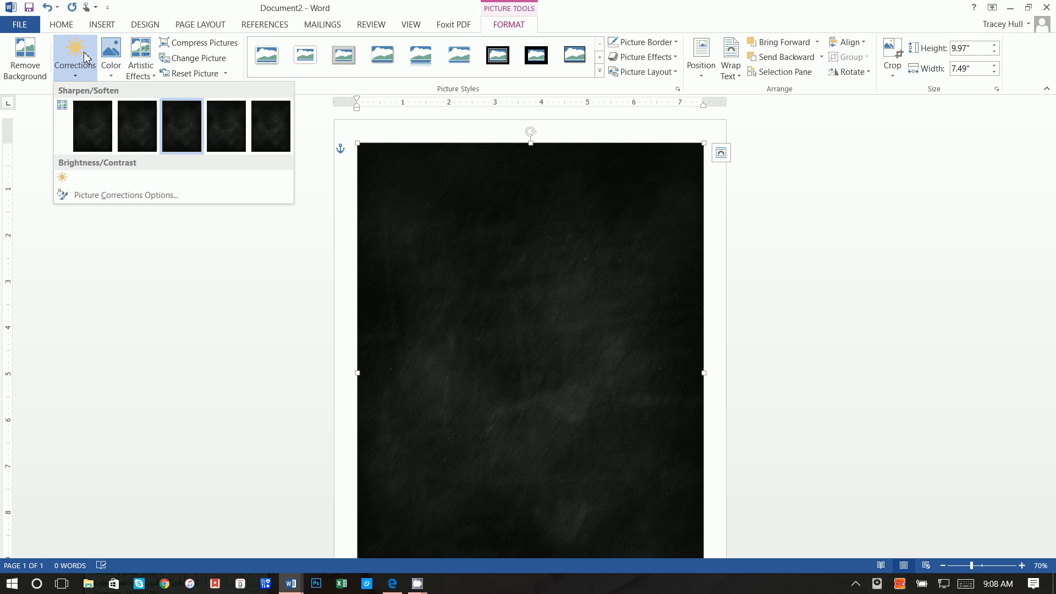
{"action": "left_click", "coordinate": [81, 75]}
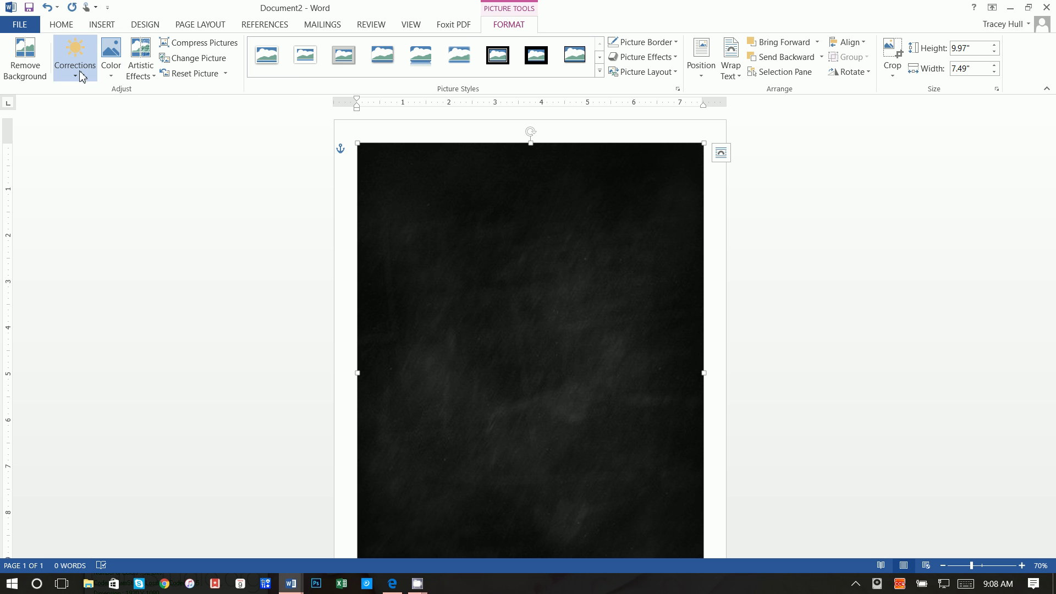
{"action": "left_click", "coordinate": [110, 61]}
{"action": "left_click", "coordinate": [83, 71]}
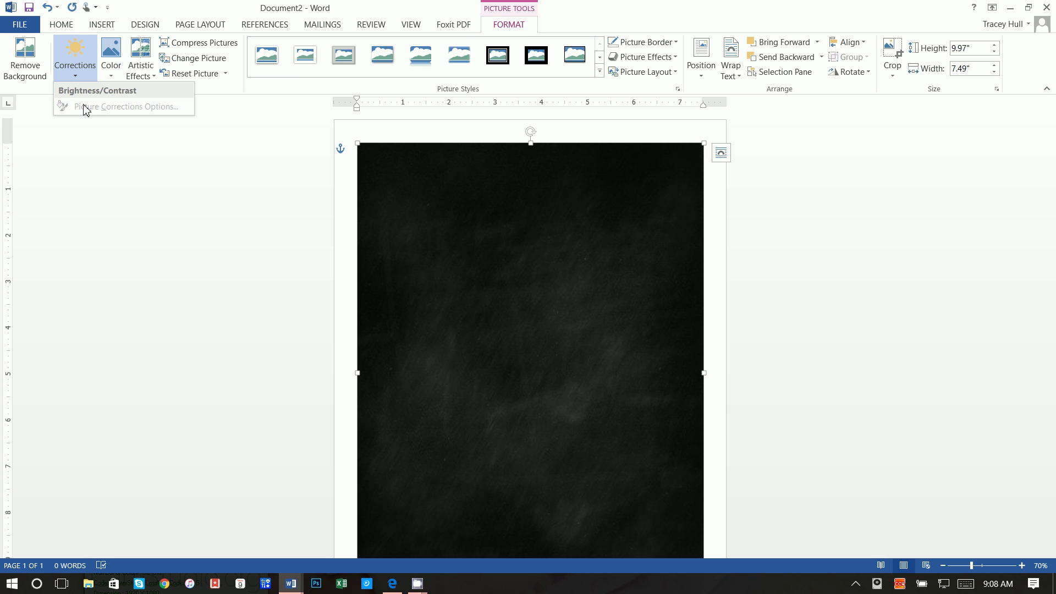
{"action": "left_click", "coordinate": [106, 138]}
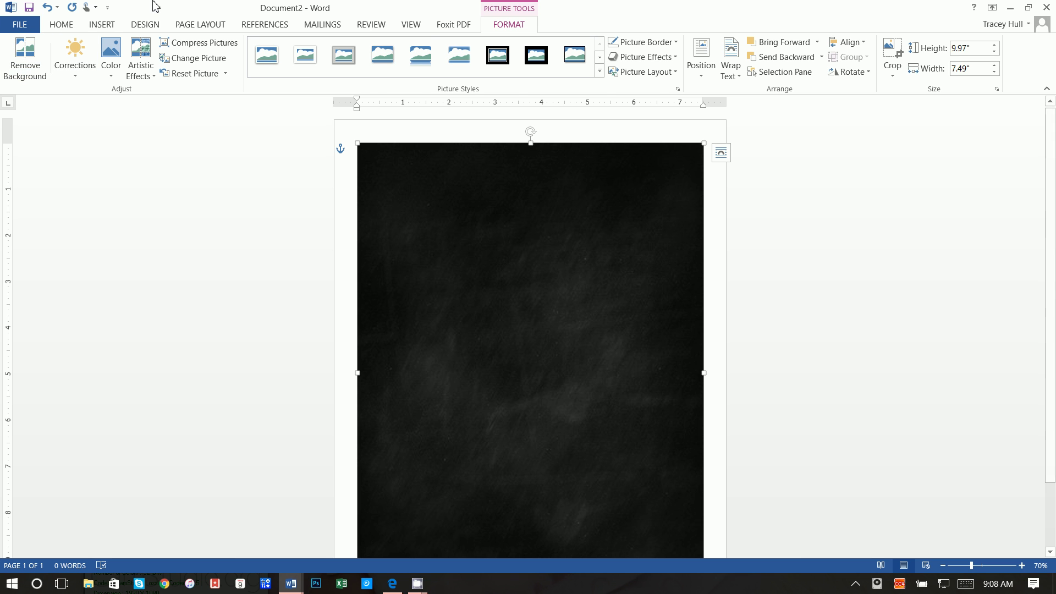
Step: Add a text box about 4.55 by 1.49 inches near the chalkboard's upper edge, containing the child's first name, with no fill
{"action": "left_click", "coordinate": [111, 25]}
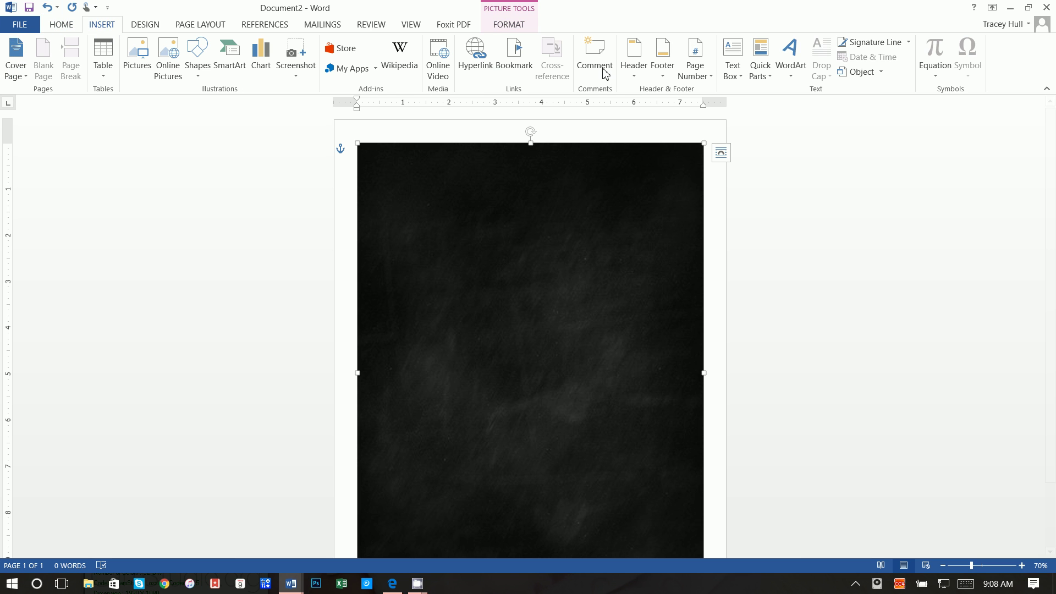
{"action": "left_click", "coordinate": [731, 63]}
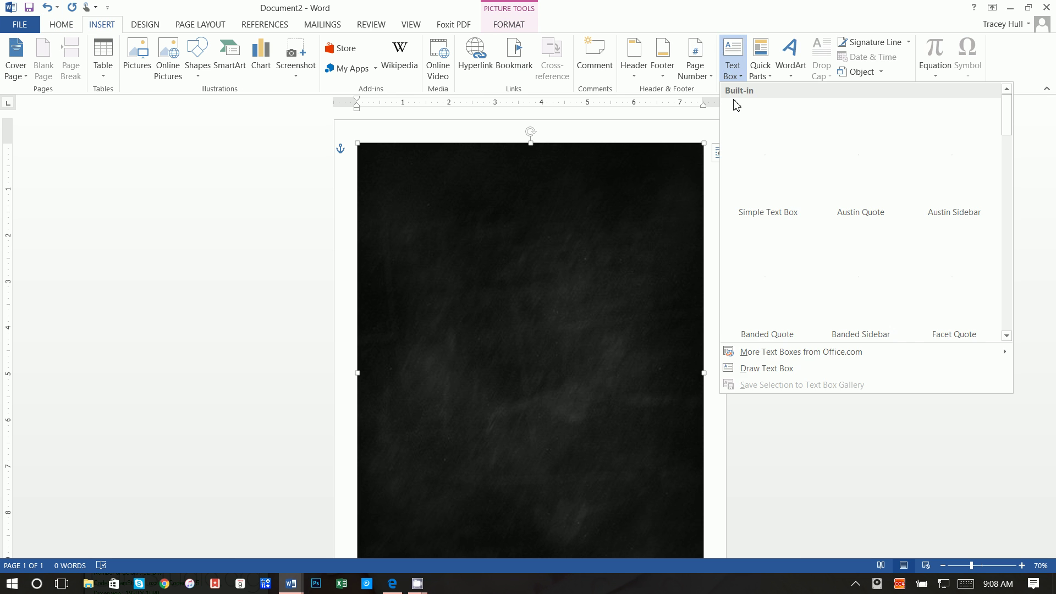
{"action": "left_click", "coordinate": [766, 368]}
{"action": "left_click_drag", "start_coordinate": [424, 159], "coordinate": [632, 226]}
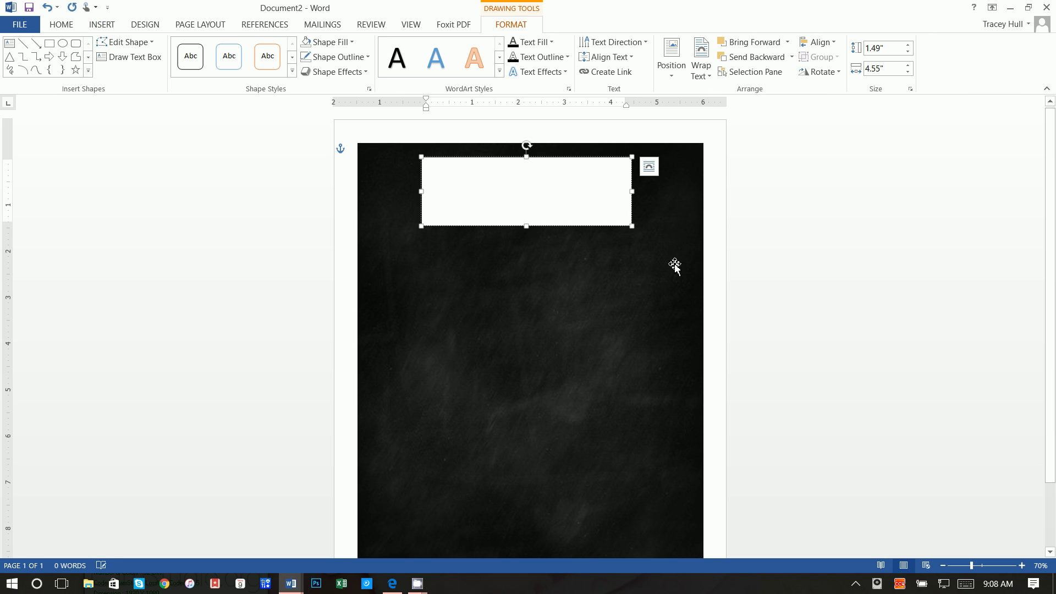
{"action": "type", "text": "Nicolas"}
{"action": "left_click", "coordinate": [307, 42]}
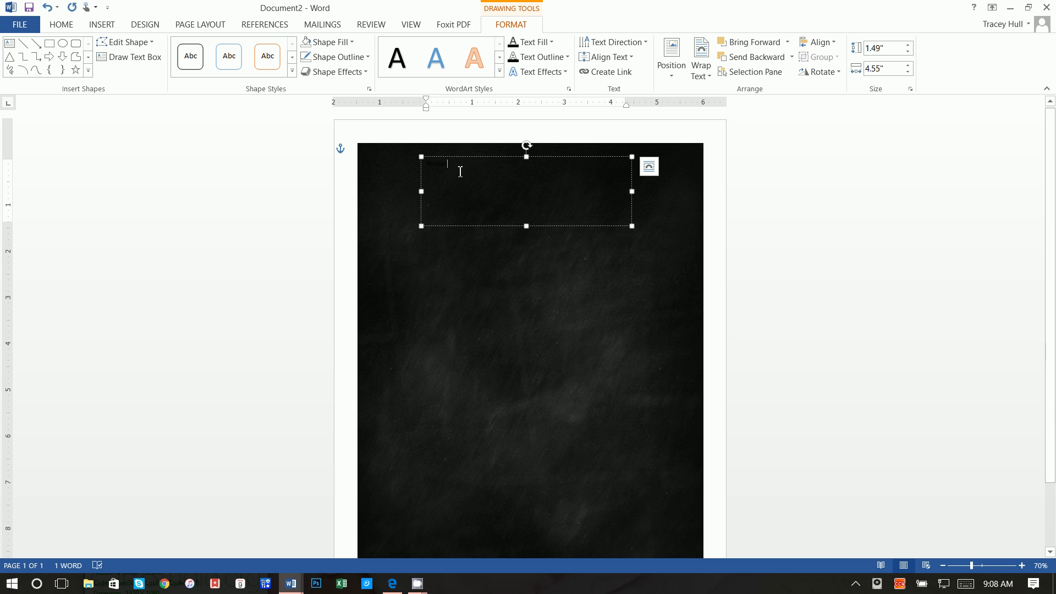
Step: Color the child's name with the custom RGB color 69, 183, 235
{"action": "left_click_drag", "start_coordinate": [461, 171], "coordinate": [395, 167]}
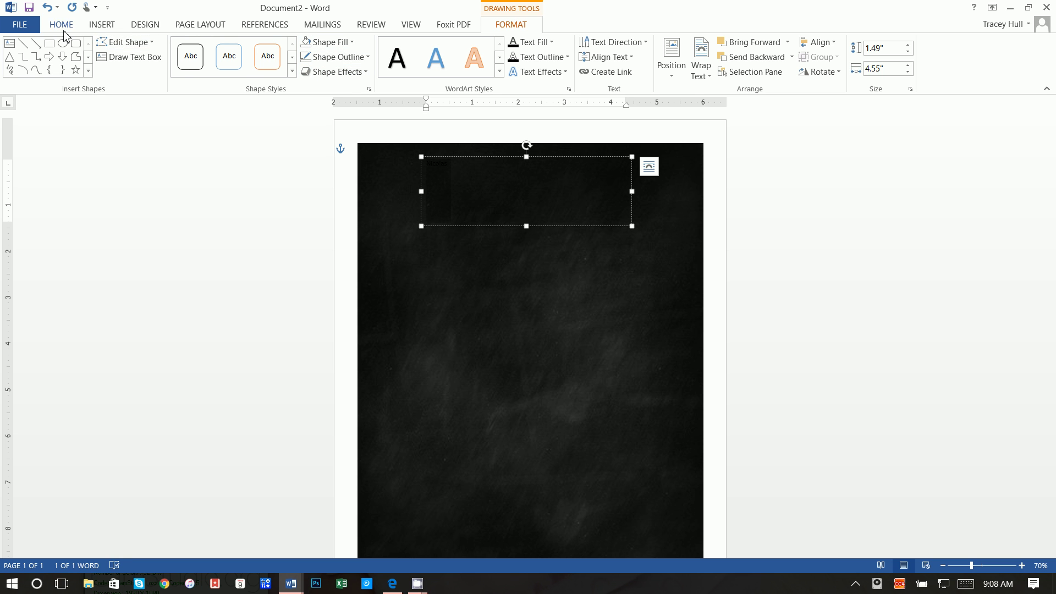
{"action": "left_click", "coordinate": [62, 25]}
{"action": "left_click", "coordinate": [263, 69]}
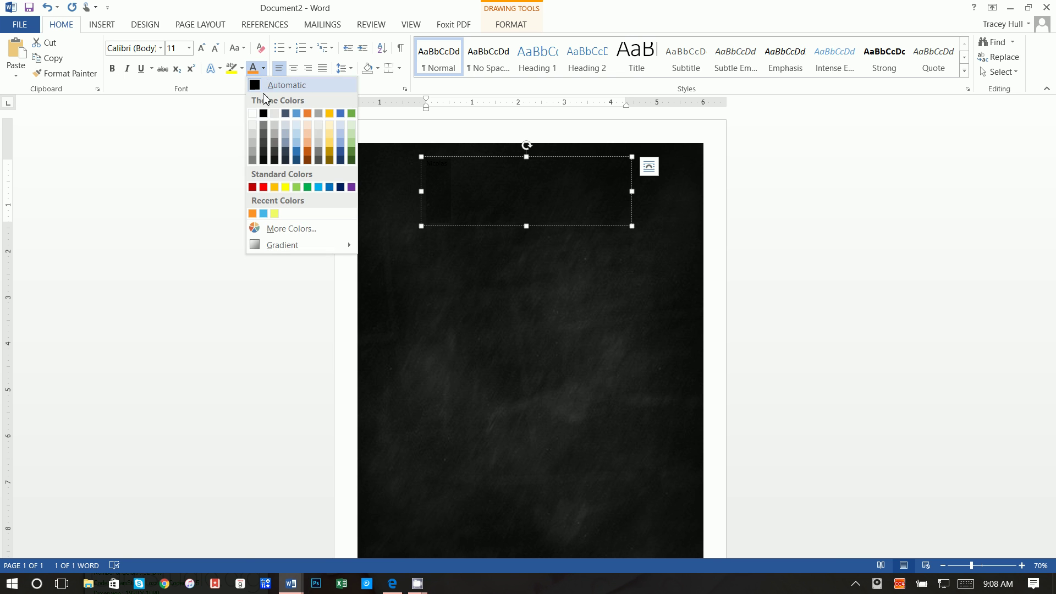
{"action": "left_click", "coordinate": [279, 229]}
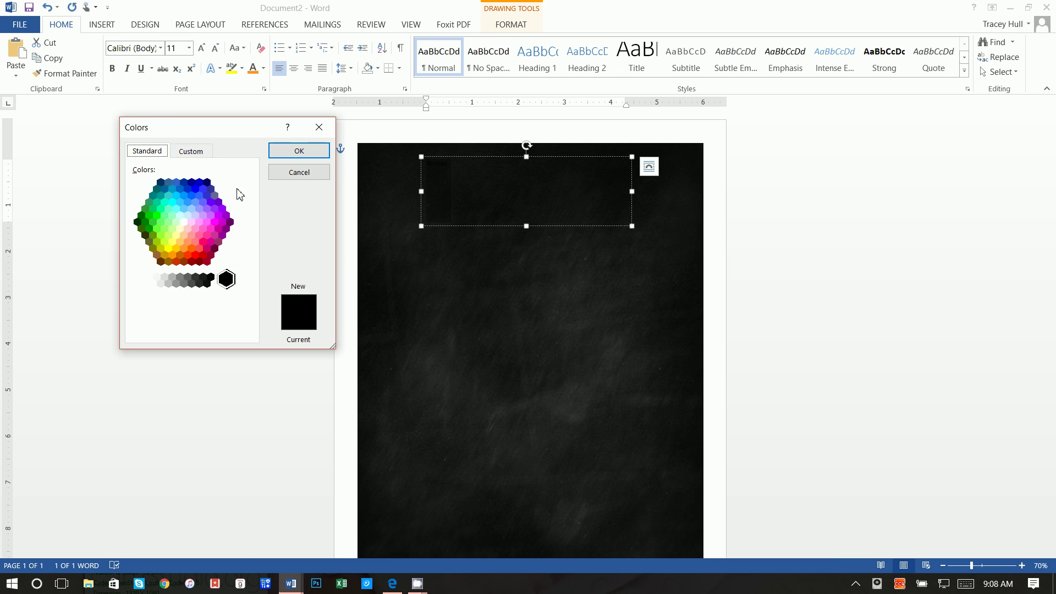
{"action": "left_click", "coordinate": [191, 152]}
{"action": "double_click", "coordinate": [203, 281]}
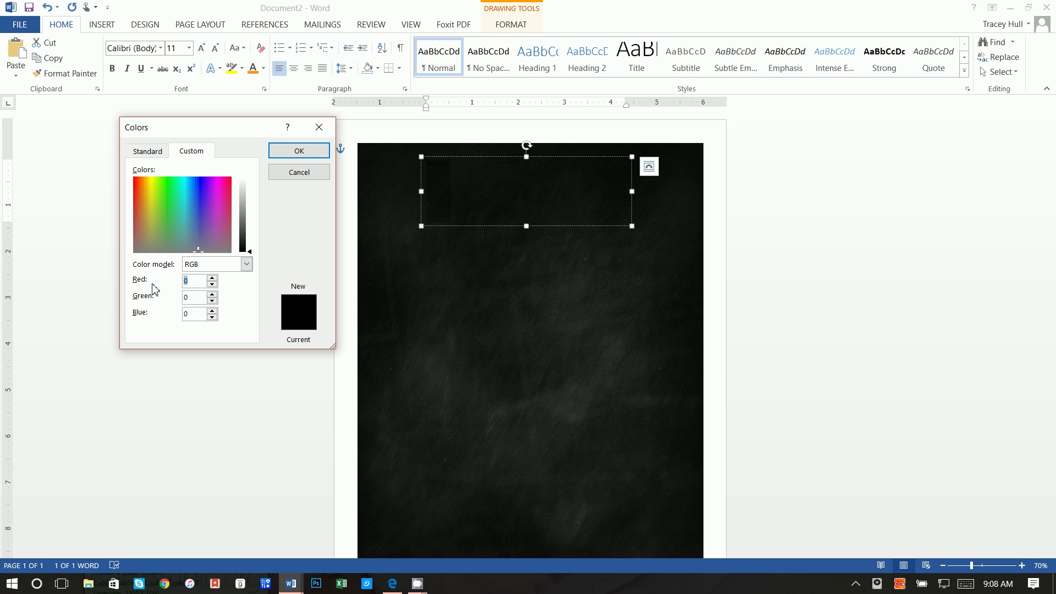
{"action": "type", "text": "69"}
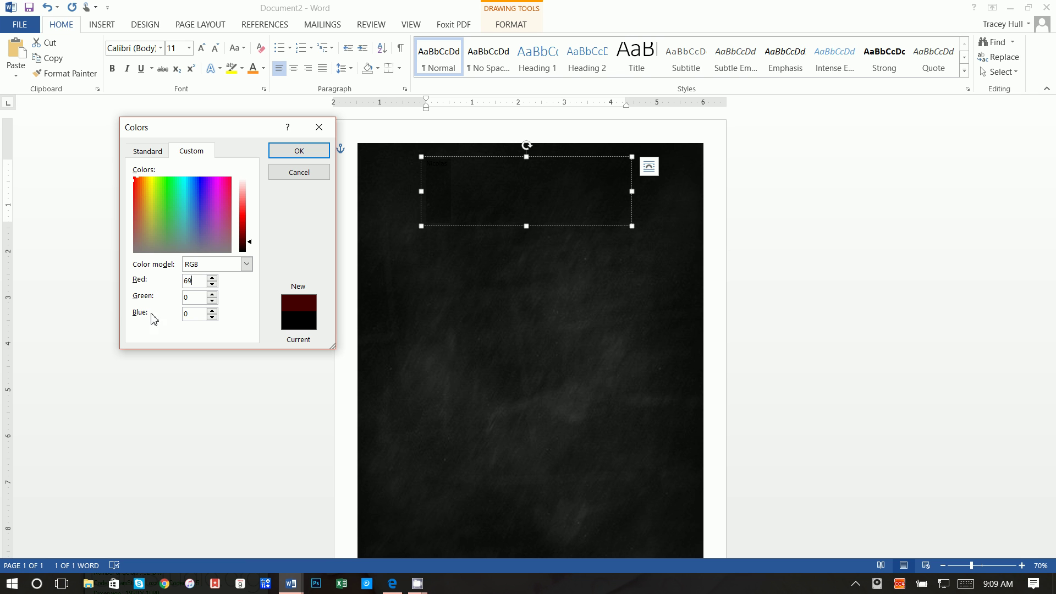
{"action": "key", "text": "Tab"}
{"action": "type", "text": "183"}
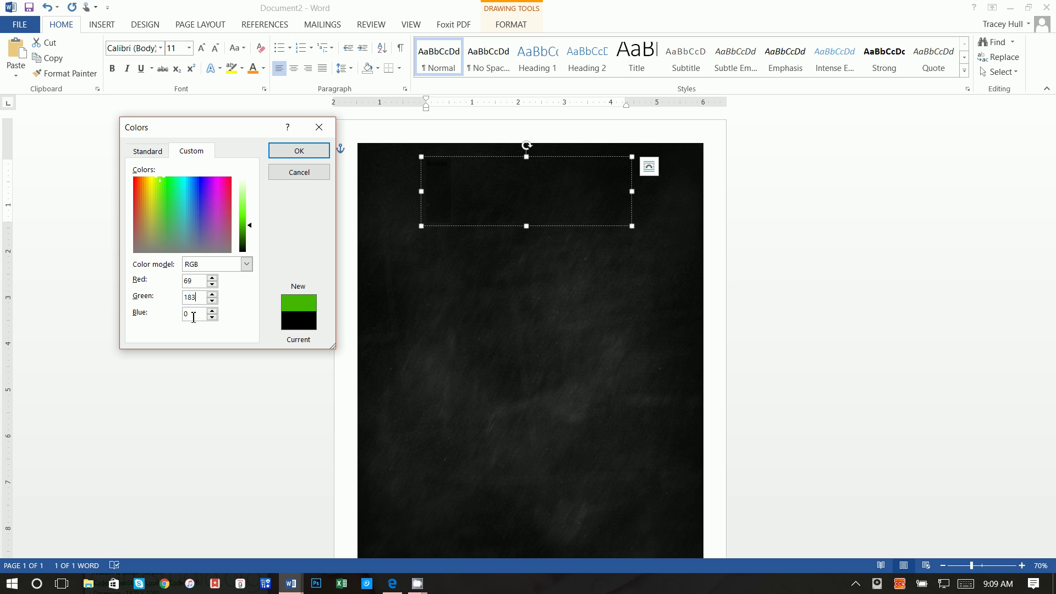
{"action": "key", "text": "Tab"}
{"action": "type", "text": "235"}
{"action": "key", "text": "Return"}
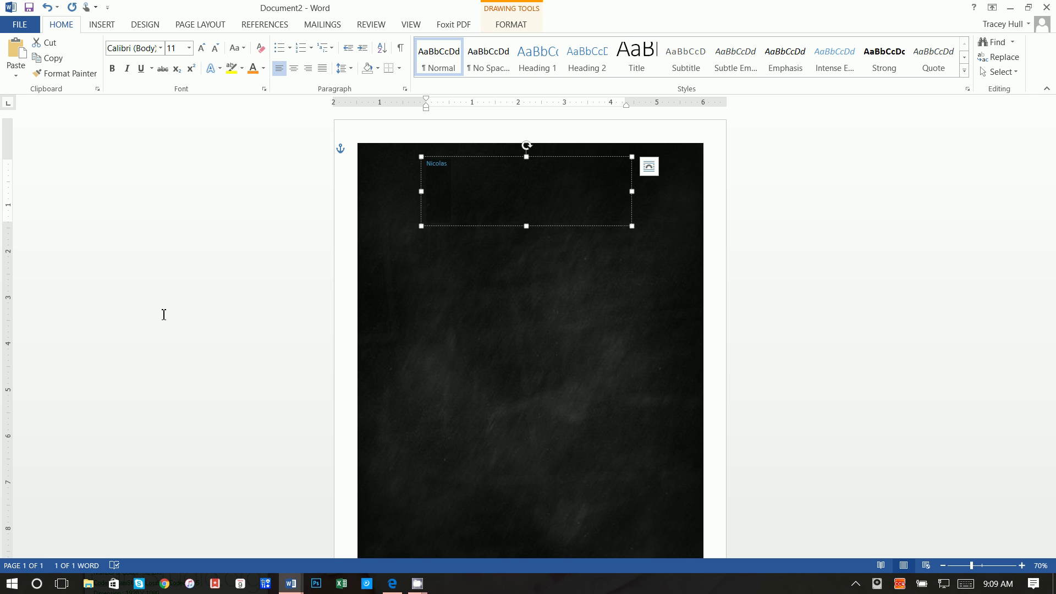
Step: Set the child's name in the KG Broken Vessels Sketch font
{"action": "left_click", "coordinate": [160, 49]}
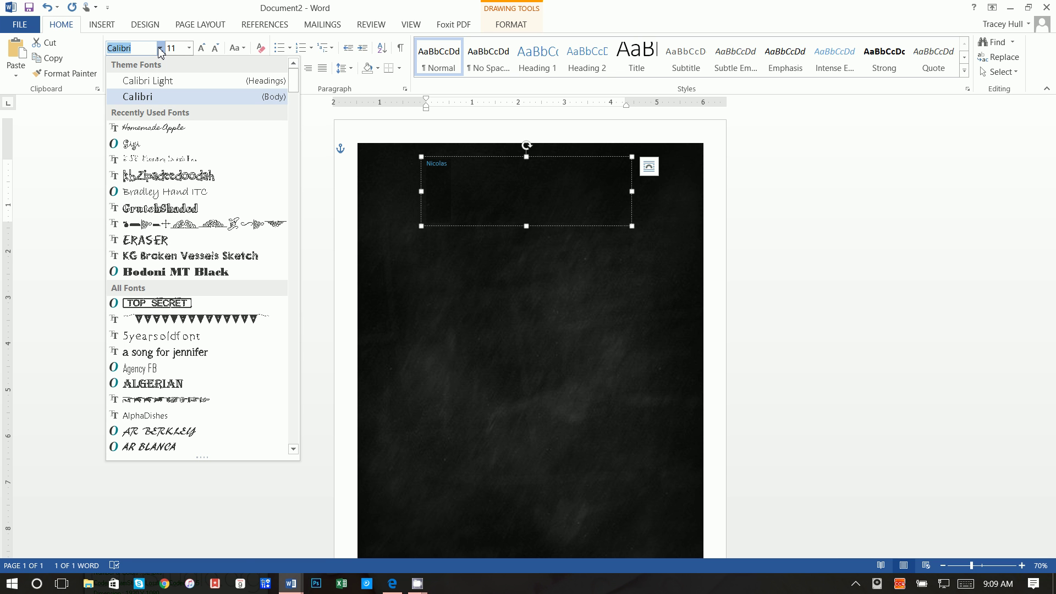
{"action": "key", "text": "Down"}
{"action": "key", "text": "Down"}
{"action": "key", "text": "Down"}
{"action": "key", "text": "Down"}
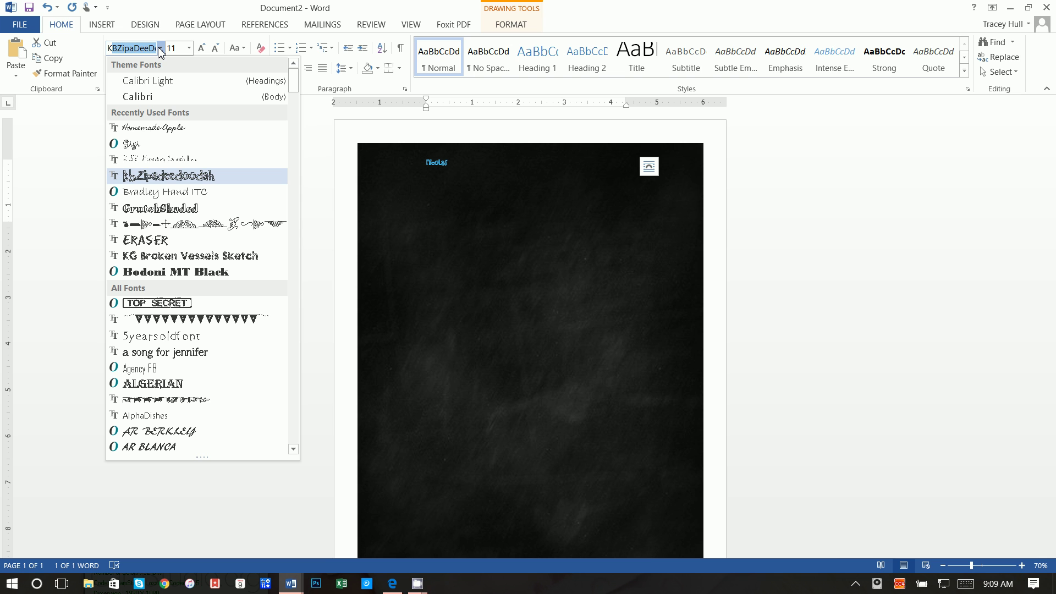
{"action": "type", "text": "KG Broken Ve"}
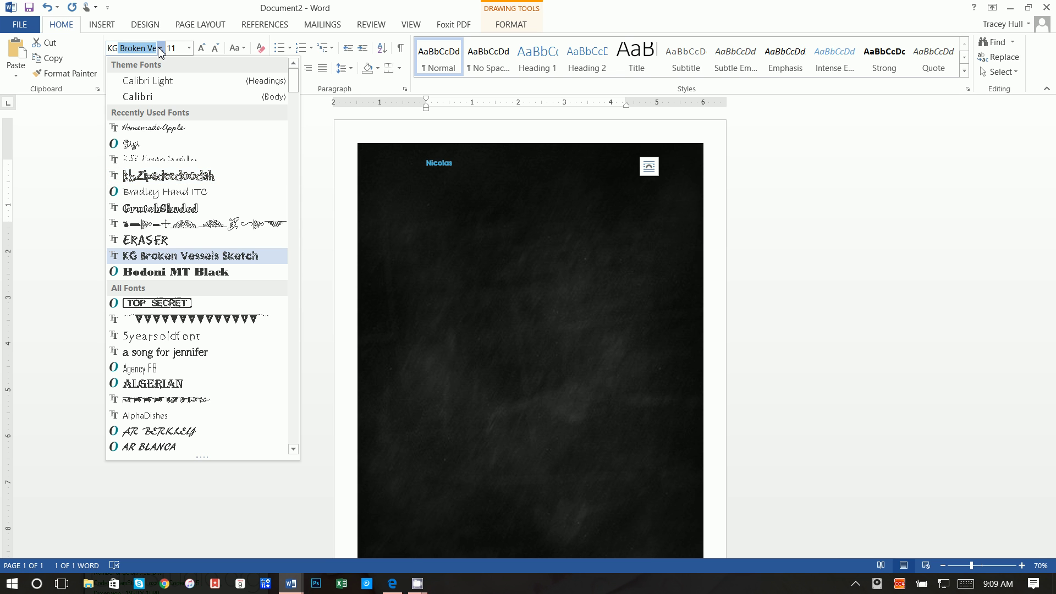
{"action": "key", "text": "Return"}
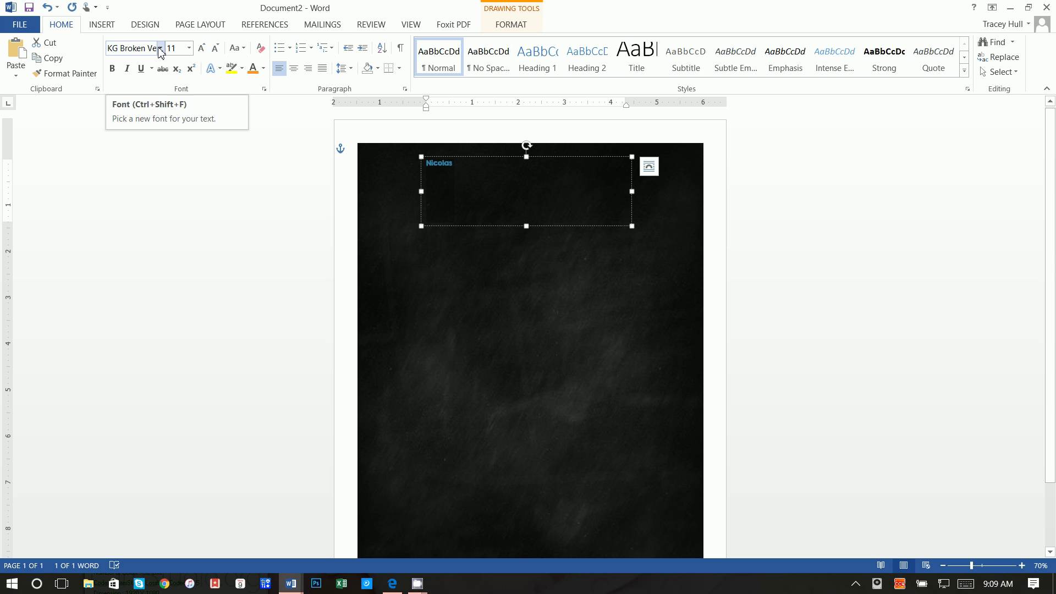
Step: Enlarge the child's name to 72 points and center it within its text box and across the chalkboard
{"action": "left_click", "coordinate": [150, 48]}
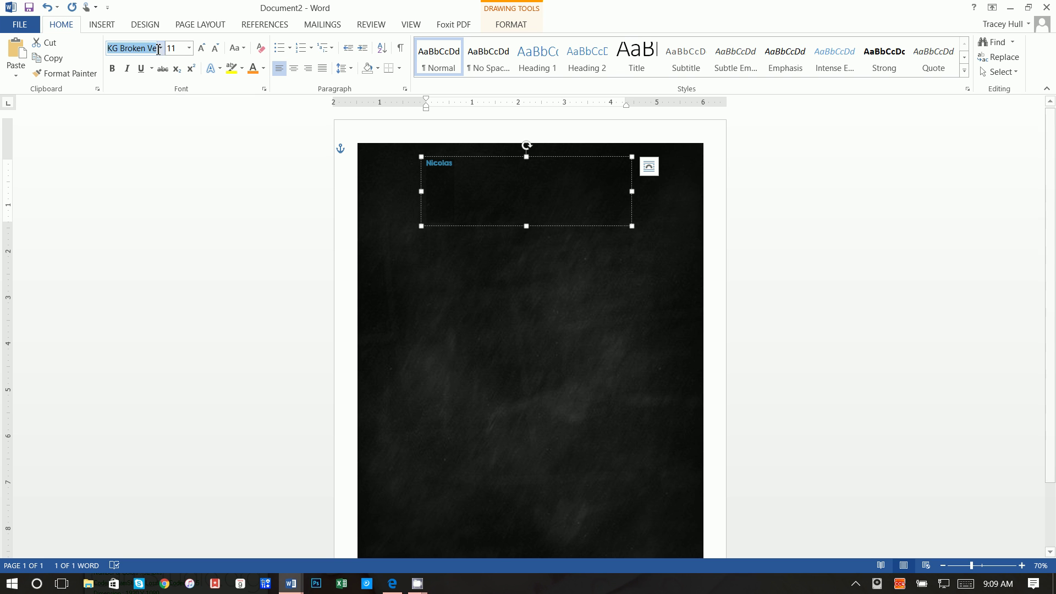
{"action": "left_click", "coordinate": [189, 49]}
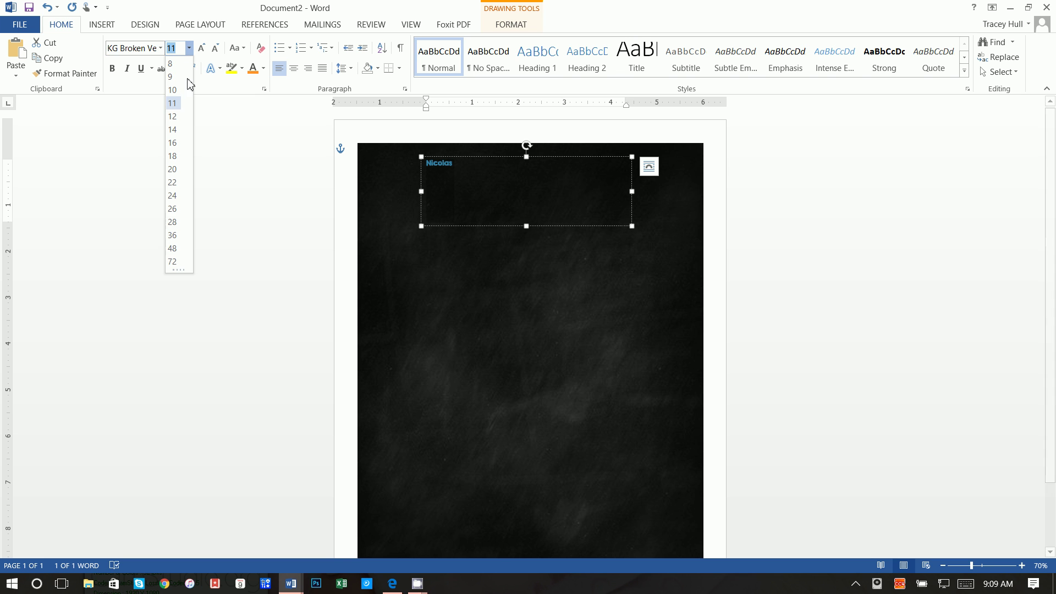
{"action": "left_click", "coordinate": [172, 262]}
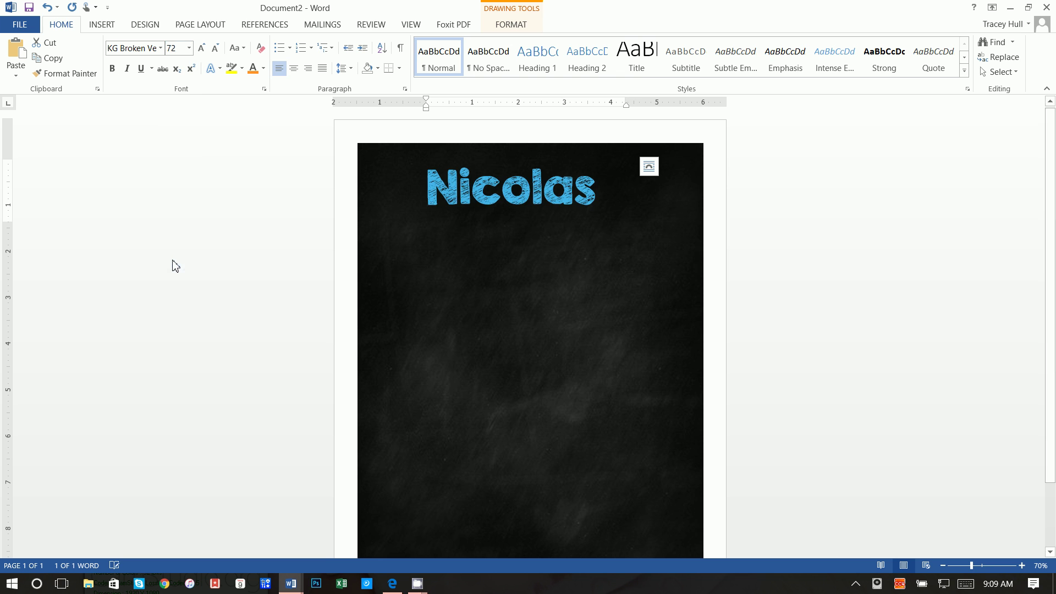
{"action": "left_click", "coordinate": [294, 68]}
{"action": "mouse_move", "coordinate": [515, 158]}
{"action": "left_mouse_down"}
{"action": "mouse_move", "coordinate": [495, 158]}
{"action": "mouse_move", "coordinate": [525, 160]}
{"action": "left_mouse_up"}
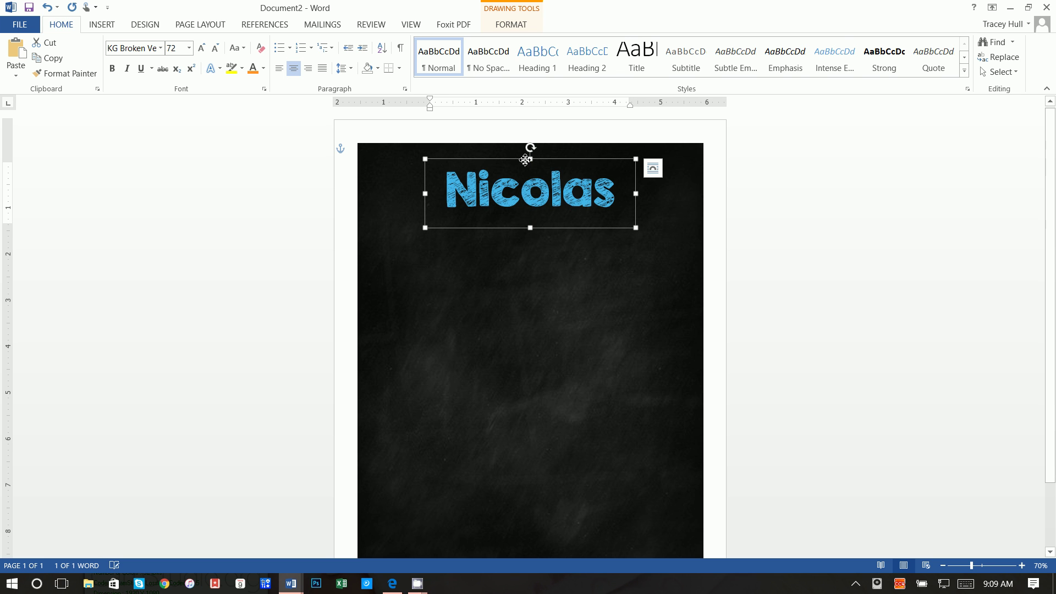
Step: Draw a small, nearly square text box on the chalkboard just before the child's name
{"action": "left_click", "coordinate": [103, 28]}
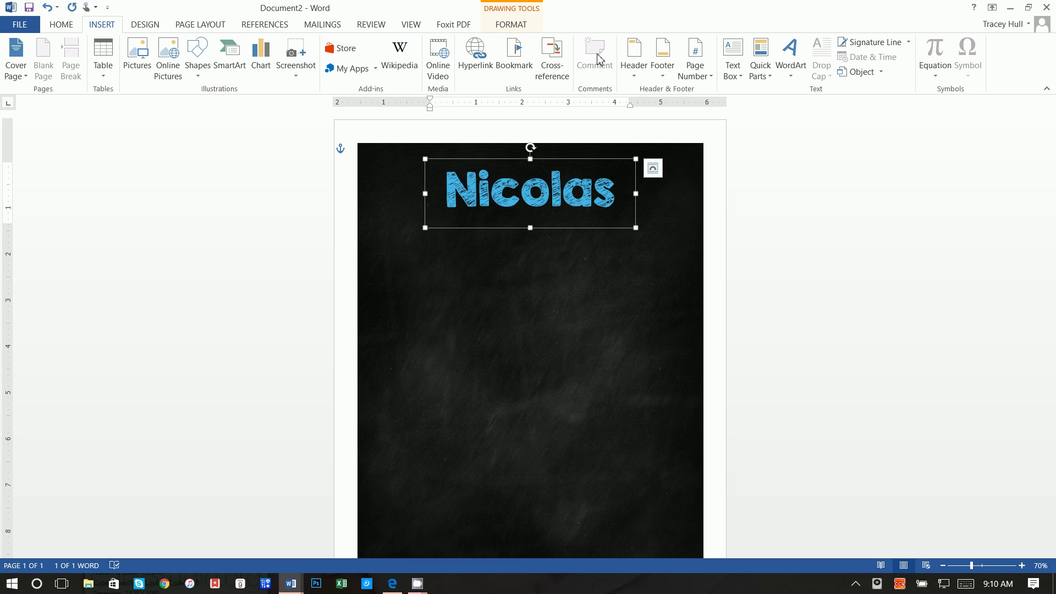
{"action": "left_click", "coordinate": [733, 60]}
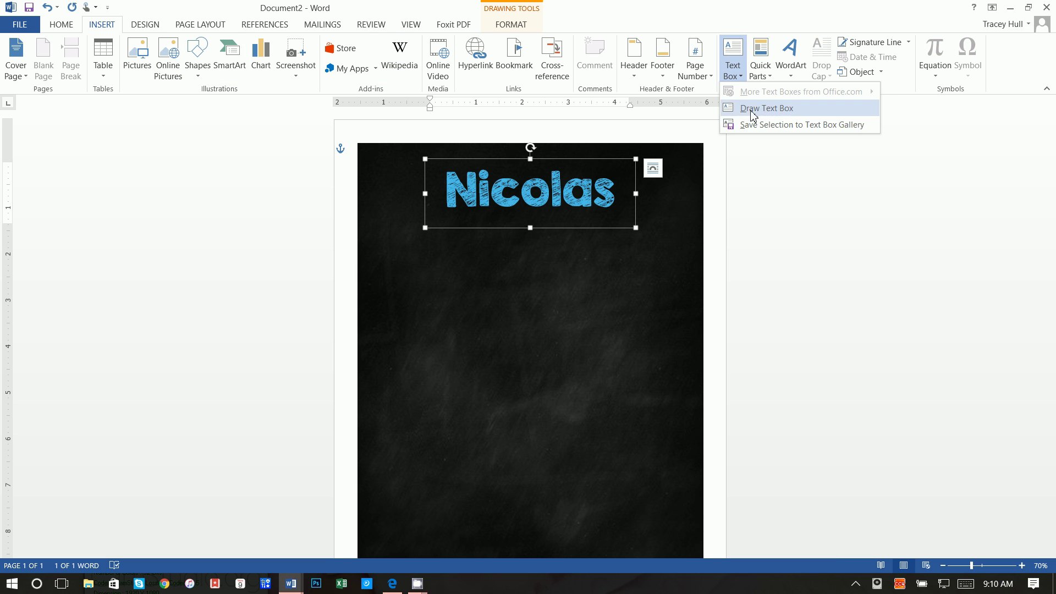
{"action": "left_click", "coordinate": [753, 109]}
{"action": "left_click_drag", "start_coordinate": [369, 163], "coordinate": [437, 222]}
{"action": "left_click", "coordinate": [102, 24]}
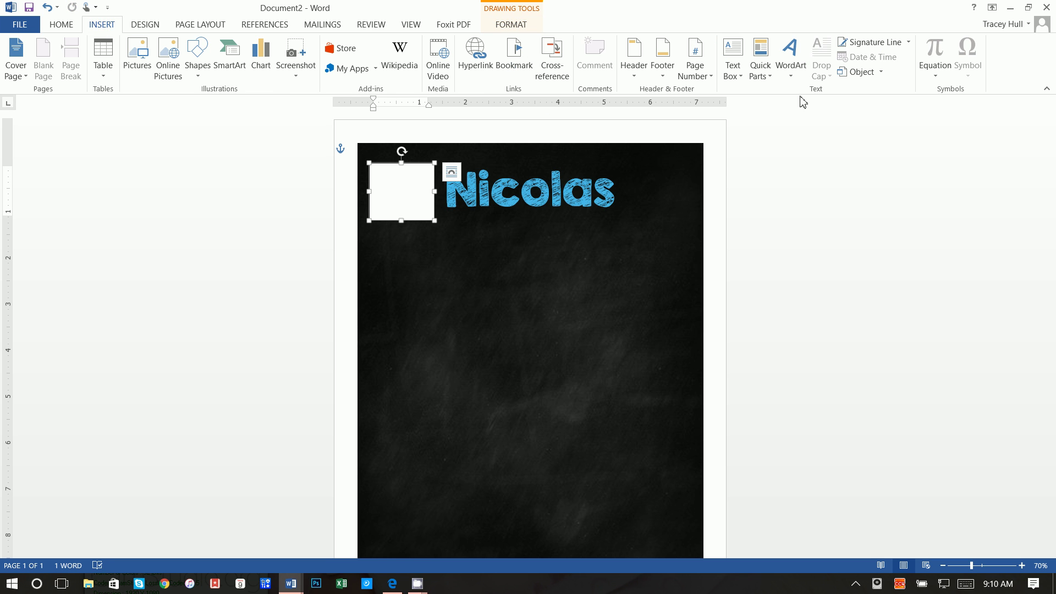
{"action": "left_click", "coordinate": [393, 178]}
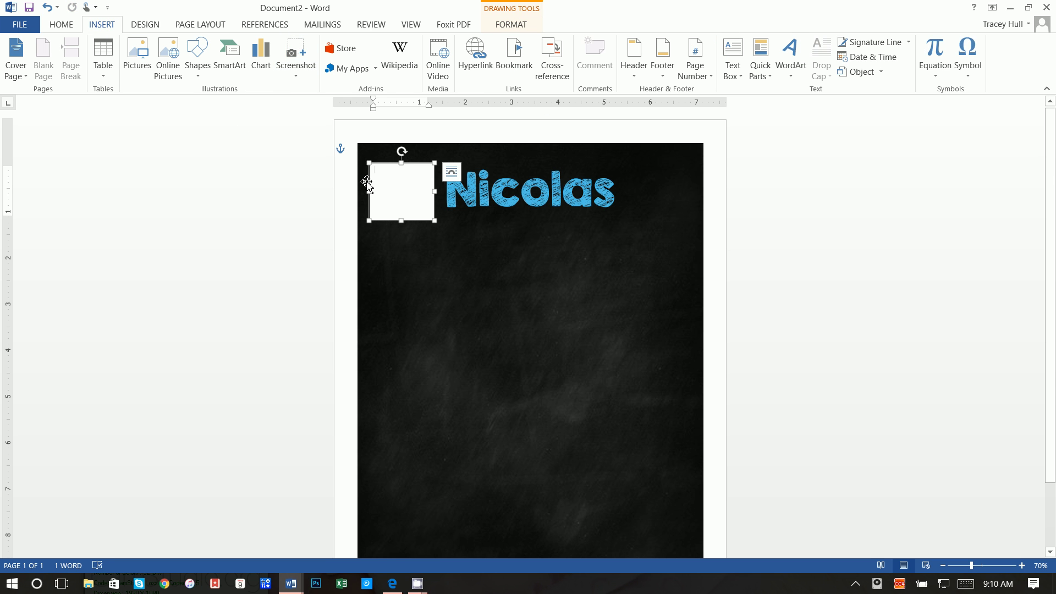
{"action": "left_click", "coordinate": [970, 65]}
{"action": "left_click", "coordinate": [979, 171]}
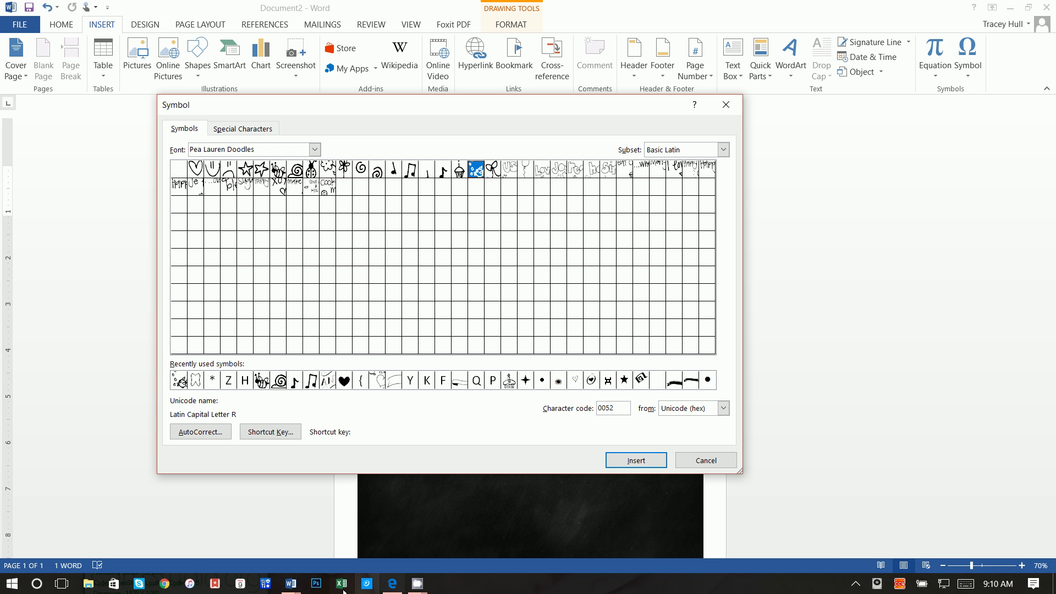
Step: Close the symbol picker, examine the finished example poster in chalkbaord2, and return to Document2
{"action": "mouse_move", "coordinate": [291, 586]}
{"action": "left_click", "coordinate": [275, 546]}
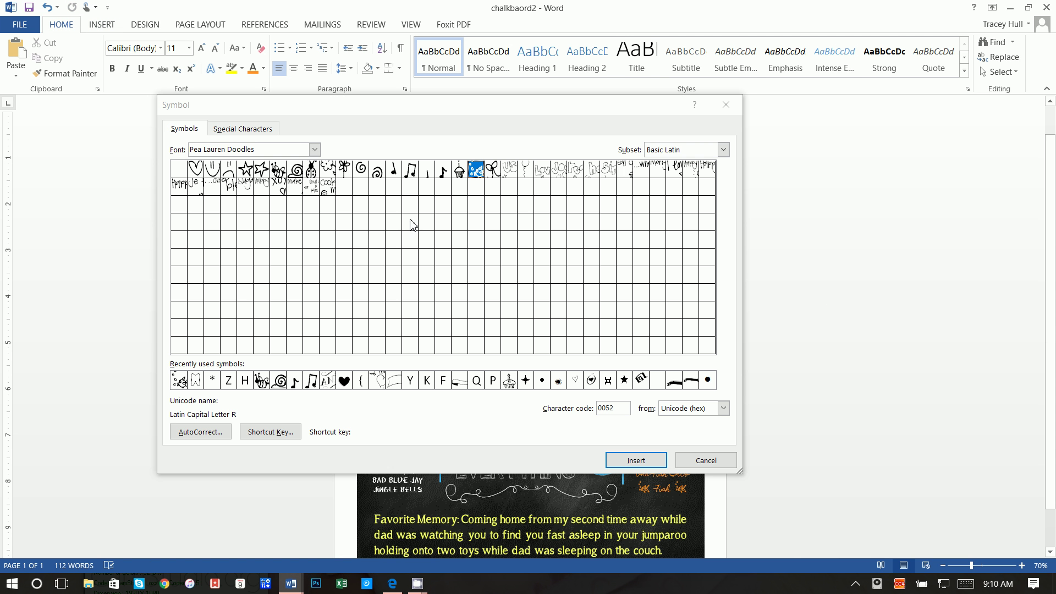
{"action": "left_click", "coordinate": [706, 460]}
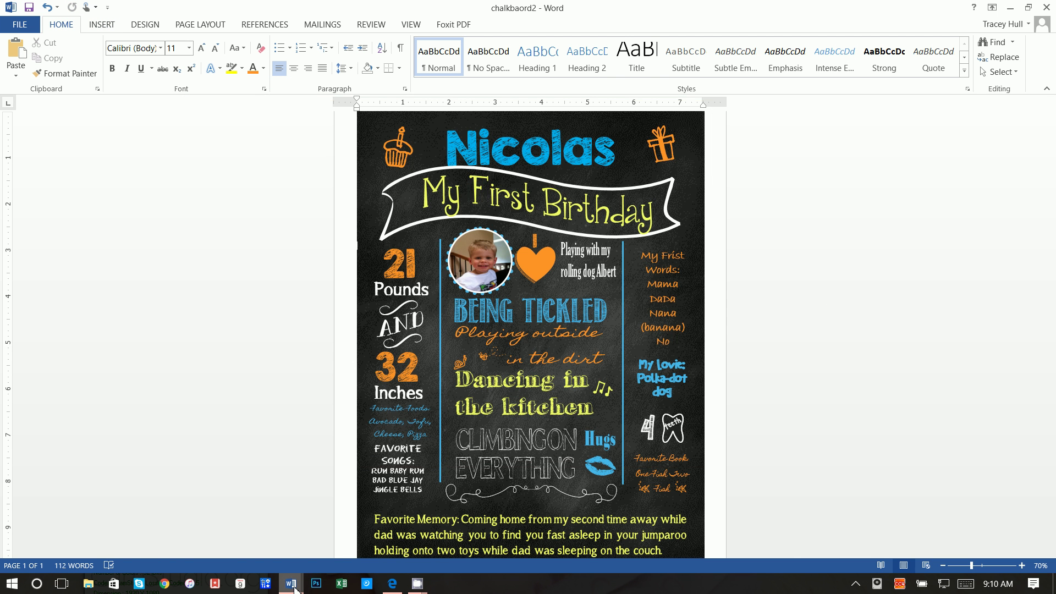
{"action": "mouse_move", "coordinate": [290, 584]}
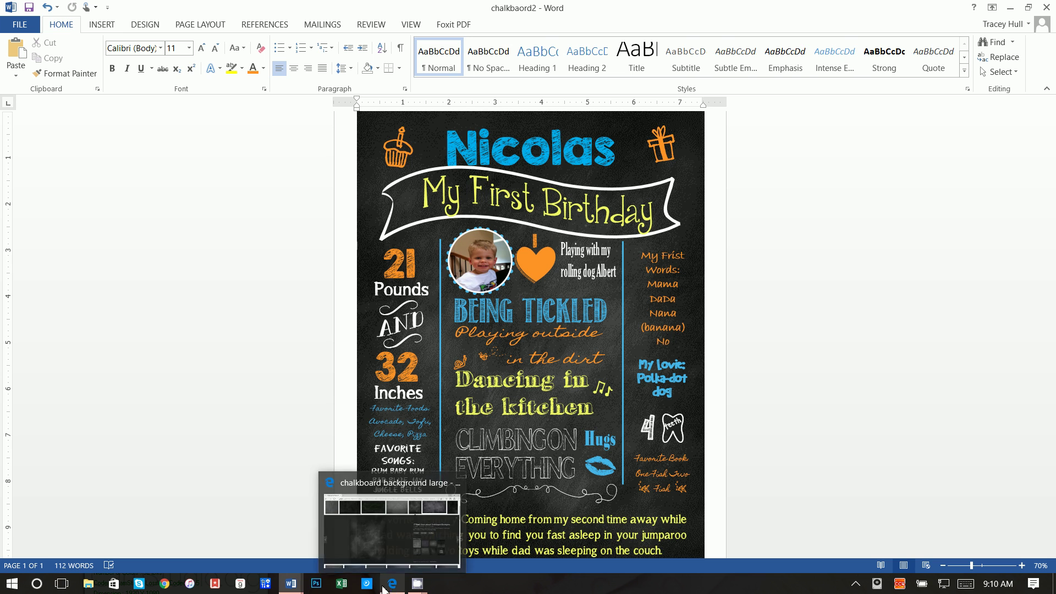
{"action": "left_click", "coordinate": [325, 558]}
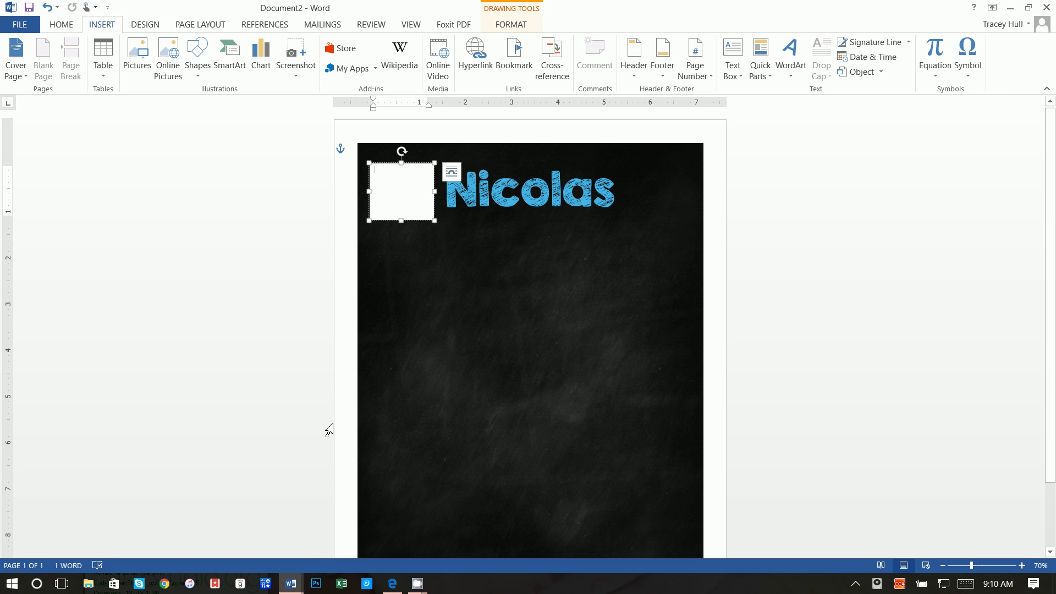
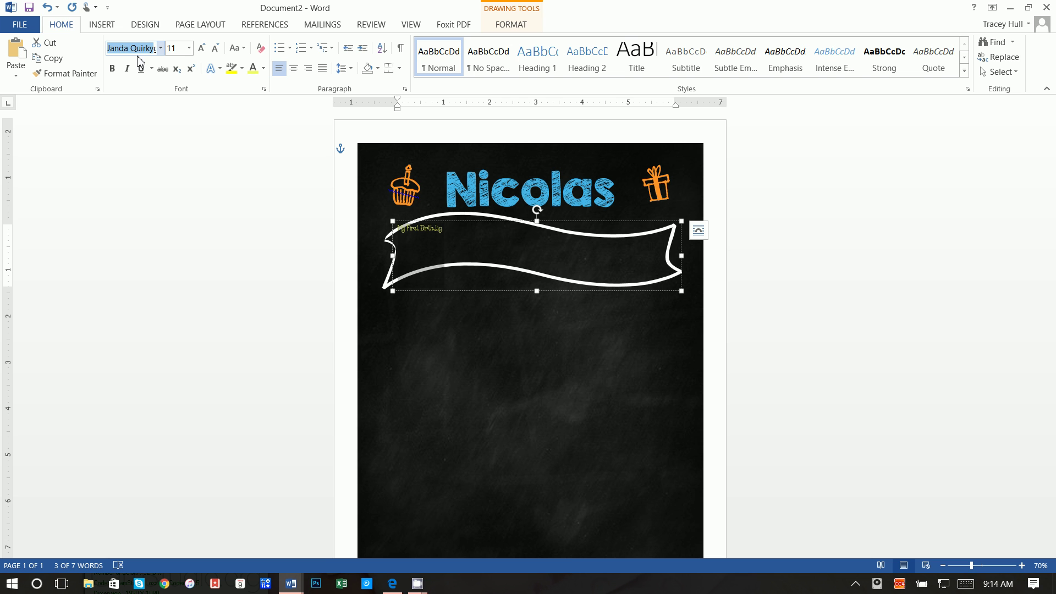
Step: Enlarge the "My First Birthday" text to 48 points and center it within its text box
{"action": "left_click", "coordinate": [187, 51]}
{"action": "key", "text": "Return"}
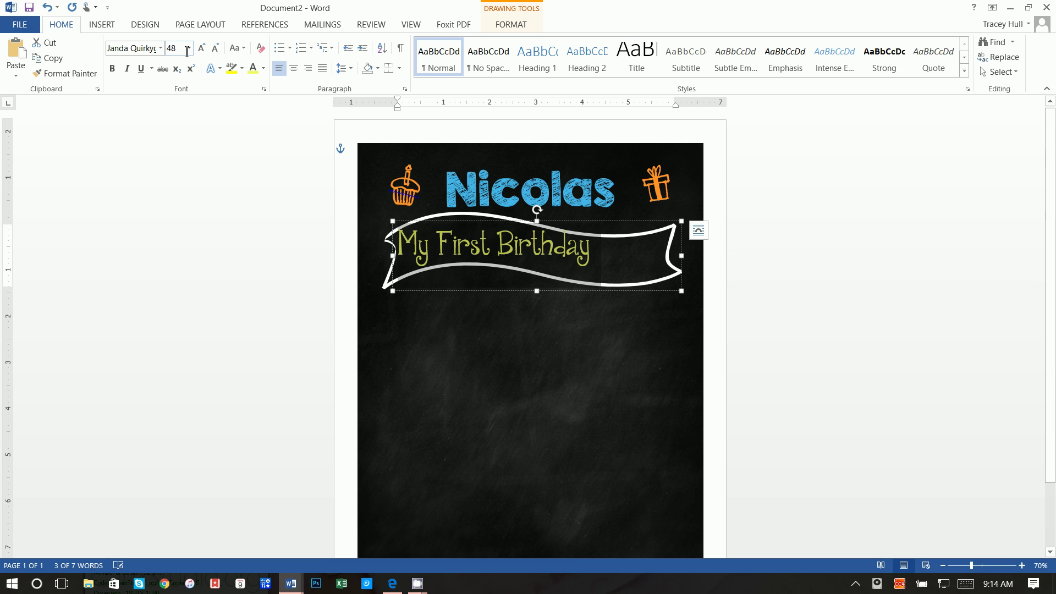
{"action": "left_click", "coordinate": [293, 68]}
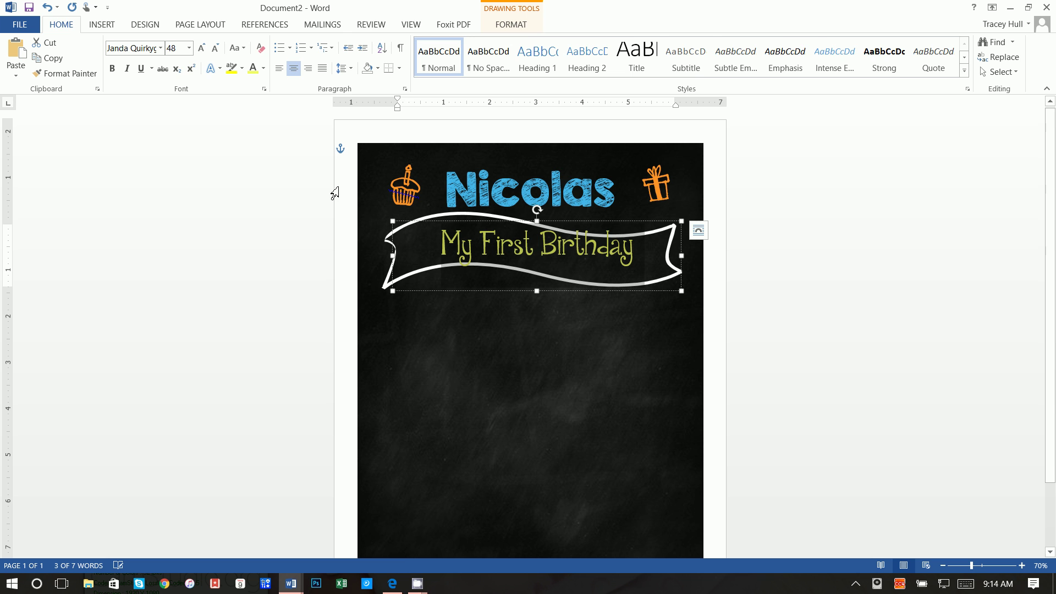
Step: Apply a wave-shaped warp transform to the "My First Birthday" text so it follows the curve of the banner
{"action": "left_click", "coordinate": [529, 24]}
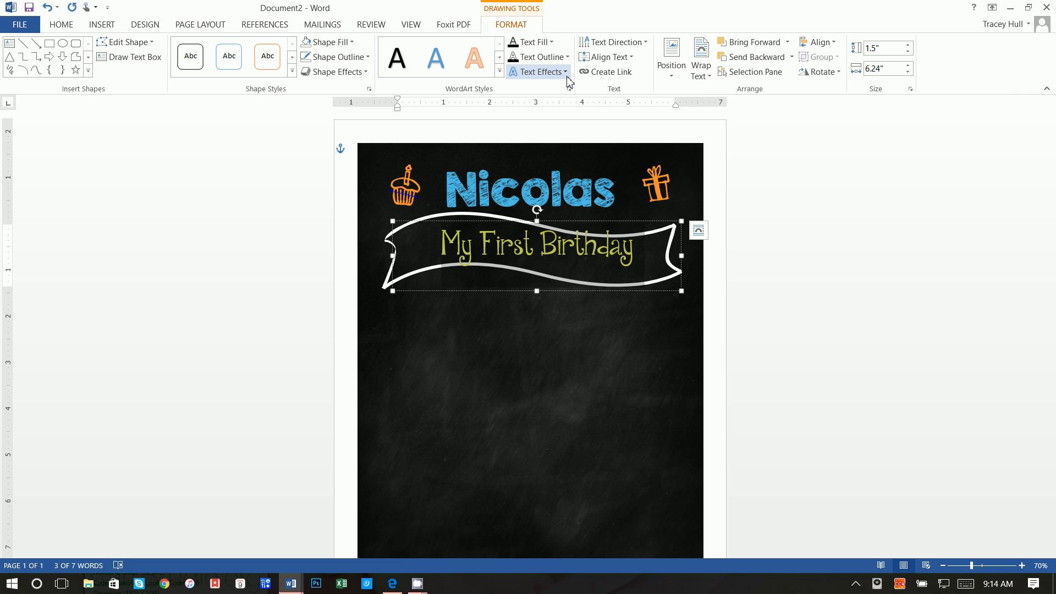
{"action": "left_click", "coordinate": [567, 77]}
{"action": "mouse_move", "coordinate": [573, 240]}
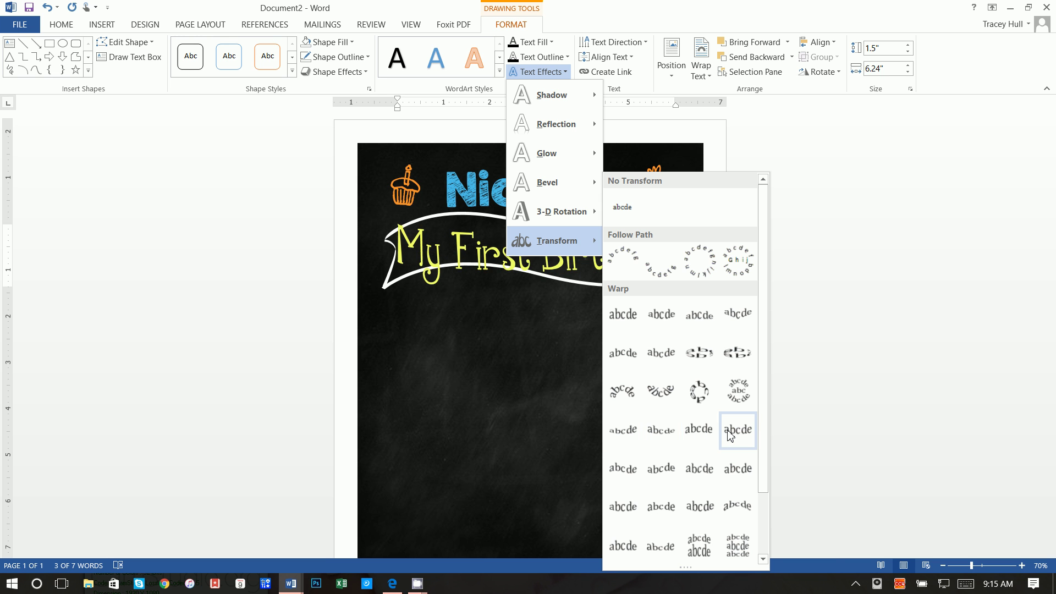
{"action": "left_click", "coordinate": [618, 471]}
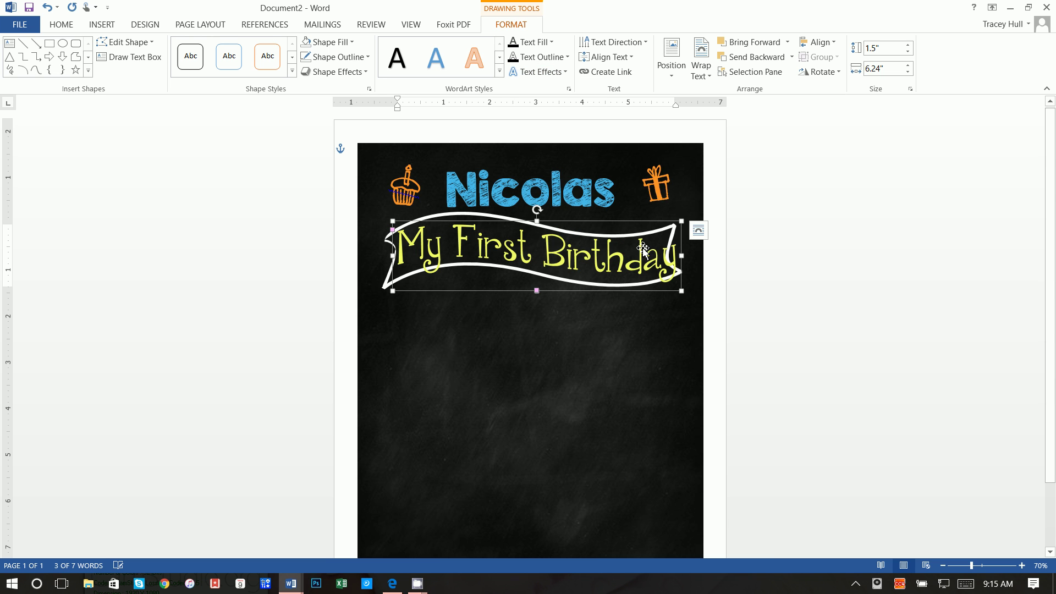
Step: Resize the "My First Birthday" text box to about 1.31 by 5.31 inches and rotate it slightly clockwise inside the banner
{"action": "left_click_drag", "start_coordinate": [682, 291], "coordinate": [659, 287]}
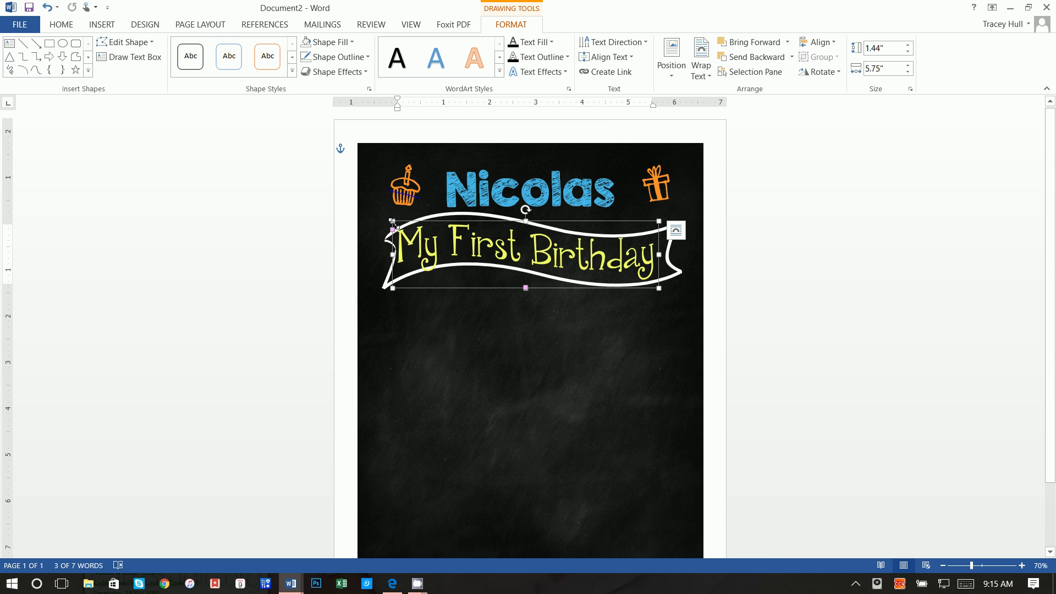
{"action": "left_click_drag", "start_coordinate": [392, 222], "coordinate": [414, 222]}
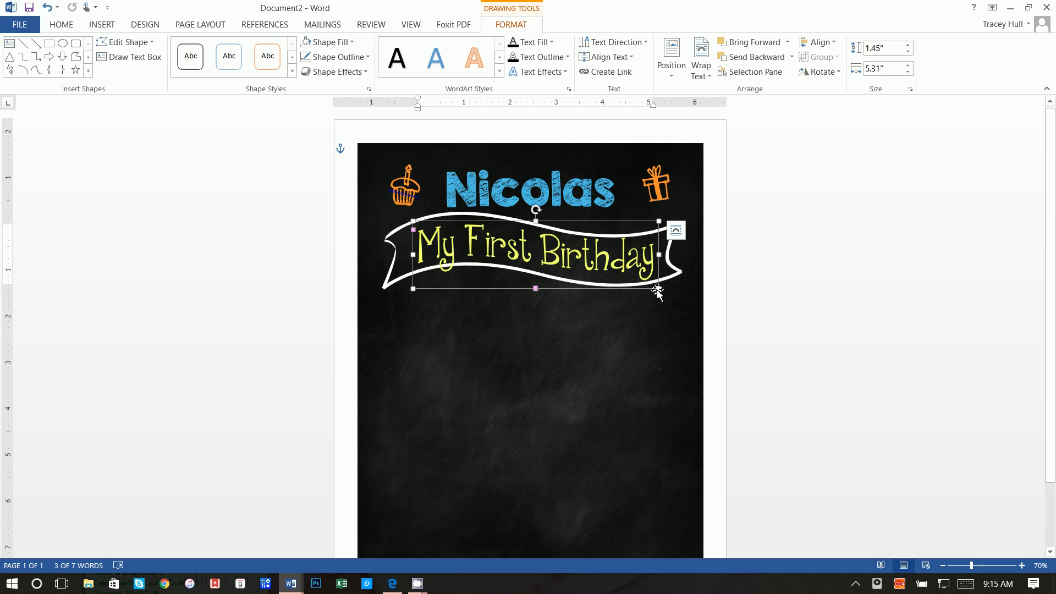
{"action": "left_click_drag", "start_coordinate": [658, 288], "coordinate": [660, 282]}
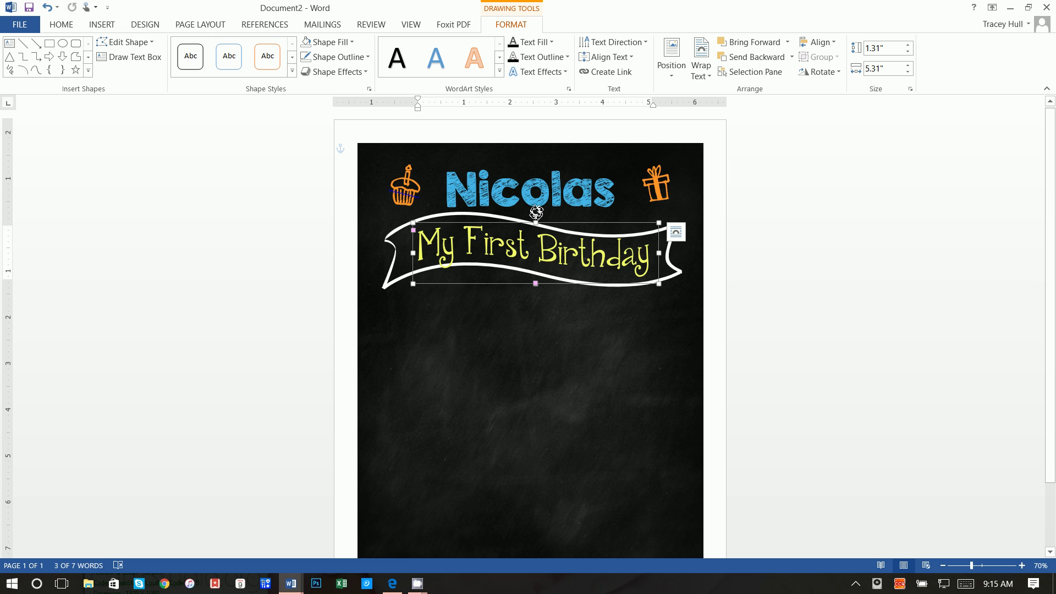
{"action": "left_click_drag", "start_coordinate": [536, 210], "coordinate": [539, 211]}
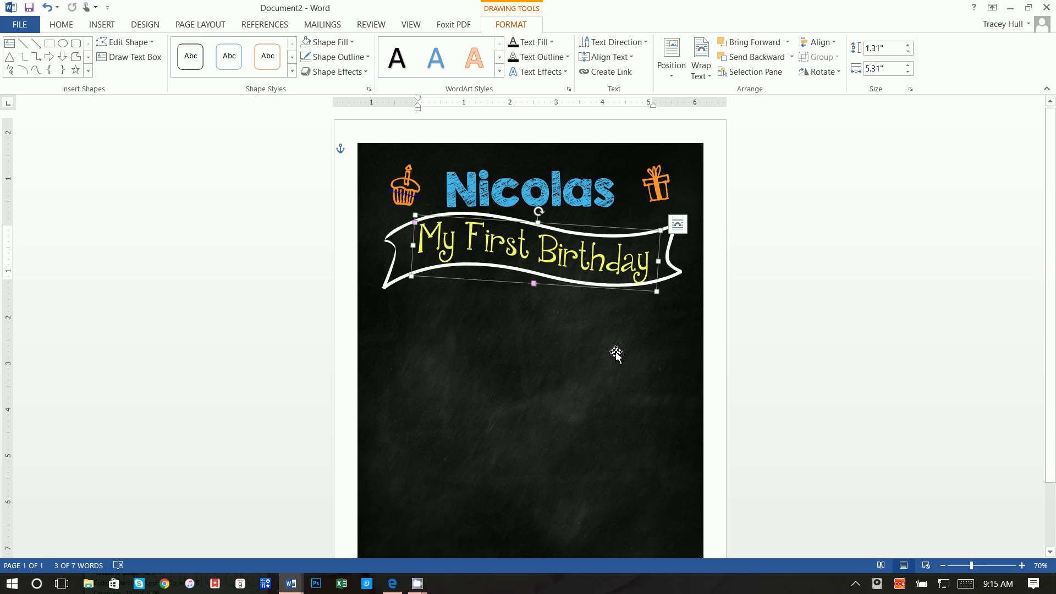
{"action": "left_click", "coordinate": [710, 332]}
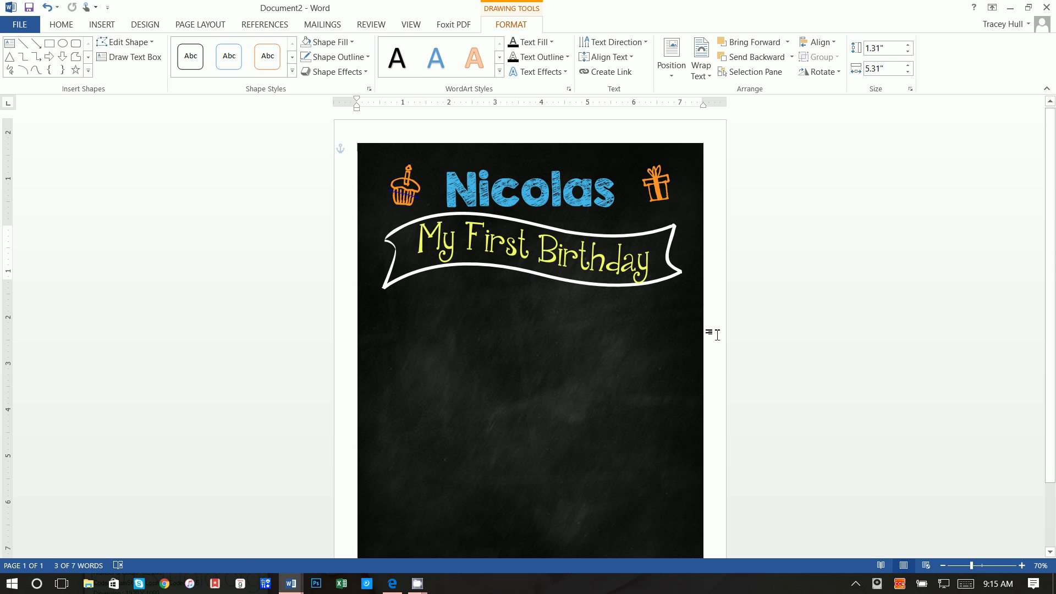
Step: Draw a circle about 1.45 inches high and 1.44 inches wide just below the first half of the banner
{"action": "left_click", "coordinate": [109, 27]}
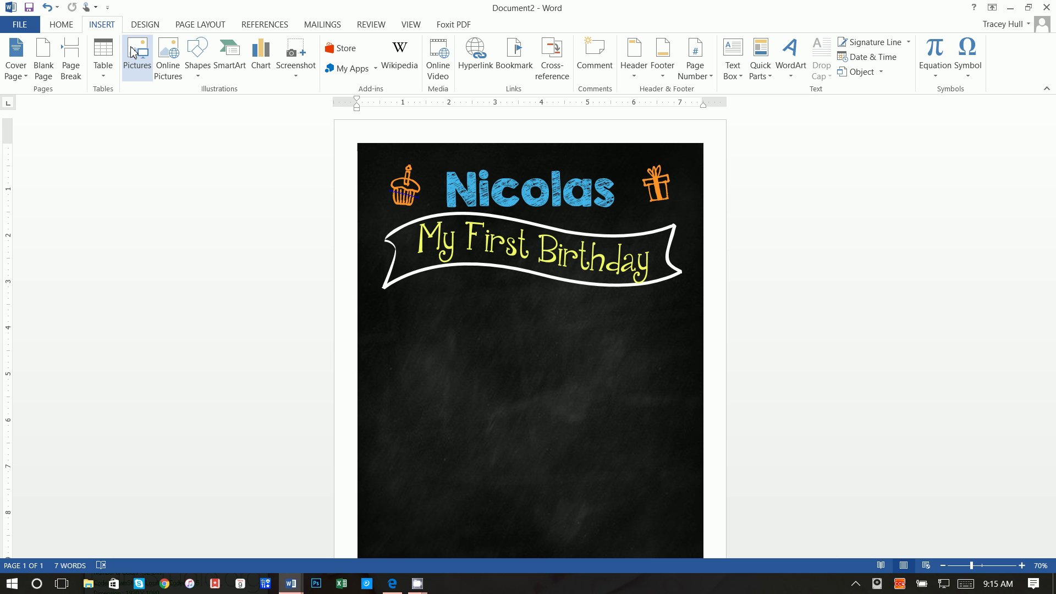
{"action": "left_click", "coordinate": [198, 58]}
{"action": "left_click", "coordinate": [243, 104]}
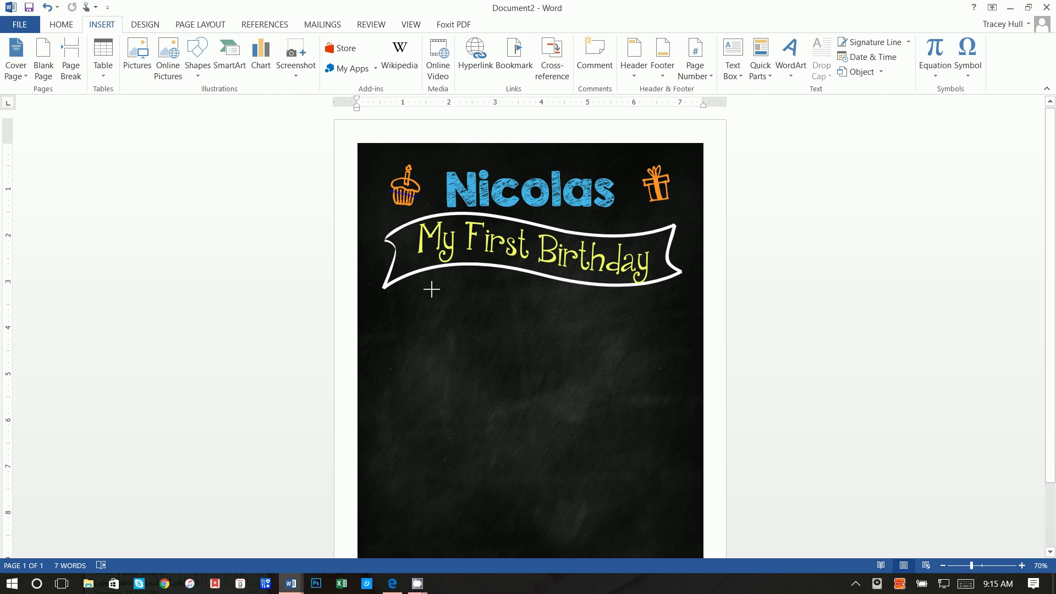
{"action": "mouse_move", "coordinate": [432, 288]}
{"action": "left_mouse_down"}
{"action": "mouse_move", "coordinate": [500, 347]}
{"action": "mouse_move", "coordinate": [473, 323]}
{"action": "mouse_move", "coordinate": [493, 346]}
{"action": "mouse_move", "coordinate": [481, 319]}
{"action": "left_mouse_up"}
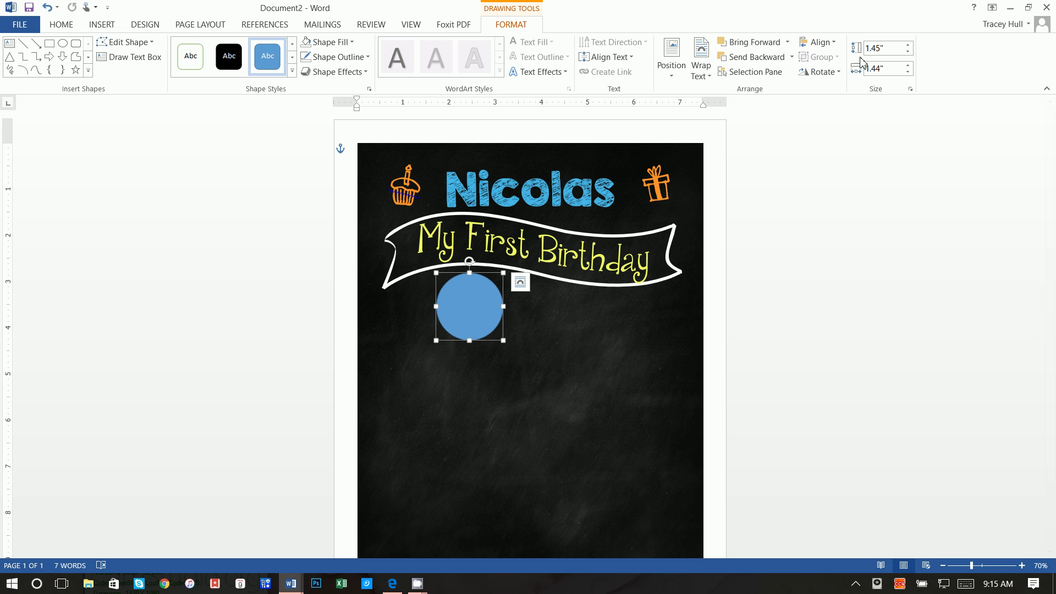
Step: Set the circle's width to 1.45 inches and nudge it slightly down from the banner
{"action": "left_click", "coordinate": [880, 67]}
{"action": "type", "text": "1.45"}
{"action": "key", "text": "Return"}
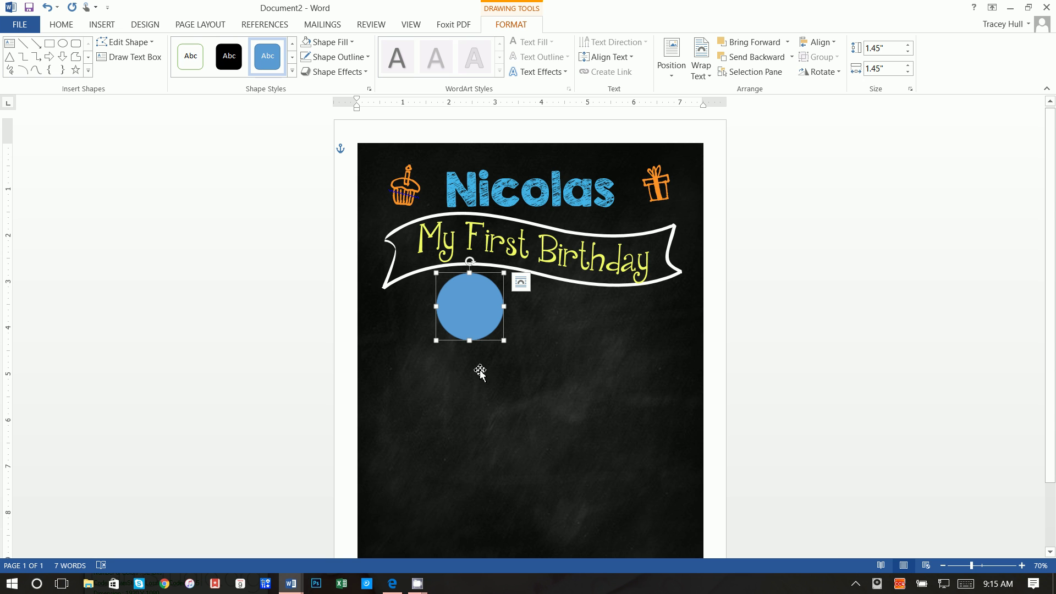
{"action": "left_click_drag", "start_coordinate": [478, 330], "coordinate": [479, 332]}
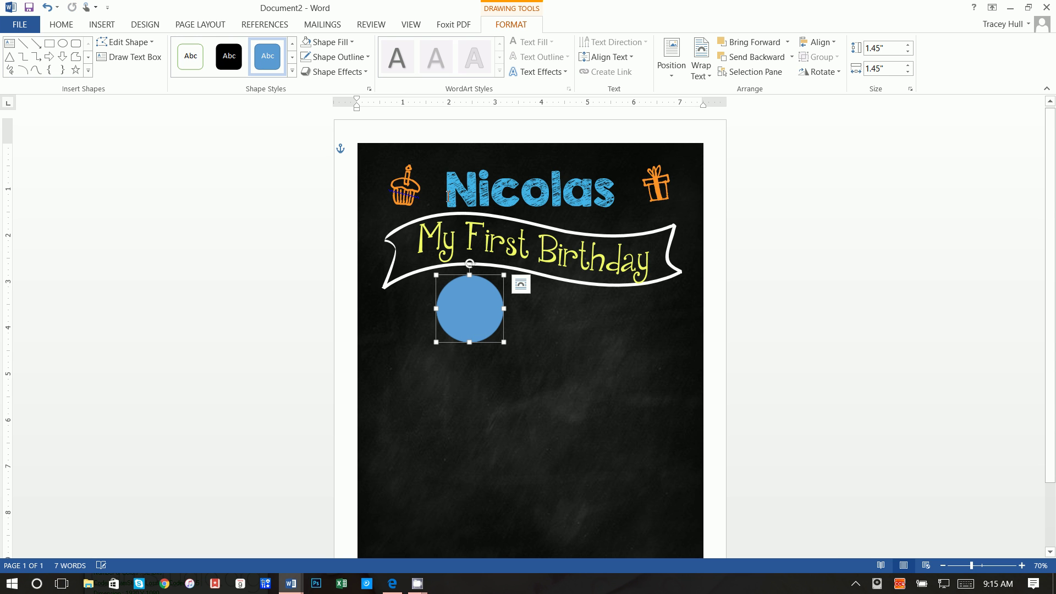
Step: Remove the circle's fill and set its outline weight to 6 pt
{"action": "left_click", "coordinate": [343, 48]}
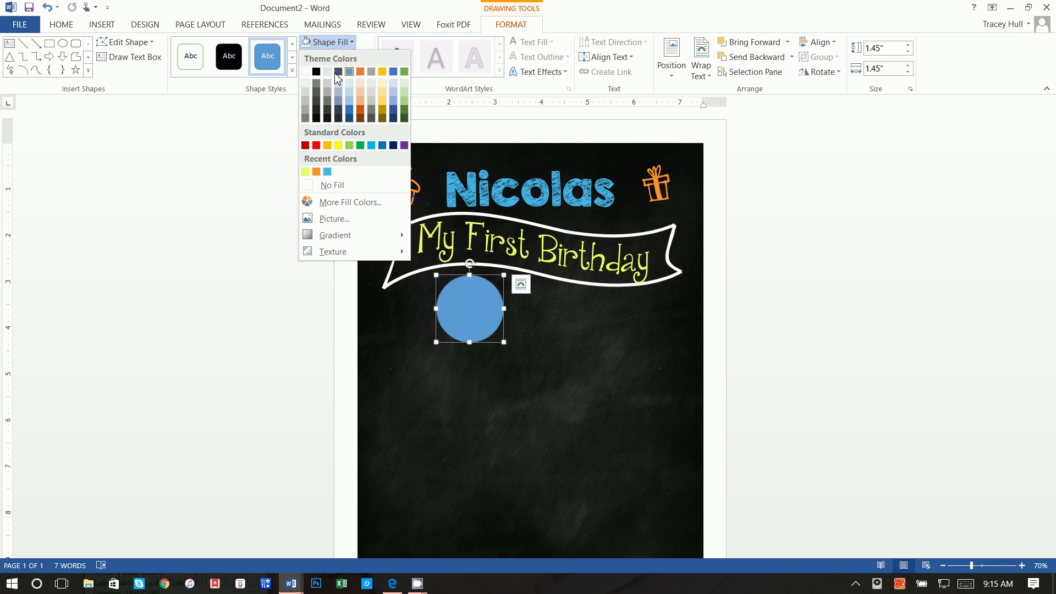
{"action": "left_click", "coordinate": [337, 184]}
{"action": "left_click", "coordinate": [330, 57]}
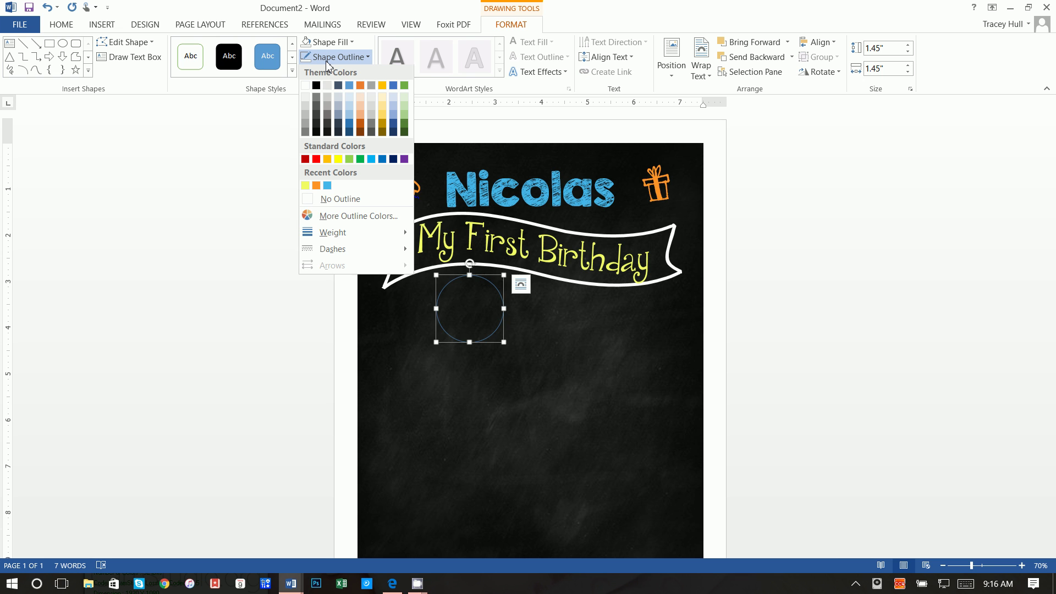
{"action": "mouse_move", "coordinate": [348, 234]}
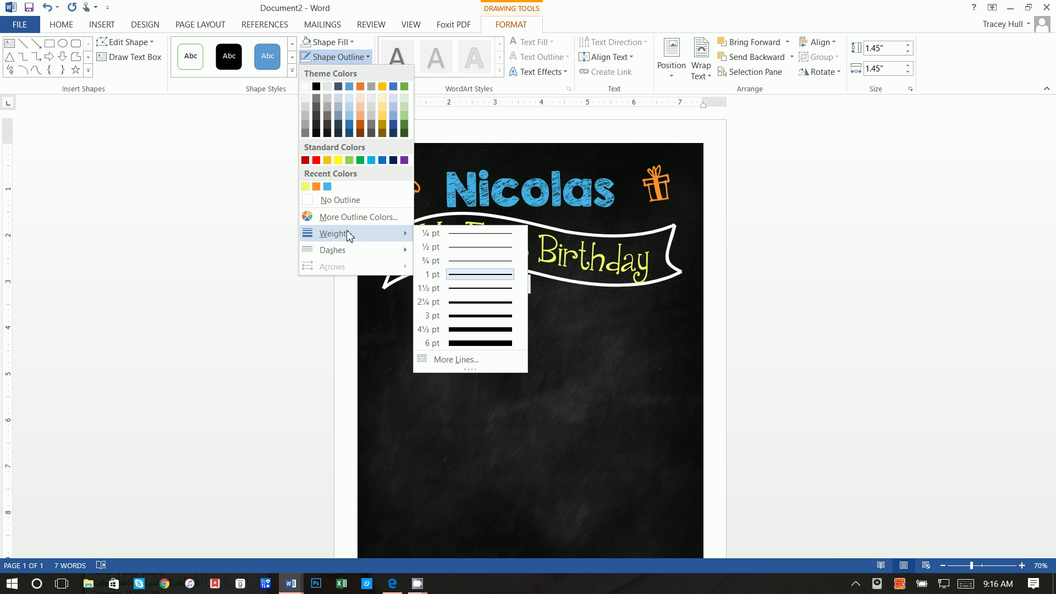
{"action": "left_click", "coordinate": [456, 343]}
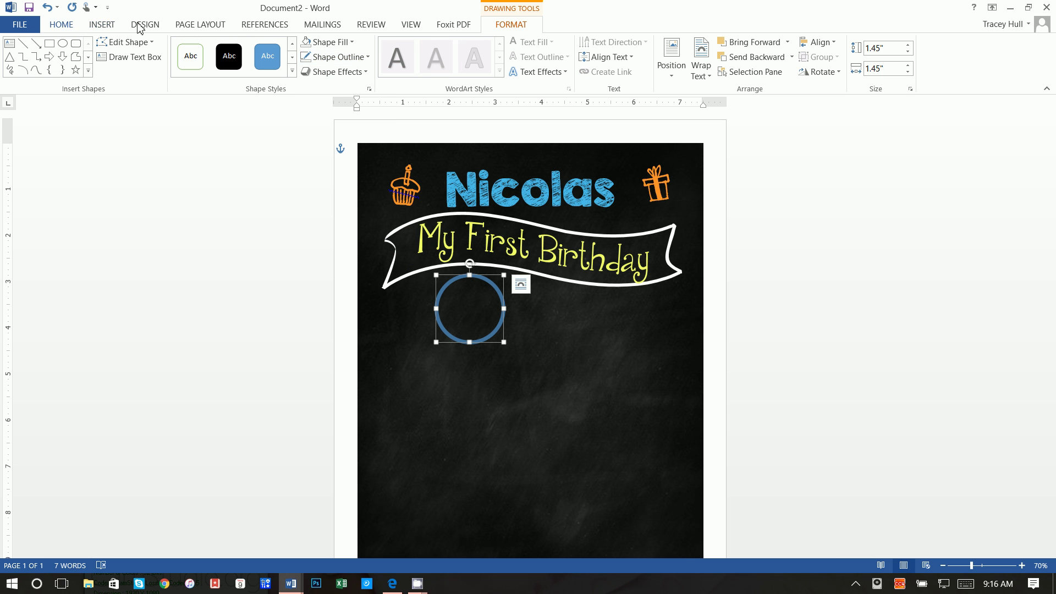
Step: Color the circle's outline with the recently used bright blue and give it a dotted dash style
{"action": "left_click", "coordinate": [341, 57]}
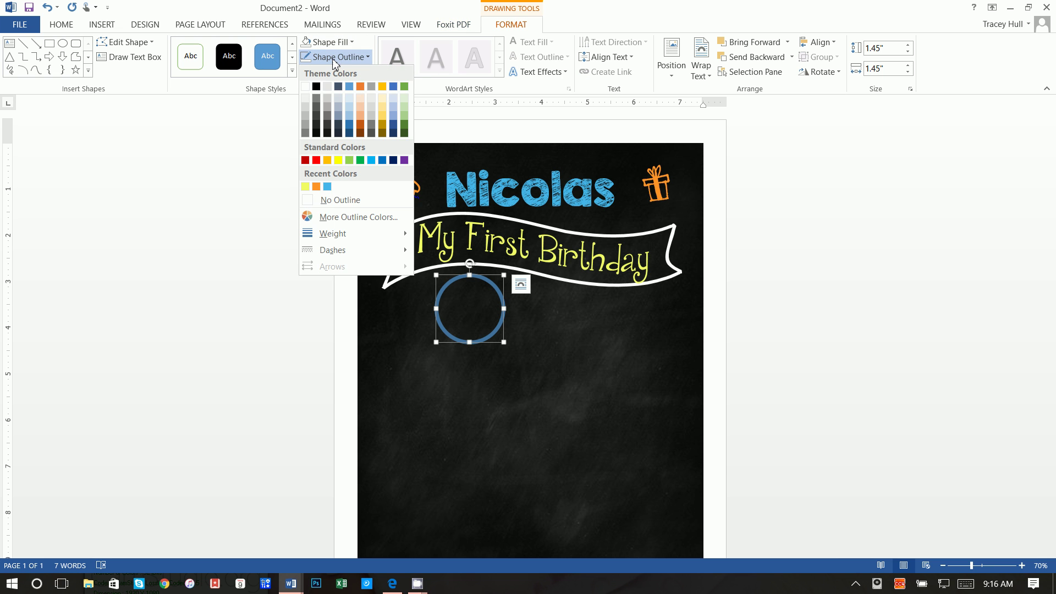
{"action": "left_click", "coordinate": [328, 187]}
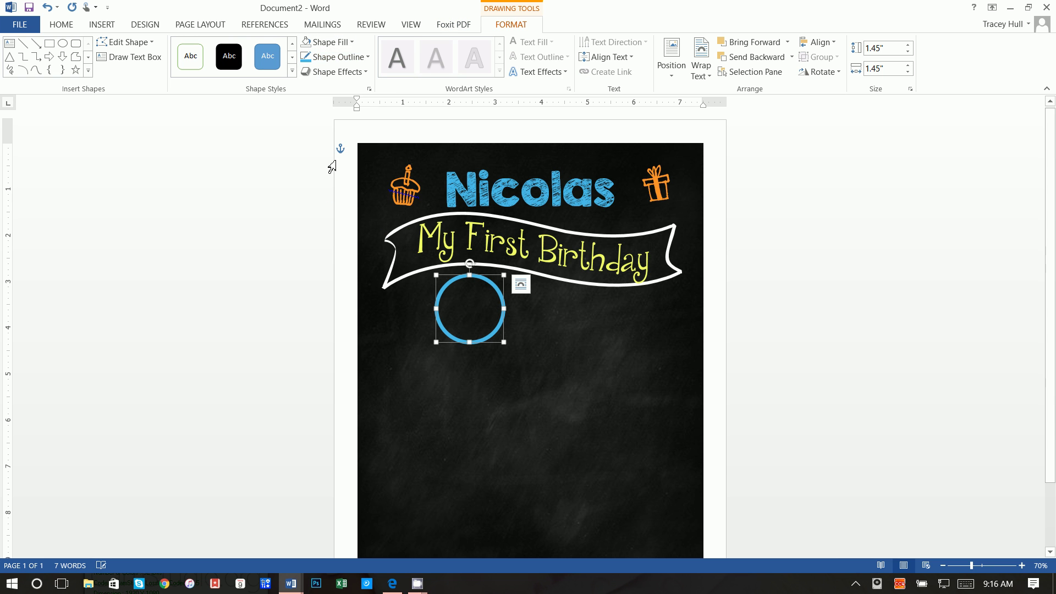
{"action": "left_click", "coordinate": [338, 55]}
{"action": "mouse_move", "coordinate": [348, 251]}
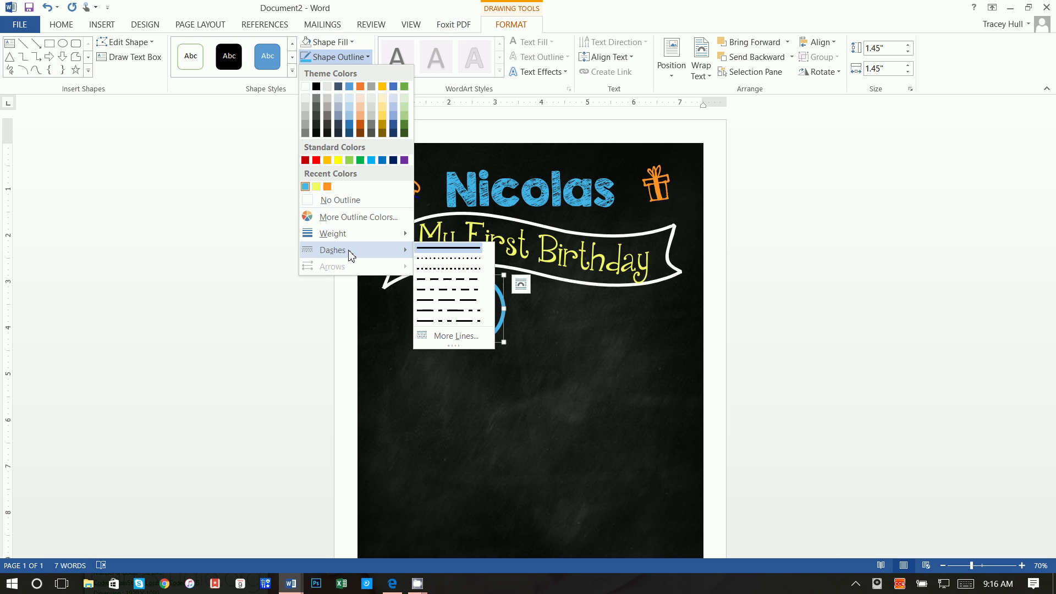
{"action": "left_click", "coordinate": [445, 268]}
Step: Set the cap type of the circle's dotted outline to Round
{"action": "left_click", "coordinate": [341, 60]}
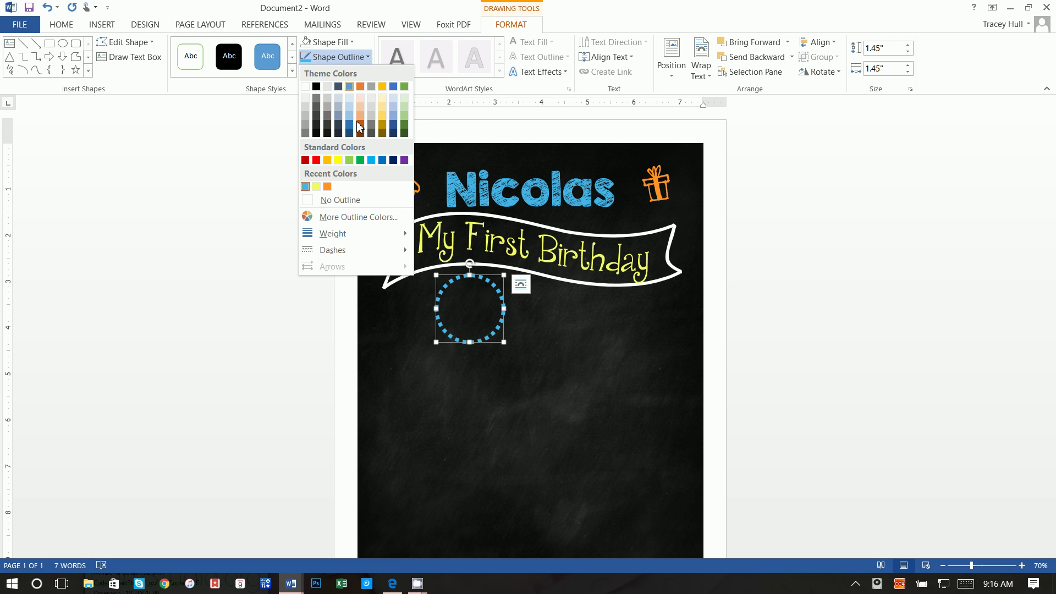
{"action": "mouse_move", "coordinate": [360, 251]}
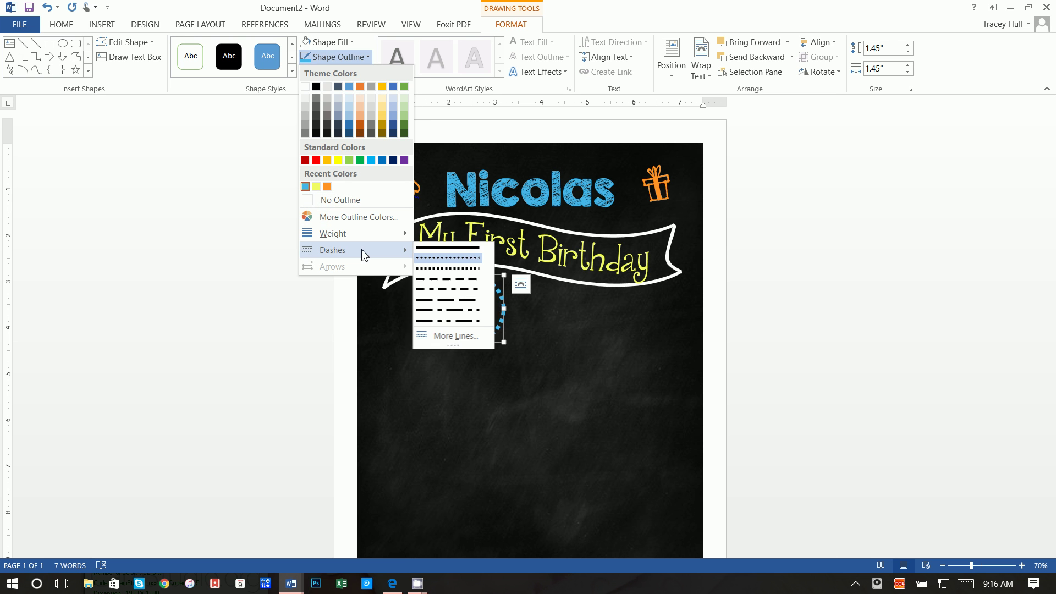
{"action": "left_click", "coordinate": [446, 336]}
{"action": "left_click", "coordinate": [1015, 349]}
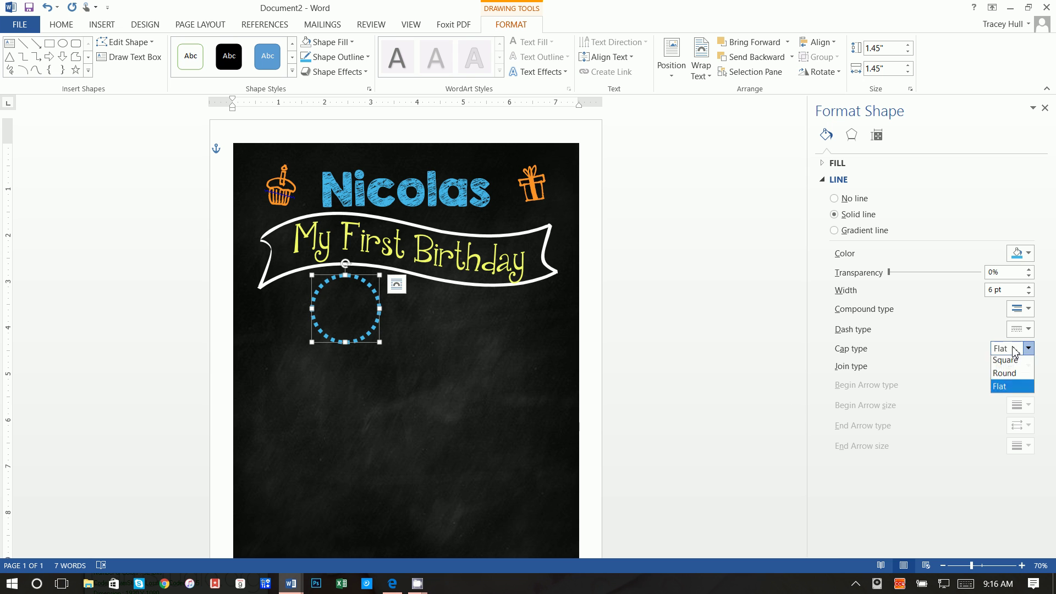
{"action": "left_click", "coordinate": [1014, 375]}
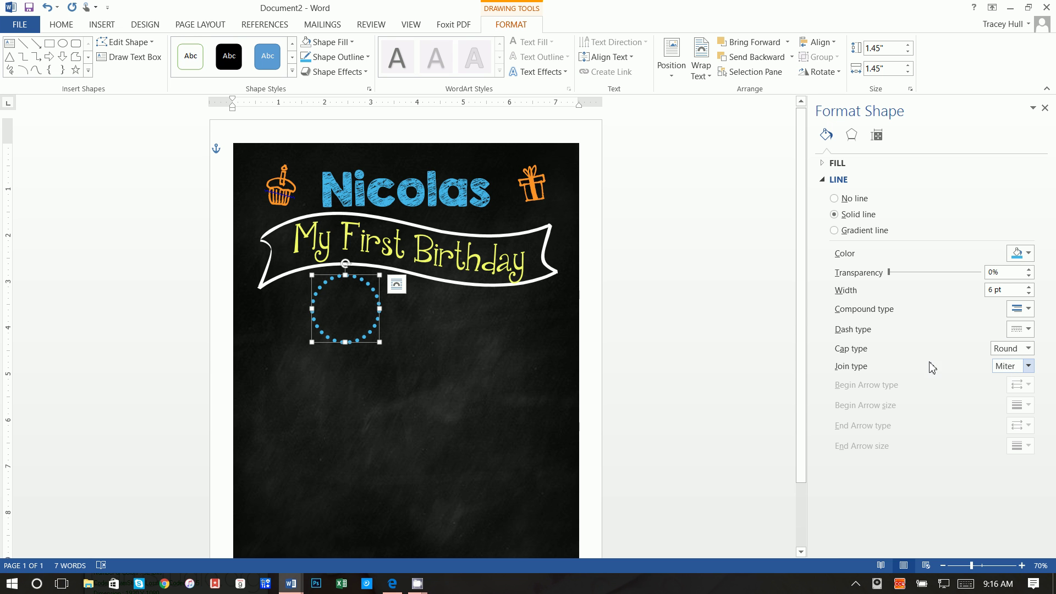
Step: Copy the dotted circle, paste the duplicate keeping its formatting, and place it directly over the original below the banner
{"action": "right_click", "coordinate": [360, 297]}
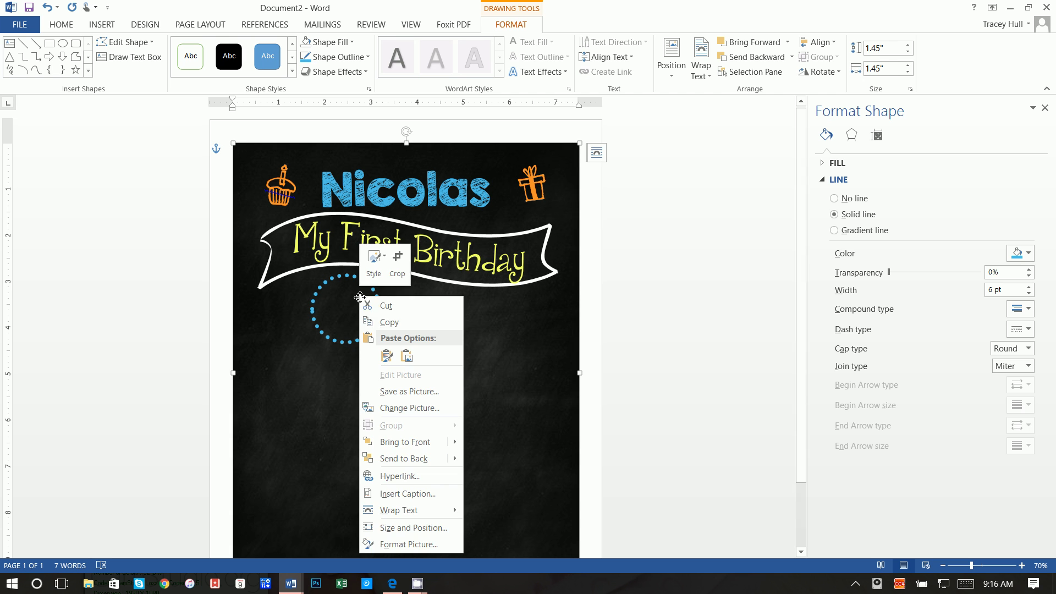
{"action": "left_click", "coordinate": [342, 283]}
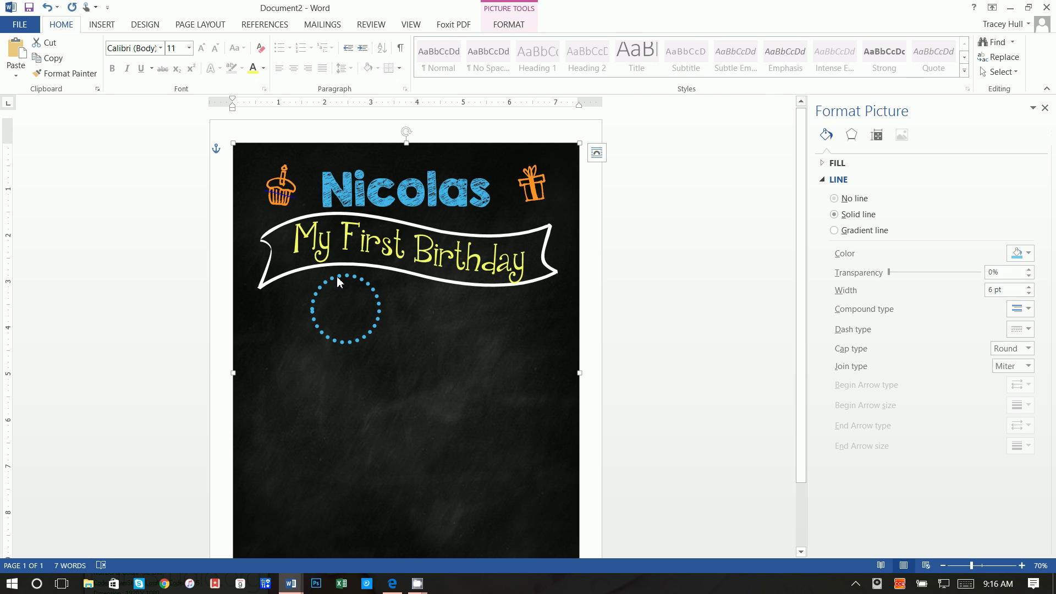
{"action": "left_click", "coordinate": [344, 276]}
{"action": "right_click", "coordinate": [345, 275]}
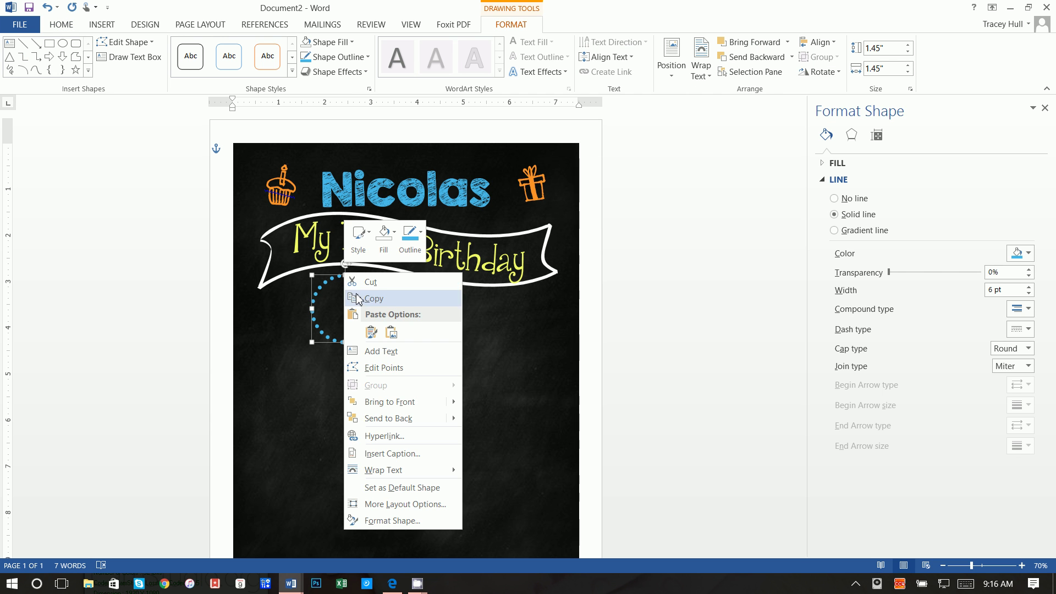
{"action": "left_click", "coordinate": [359, 299]}
{"action": "left_click", "coordinate": [358, 300]}
{"action": "right_click", "coordinate": [358, 300]}
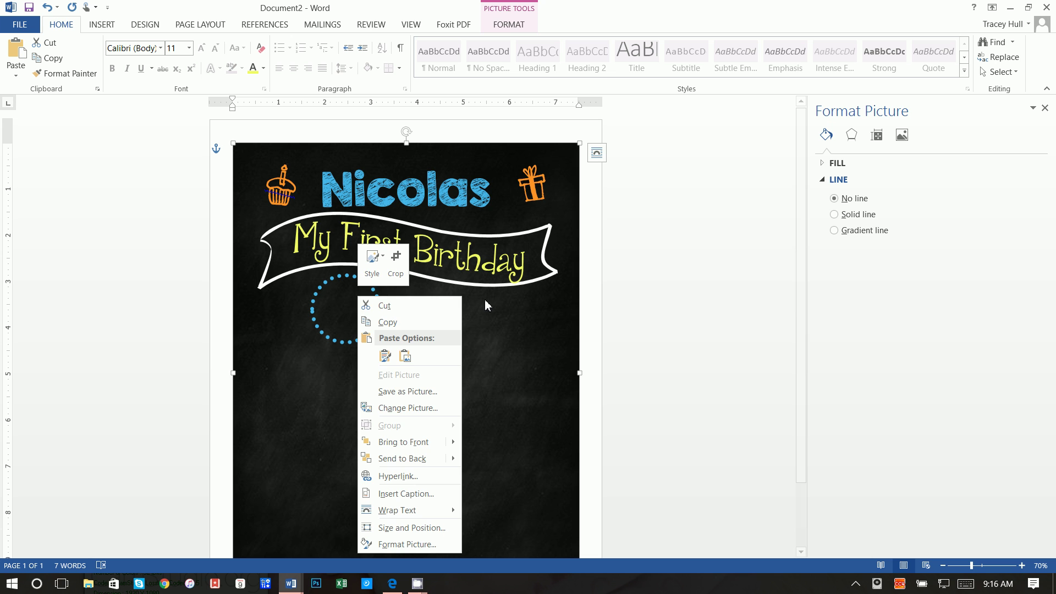
{"action": "left_click", "coordinate": [385, 357]}
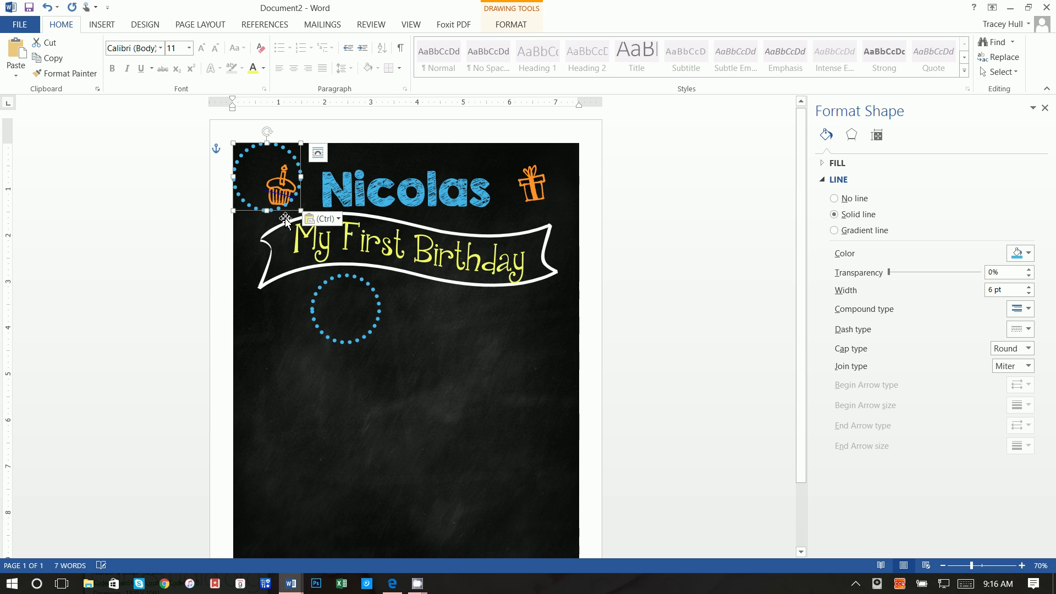
{"action": "left_click_drag", "start_coordinate": [335, 304], "coordinate": [362, 323]}
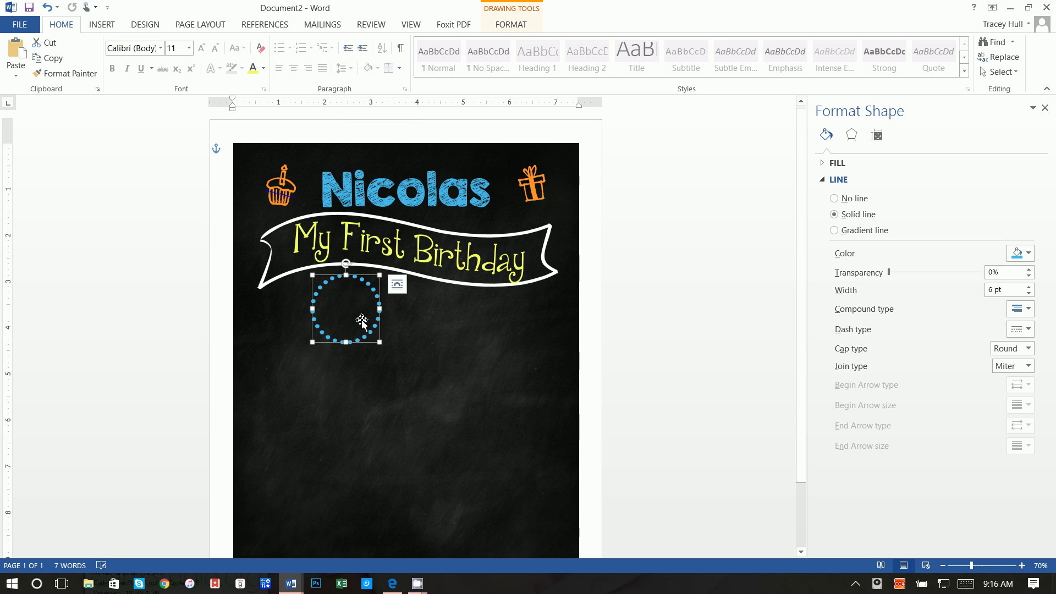
Step: Change the duplicate circle's outline to white with a 2.25 pt weight
{"action": "left_click", "coordinate": [511, 25]}
{"action": "left_click", "coordinate": [340, 56]}
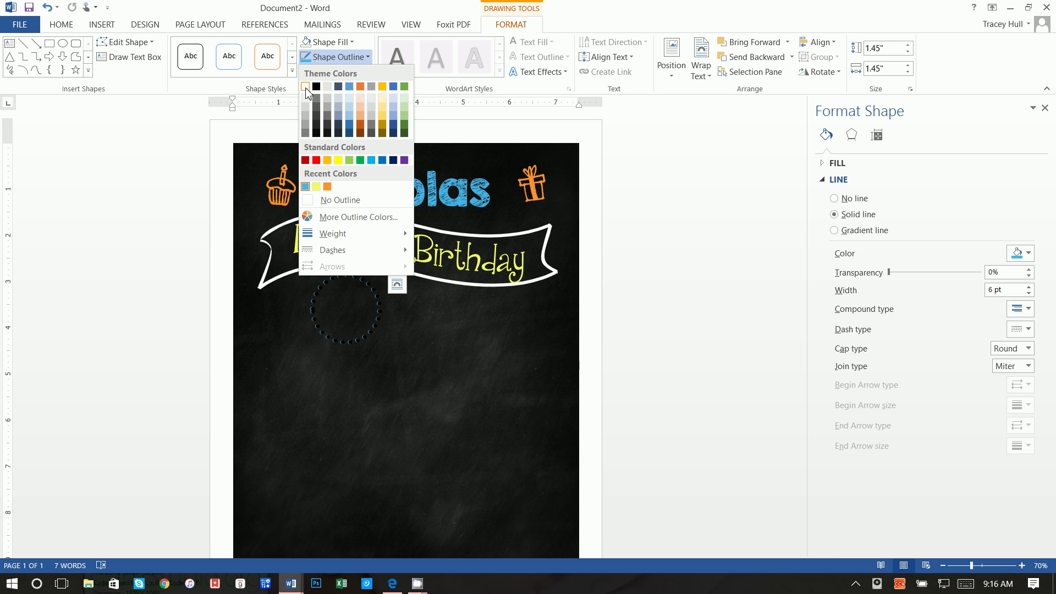
{"action": "left_click", "coordinate": [305, 87]}
{"action": "left_click", "coordinate": [338, 56]}
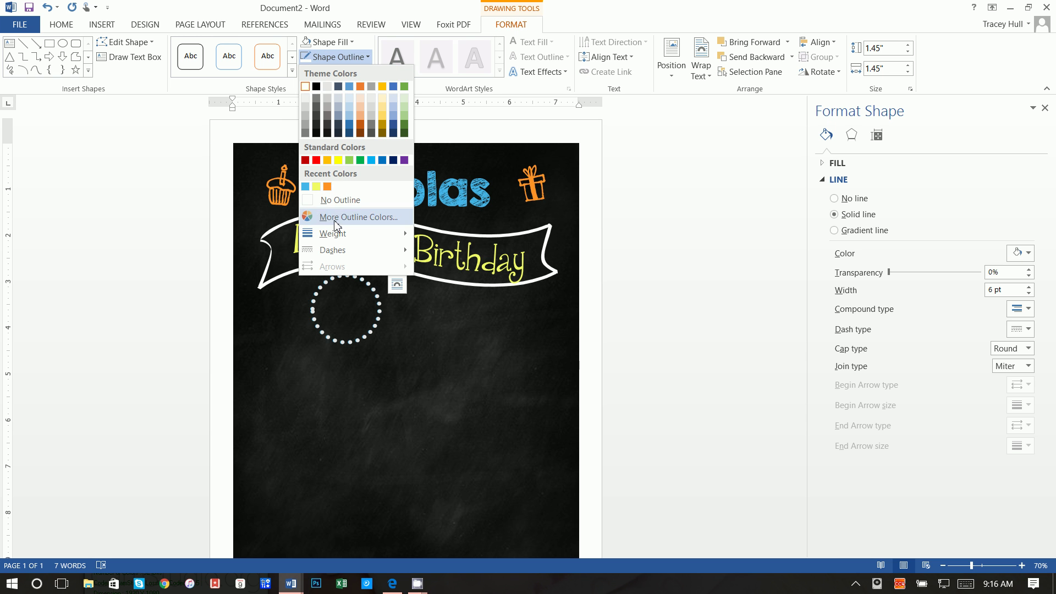
{"action": "mouse_move", "coordinate": [332, 234]}
{"action": "left_click", "coordinate": [447, 303]}
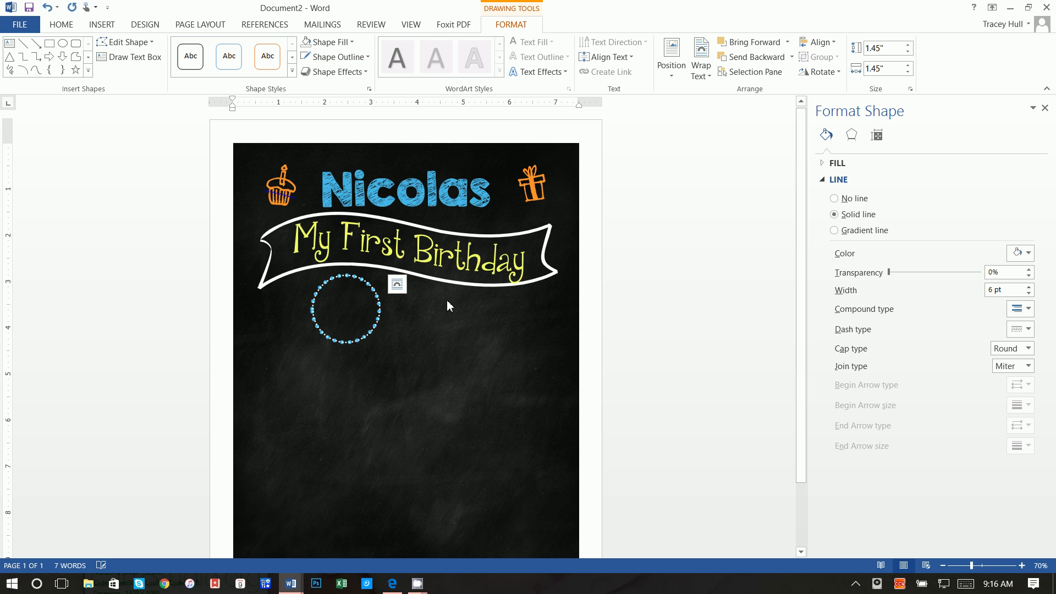
Step: Change the white circle's outline from dots to a solid line
{"action": "left_click", "coordinate": [336, 57]}
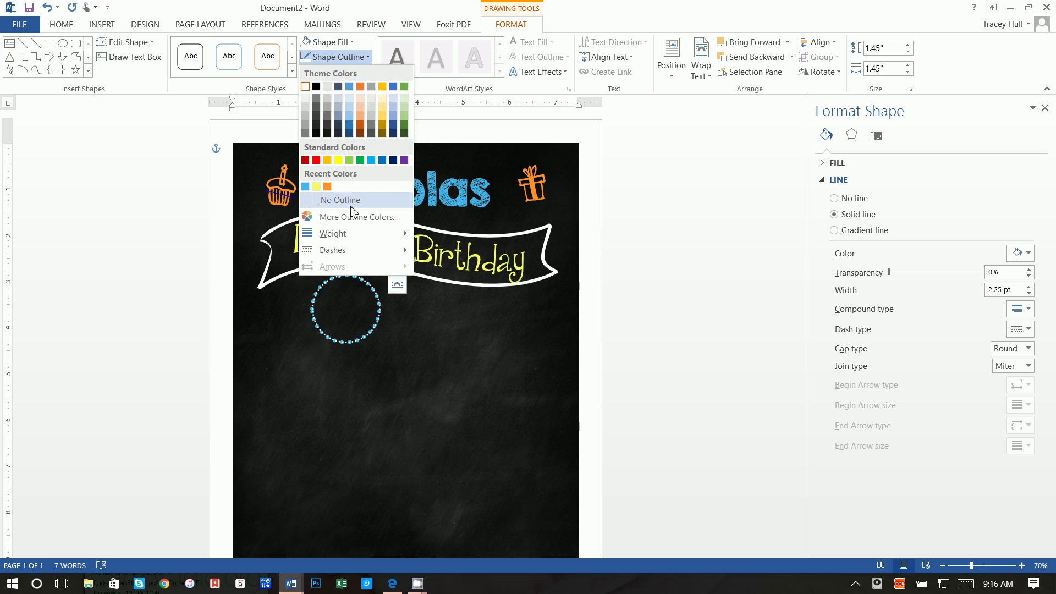
{"action": "mouse_move", "coordinate": [385, 249]}
{"action": "left_click", "coordinate": [419, 253]}
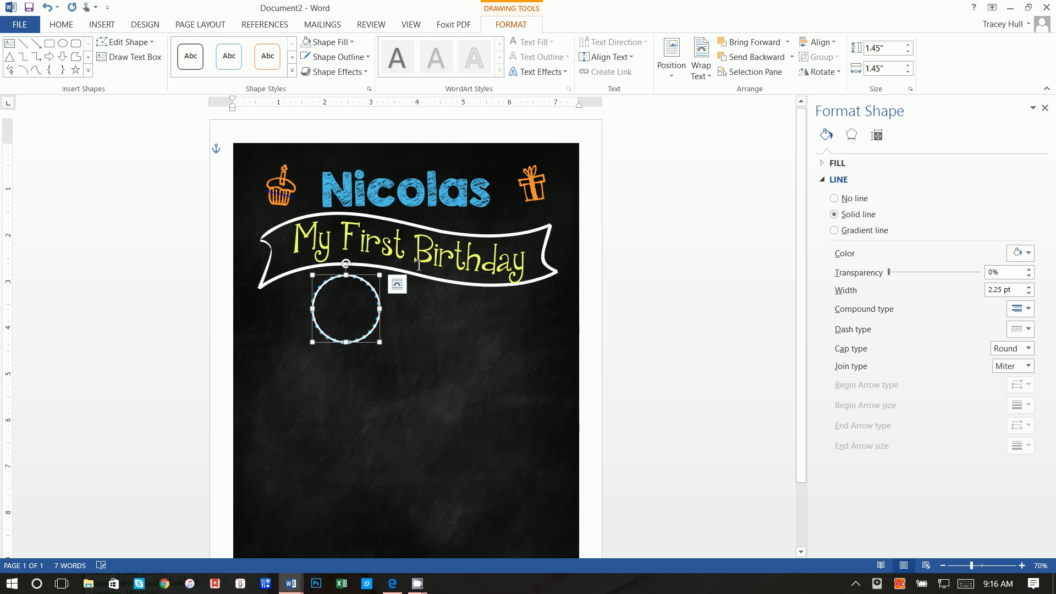
Step: Set the white circle's height and width to 1.42 inches
{"action": "left_click", "coordinate": [876, 49]}
{"action": "type", "text": "1"}
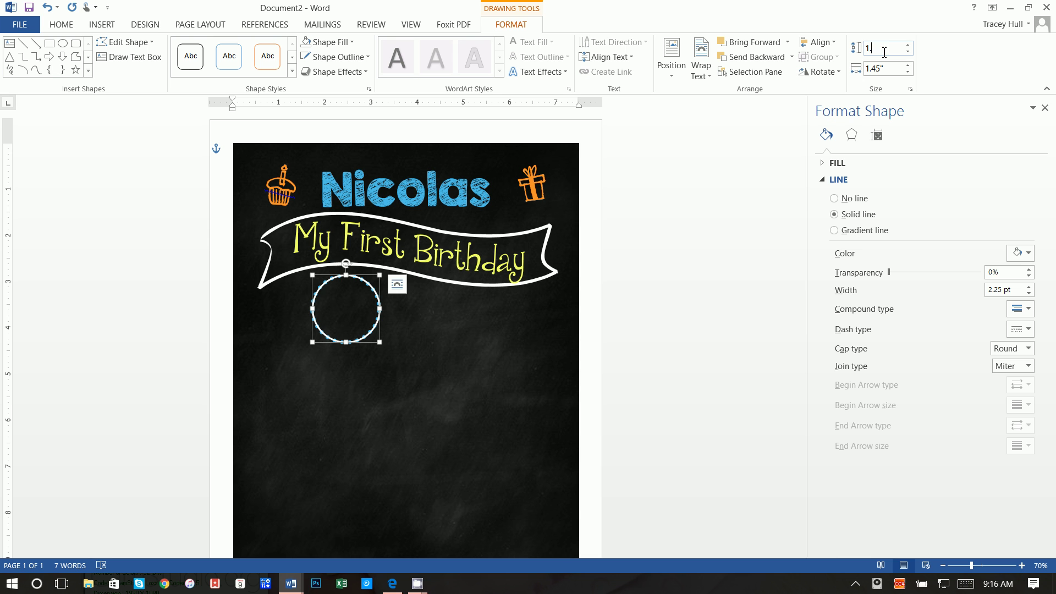
{"action": "left_click", "coordinate": [877, 67]}
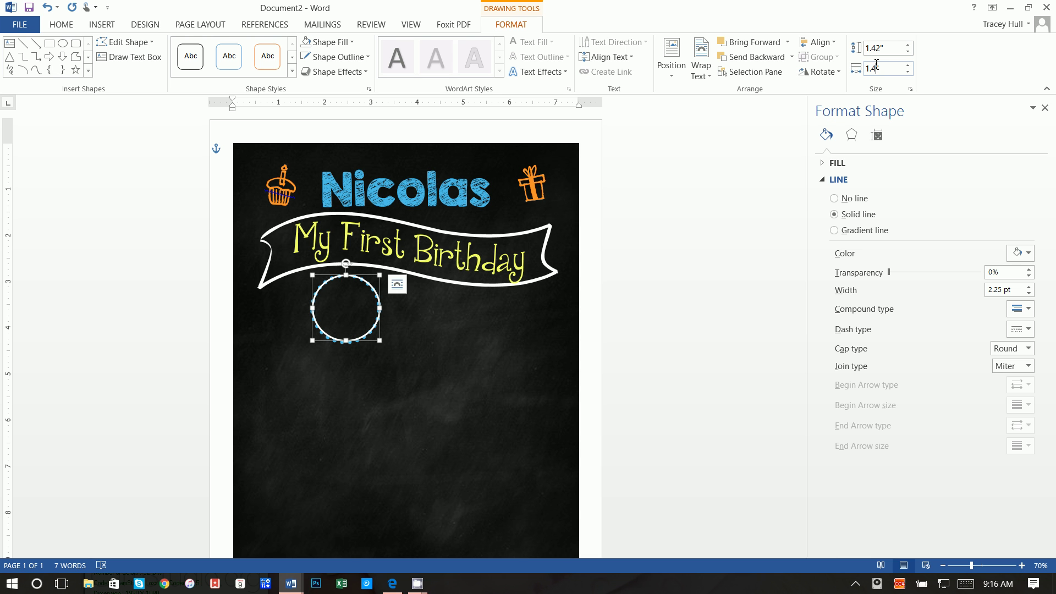
{"action": "type", "text": "1.42"}
{"action": "key", "text": "Return"}
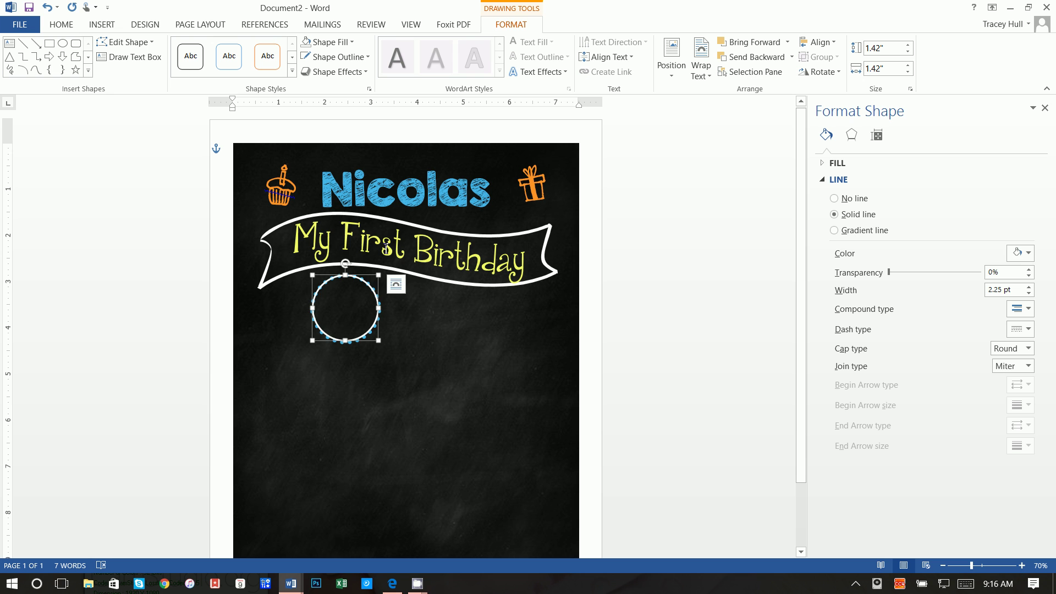
Step: Nudge the white circle slightly down and to the right so it sits centered within the blue dotted ring
{"action": "key", "text": "Down"}
{"action": "key", "text": "Right"}
{"action": "key", "text": "Right"}
{"action": "key", "text": "Down"}
{"action": "key", "text": "Left"}
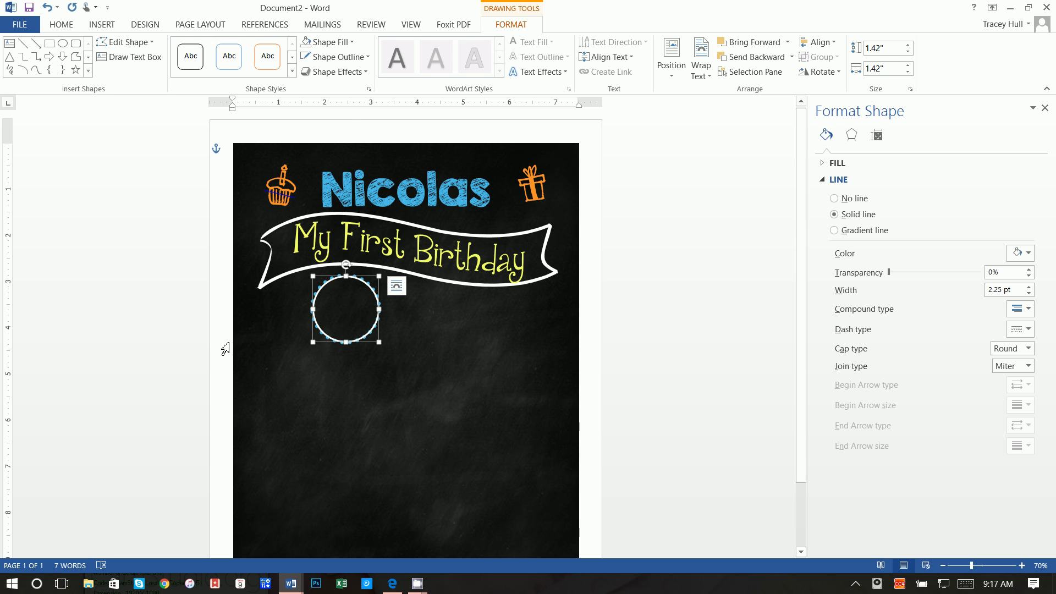
{"action": "left_click", "coordinate": [339, 43]}
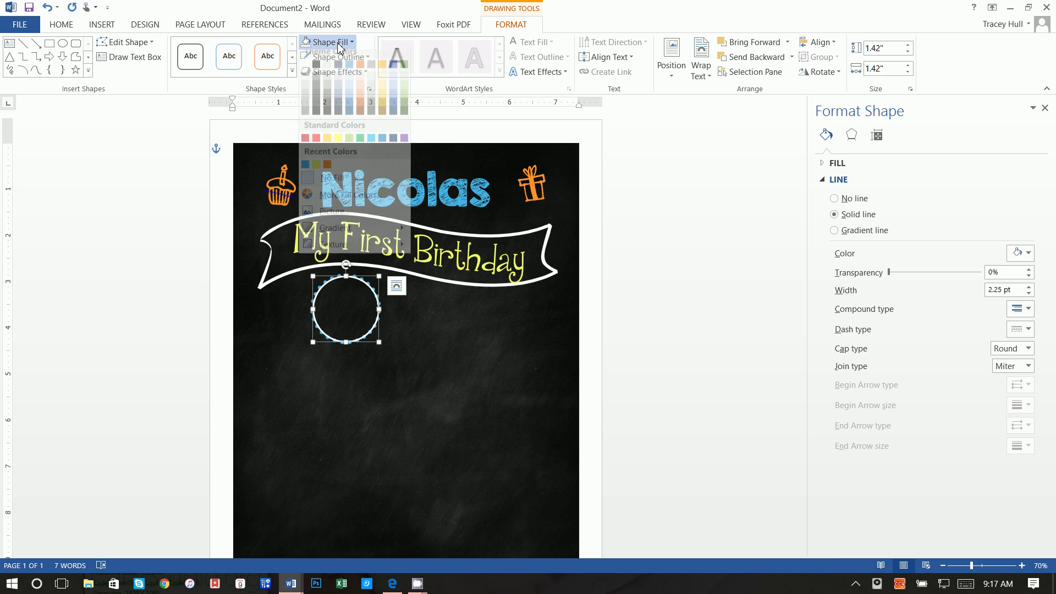
{"action": "left_click", "coordinate": [330, 211]}
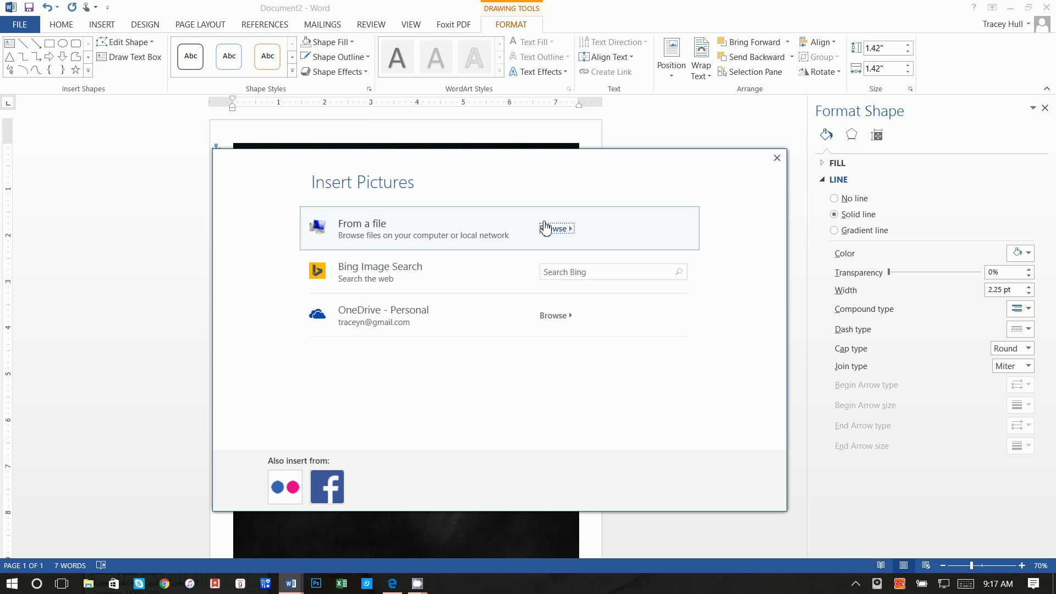
{"action": "left_click", "coordinate": [552, 229]}
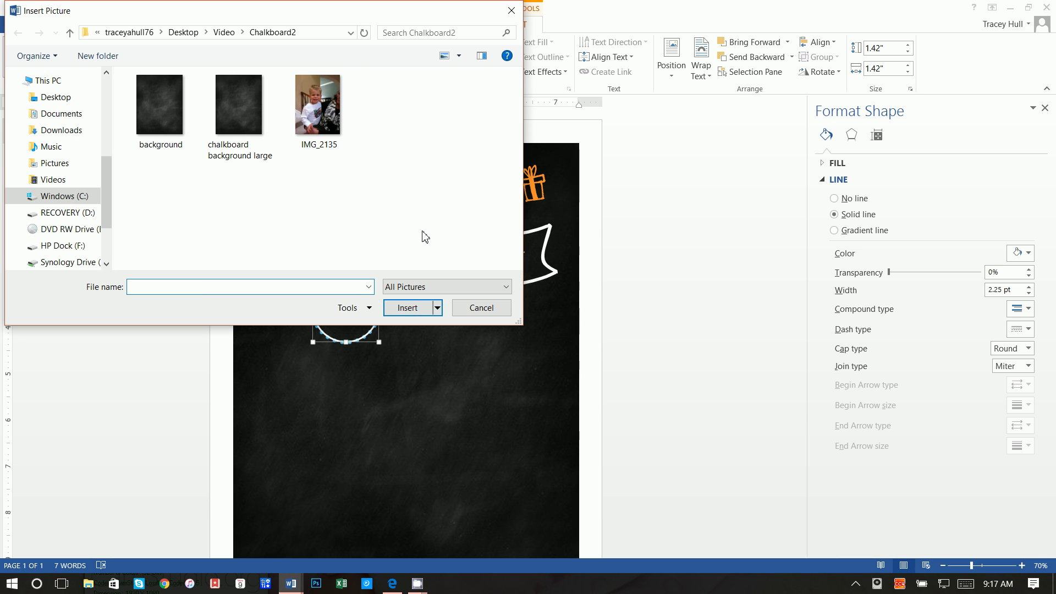
{"action": "left_click", "coordinate": [470, 308]}
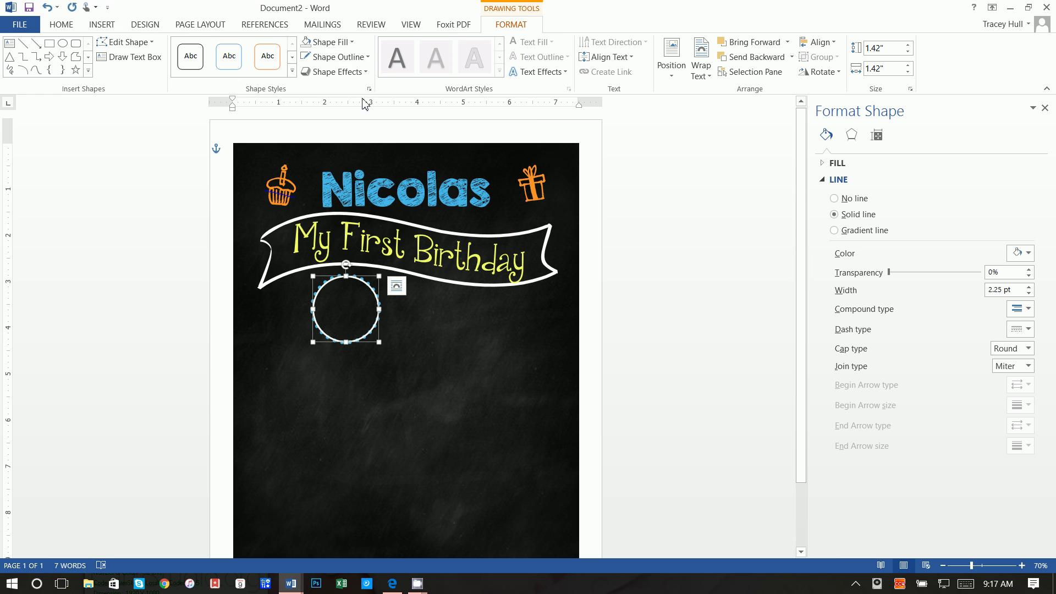
Step: Fill the white circle with the picture IMG_2135 from the Chalkboard2 folder and rotate it right 90° so the child is upright
{"action": "left_click", "coordinate": [328, 43]}
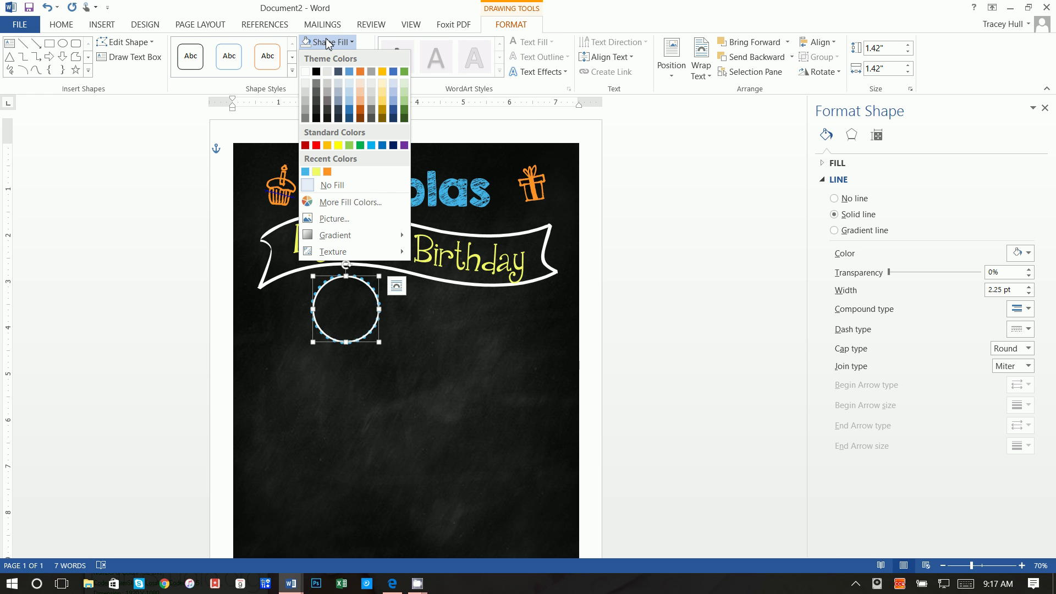
{"action": "left_click", "coordinate": [341, 221]}
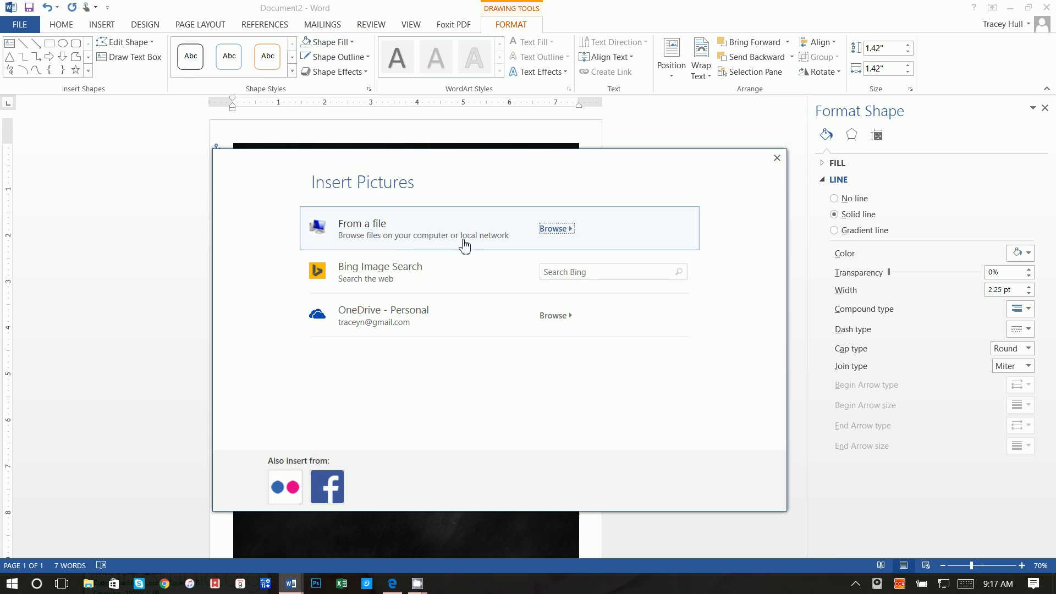
{"action": "left_click", "coordinate": [475, 236]}
{"action": "left_click", "coordinate": [352, 147]}
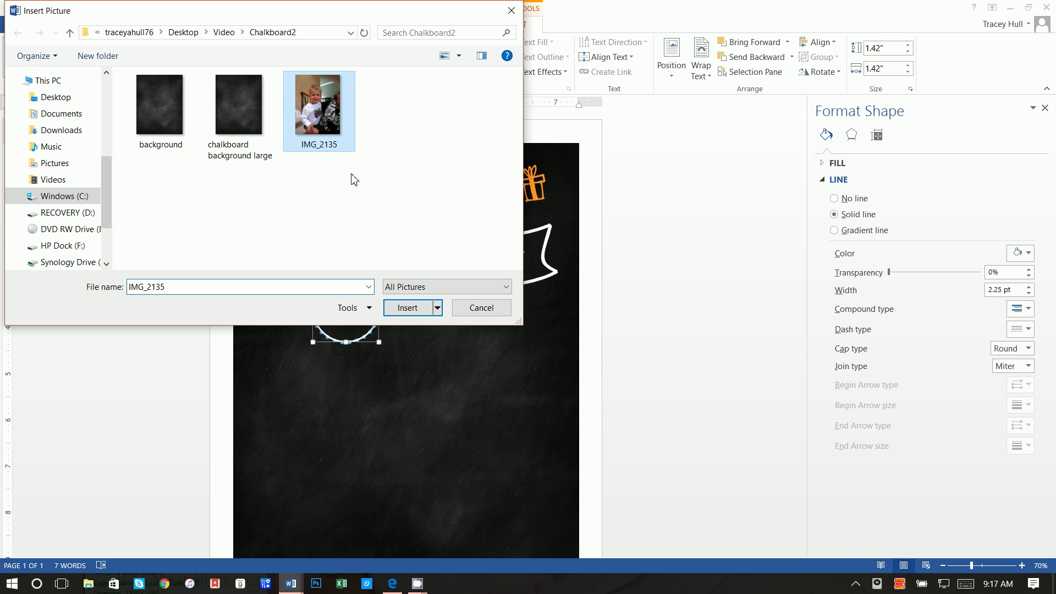
{"action": "left_click", "coordinate": [413, 305]}
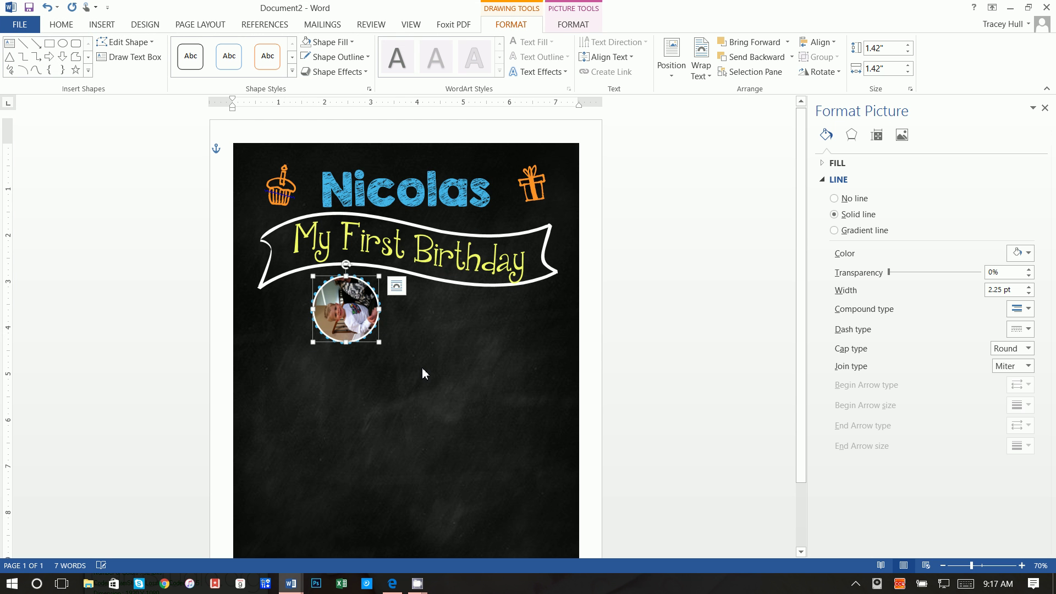
{"action": "left_click", "coordinate": [817, 71]}
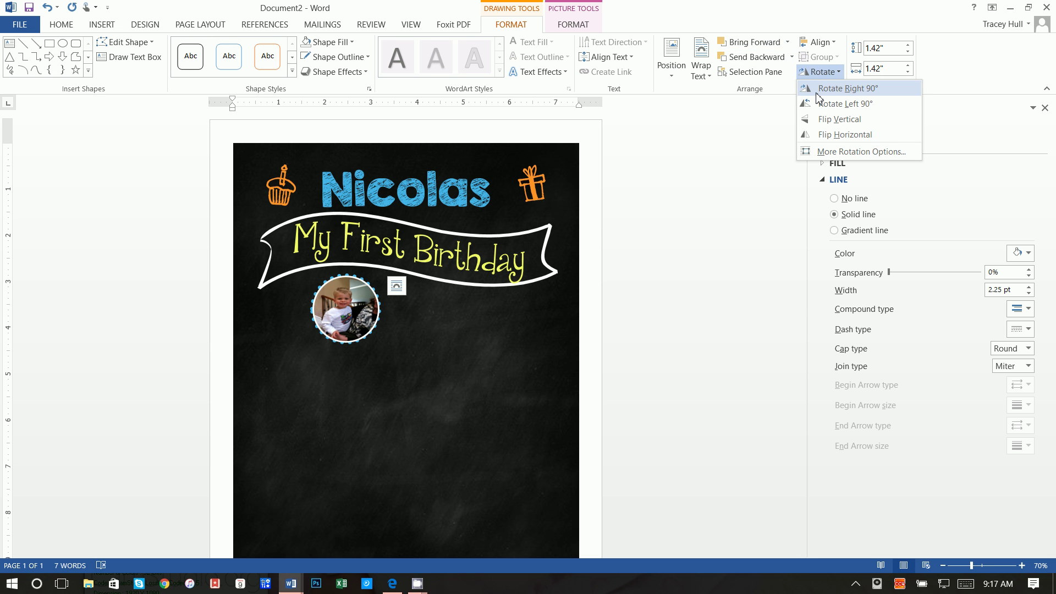
{"action": "left_click", "coordinate": [818, 89]}
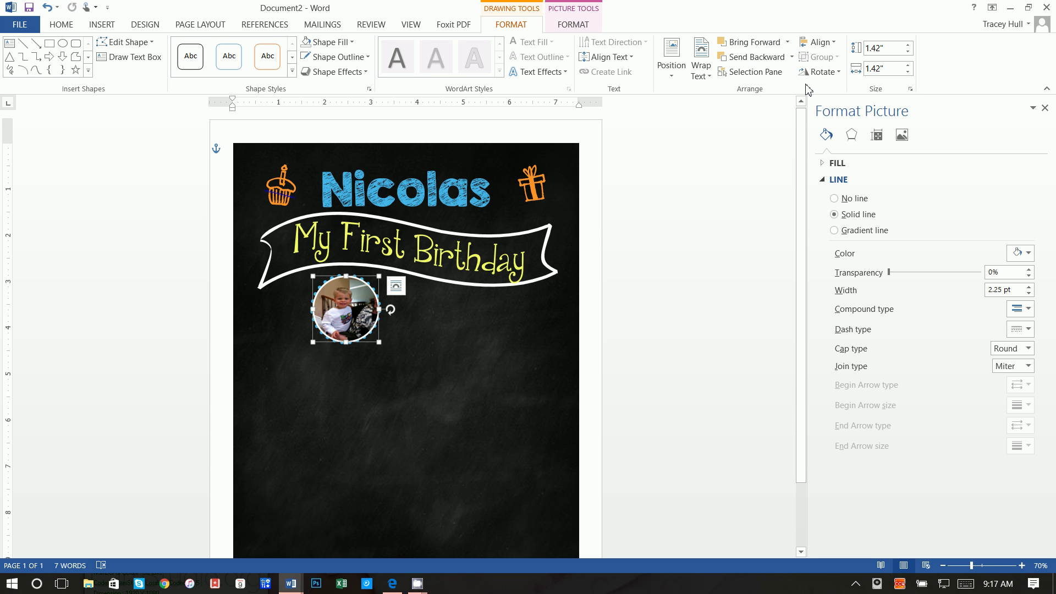
Step: Crop the circular photo closely around the child's face, to about 0.7 by 0.76 inches
{"action": "left_click", "coordinate": [591, 28]}
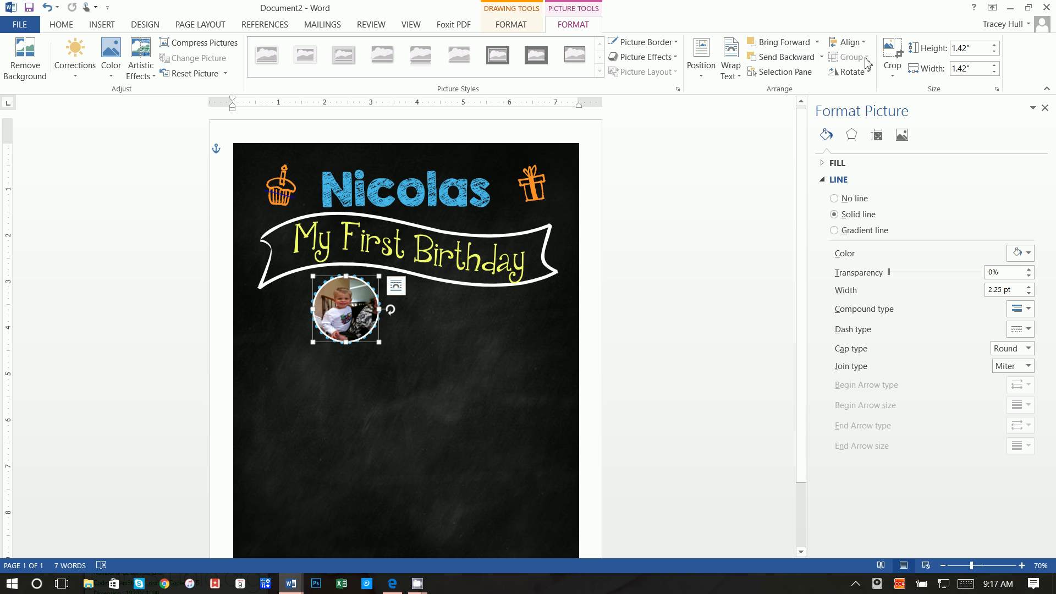
{"action": "left_click", "coordinate": [880, 83]}
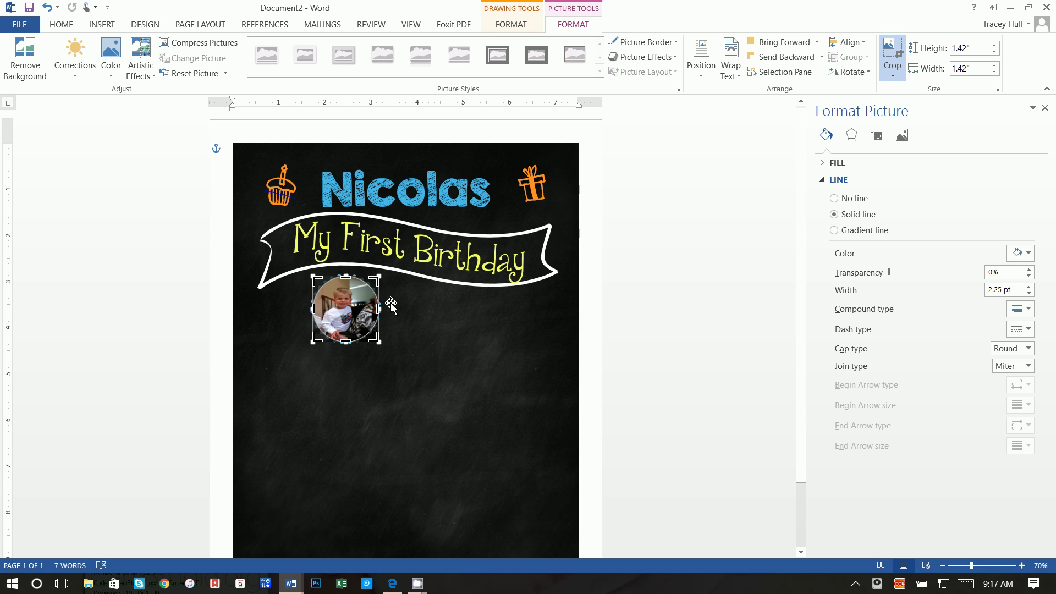
{"action": "left_click_drag", "start_coordinate": [378, 309], "coordinate": [342, 321]}
{"action": "left_click_drag", "start_coordinate": [315, 277], "coordinate": [360, 320]}
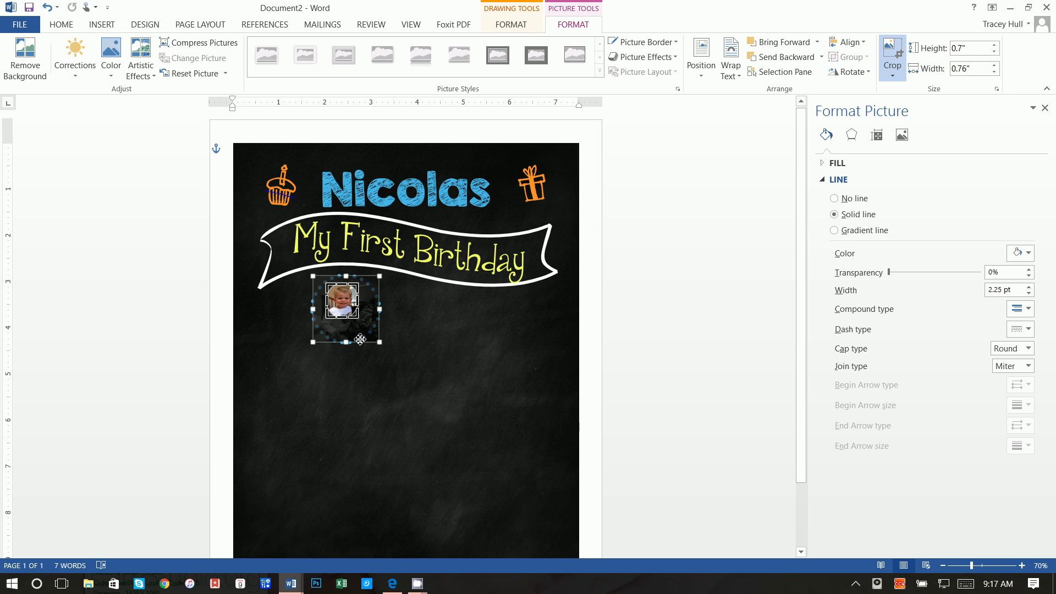
{"action": "left_click", "coordinate": [592, 289]}
Step: Set the cropped photo's height and width to 1.42 inches and move it back to the center of the dotted ring
{"action": "left_click", "coordinate": [352, 308]}
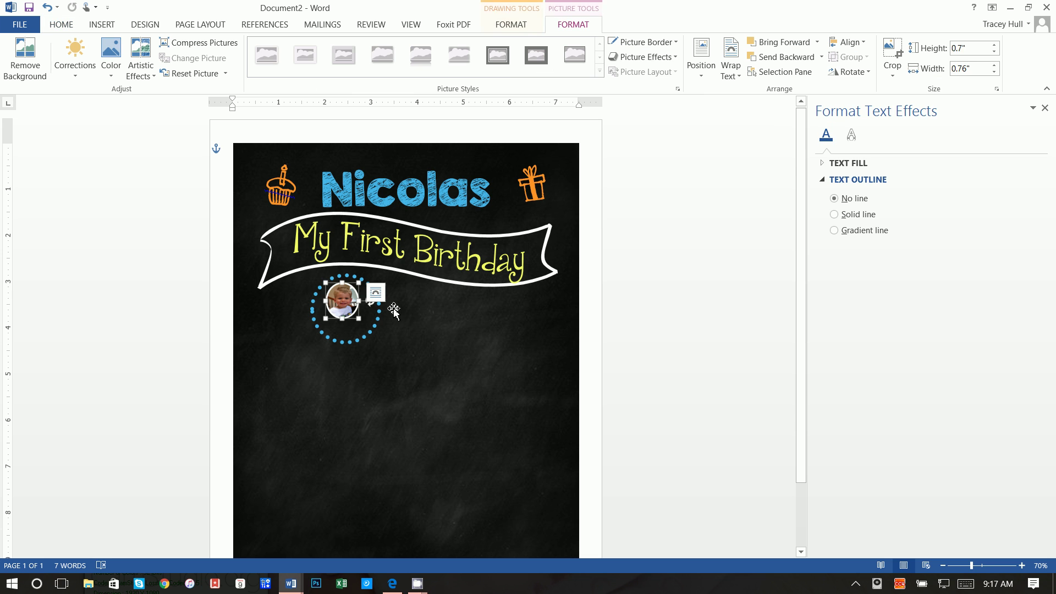
{"action": "left_click", "coordinate": [971, 48]}
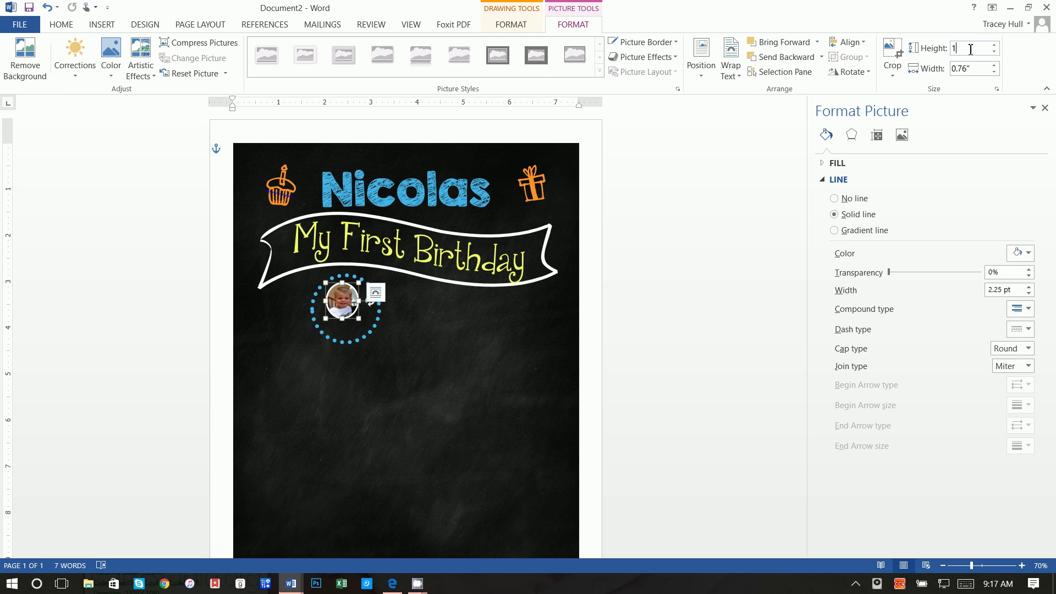
{"action": "key", "text": "Return"}
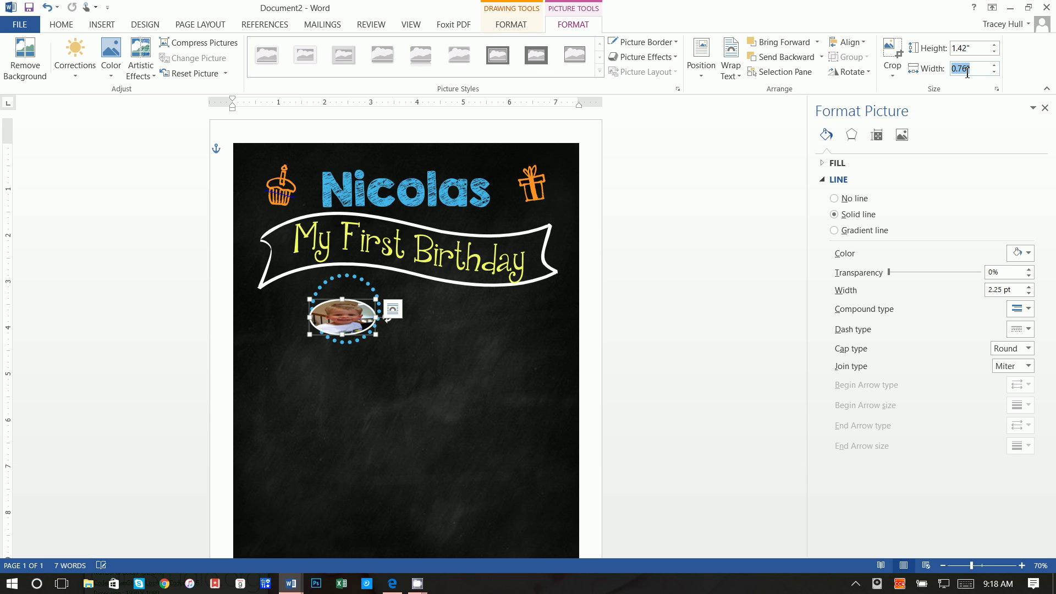
{"action": "type", "text": "1.42"}
{"action": "key", "text": "Return"}
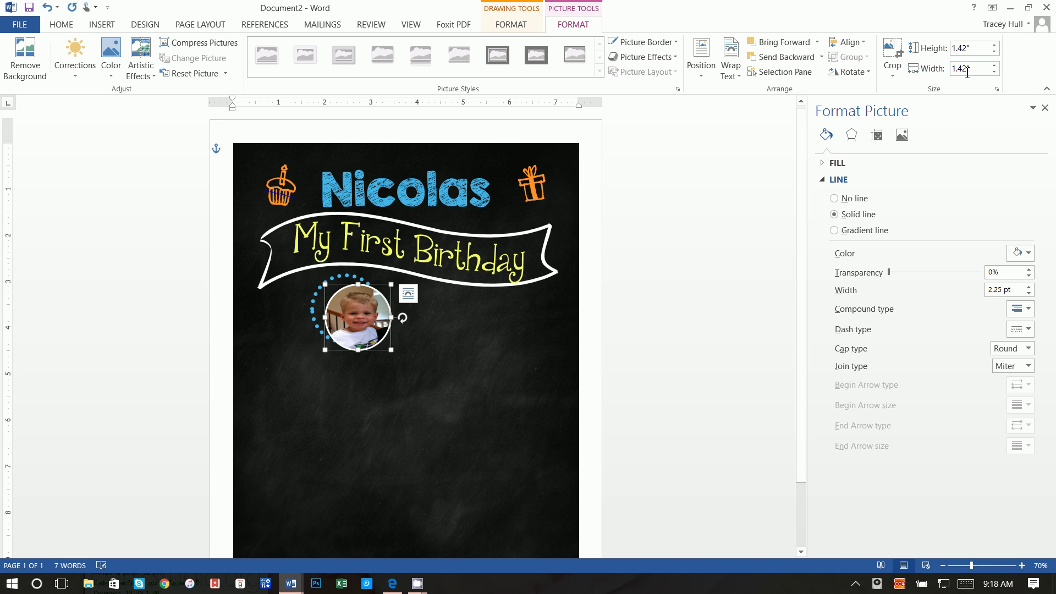
{"action": "left_click_drag", "start_coordinate": [379, 332], "coordinate": [367, 324]}
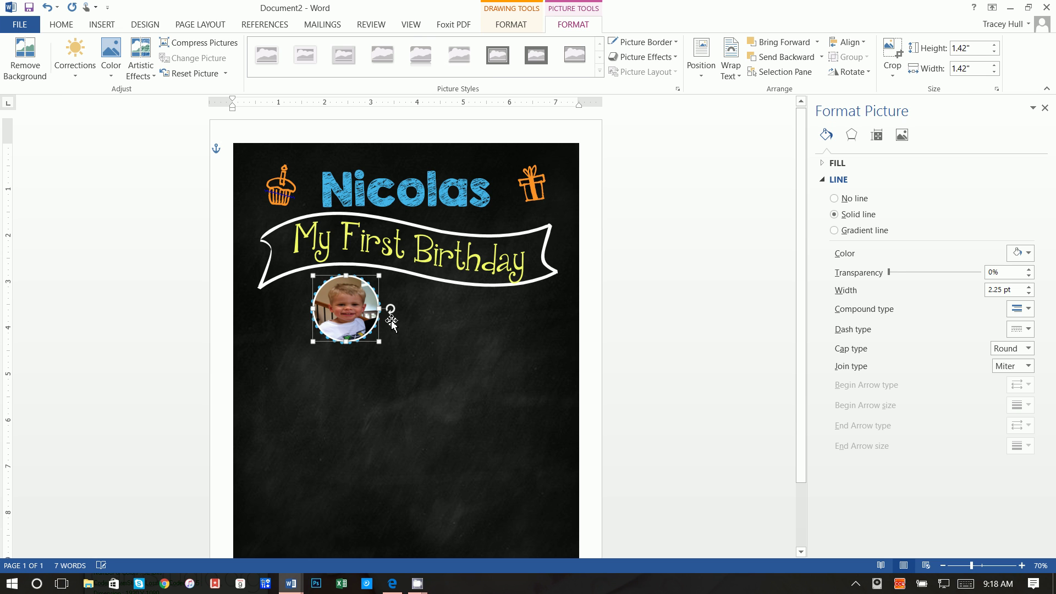
{"action": "left_click", "coordinate": [613, 335]}
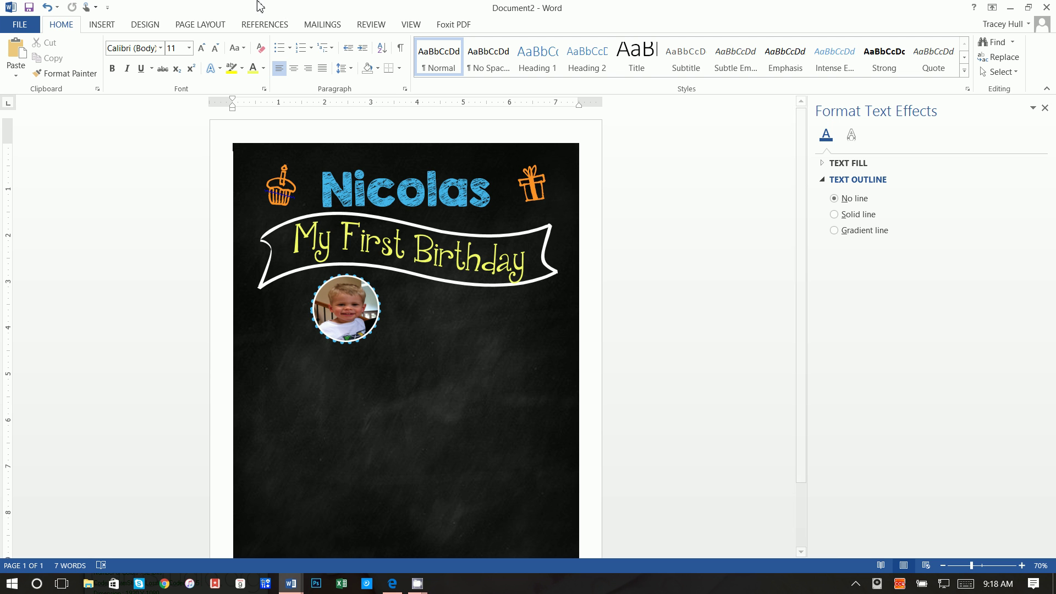
Step: Draw a text box about 0.62 by 0.65 inches beside the circular photo, enter the letter I and select it
{"action": "left_click", "coordinate": [92, 25]}
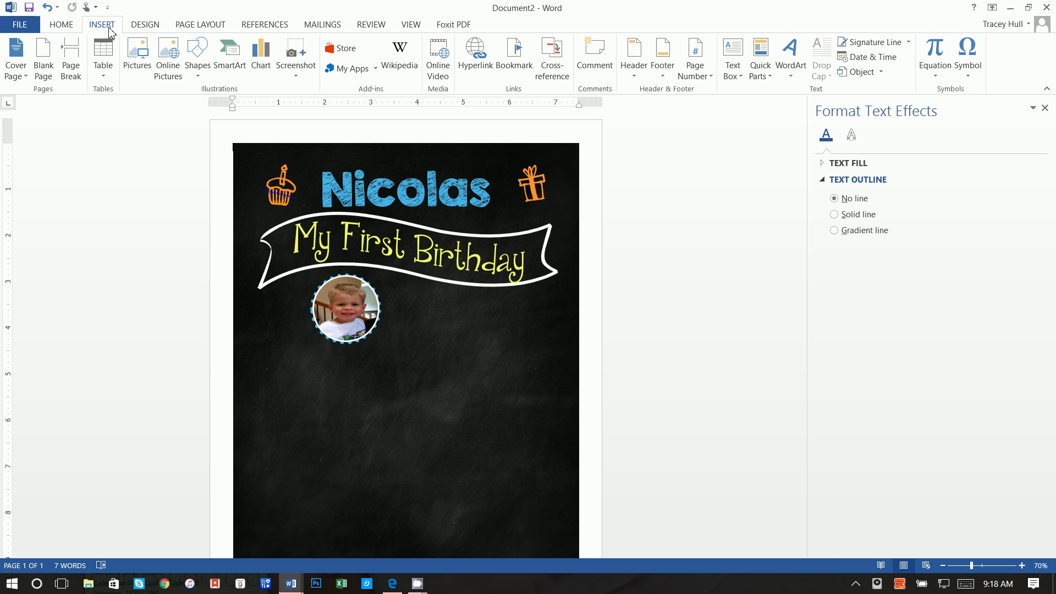
{"action": "left_click", "coordinate": [732, 60]}
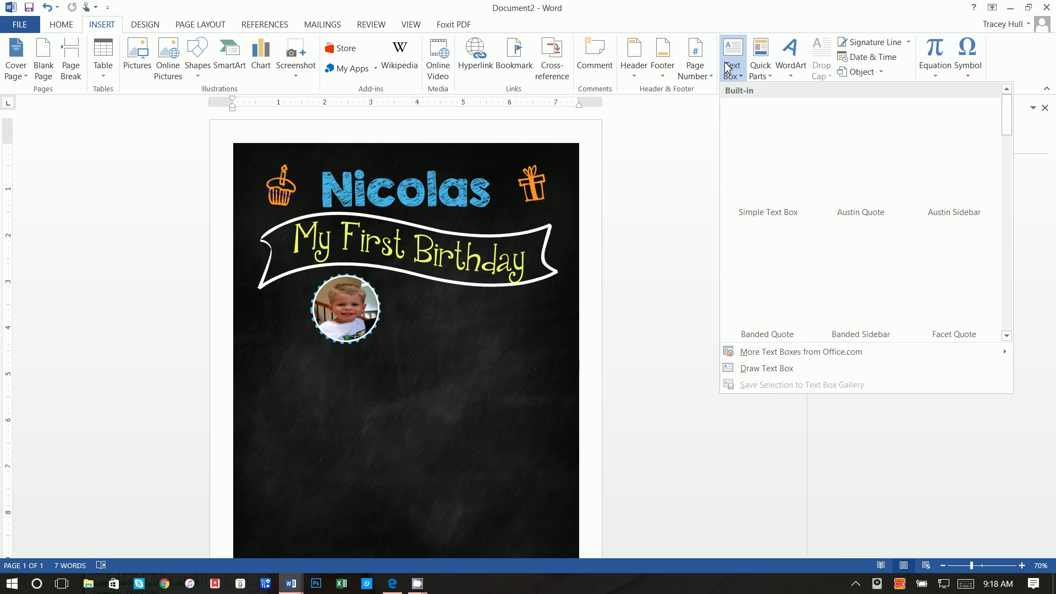
{"action": "left_click", "coordinate": [756, 368]}
{"action": "mouse_move", "coordinate": [392, 283]}
{"action": "left_mouse_down"}
{"action": "mouse_move", "coordinate": [422, 306]}
{"action": "mouse_move", "coordinate": [411, 315]}
{"action": "left_mouse_up"}
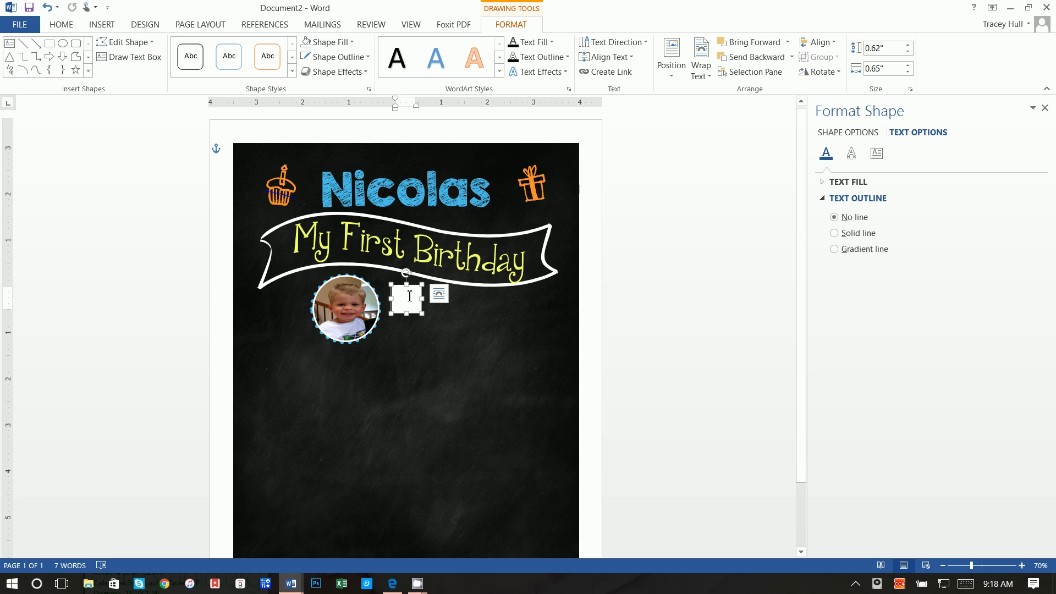
{"action": "left_click", "coordinate": [410, 296]}
{"action": "type", "text": "1"}
{"action": "key", "text": "shift+Left"}
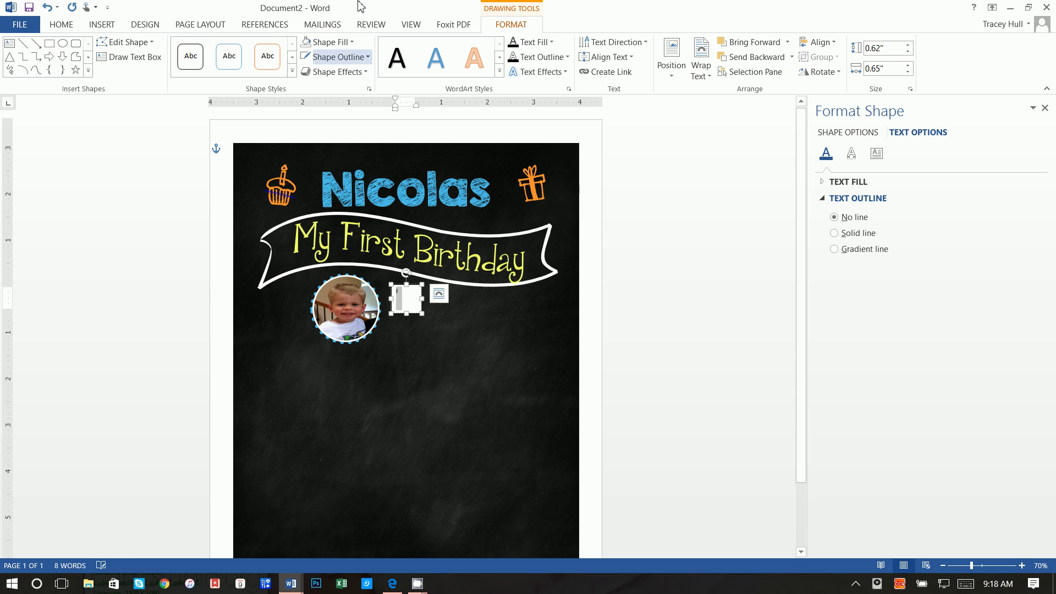
Step: Remove the fill and outline from the letter I's text box
{"action": "left_click", "coordinate": [330, 42]}
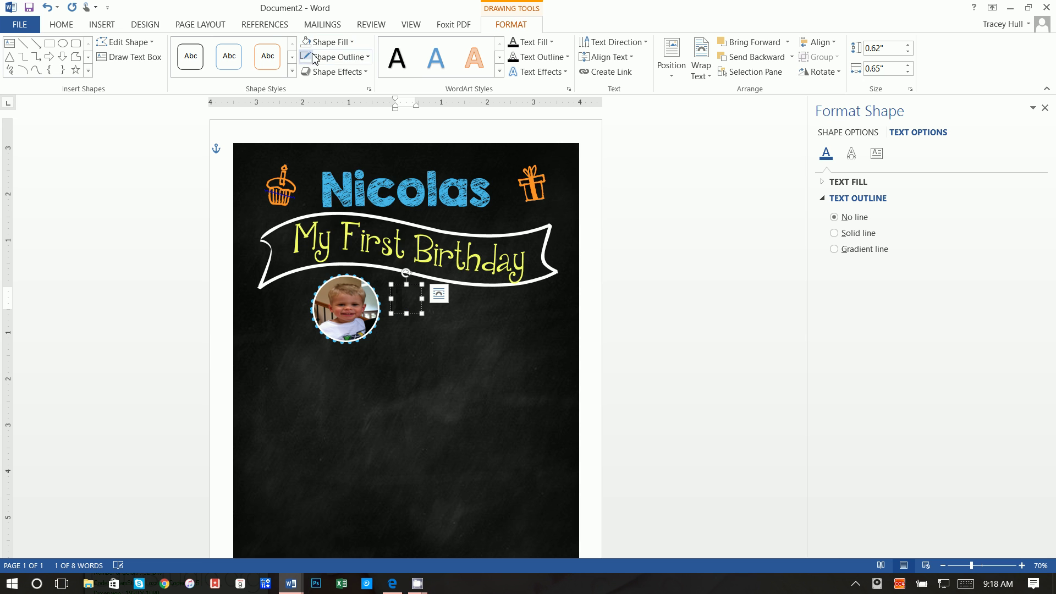
{"action": "left_click", "coordinate": [337, 56]}
{"action": "left_click", "coordinate": [312, 200]}
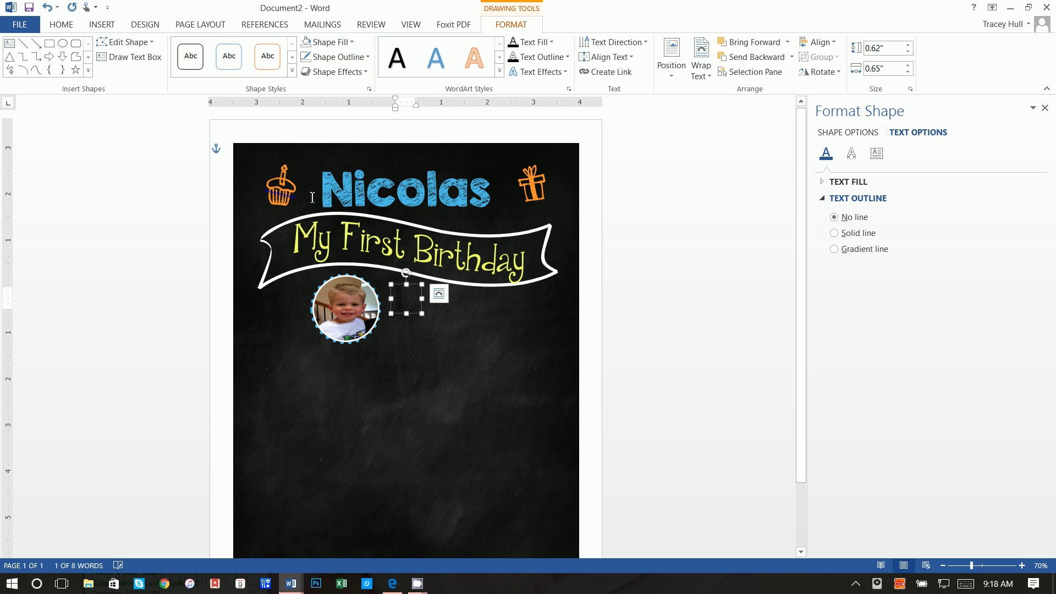
Step: Format the letter I in orange KG Broken Vessels Sketch at size 28 and move its narrowed box up close beneath the banner
{"action": "left_click", "coordinate": [61, 24]}
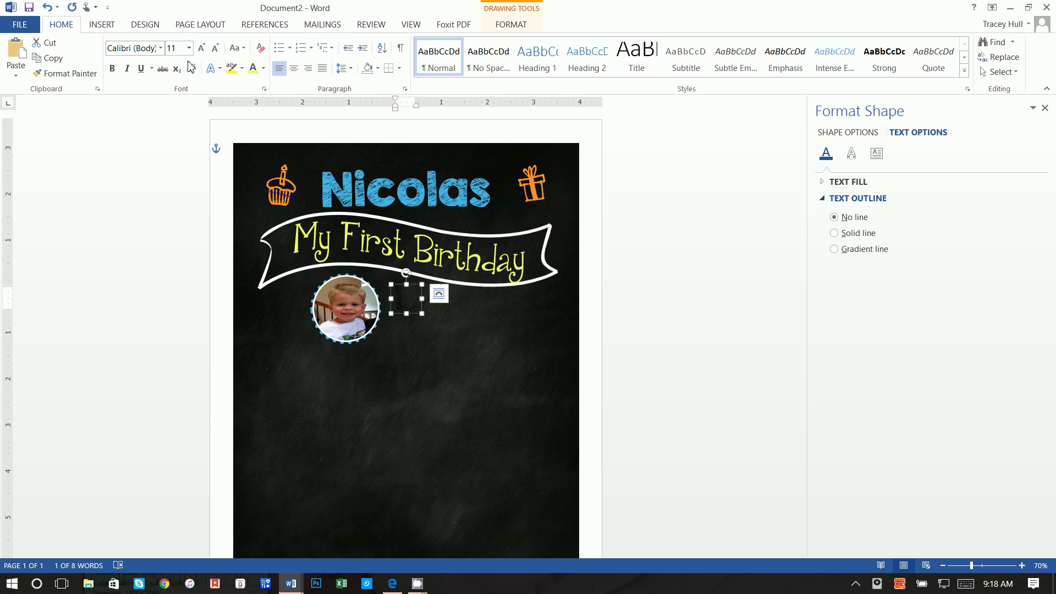
{"action": "left_click", "coordinate": [263, 70]}
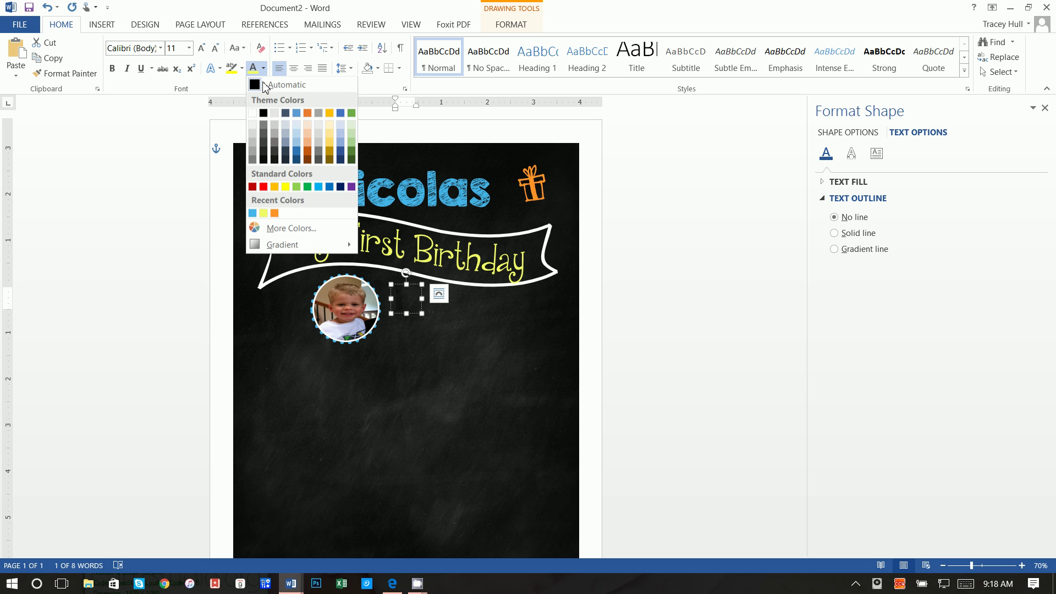
{"action": "left_click", "coordinate": [274, 214]}
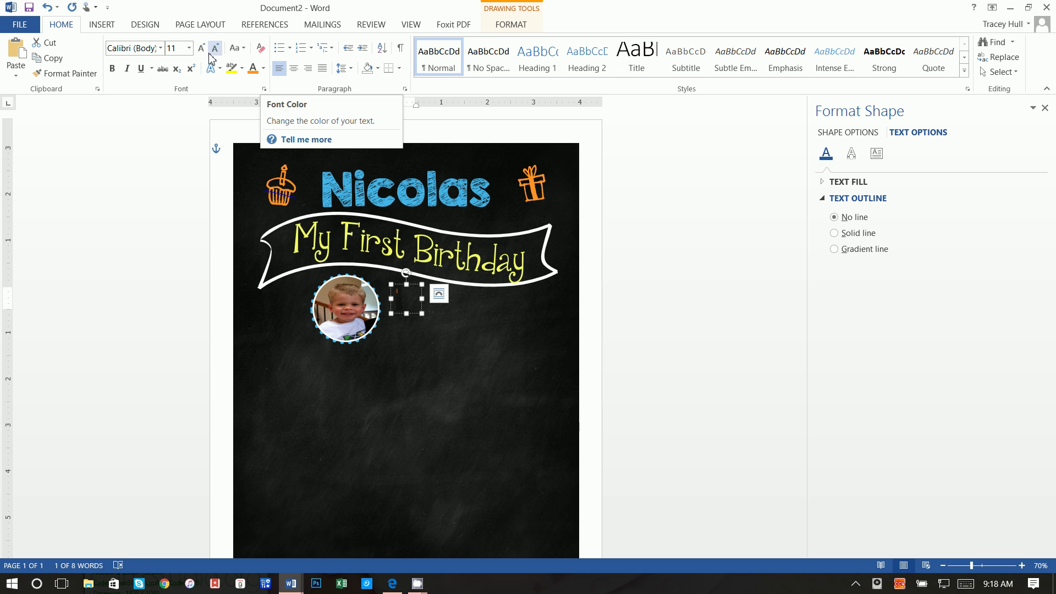
{"action": "left_click", "coordinate": [161, 48]}
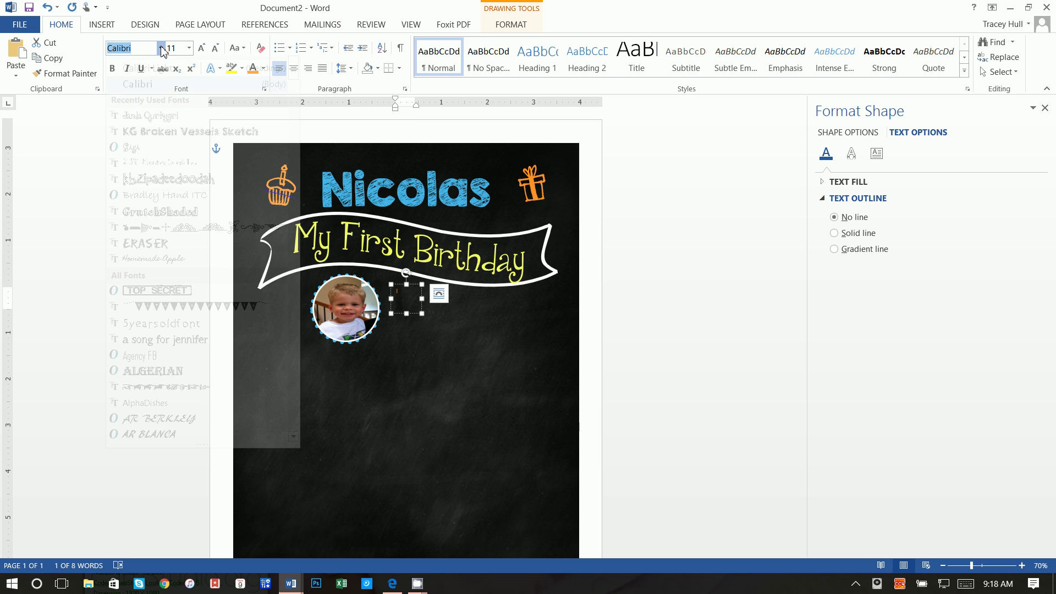
{"action": "left_click", "coordinate": [176, 144]}
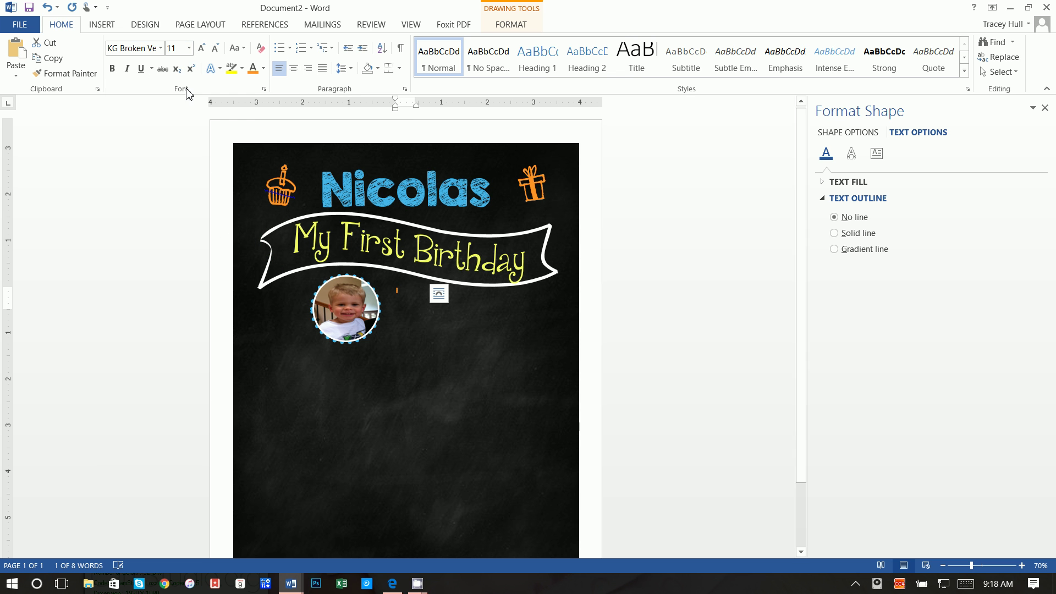
{"action": "left_click", "coordinate": [189, 48]}
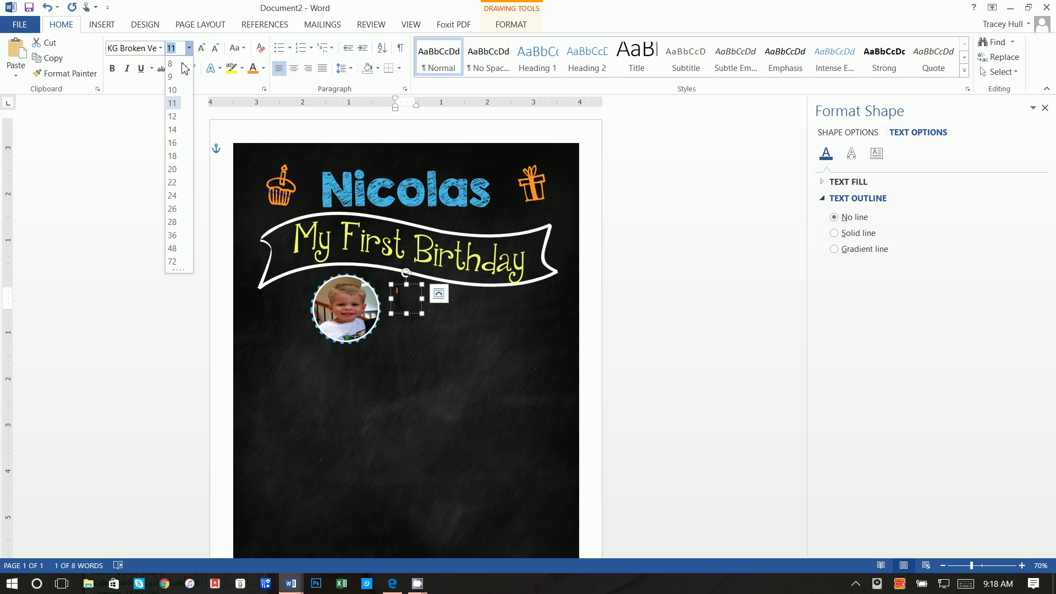
{"action": "left_click", "coordinate": [175, 225]}
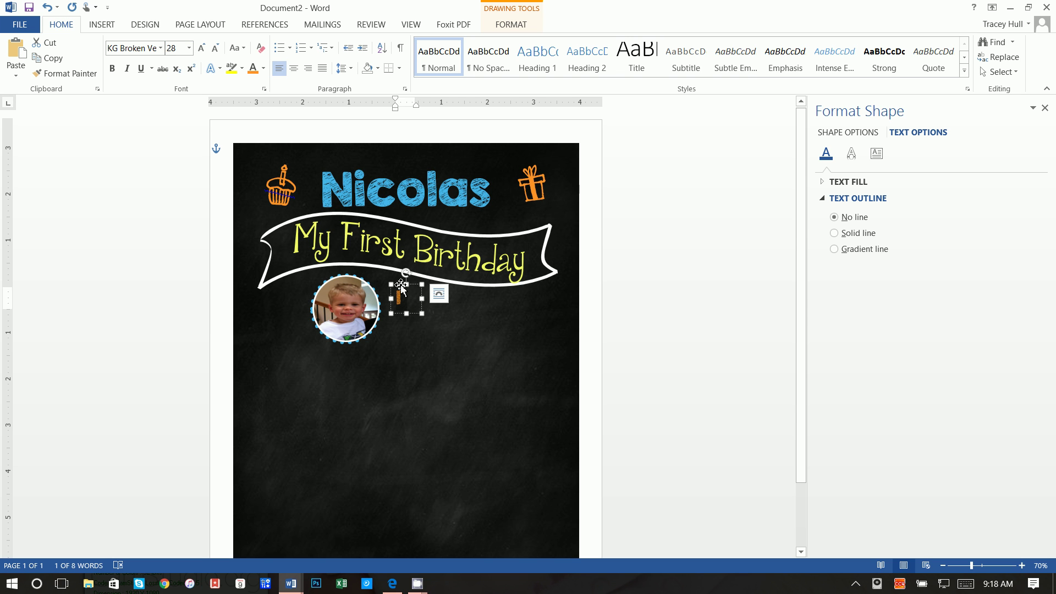
{"action": "left_click_drag", "start_coordinate": [400, 284], "coordinate": [419, 307]}
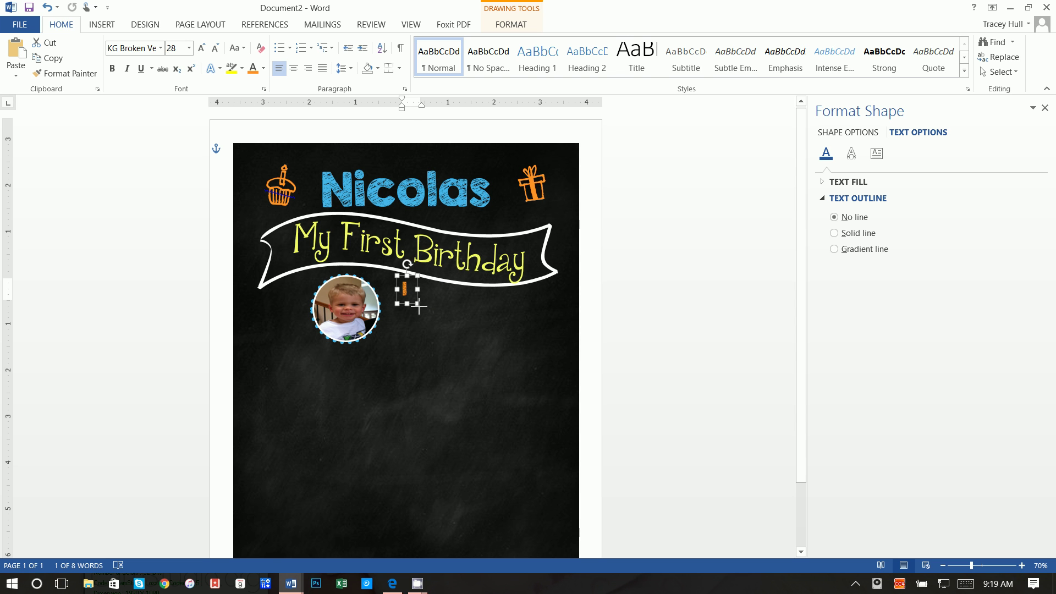
Step: Copy the letter I's text box, paste a duplicate onto the page and enlarge the duplicate's box
{"action": "right_click", "coordinate": [411, 275]}
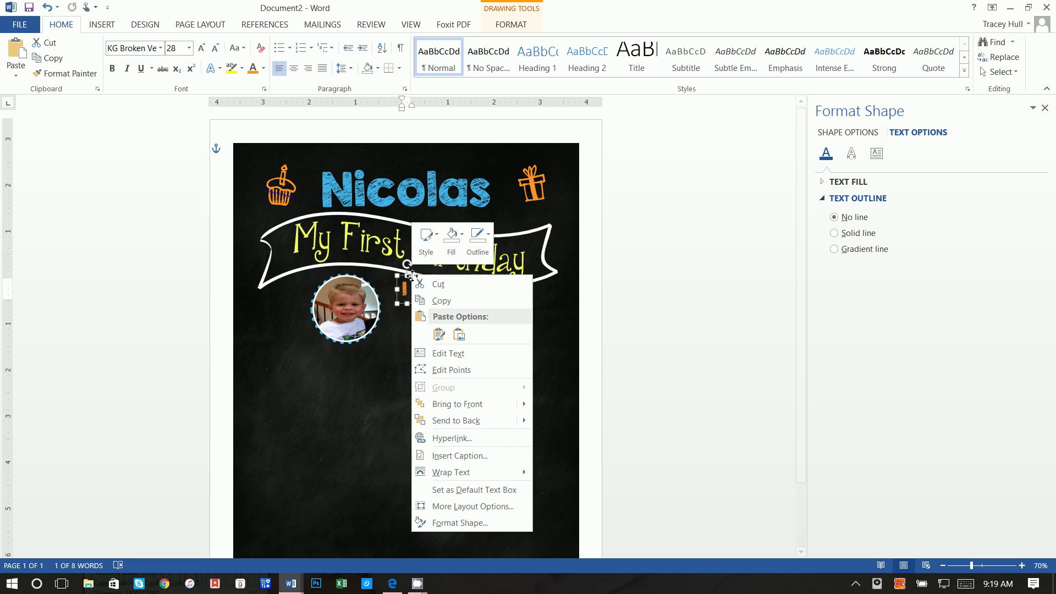
{"action": "left_click", "coordinate": [438, 302]}
{"action": "left_click", "coordinate": [617, 306]}
{"action": "right_click", "coordinate": [617, 307]}
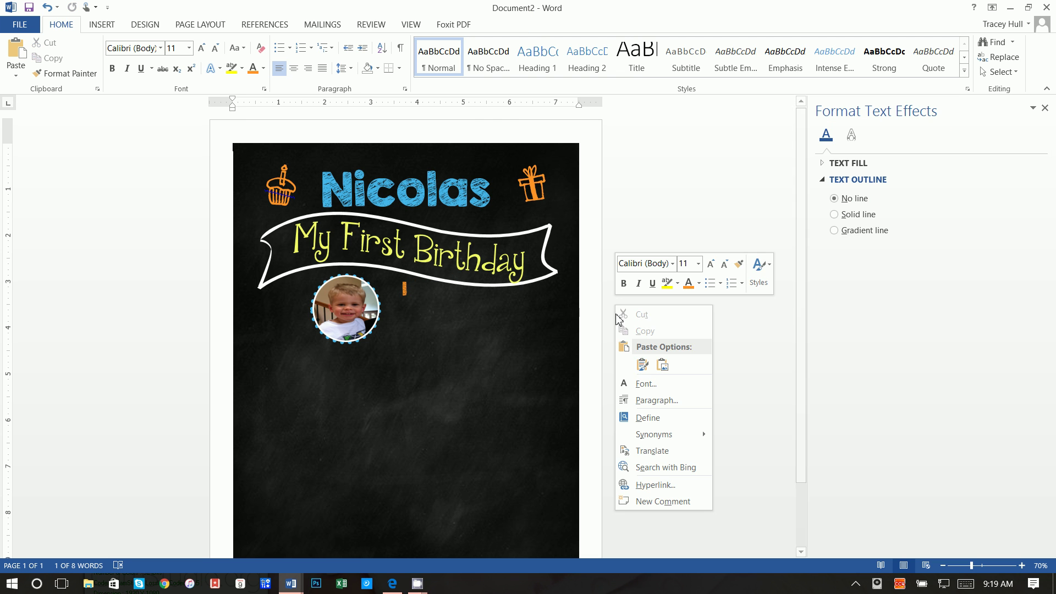
{"action": "left_click", "coordinate": [635, 365]}
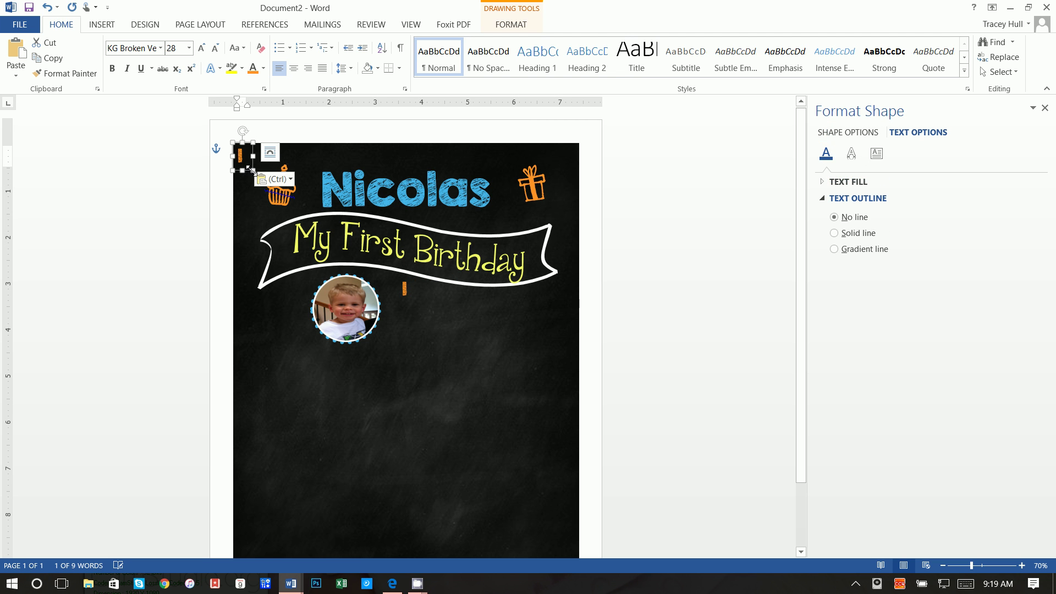
{"action": "left_click_drag", "start_coordinate": [253, 170], "coordinate": [271, 189]}
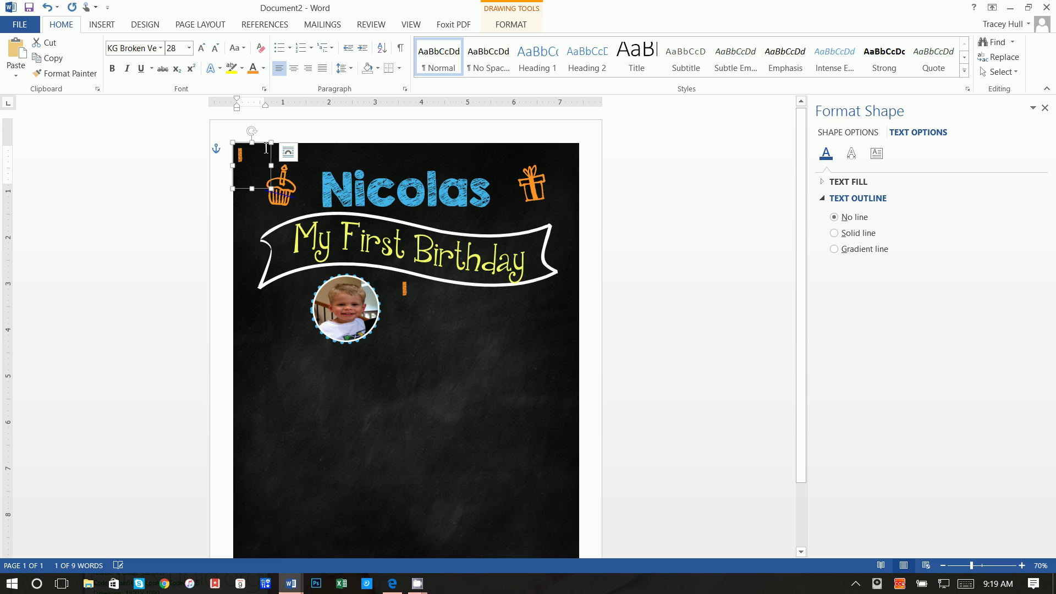
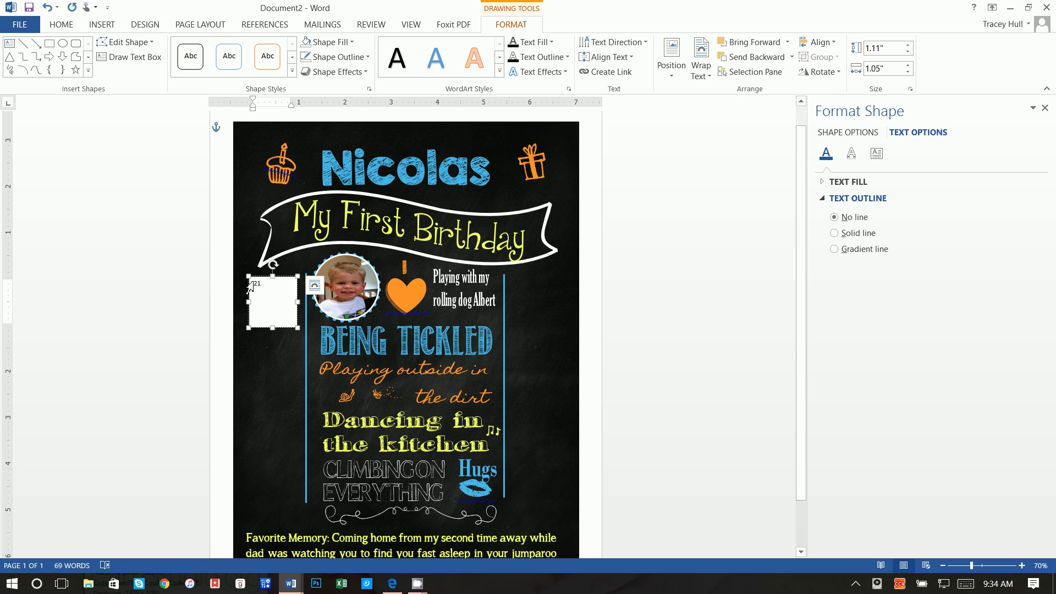
Step: Set the number 21 in the white text box to the KG Broken Vessels Sketch font at size 60
{"action": "double_click", "coordinate": [257, 284]}
{"action": "left_click", "coordinate": [61, 24]}
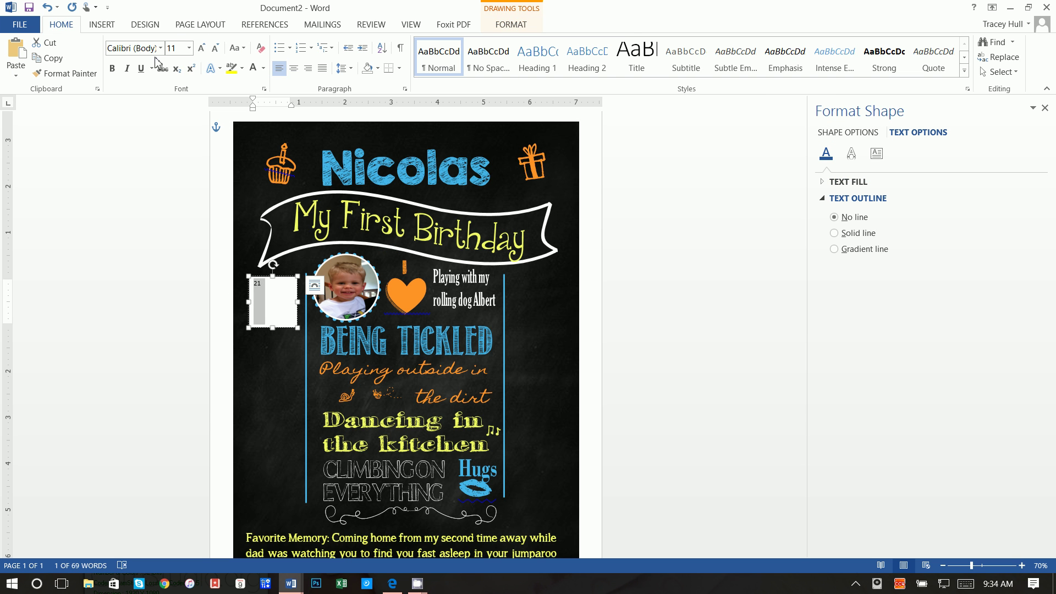
{"action": "left_click", "coordinate": [160, 48]}
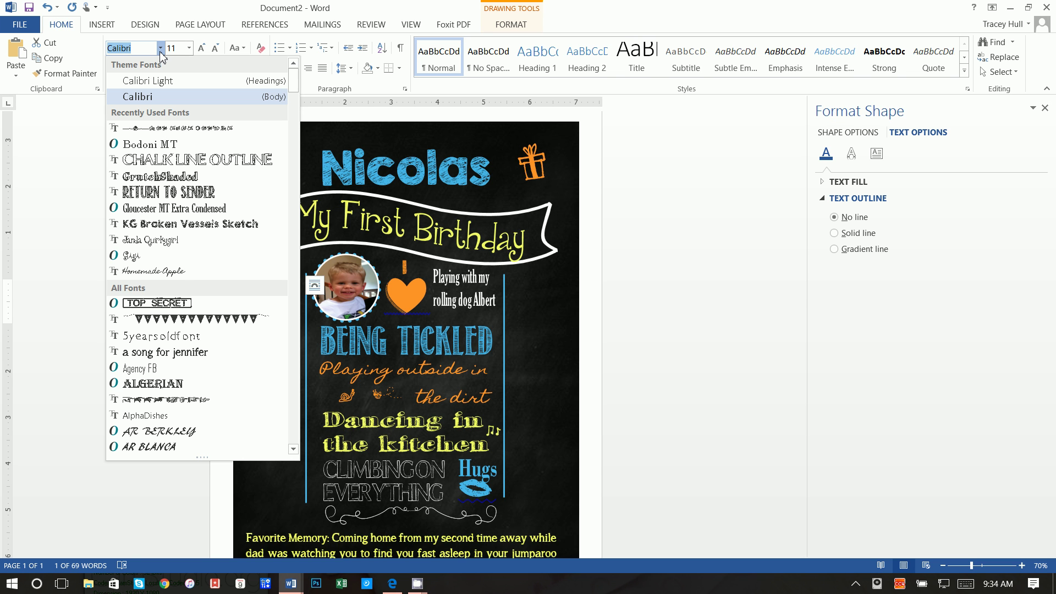
{"action": "type", "text": "ch"}
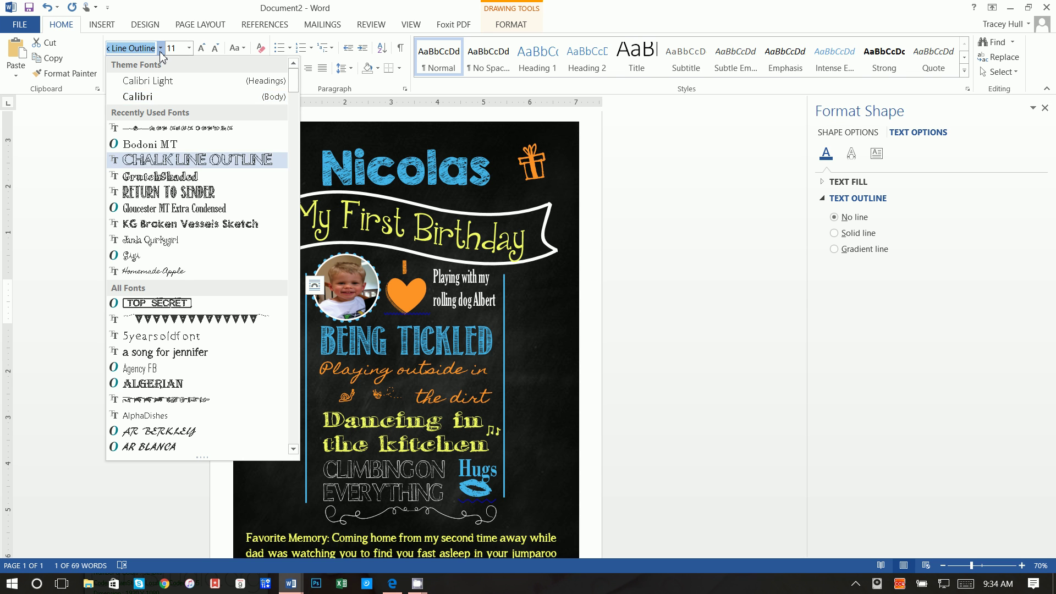
{"action": "key", "text": "Down"}
{"action": "key", "text": "Down"}
{"action": "key", "text": "Down"}
{"action": "key", "text": "Down"}
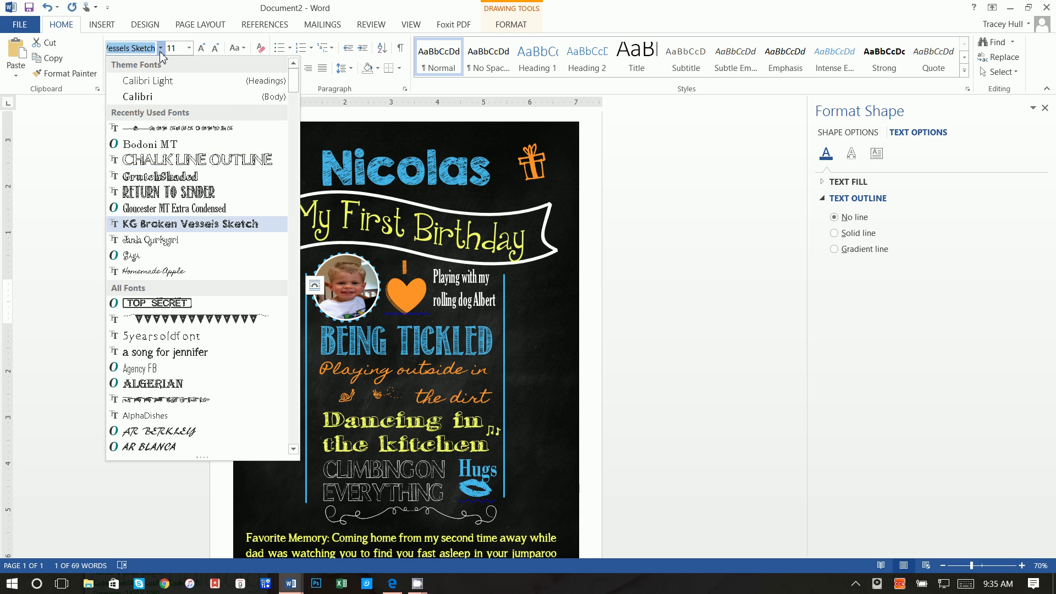
{"action": "key", "text": "Return"}
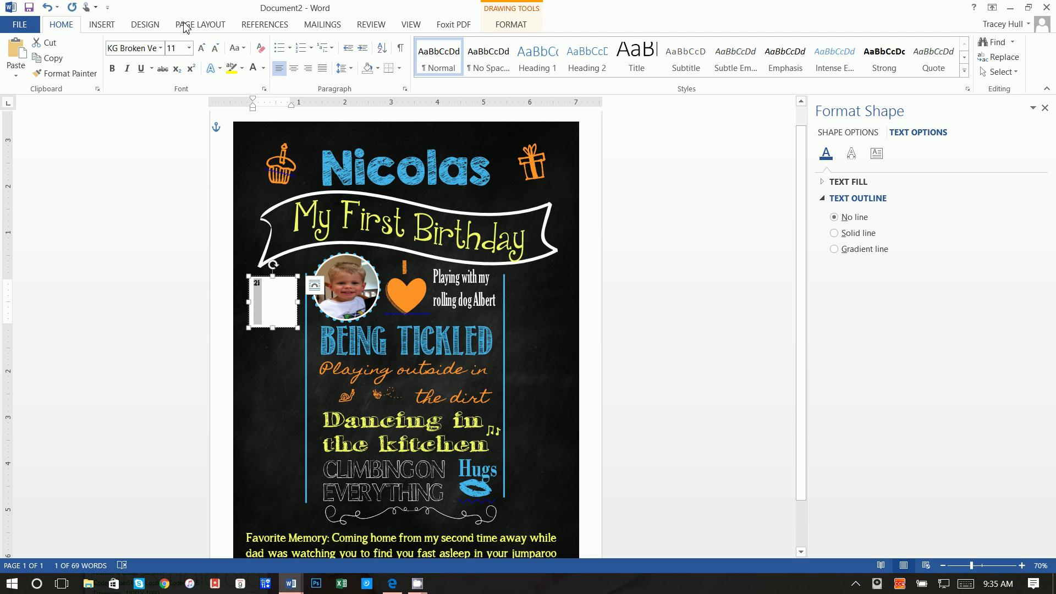
{"action": "left_click", "coordinate": [175, 48]}
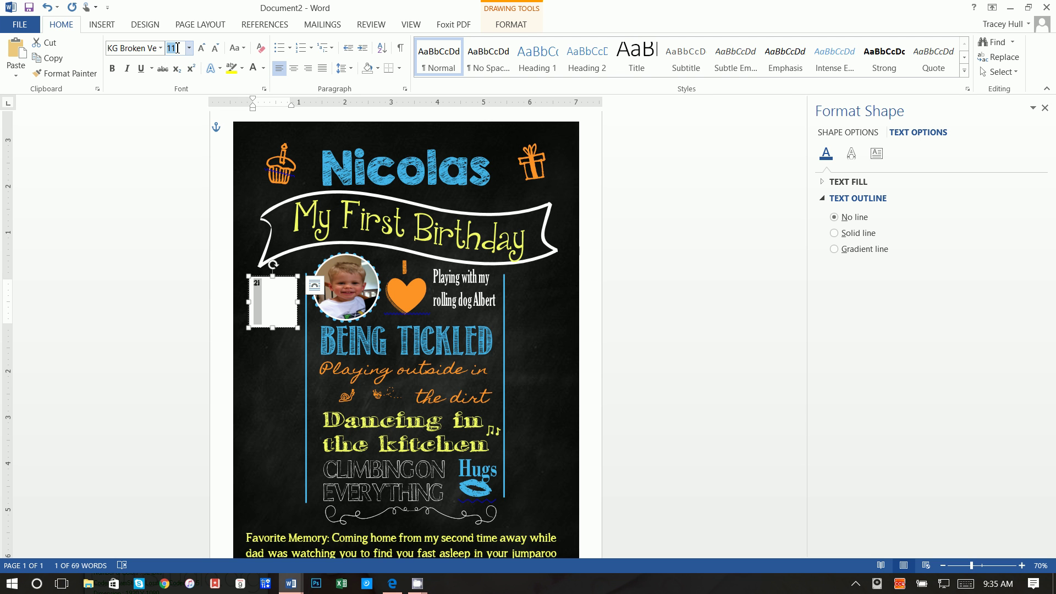
{"action": "type", "text": "60"}
{"action": "key", "text": "Return"}
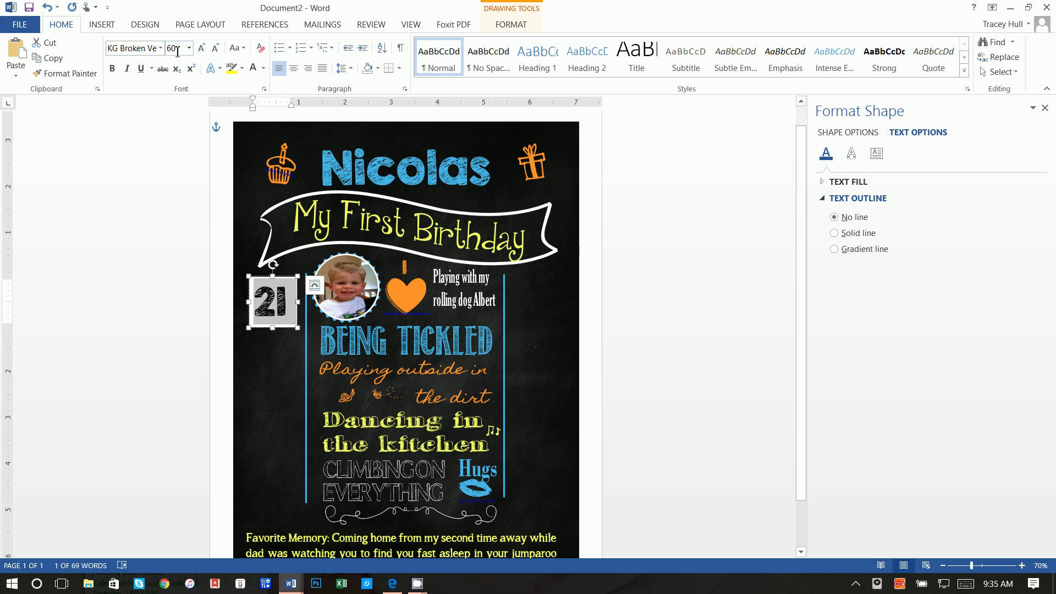
Step: Color the number 21 orange and remove its text box's fill and outline
{"action": "left_click", "coordinate": [263, 67]}
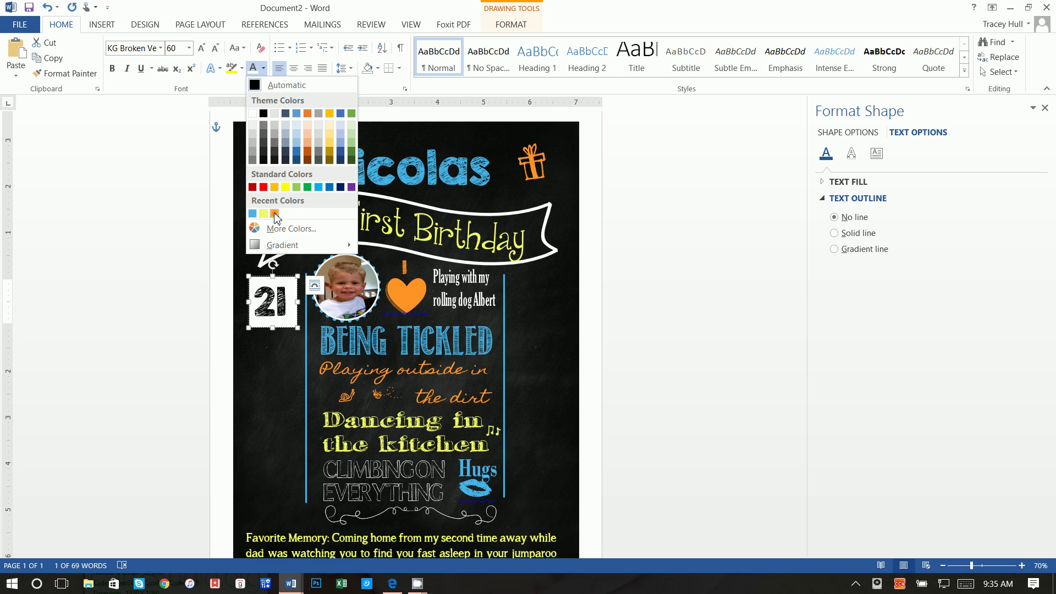
{"action": "left_click", "coordinate": [275, 213]}
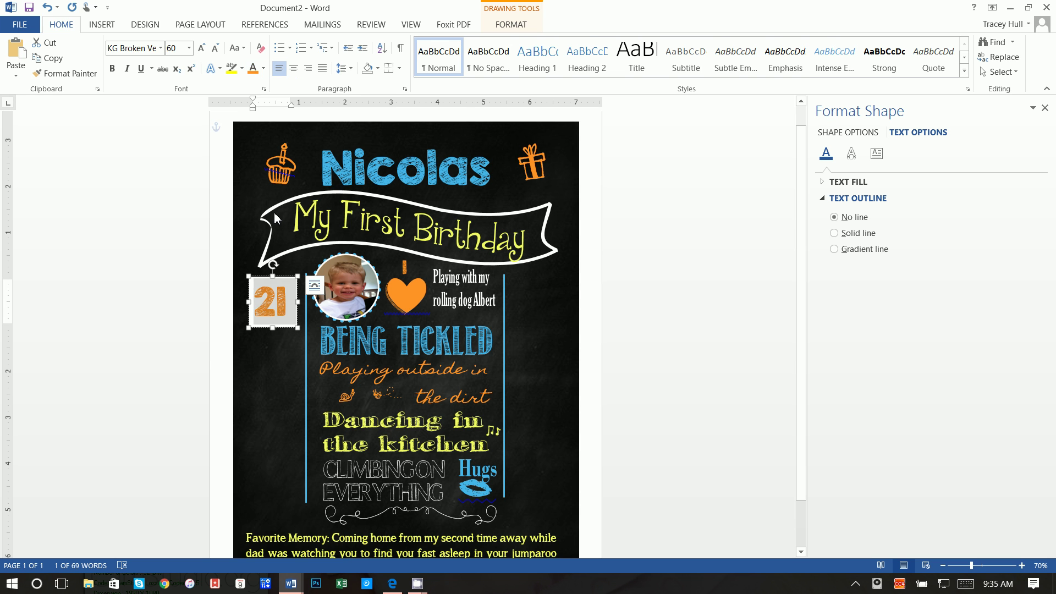
{"action": "left_click", "coordinate": [510, 25]}
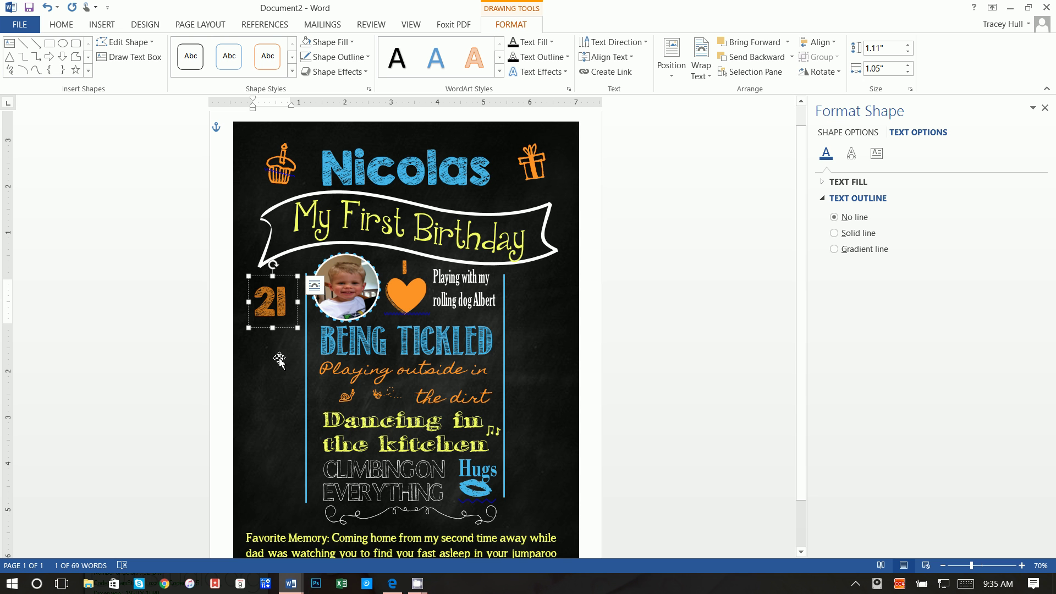
Step: Duplicate the 21 text box, place the copy below the original beside "Playing outside in", and change its number to 3
{"action": "right_click", "coordinate": [289, 279]}
{"action": "key", "text": "Escape"}
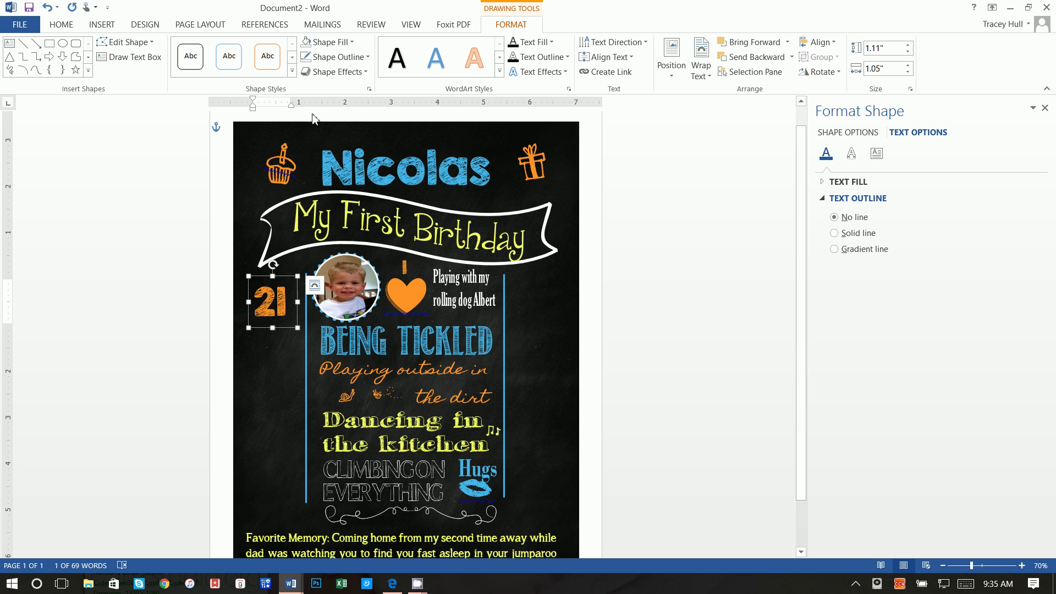
{"action": "left_click", "coordinate": [318, 116]}
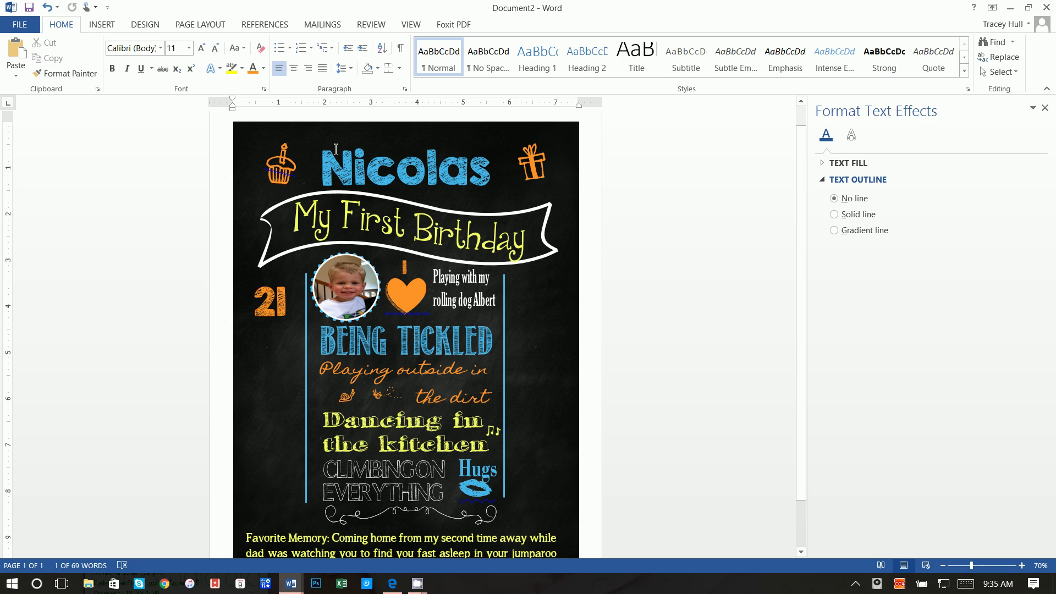
{"action": "left_click", "coordinate": [332, 129]}
{"action": "left_click", "coordinate": [336, 117]}
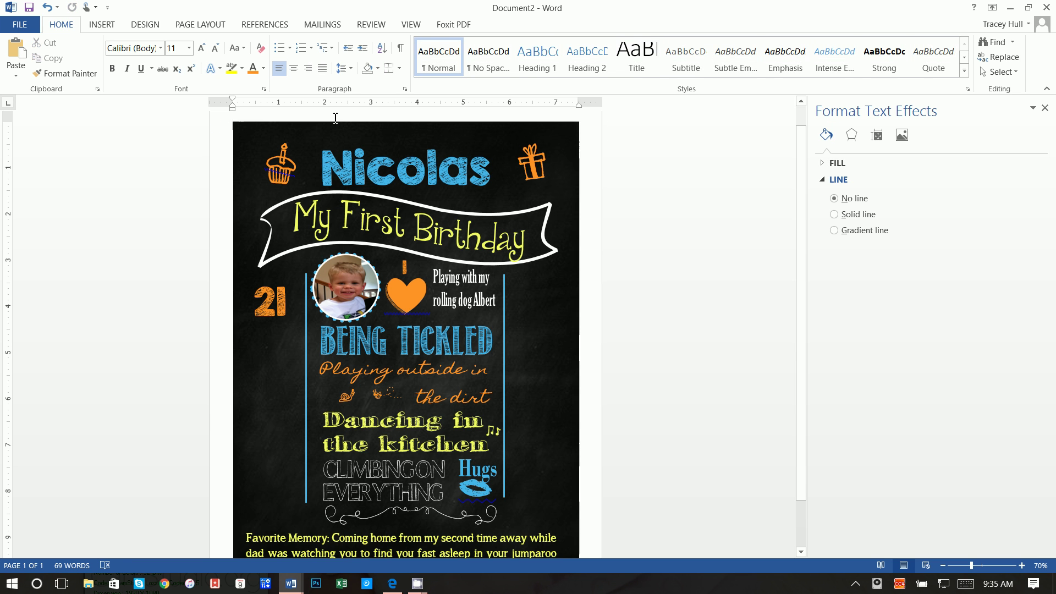
{"action": "right_click", "coordinate": [594, 297]}
{"action": "left_click", "coordinate": [617, 351]}
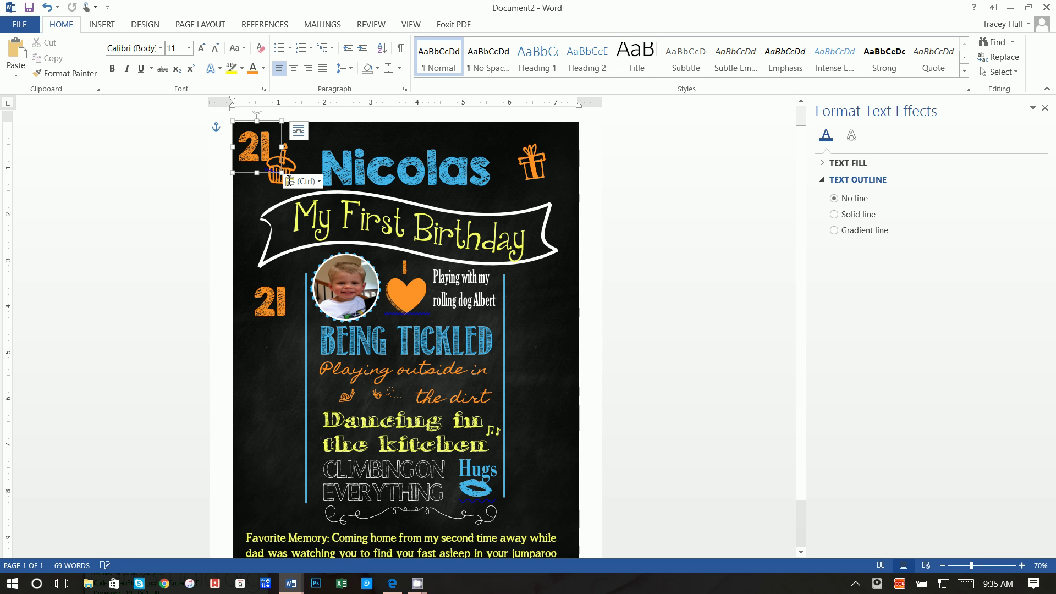
{"action": "left_click_drag", "start_coordinate": [271, 178], "coordinate": [287, 412]}
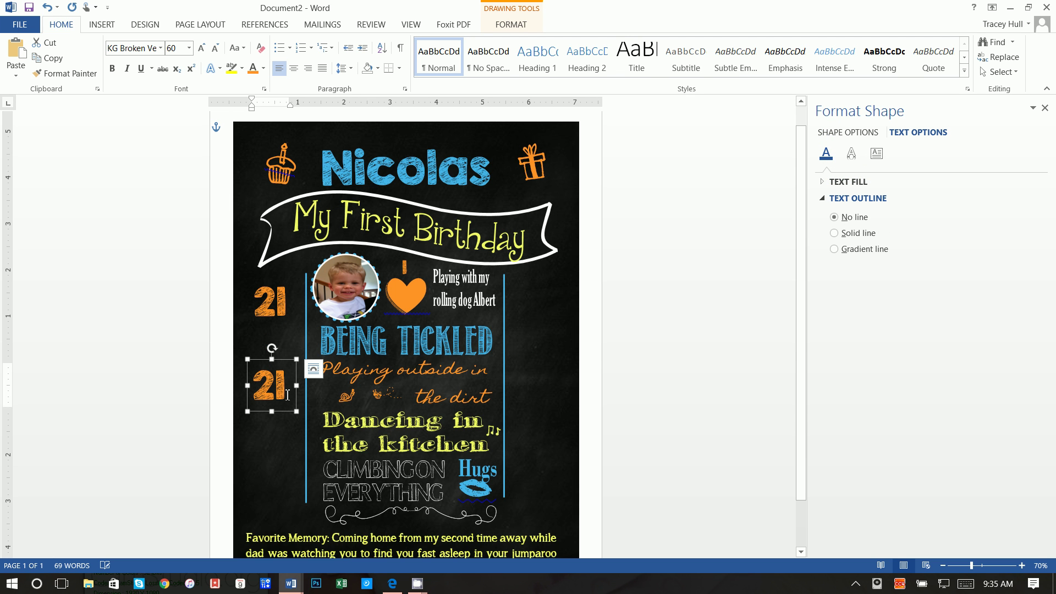
{"action": "left_click", "coordinate": [249, 390]}
{"action": "type", "text": "3"}
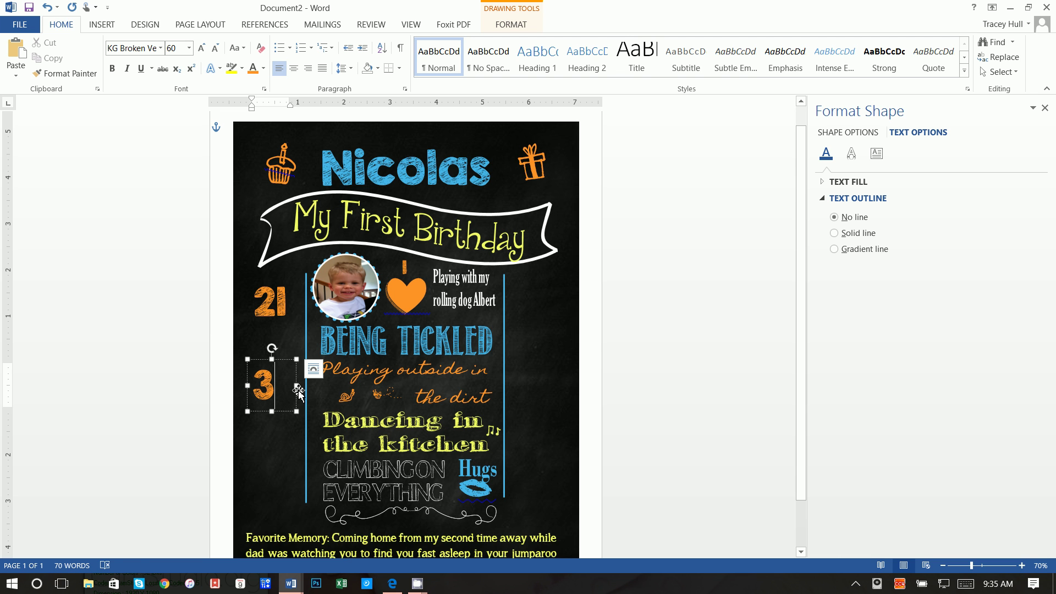
Step: Complete the lower number as 32 and move its text box down beside "Dancing in the kitchen"
{"action": "type", "text": "2"}
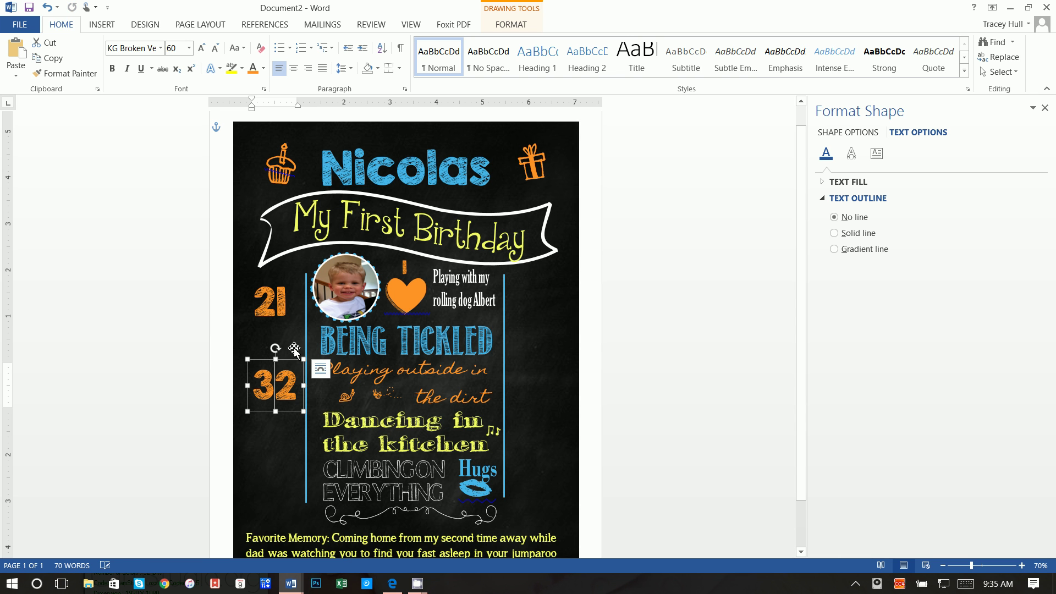
{"action": "left_click", "coordinate": [290, 359]}
{"action": "left_click_drag", "start_coordinate": [290, 360], "coordinate": [291, 395]}
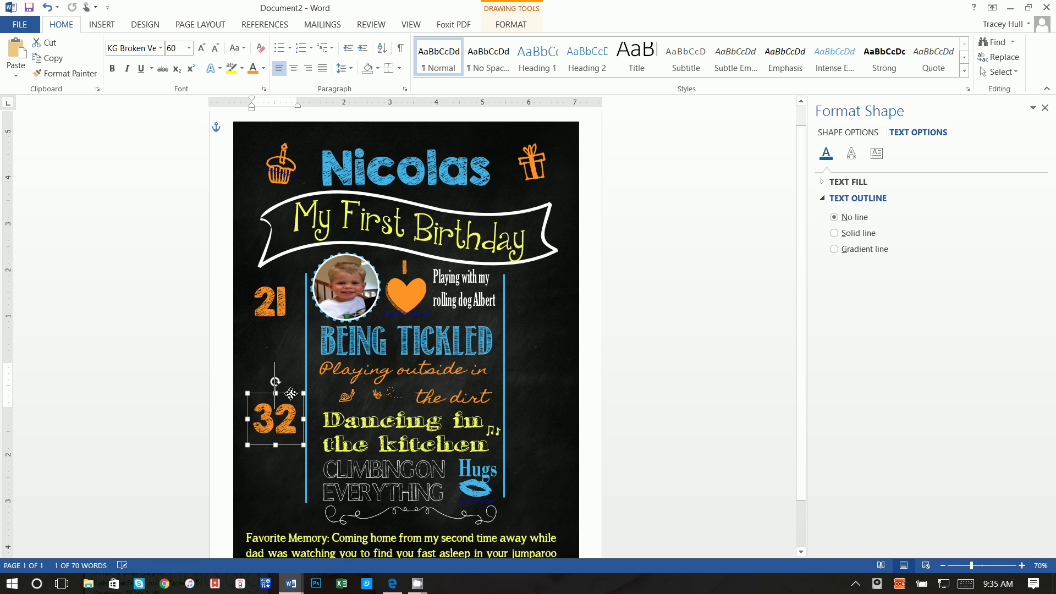
{"action": "left_click", "coordinate": [281, 374]}
{"action": "left_click", "coordinate": [287, 397]}
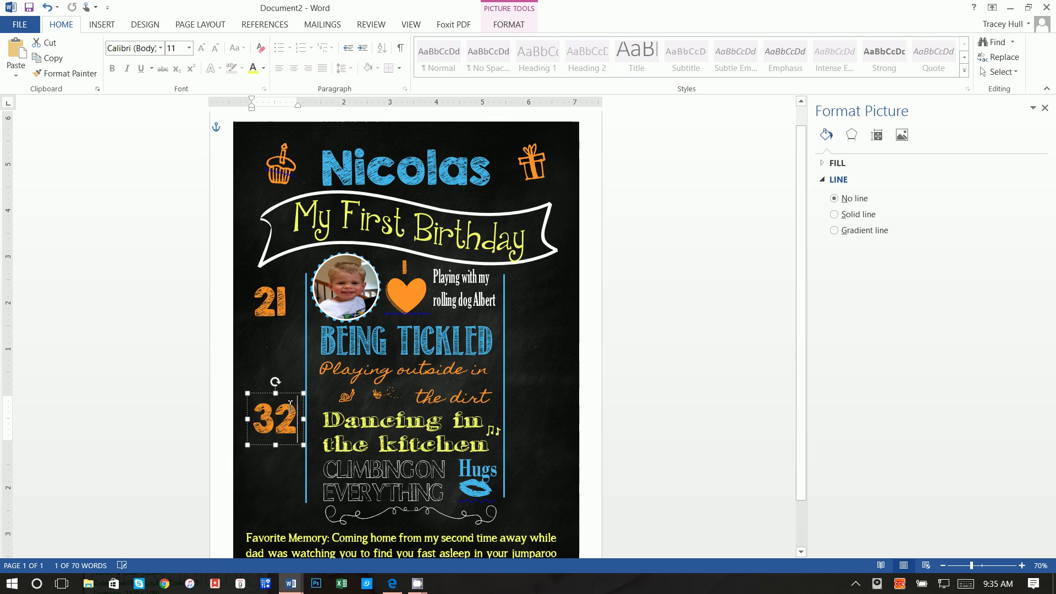
{"action": "left_click_drag", "start_coordinate": [294, 391], "coordinate": [287, 375]}
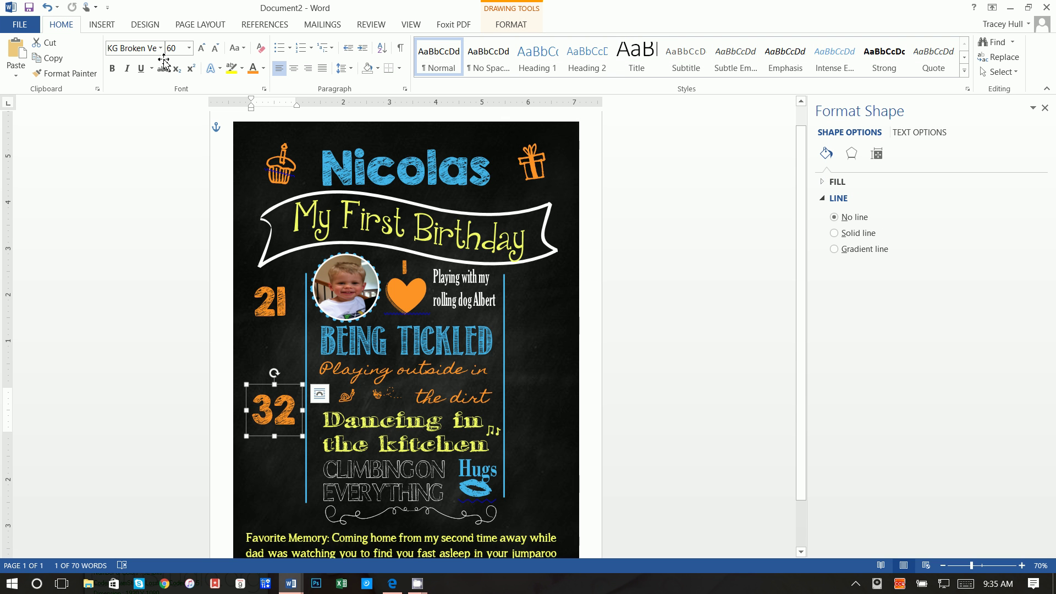
Step: Draw a text box about 0.39" high and 1.23" wide below the number 21 and enter "Pounds"
{"action": "left_click", "coordinate": [102, 27]}
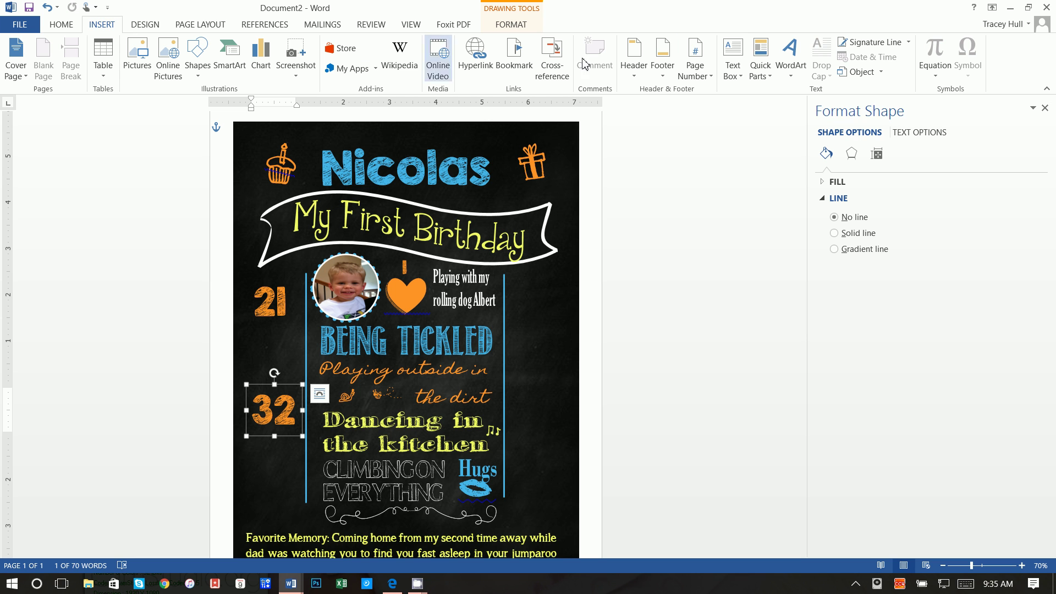
{"action": "left_click", "coordinate": [735, 70]}
{"action": "left_click", "coordinate": [749, 109]}
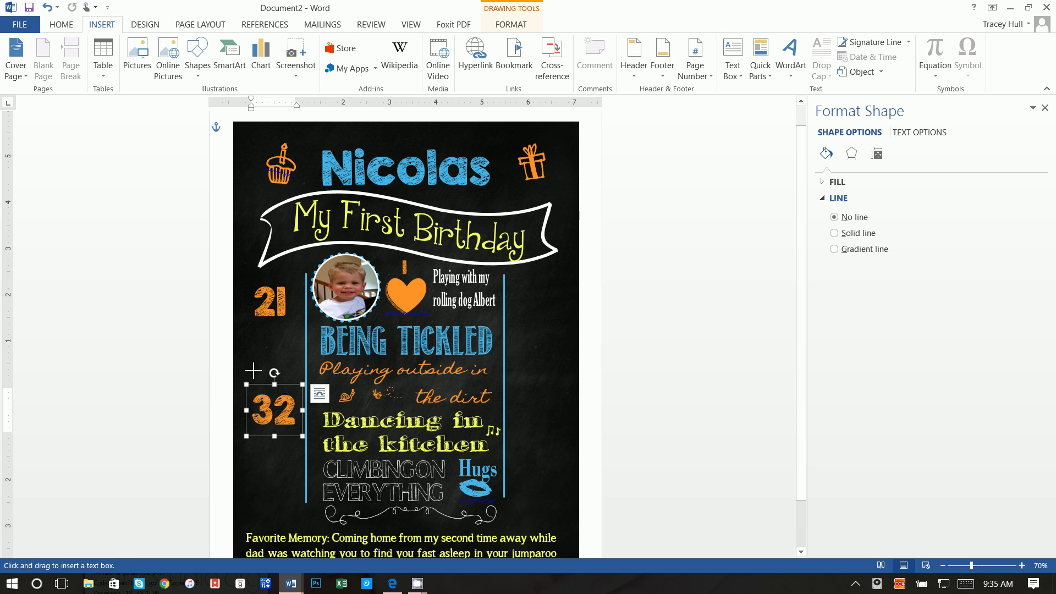
{"action": "left_click_drag", "start_coordinate": [252, 324], "coordinate": [306, 339]}
{"action": "type", "text": "P"}
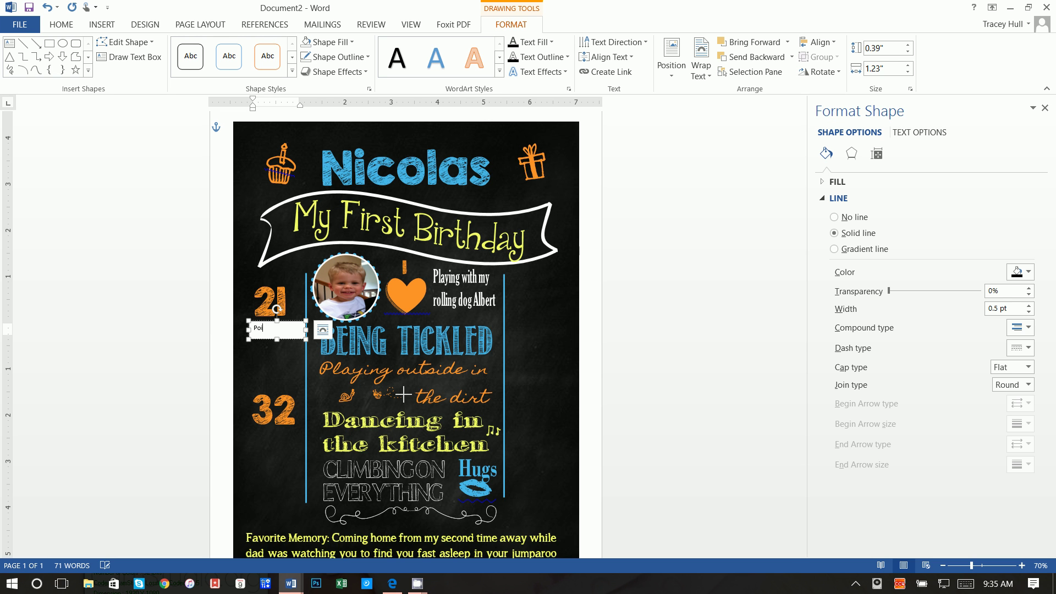
{"action": "type", "text": "ounds"}
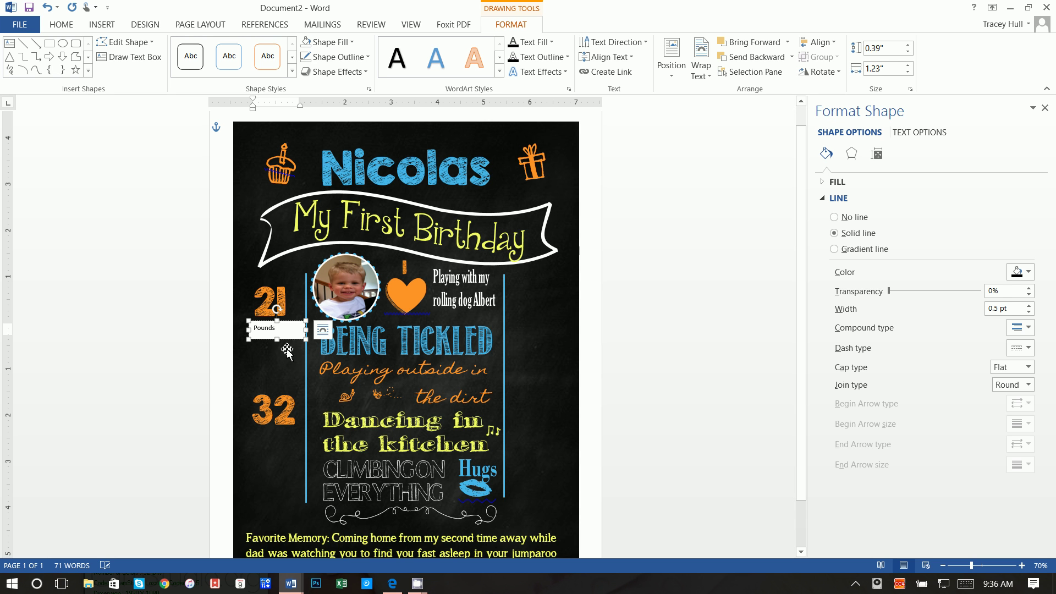
{"action": "key", "text": "Return"}
Step: Set the word Pounds to the "a song for jennifer" font at size 28
{"action": "left_click_drag", "start_coordinate": [281, 330], "coordinate": [252, 325]}
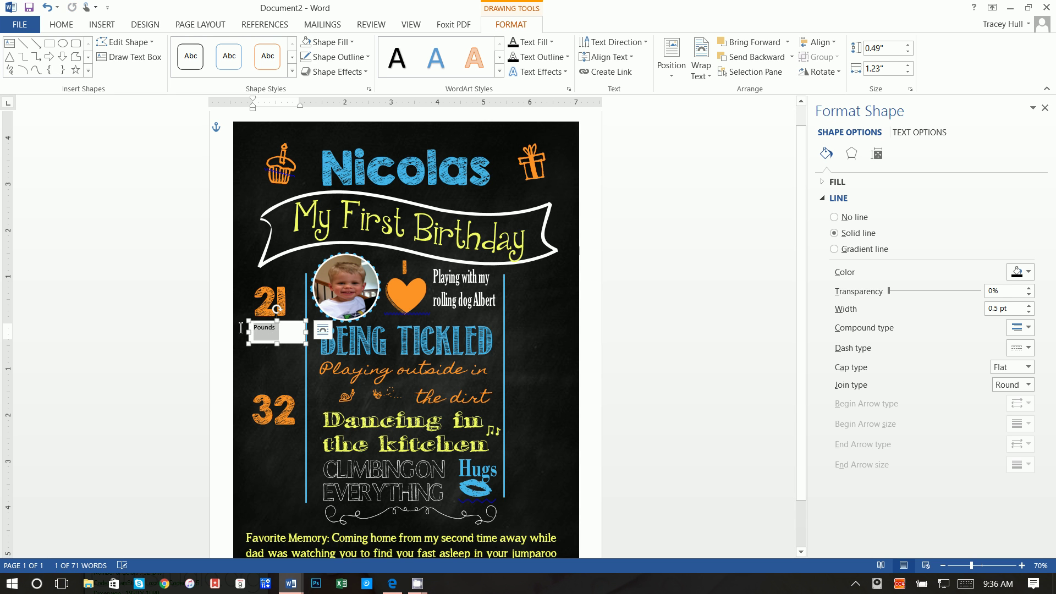
{"action": "left_click", "coordinate": [61, 24]}
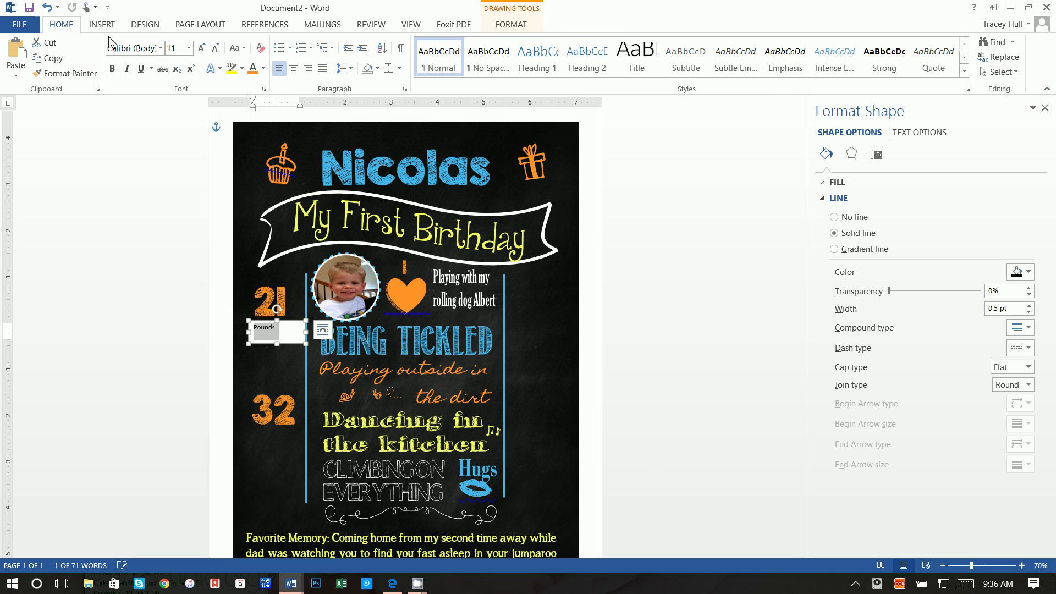
{"action": "left_click", "coordinate": [161, 49]}
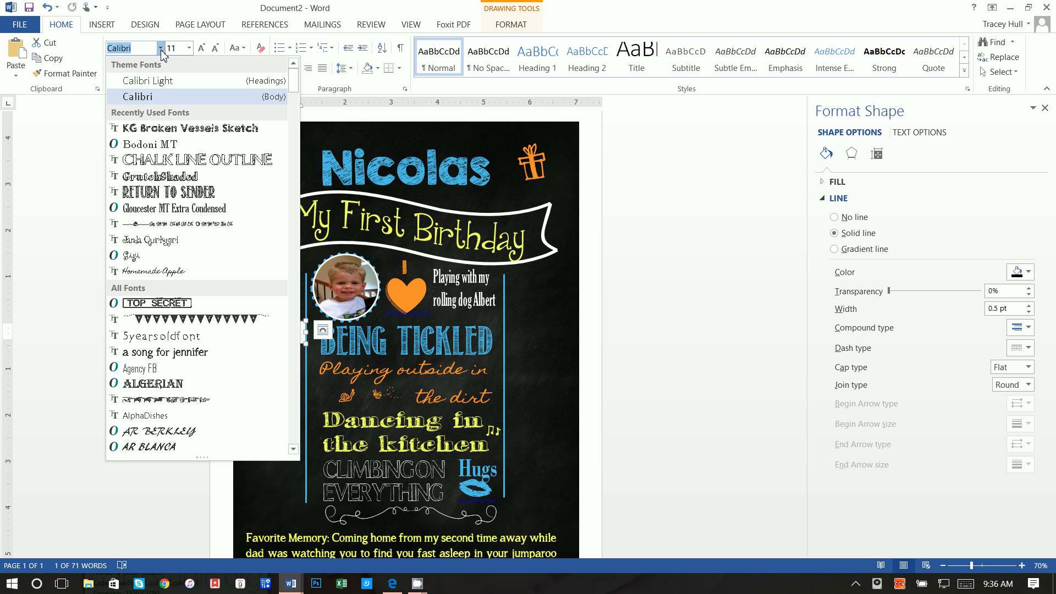
{"action": "type", "text": "a song for jennifer"}
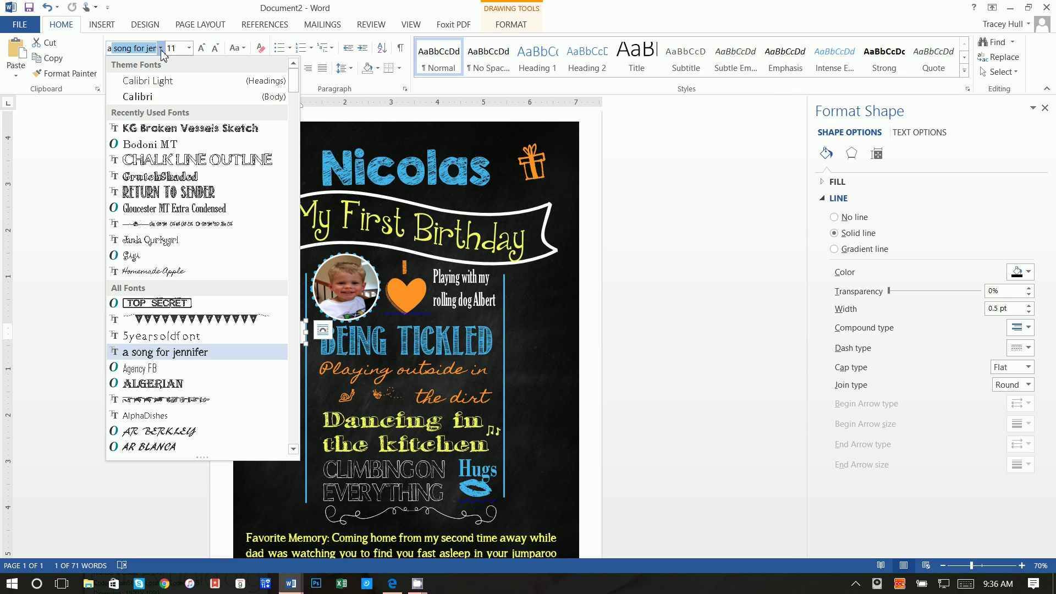
{"action": "key", "text": "Return"}
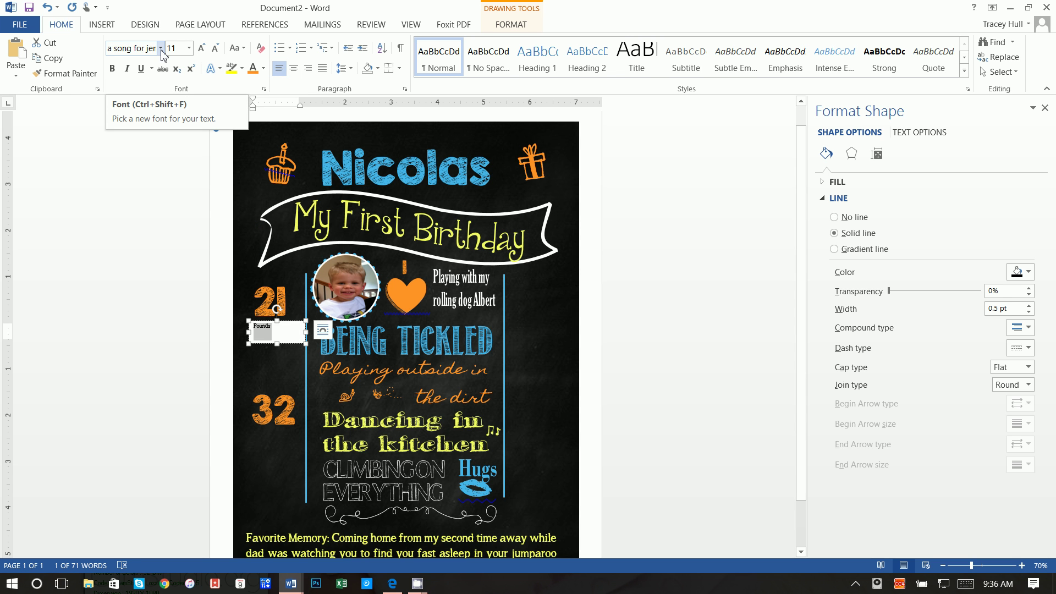
{"action": "left_click", "coordinate": [188, 48]}
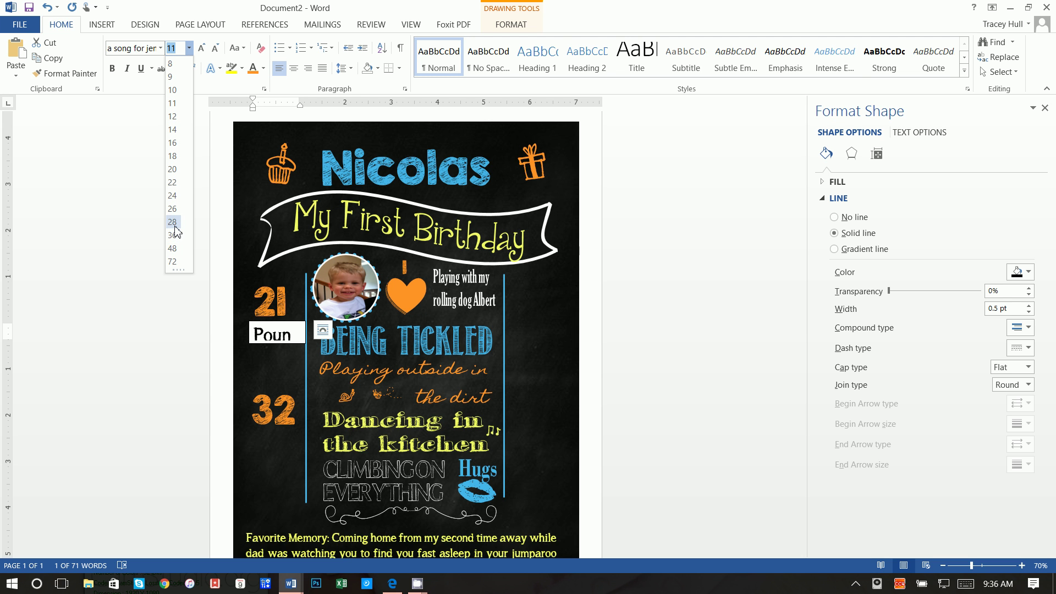
{"action": "key", "text": "Return"}
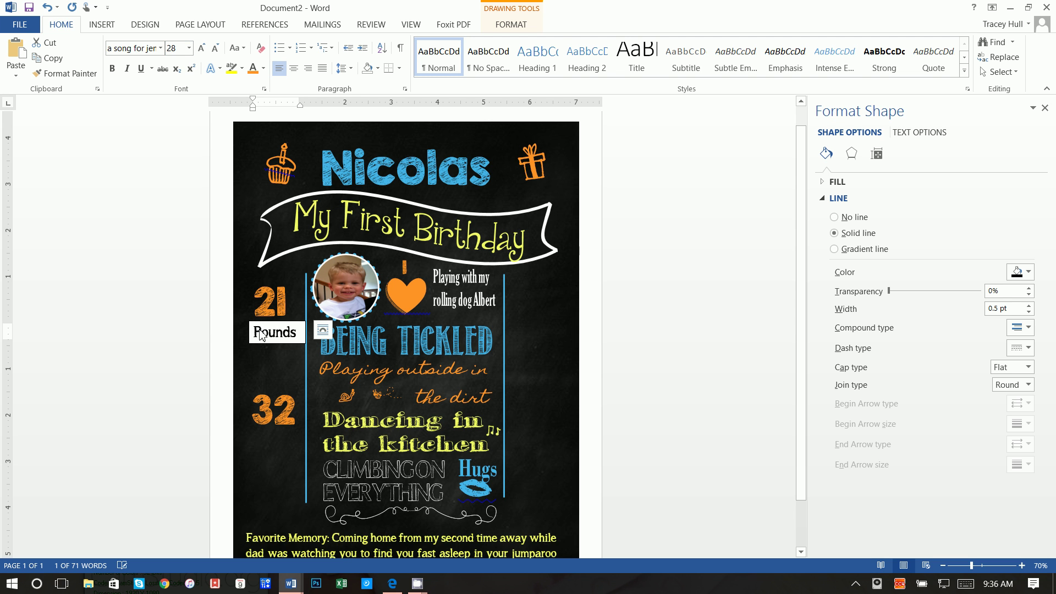
Step: Remove the Pounds text box's fill and outline and color its text white
{"action": "left_click", "coordinate": [511, 24]}
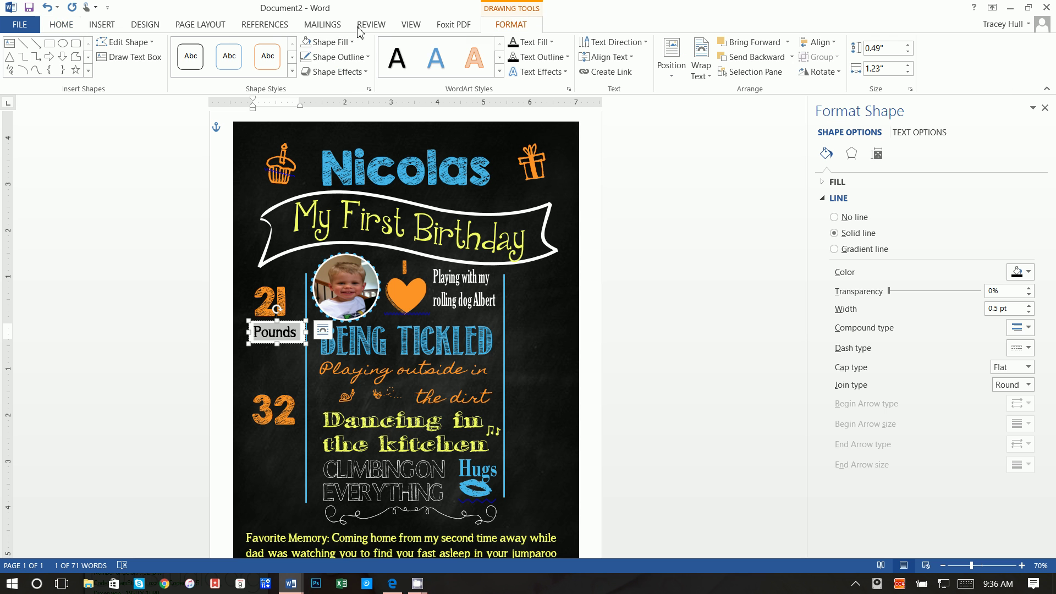
{"action": "left_click", "coordinate": [316, 42]}
{"action": "left_click", "coordinate": [306, 60]}
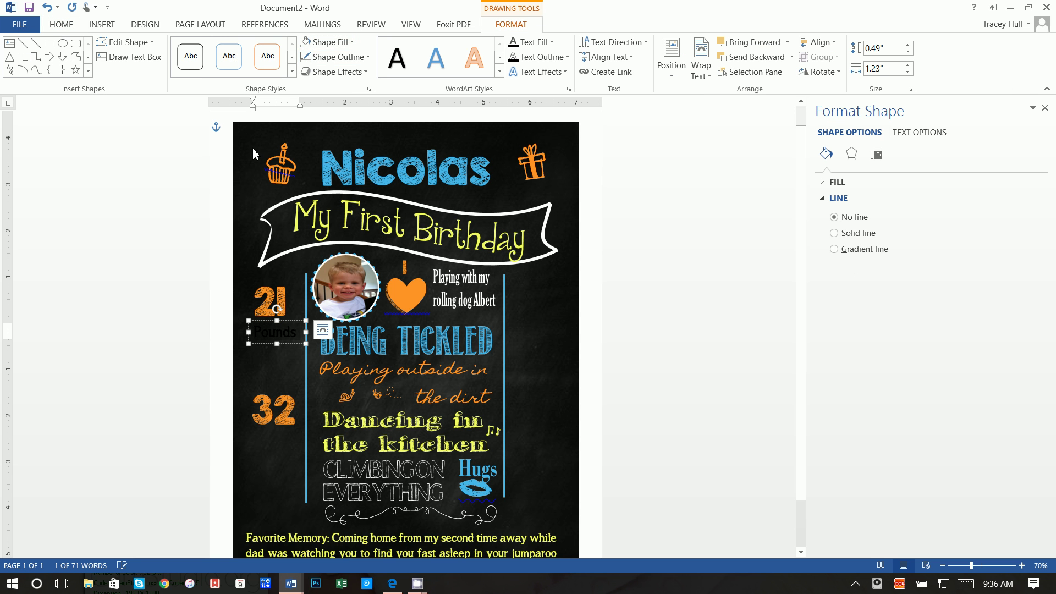
{"action": "left_click", "coordinate": [68, 25]}
{"action": "left_click", "coordinate": [263, 68]}
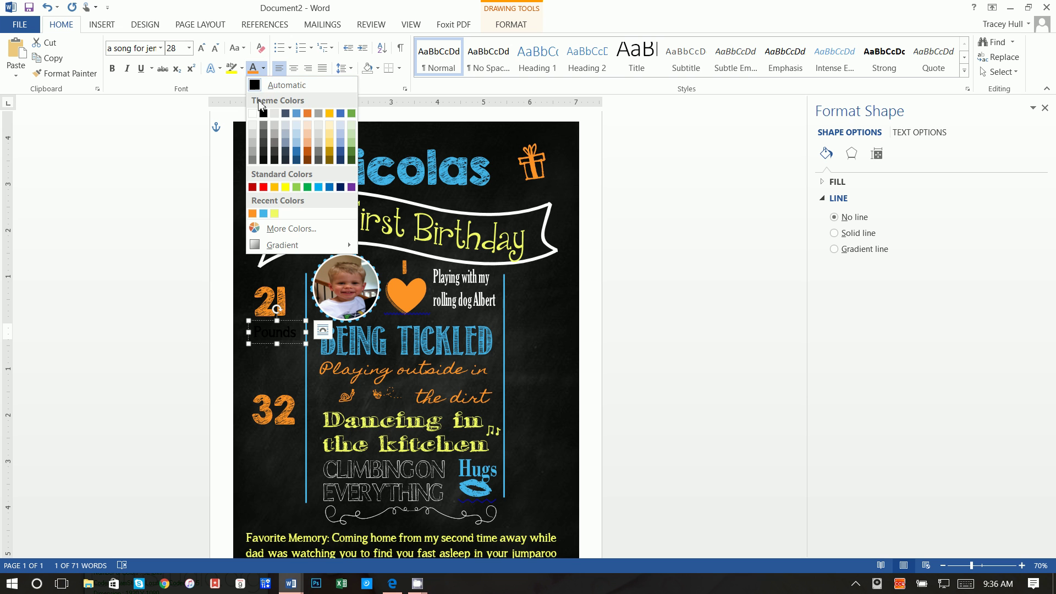
{"action": "left_click", "coordinate": [252, 114]}
{"action": "left_click", "coordinate": [273, 304]}
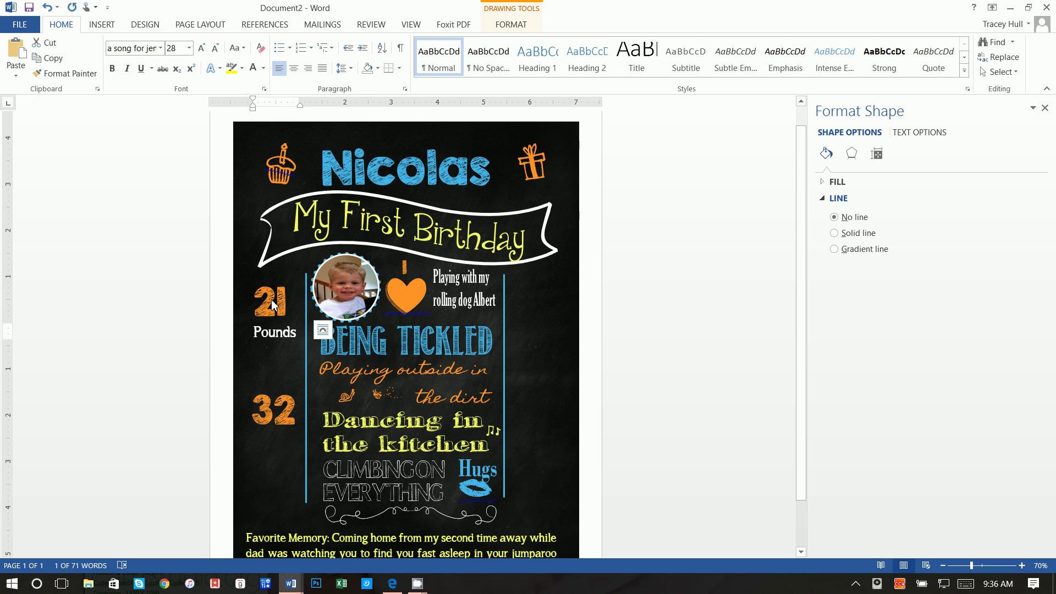
Step: Enlarge the Pounds text box and set its text size to 36
{"action": "left_click", "coordinate": [280, 332]}
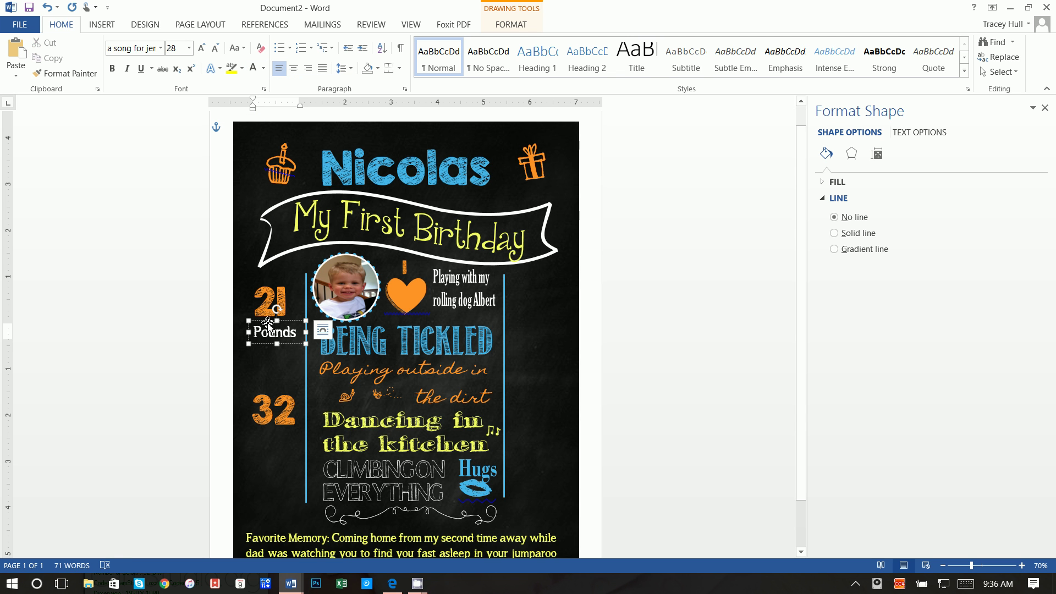
{"action": "left_click_drag", "start_coordinate": [249, 331], "coordinate": [306, 342]}
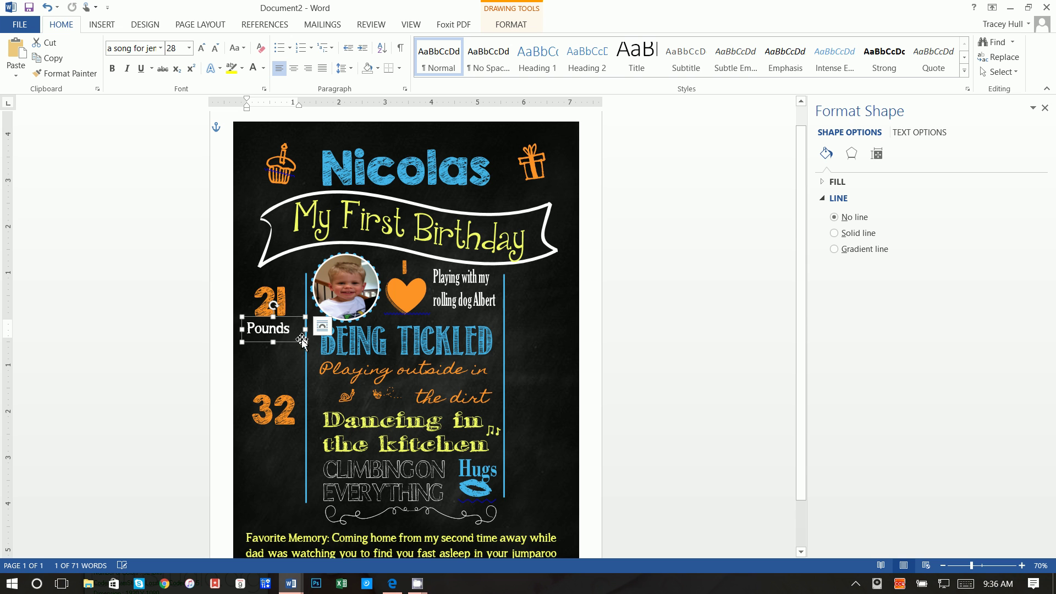
{"action": "left_click", "coordinate": [181, 47]}
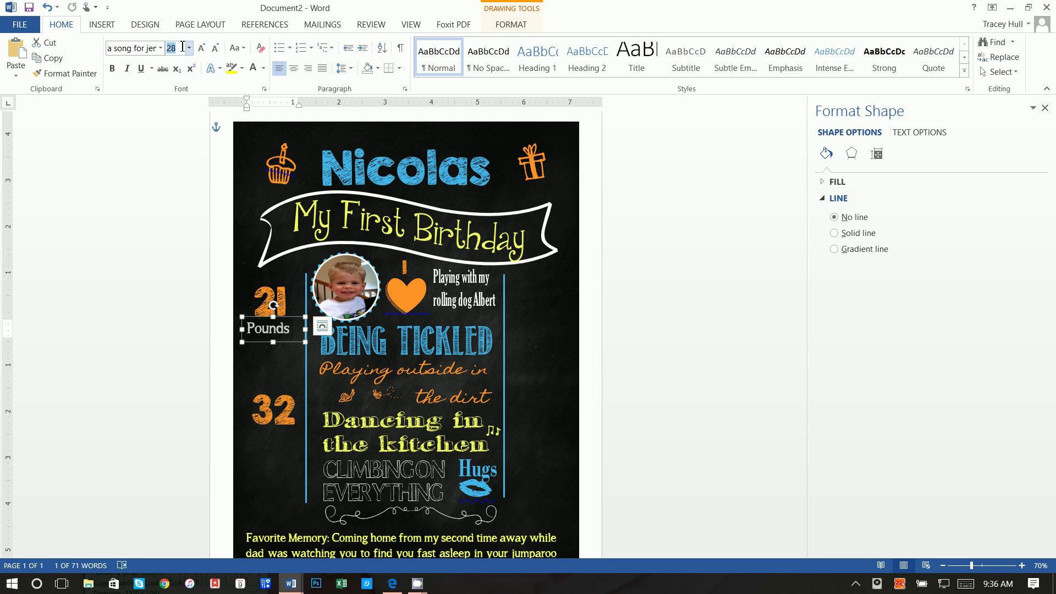
{"action": "type", "text": "36"}
{"action": "key", "text": "Return"}
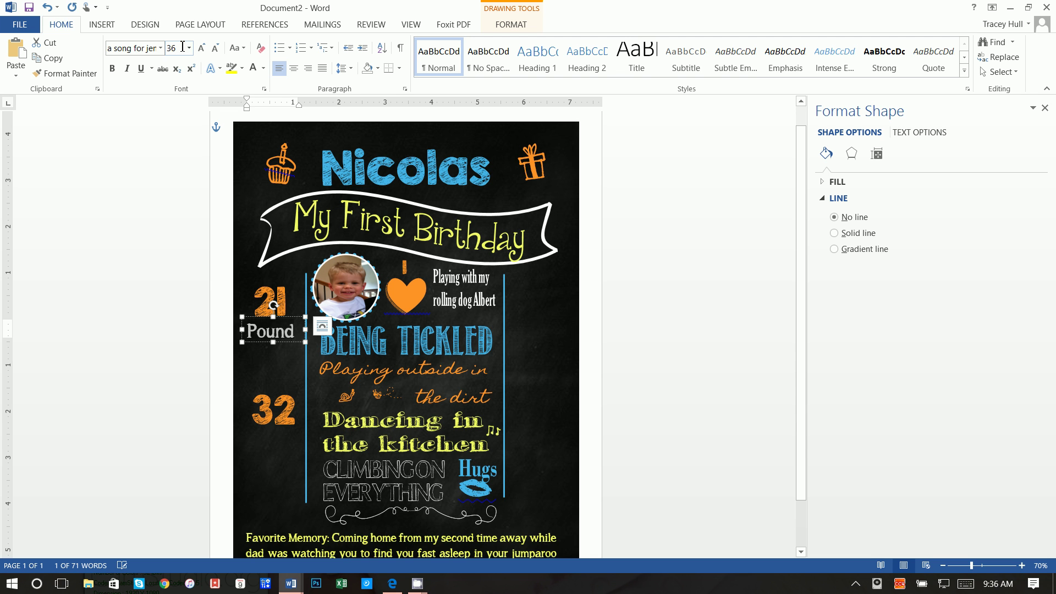
Step: Move the number 21 up toward the banner and position the word Pounds directly beneath it
{"action": "left_click_drag", "start_coordinate": [306, 329], "coordinate": [284, 266]}
{"action": "left_click", "coordinate": [286, 297]}
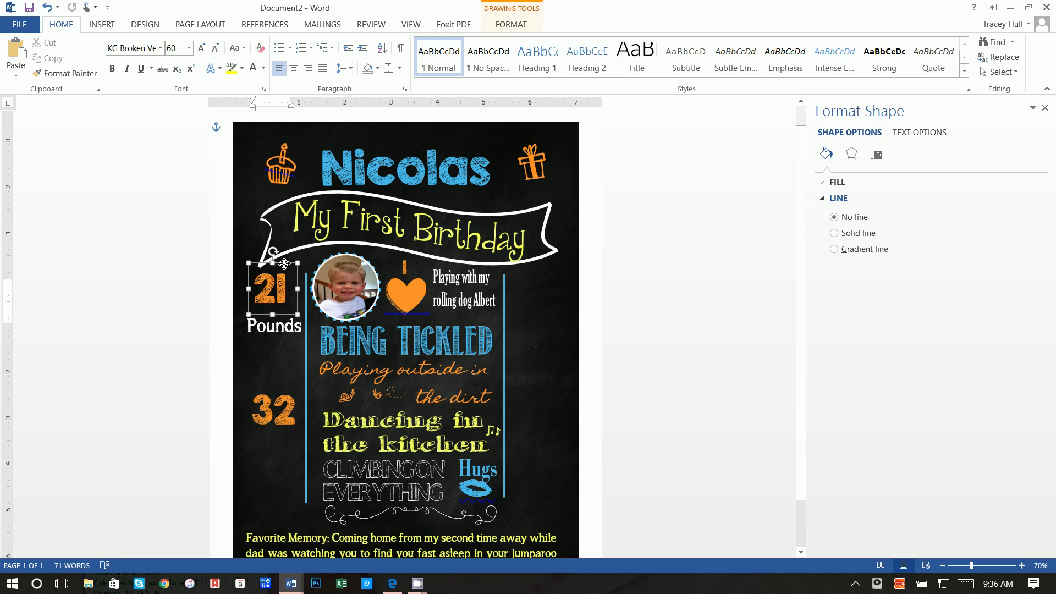
{"action": "left_click", "coordinate": [288, 331]}
{"action": "left_click", "coordinate": [288, 330]}
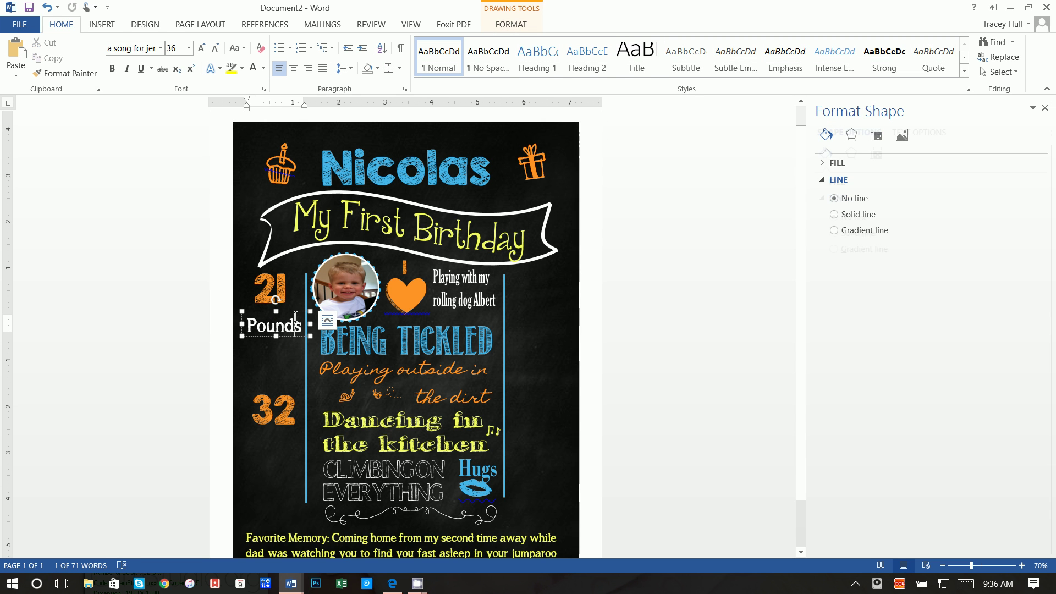
{"action": "left_click_drag", "start_coordinate": [295, 309], "coordinate": [296, 305]}
{"action": "key", "text": "Up"}
{"action": "key", "text": "Up"}
{"action": "key", "text": "Up"}
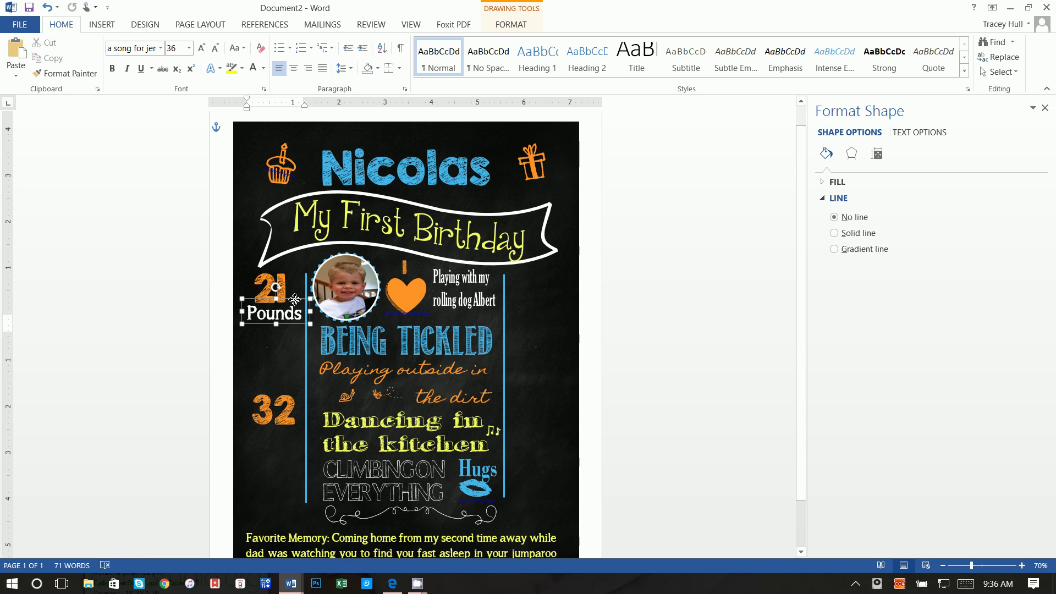
{"action": "key", "text": "Down"}
{"action": "key", "text": "Down"}
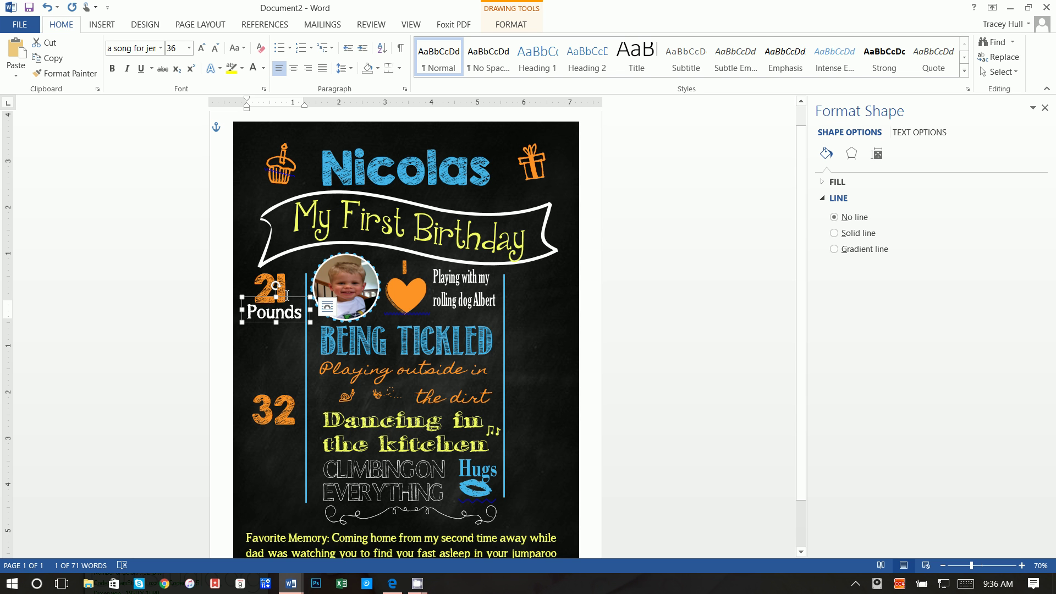
Step: Duplicate the Pounds text box and place the copy between the original and the number 32
{"action": "right_click", "coordinate": [286, 297]}
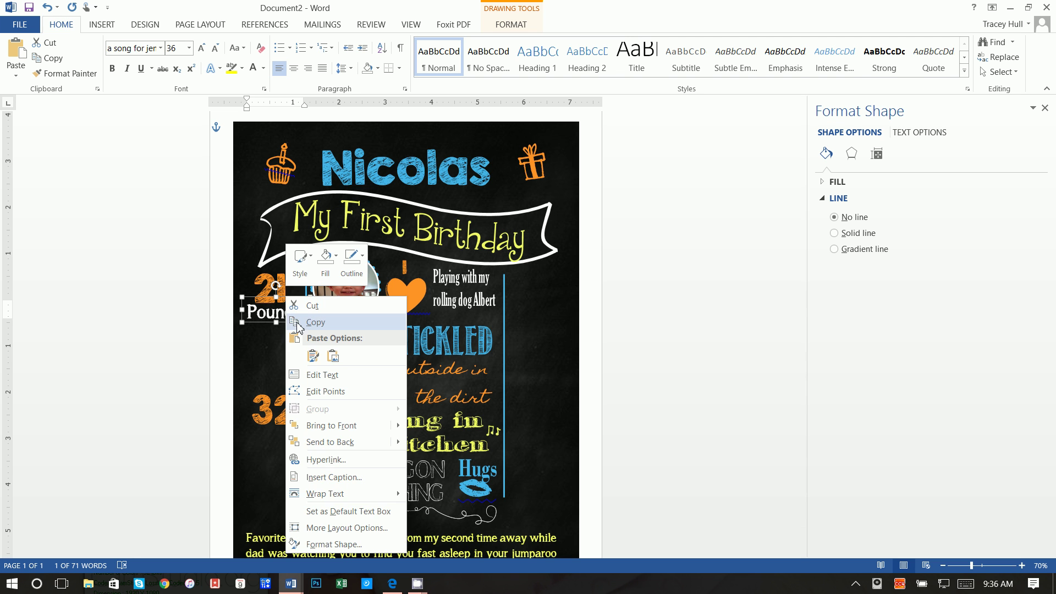
{"action": "left_click", "coordinate": [299, 322]}
{"action": "left_click", "coordinate": [355, 122]}
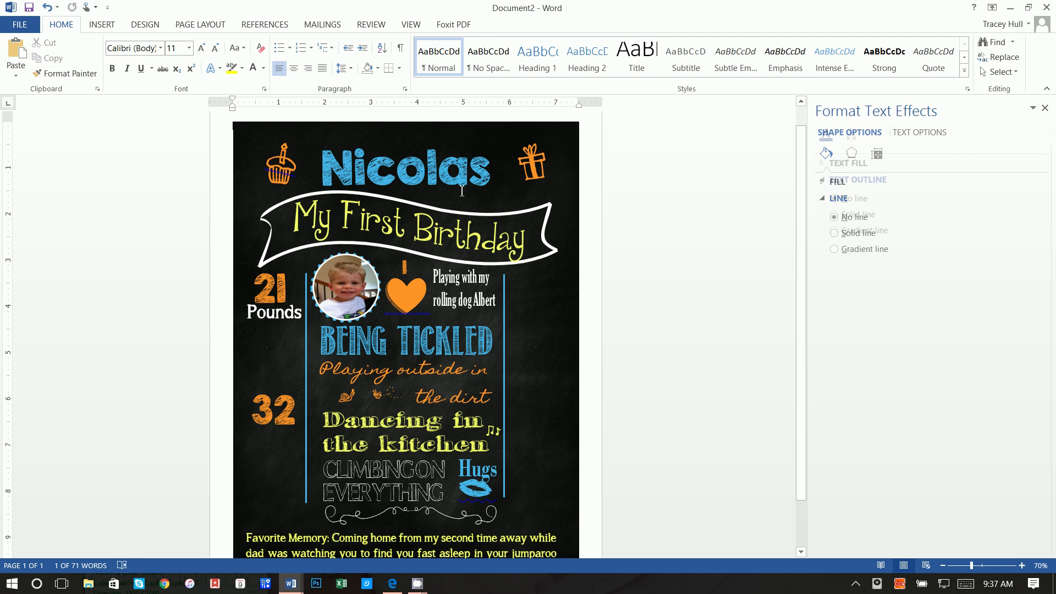
{"action": "right_click", "coordinate": [584, 289]}
{"action": "left_click", "coordinate": [607, 349]}
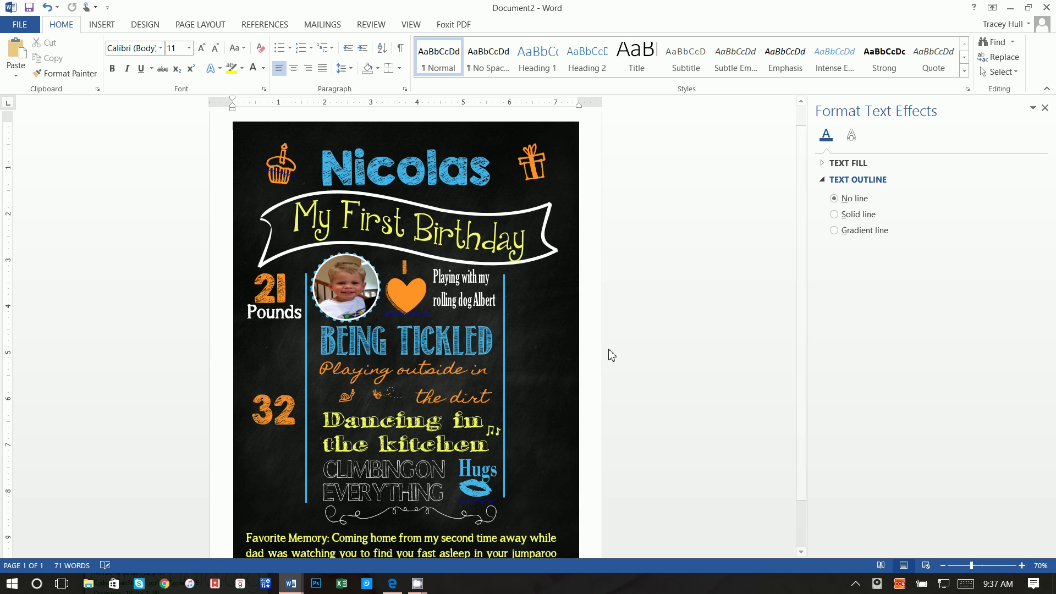
{"action": "left_click", "coordinate": [259, 146]}
{"action": "left_click_drag", "start_coordinate": [258, 145], "coordinate": [260, 355]}
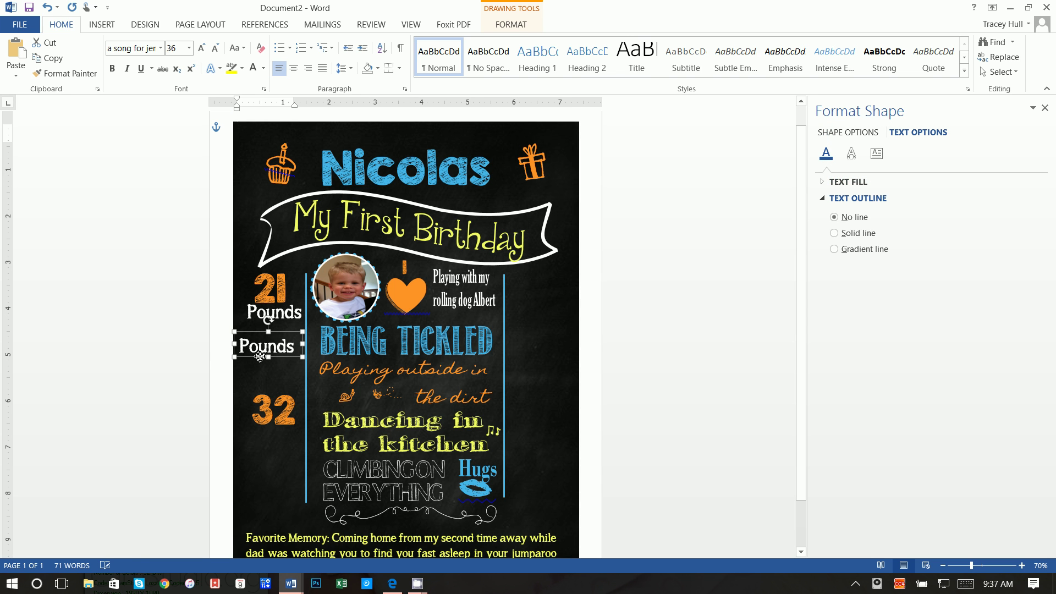
Step: Replace the duplicated Pounds text below the original with the slanted AND symbol from the Bergamot Ornaments font
{"action": "left_click", "coordinate": [273, 351]}
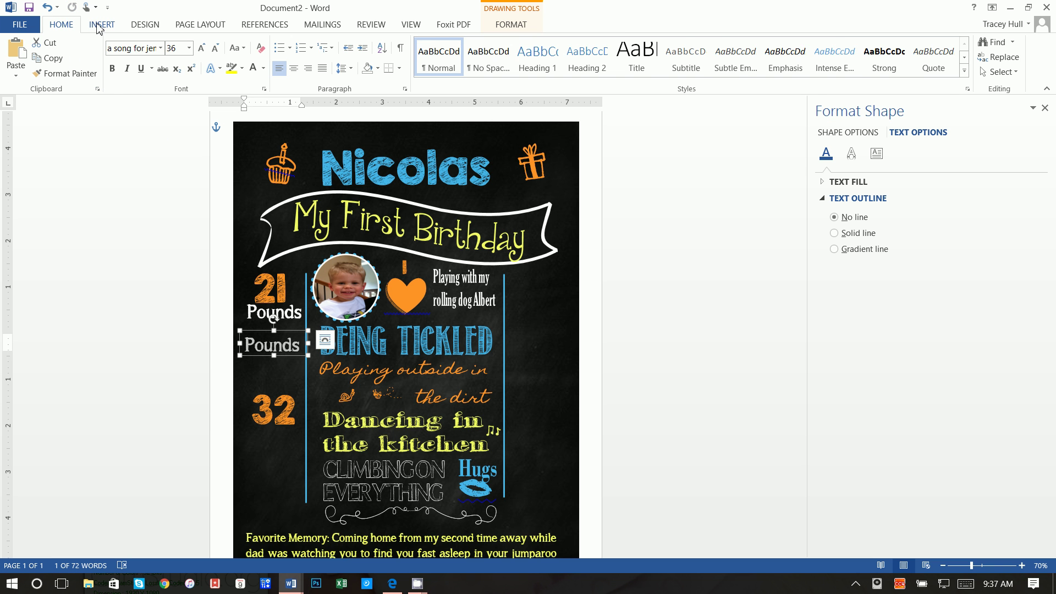
{"action": "left_click", "coordinate": [101, 25]}
{"action": "left_click", "coordinate": [968, 55]}
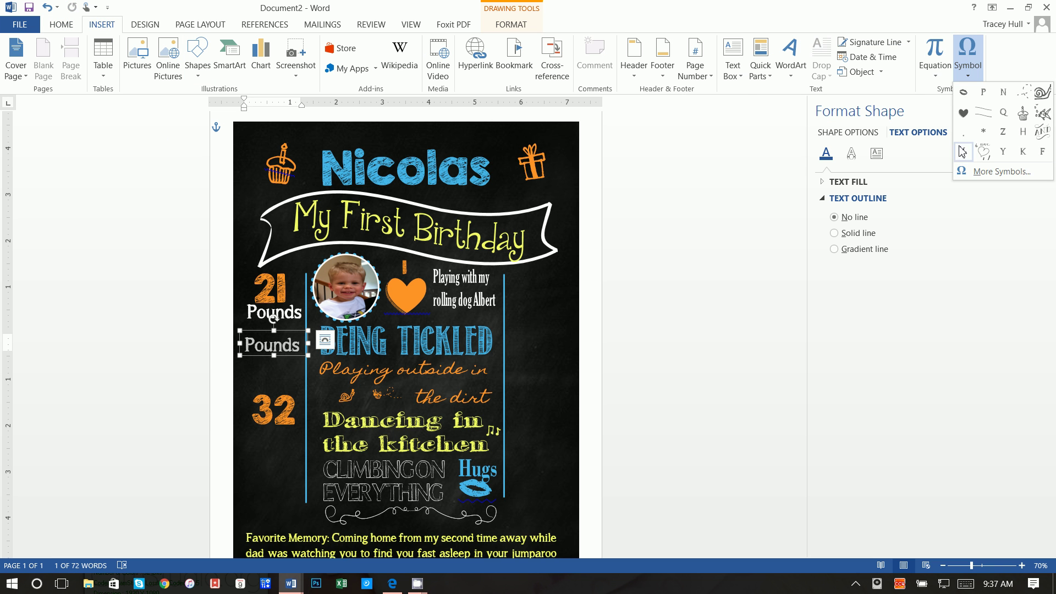
{"action": "left_click", "coordinate": [977, 172]}
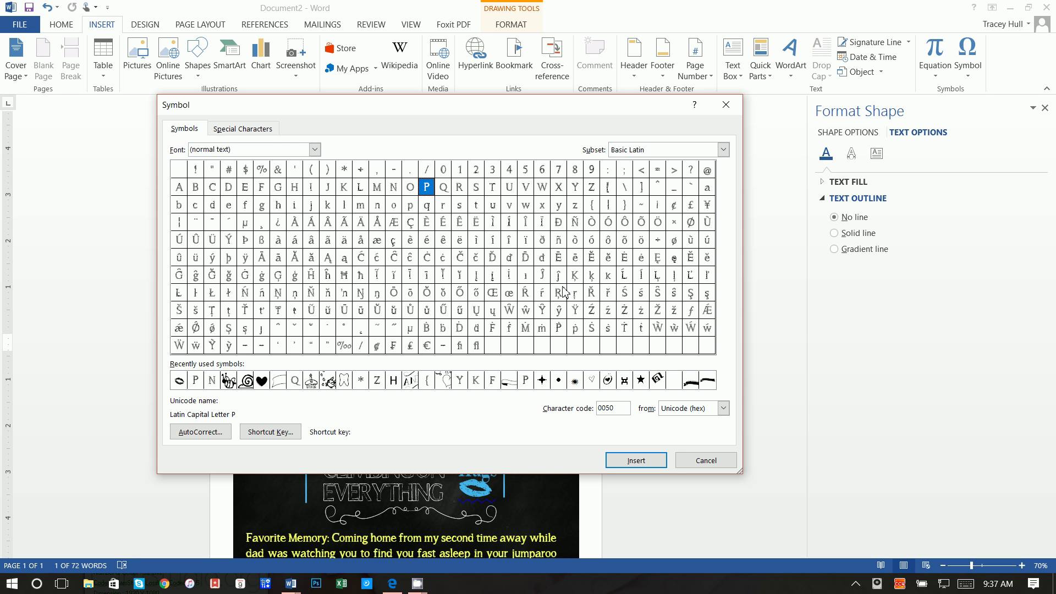
{"action": "left_click", "coordinate": [315, 150]}
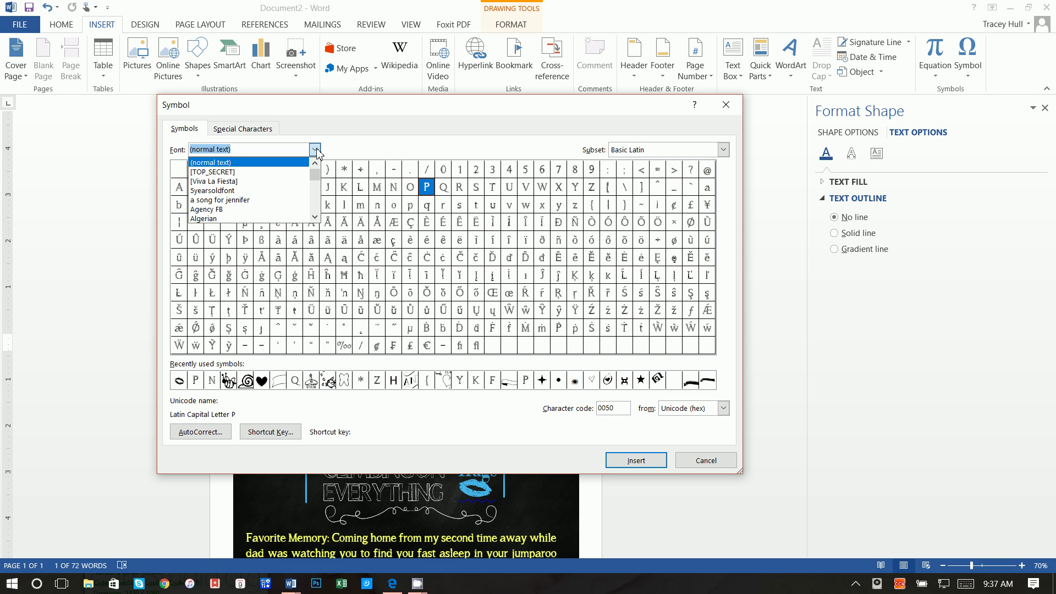
{"action": "scroll", "coordinate": [277, 193], "scroll_direction": "down", "scroll_amount": 10}
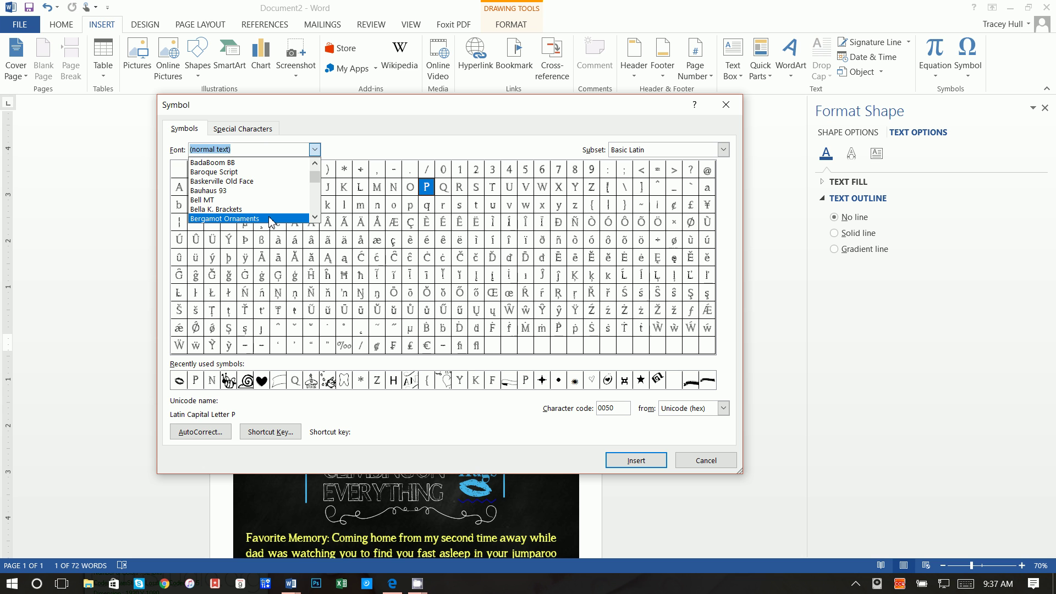
{"action": "left_click", "coordinate": [270, 218]}
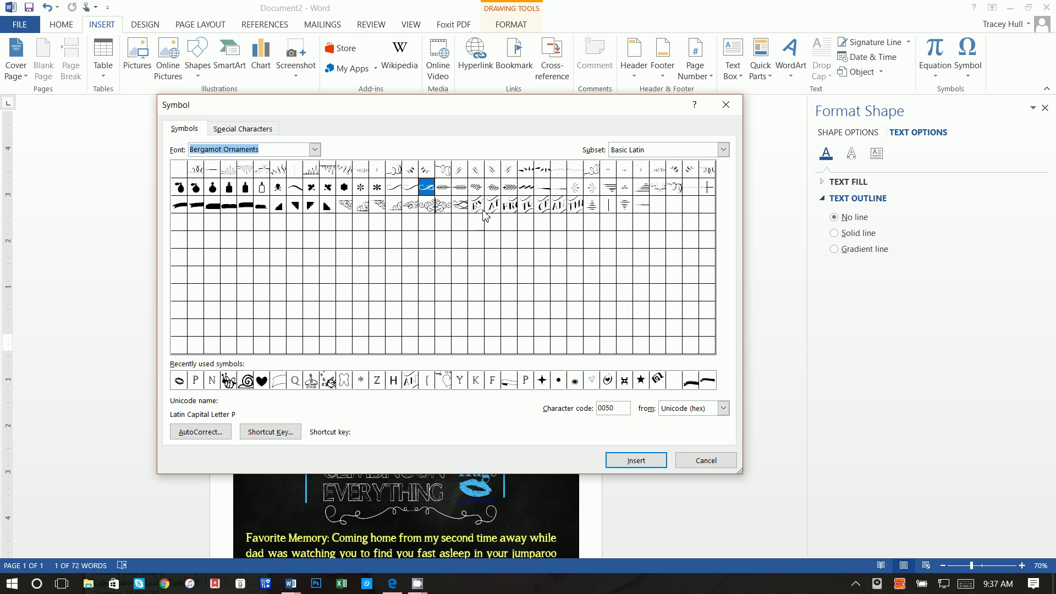
{"action": "left_click", "coordinate": [558, 206]}
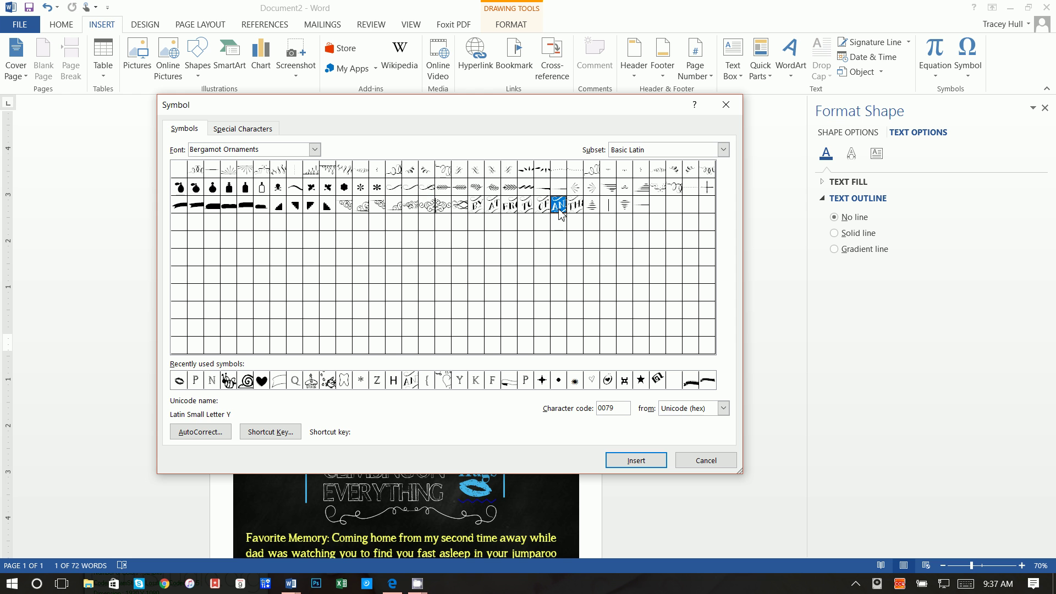
{"action": "left_click", "coordinate": [638, 460]}
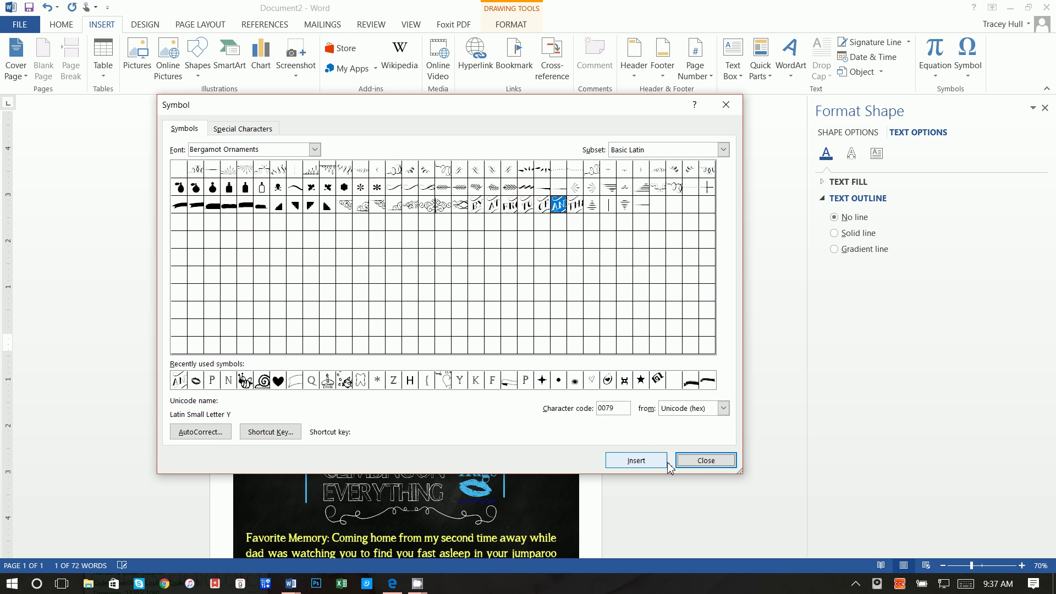
{"action": "left_click", "coordinate": [706, 460]}
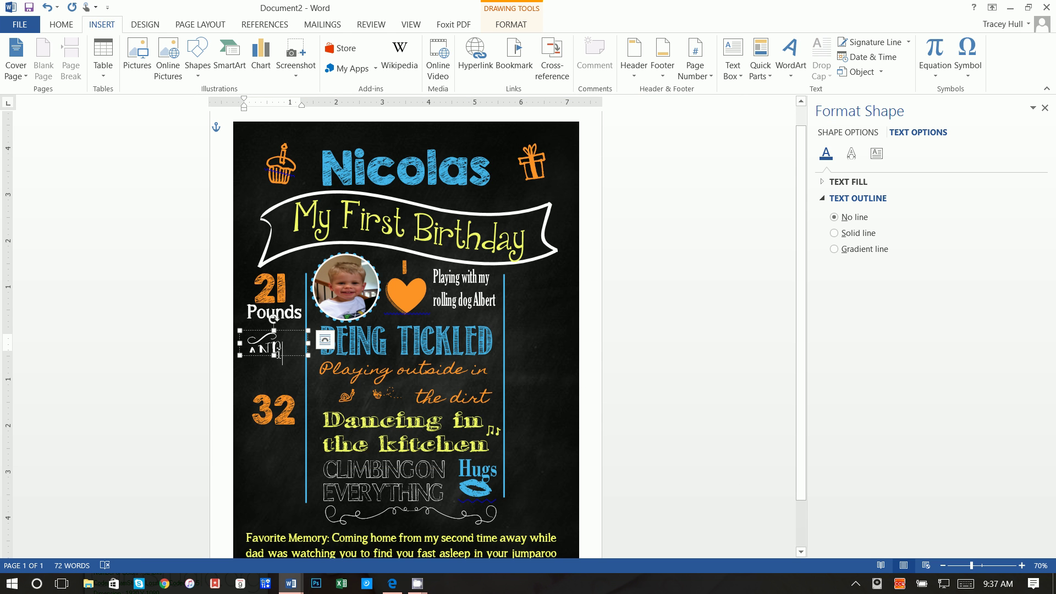
Step: Set the AND ornament's size to 48 and make its text box tall enough to show the whole symbol
{"action": "left_click_drag", "start_coordinate": [274, 356], "coordinate": [219, 348]}
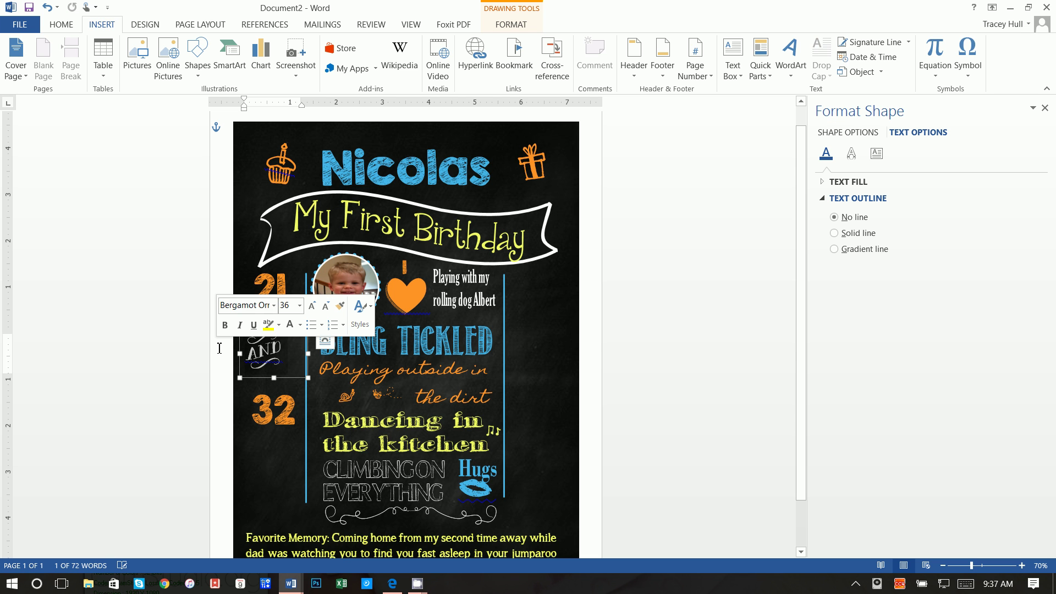
{"action": "scroll", "coordinate": [140, 49], "scroll_direction": "up", "scroll_amount": 1}
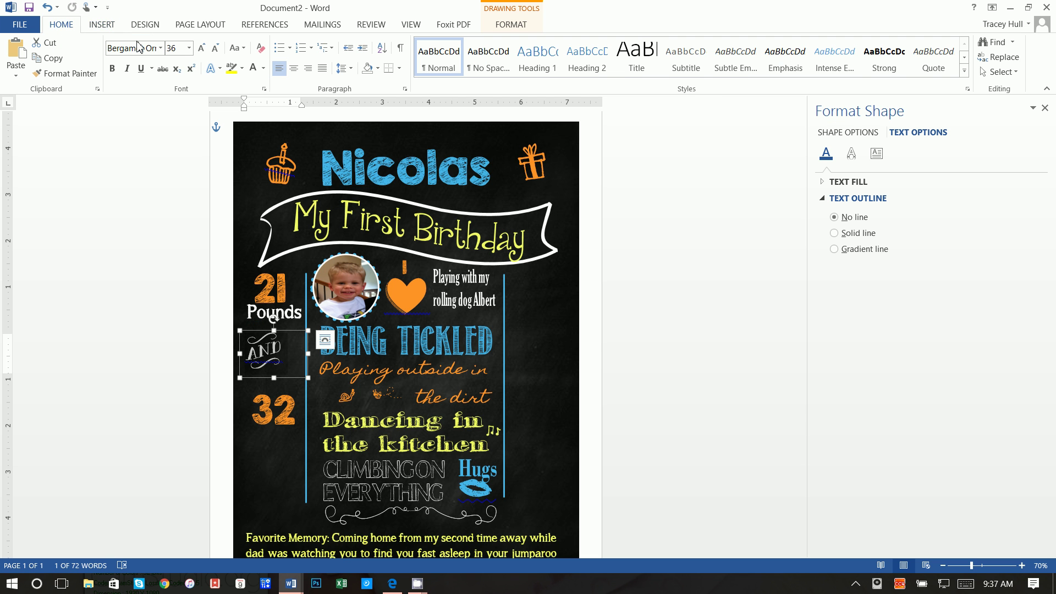
{"action": "left_click", "coordinate": [177, 50]}
{"action": "type", "text": "48"}
{"action": "key", "text": "Return"}
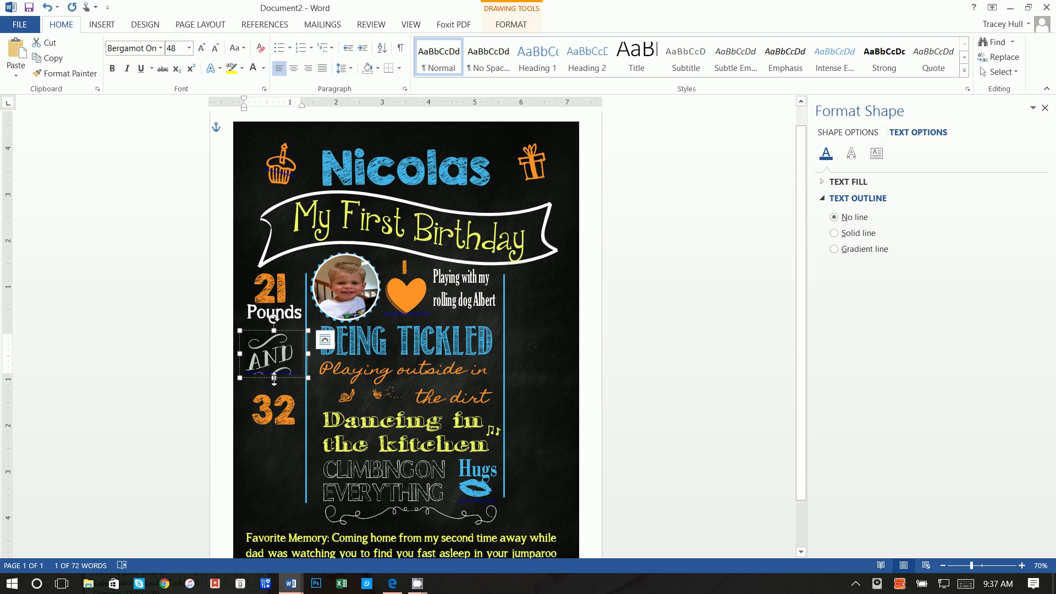
{"action": "left_click_drag", "start_coordinate": [274, 378], "coordinate": [274, 395]}
{"action": "left_click", "coordinate": [288, 322]}
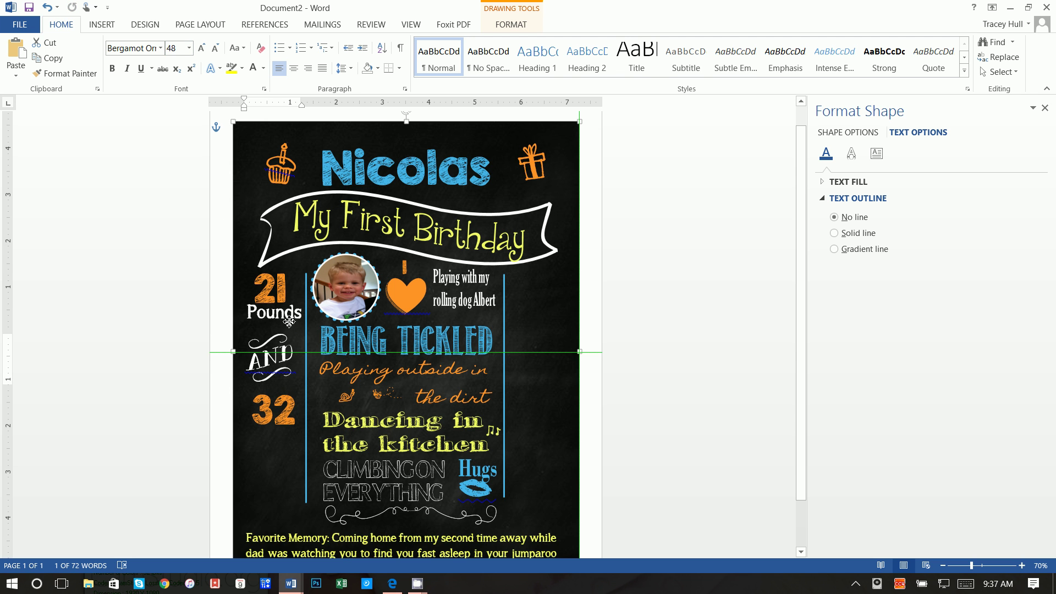
Step: Move the AND ornament up under the word Pounds and bring the number 32 up directly beneath it
{"action": "left_click", "coordinate": [279, 355]}
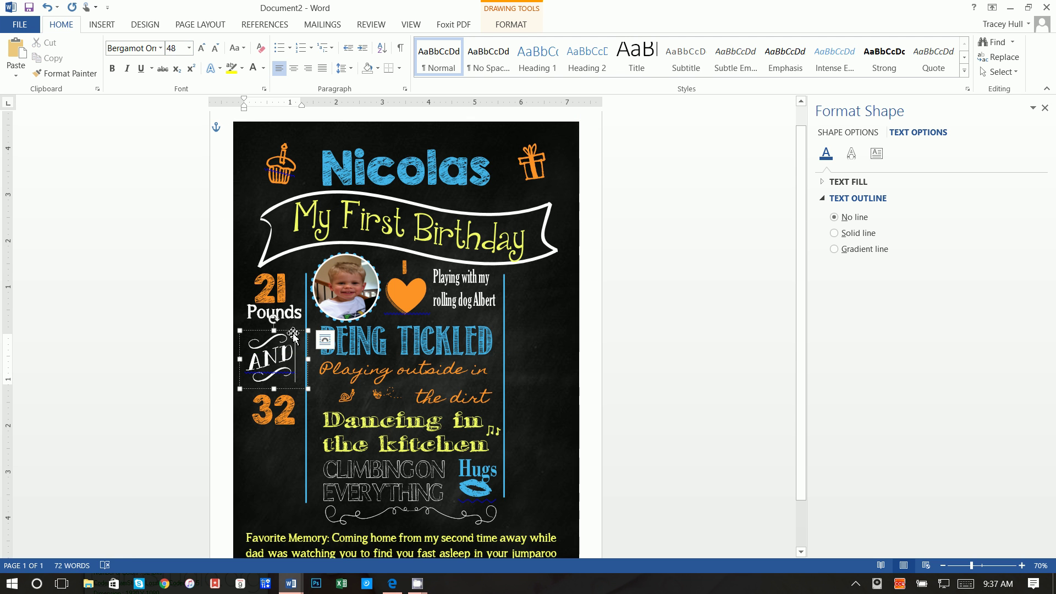
{"action": "left_click_drag", "start_coordinate": [293, 333], "coordinate": [293, 325]}
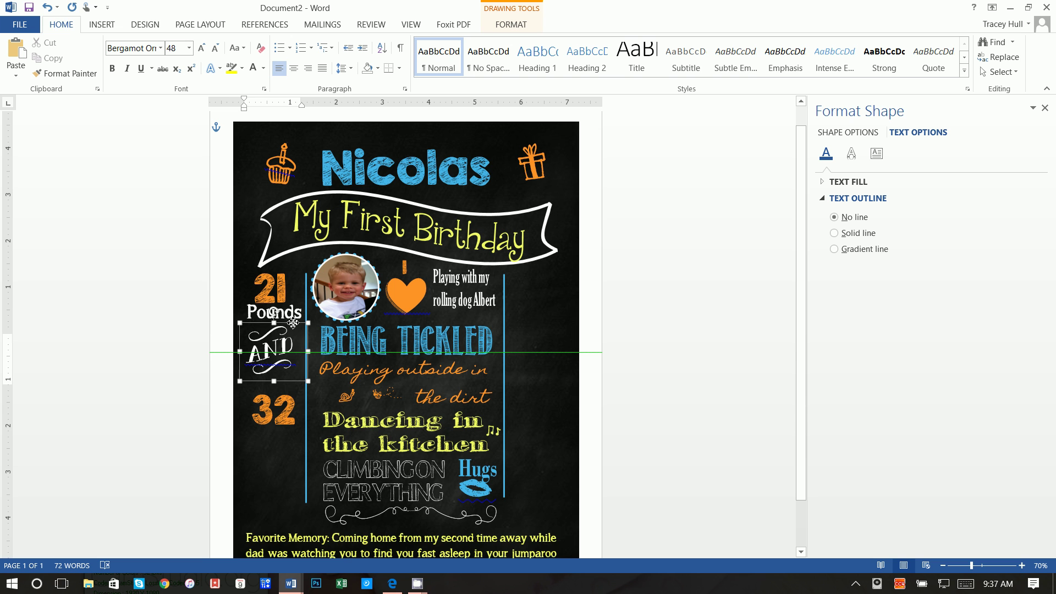
{"action": "left_click", "coordinate": [282, 412]}
{"action": "left_click_drag", "start_coordinate": [292, 385], "coordinate": [288, 368]}
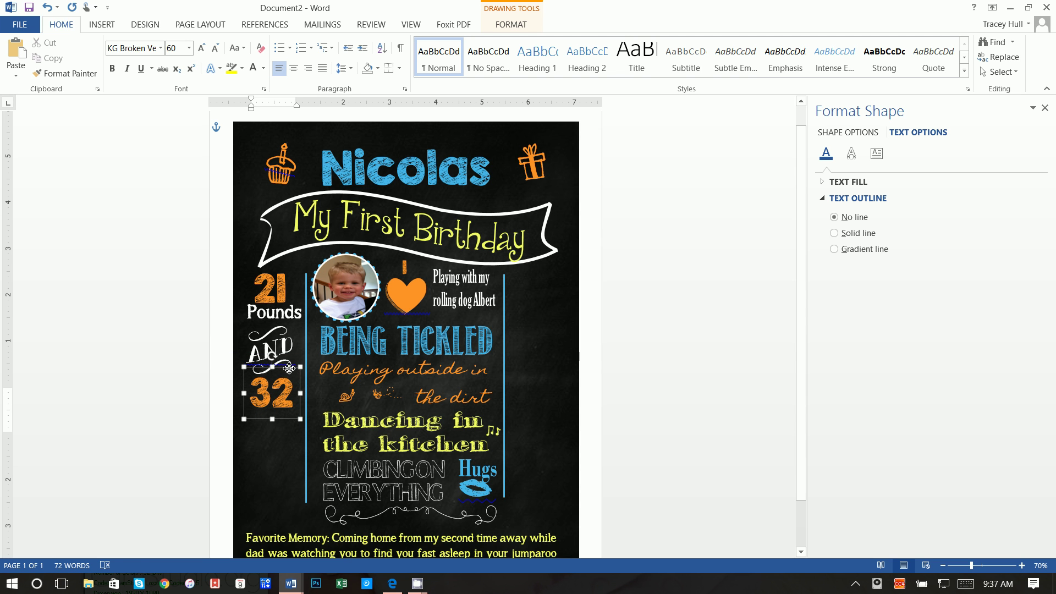
Step: Duplicate the Pounds text box and place the copy directly beneath the number 32, aligned with the column
{"action": "left_click", "coordinate": [290, 316]}
{"action": "double_click", "coordinate": [288, 312]}
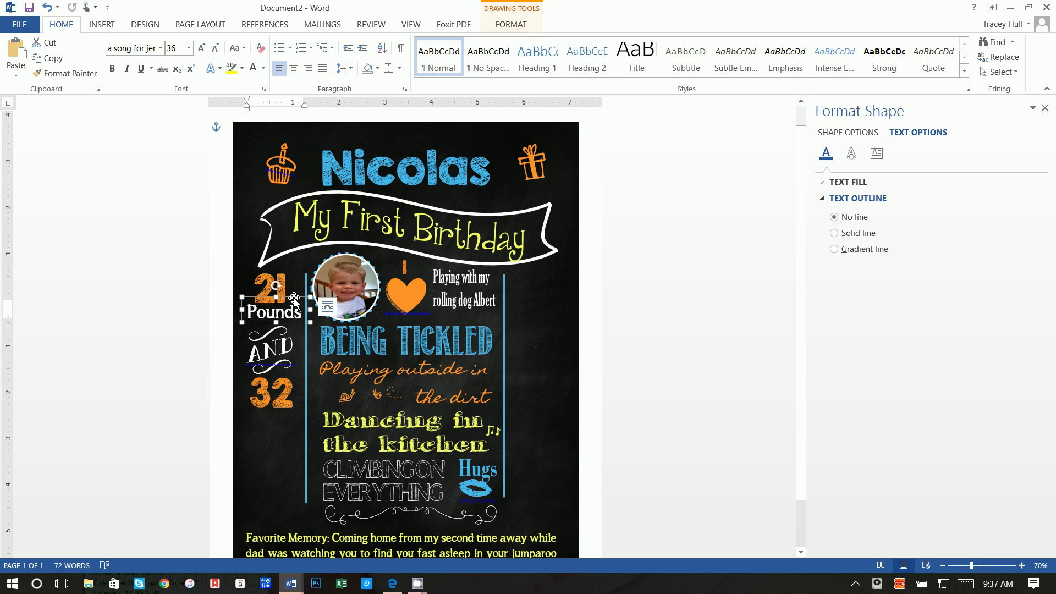
{"action": "left_click", "coordinate": [590, 290]}
{"action": "key", "text": "ctrl+v"}
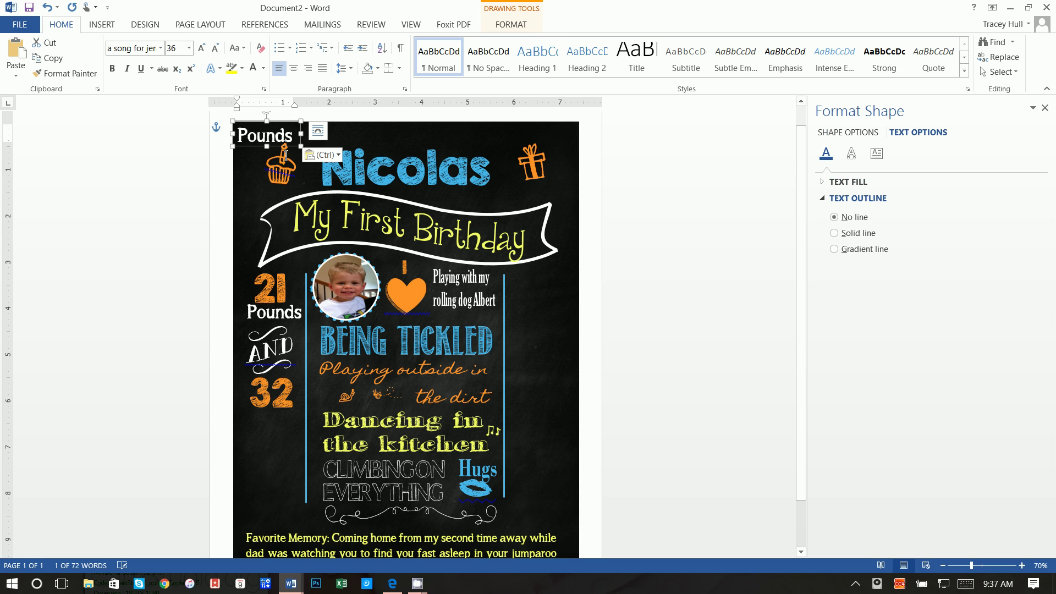
{"action": "left_click_drag", "start_coordinate": [286, 144], "coordinate": [303, 426]}
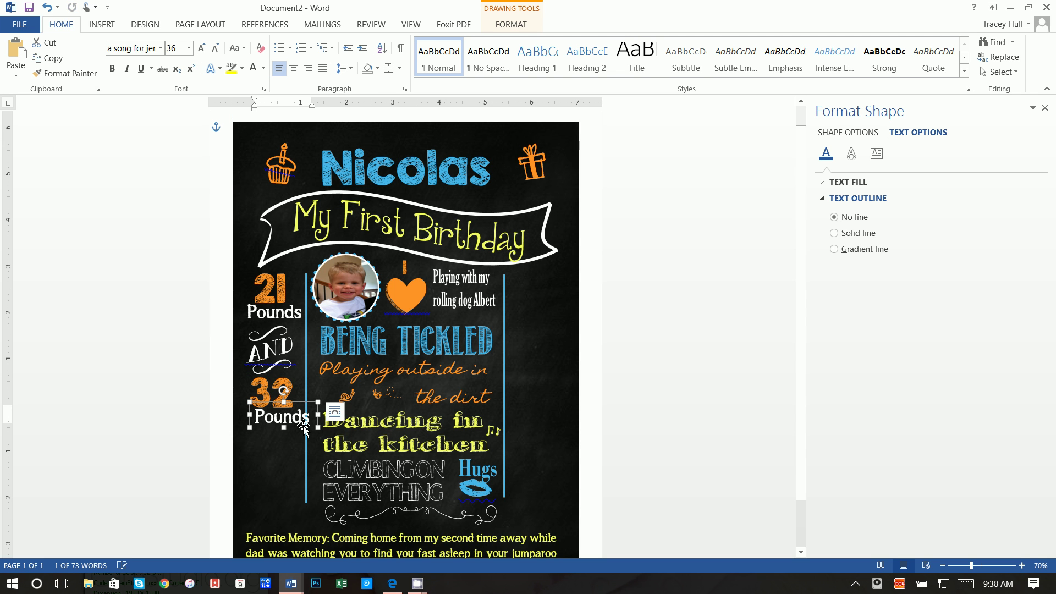
{"action": "key", "text": "Left"}
{"action": "key", "text": "Left"}
{"action": "key", "text": "Left"}
{"action": "key", "text": "Left"}
{"action": "key", "text": "Left"}
{"action": "key", "text": "Left"}
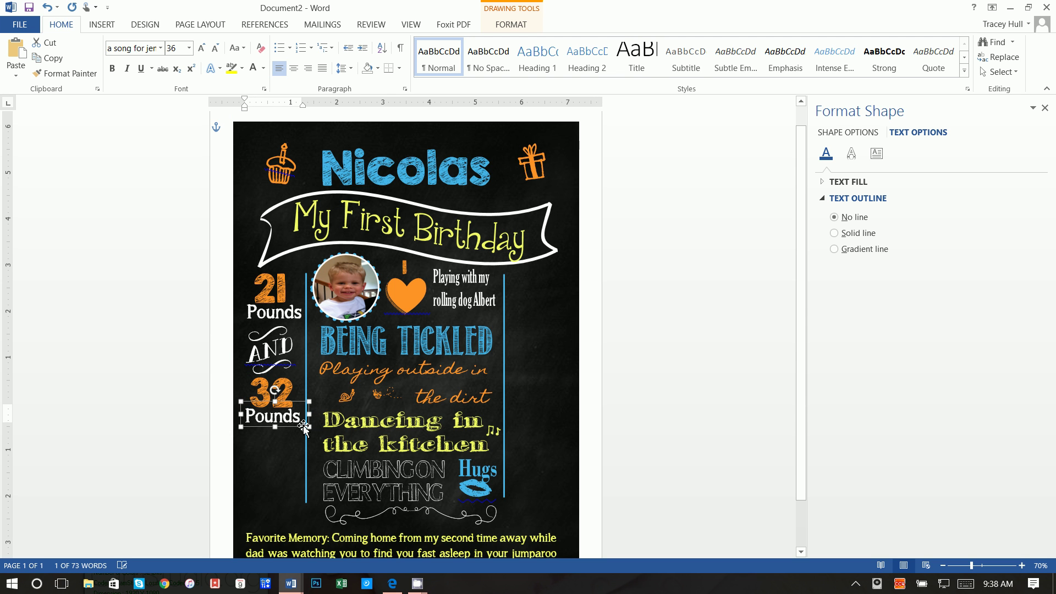
Step: Duplicate the Pounds text box under the 32 and place the new copy just below it
{"action": "scroll", "coordinate": [437, 389], "scroll_direction": "down", "scroll_amount": 1}
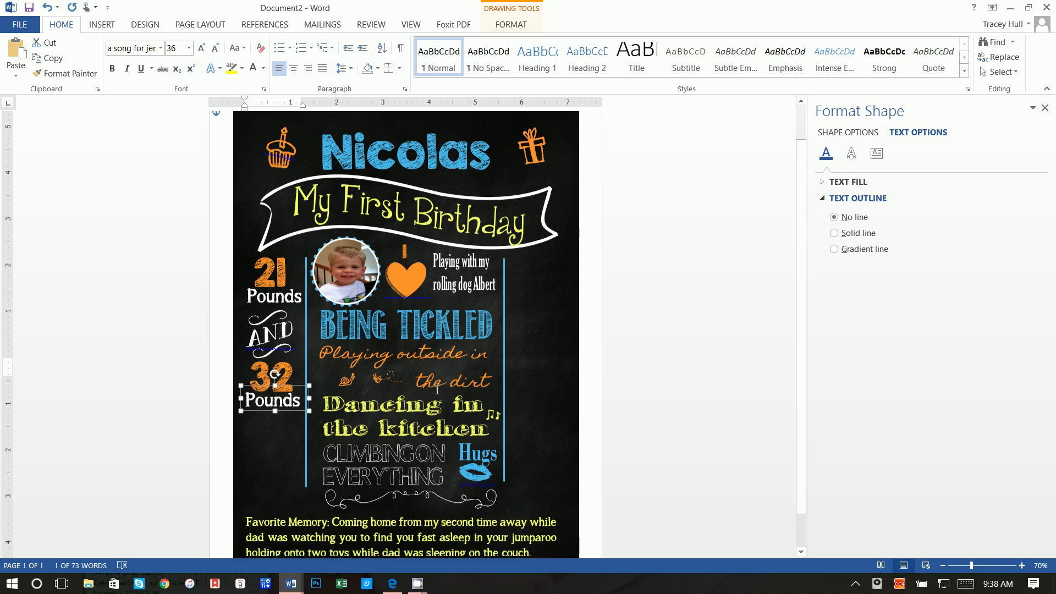
{"action": "scroll", "coordinate": [437, 390], "scroll_direction": "down", "scroll_amount": 2}
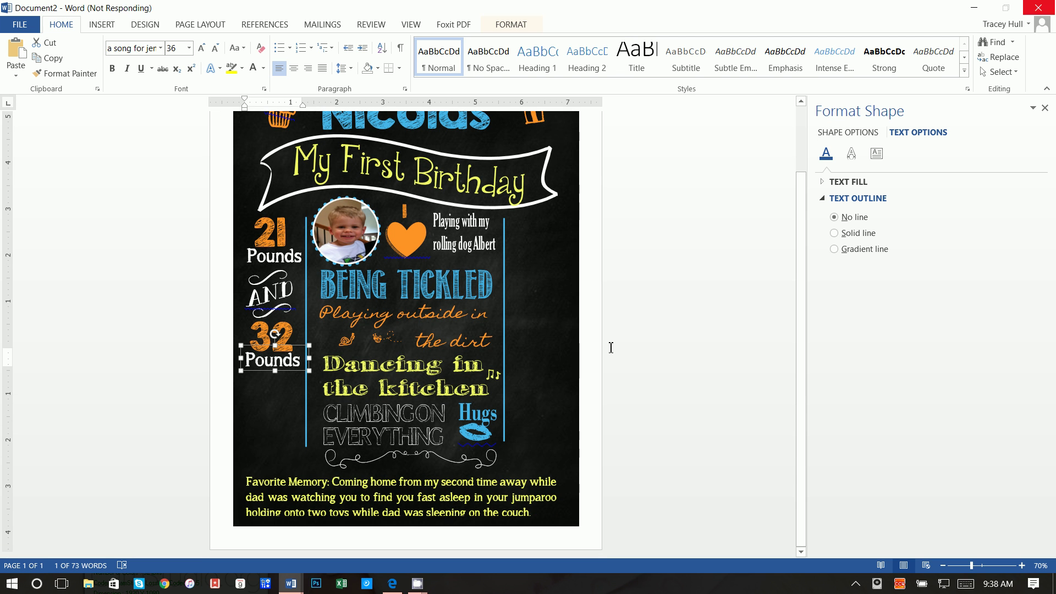
{"action": "right_click", "coordinate": [289, 374]}
{"action": "left_click", "coordinate": [320, 139]}
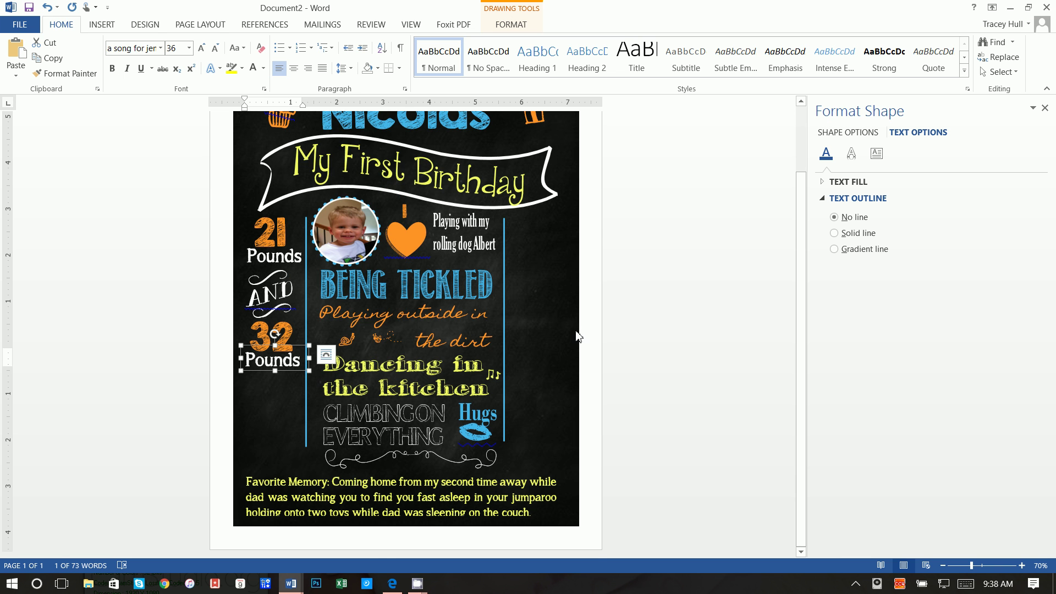
{"action": "left_click", "coordinate": [584, 334]}
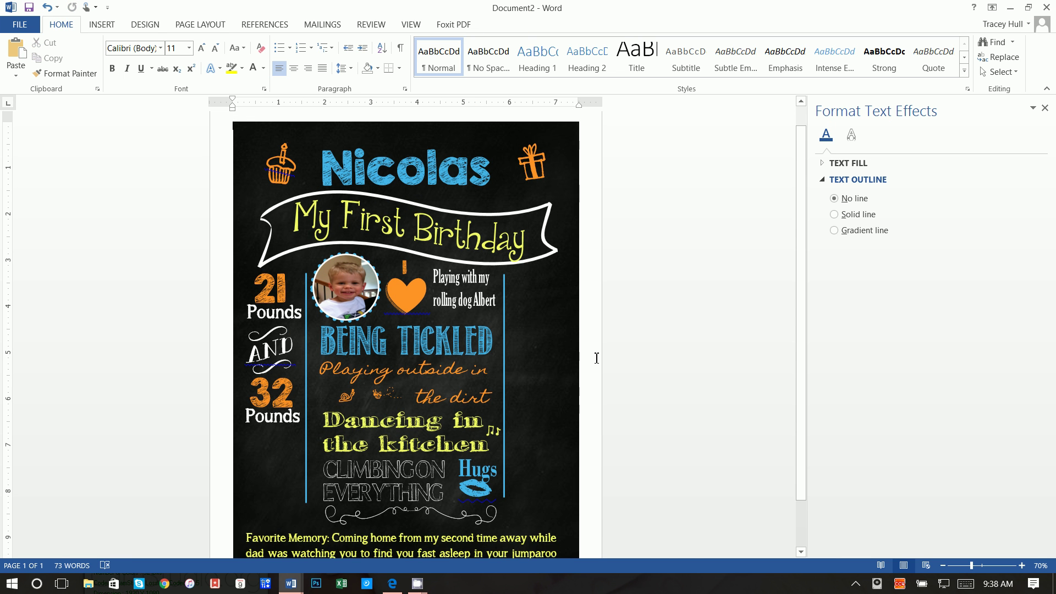
{"action": "right_click", "coordinate": [596, 358]}
{"action": "left_click", "coordinate": [612, 416]}
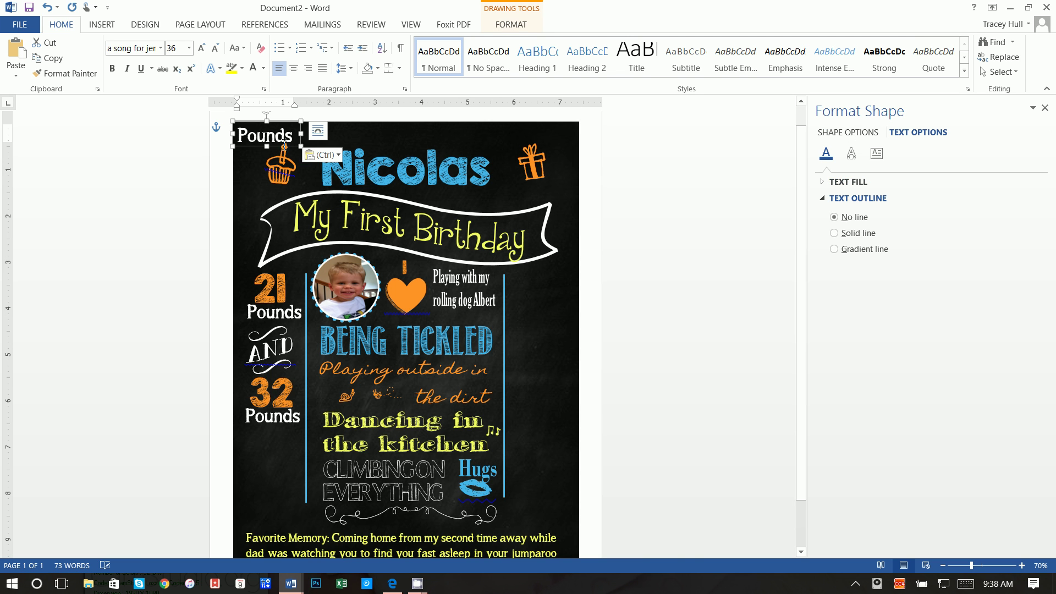
{"action": "left_click_drag", "start_coordinate": [281, 139], "coordinate": [299, 445]}
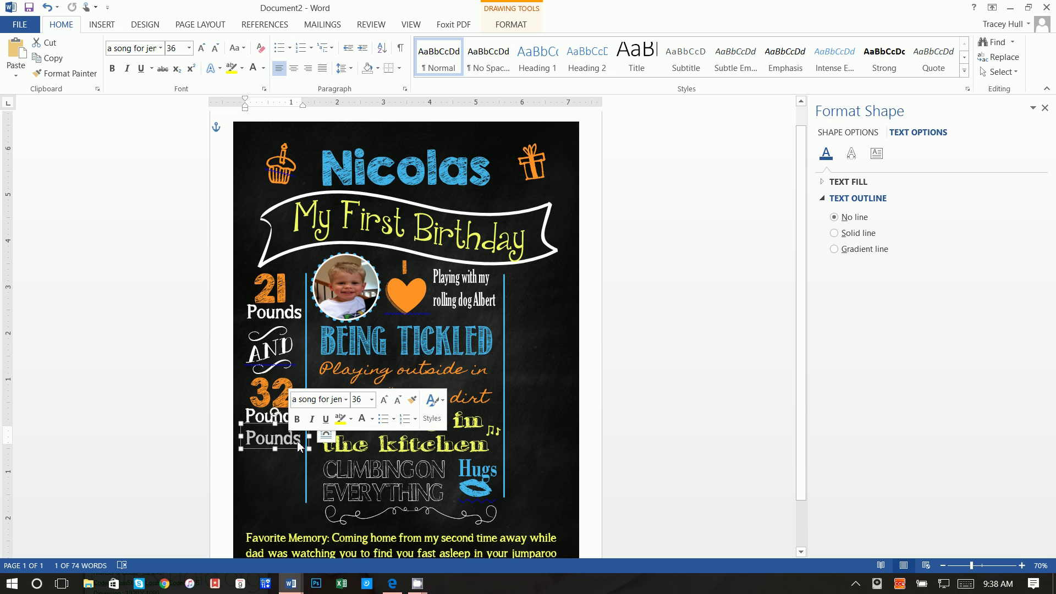
Step: Replace the lowest Pounds text with "Favorite Foods" and extend its text box down to the flourish
{"action": "type", "text": "Favo"}
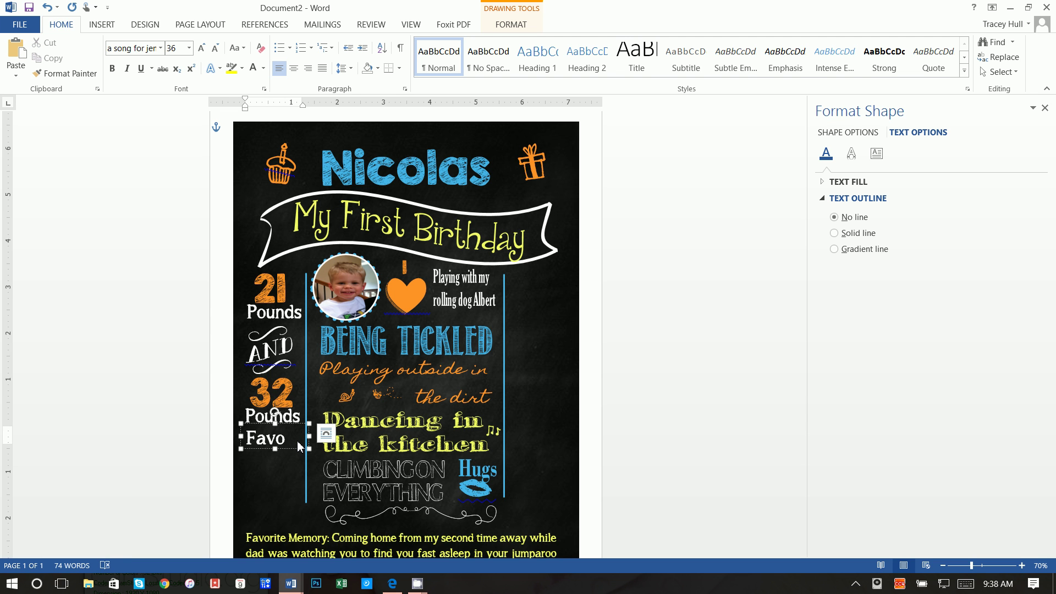
{"action": "type", "text": "rite Foods"}
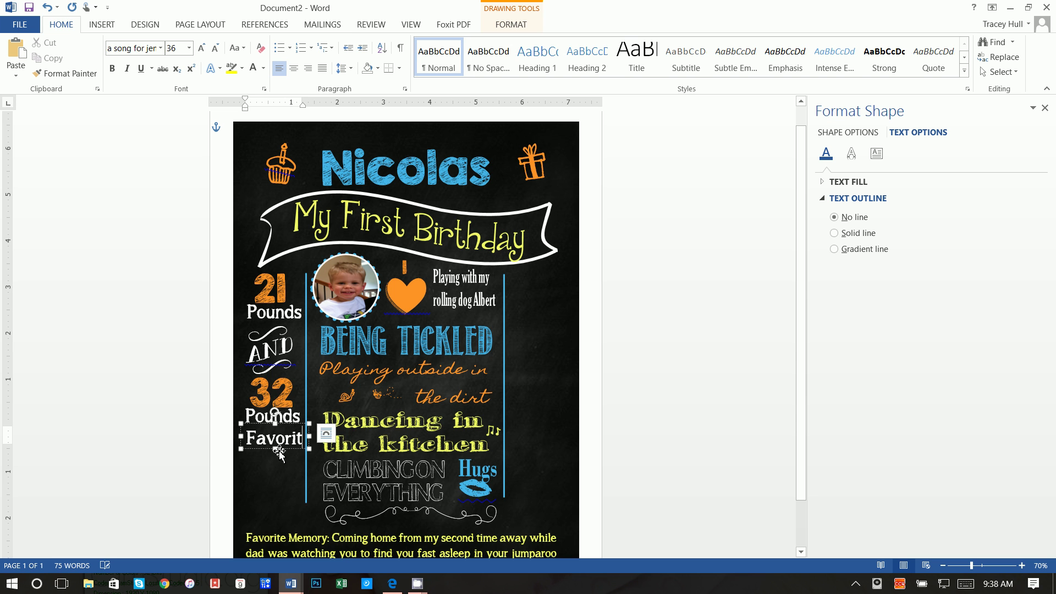
{"action": "left_click", "coordinate": [274, 512]}
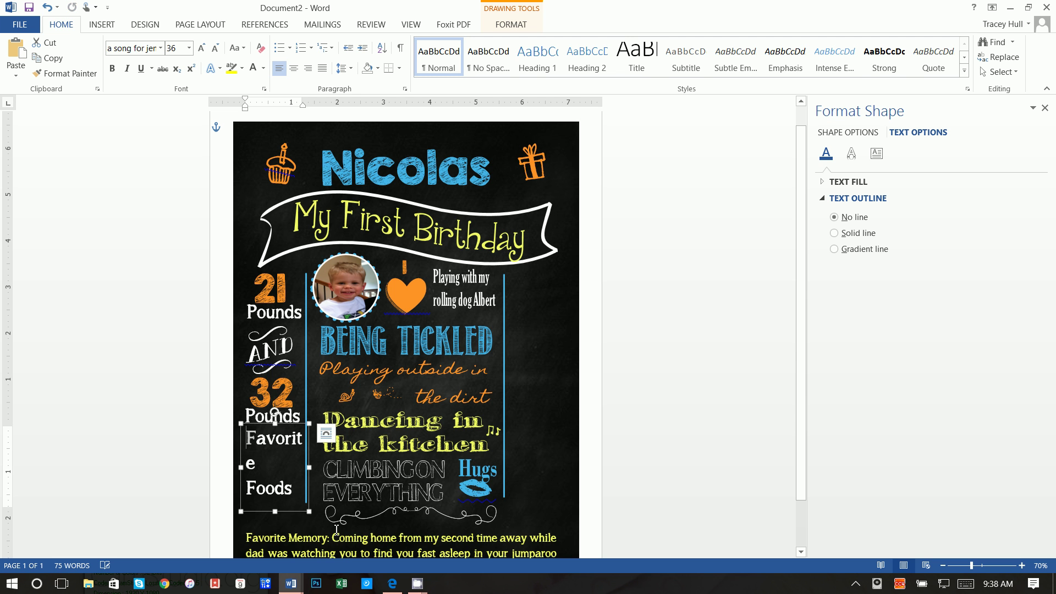
Step: Set the "Favorite Foods" text in the handwriting font beginning with "Homemade A" at size 11
{"action": "left_click", "coordinate": [160, 48]}
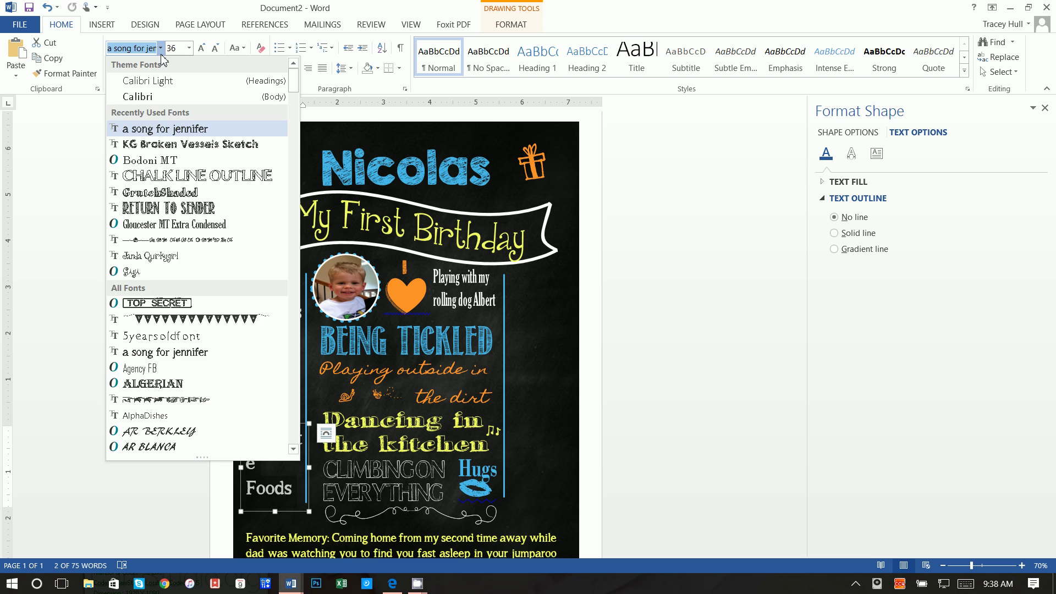
{"action": "type", "text": "Homemade A"}
{"action": "key", "text": "Tab"}
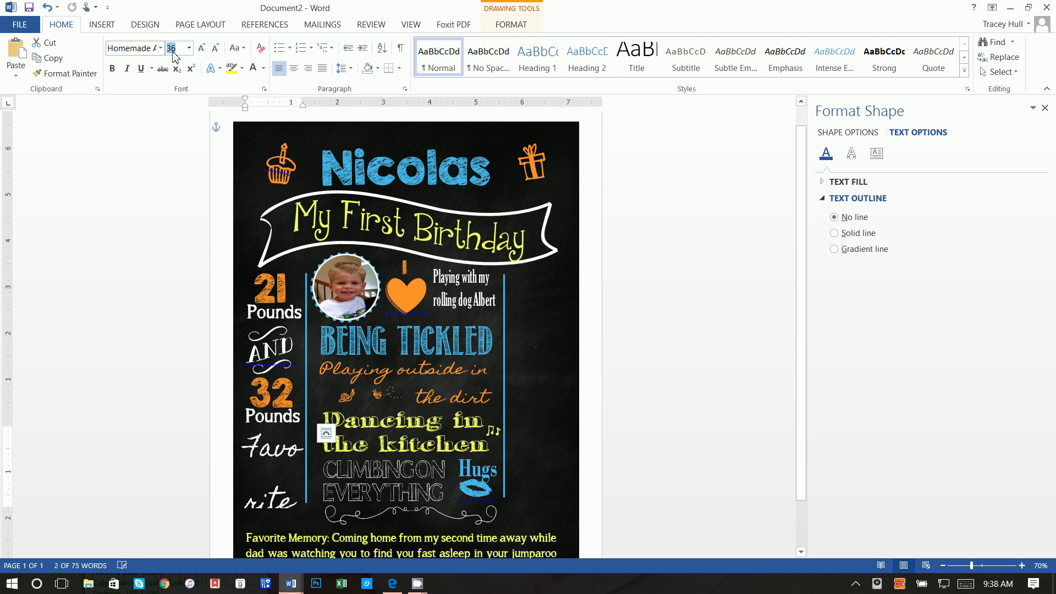
{"action": "type", "text": "11"}
{"action": "key", "text": "Return"}
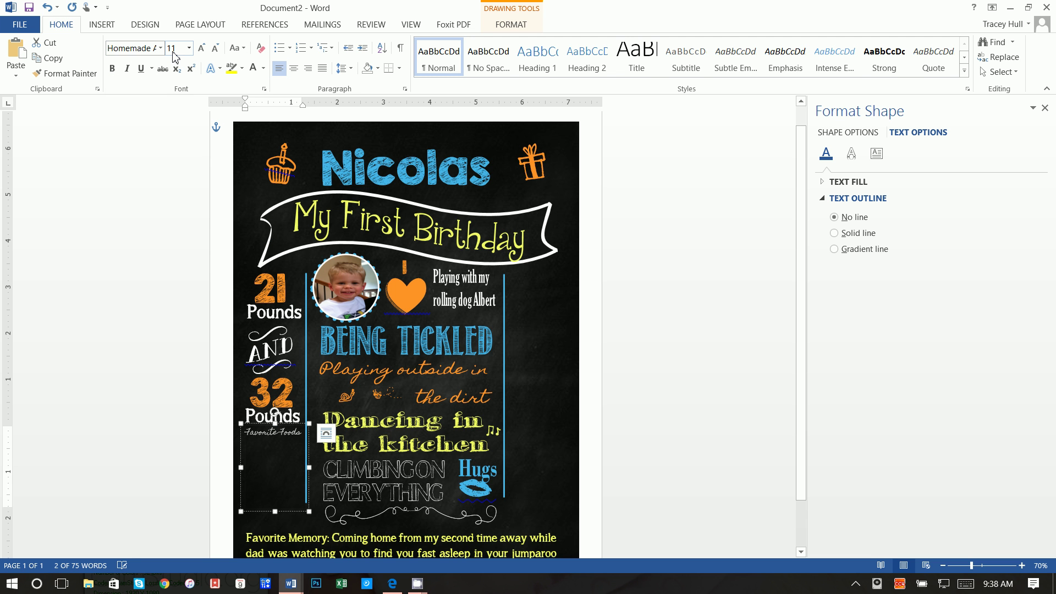
Step: Set the spacing after the "Favorite Foods" paragraph to 0 pt and change its line spacing
{"action": "left_click", "coordinate": [344, 69]}
{"action": "left_click", "coordinate": [367, 178]}
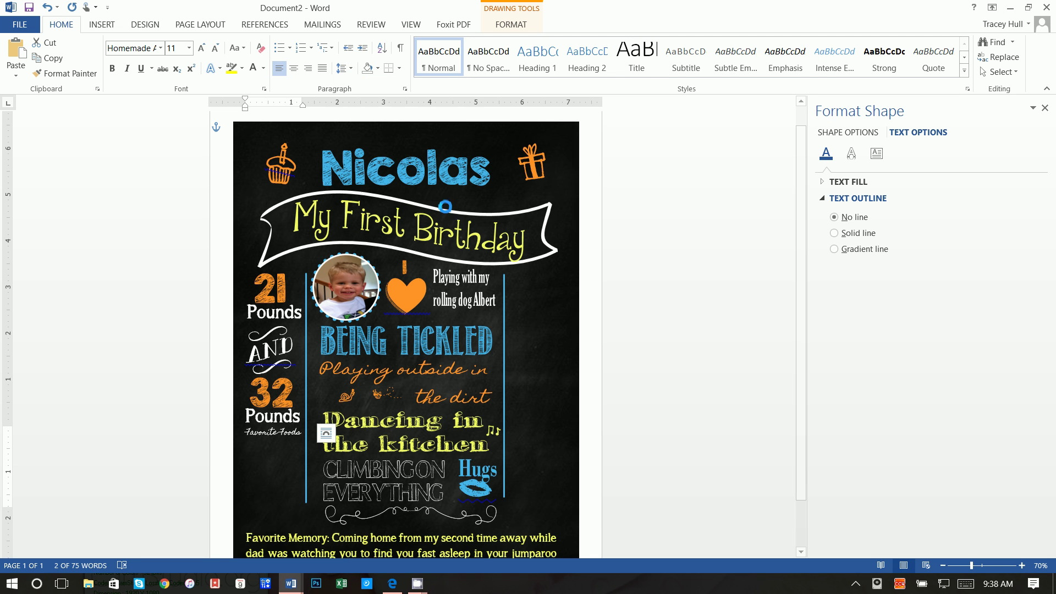
{"action": "left_click", "coordinate": [660, 363]}
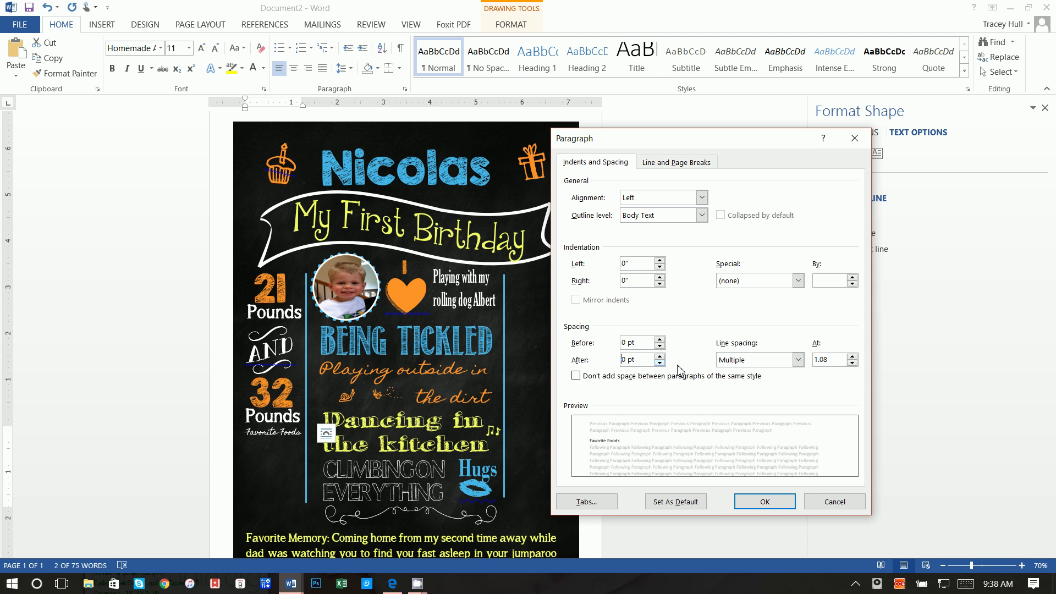
{"action": "left_click", "coordinate": [738, 362]}
{"action": "left_click", "coordinate": [734, 372]}
{"action": "left_click", "coordinate": [764, 501]}
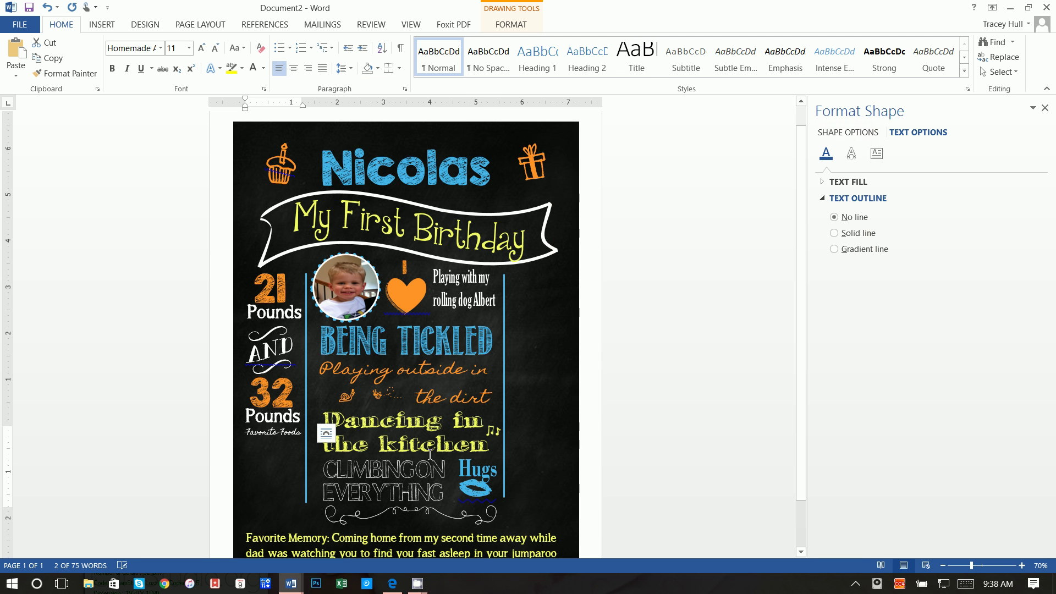
Step: Color the "Favorite Foods" text with the blue from the recently used colors
{"action": "left_click", "coordinate": [302, 434]}
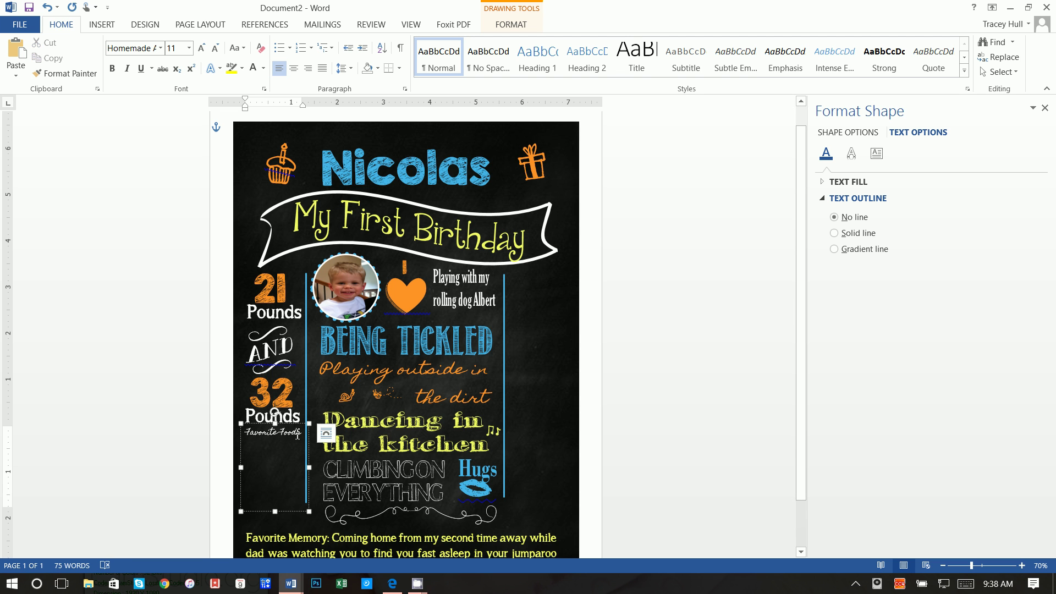
{"action": "left_click_drag", "start_coordinate": [247, 434], "coordinate": [323, 448]}
{"action": "left_click", "coordinate": [265, 68]}
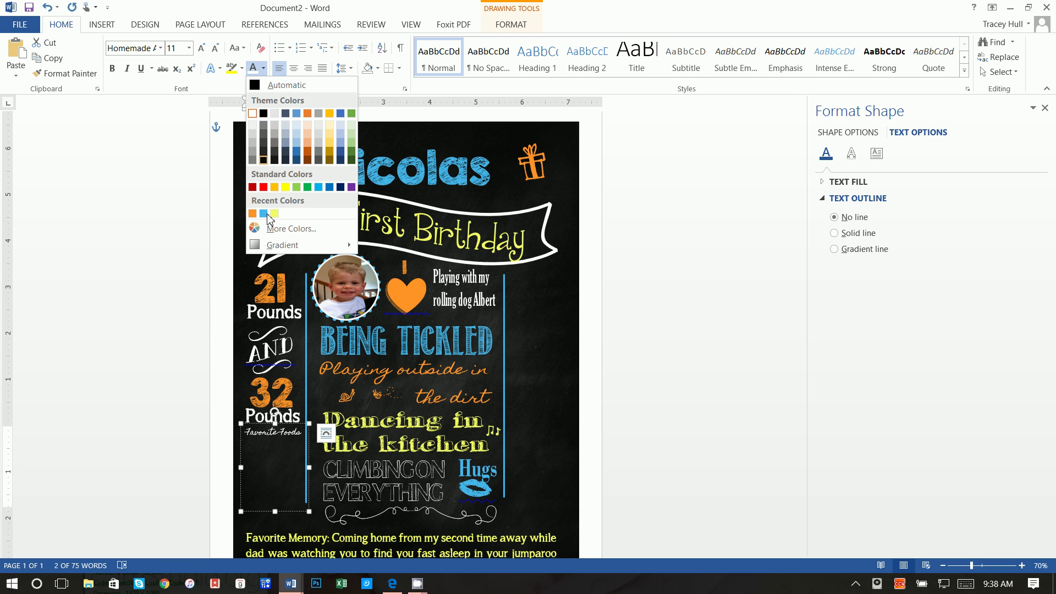
{"action": "left_click", "coordinate": [264, 214]}
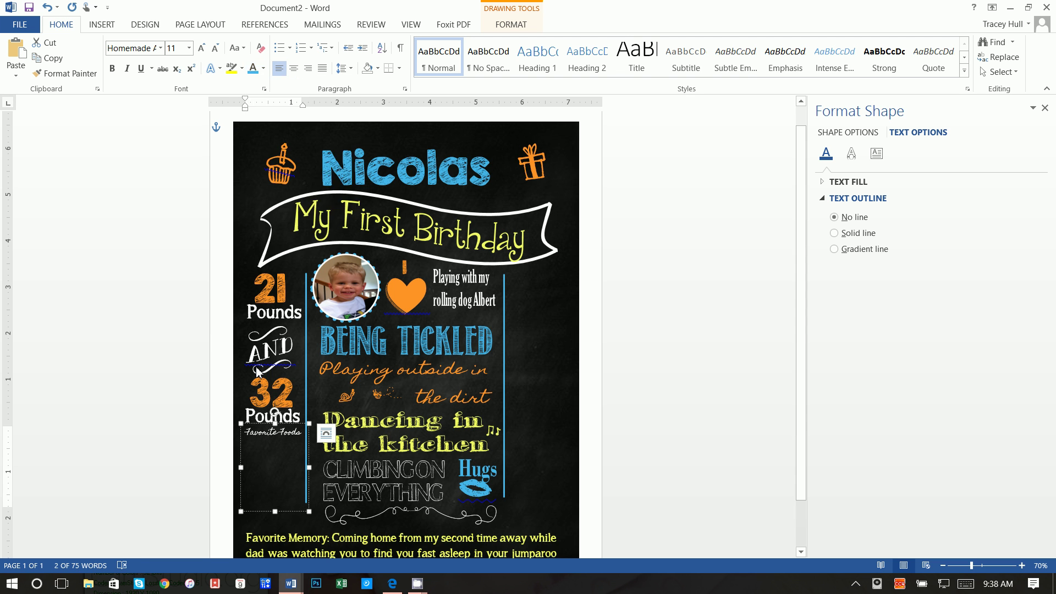
Step: Add "Avacado, Tofu, Cheese, Pizza" below the "Favorite Foods" heading and widen the text box slightly so the list wraps onto two lines
{"action": "left_click", "coordinate": [306, 433]}
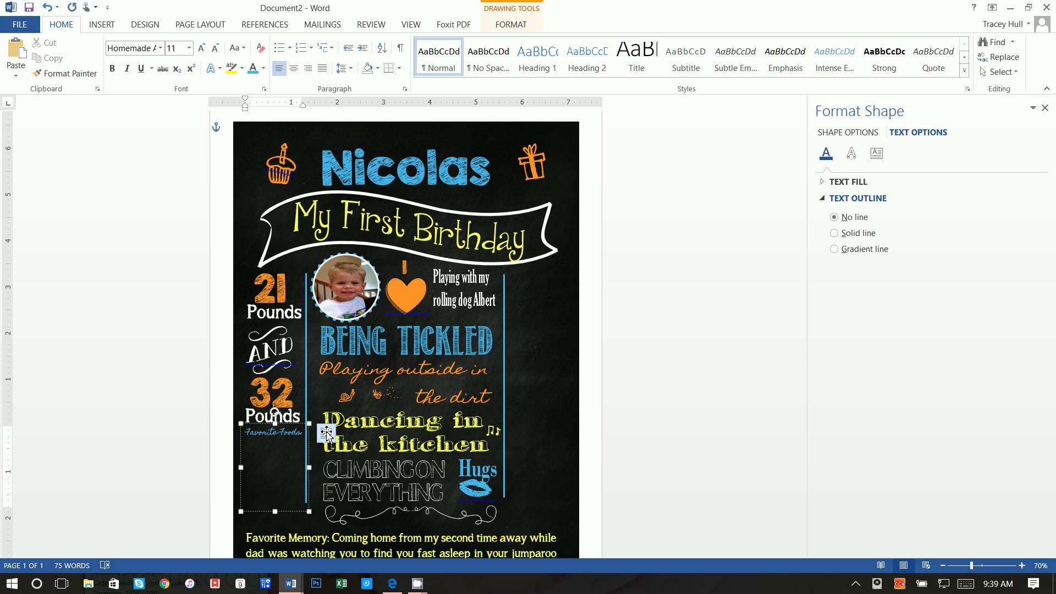
{"action": "type", "text": "A"}
{"action": "key", "text": "BackSpace"}
{"action": "key", "text": "BackSpace"}
{"action": "type", "text": "u, Cheese, Pizza"}
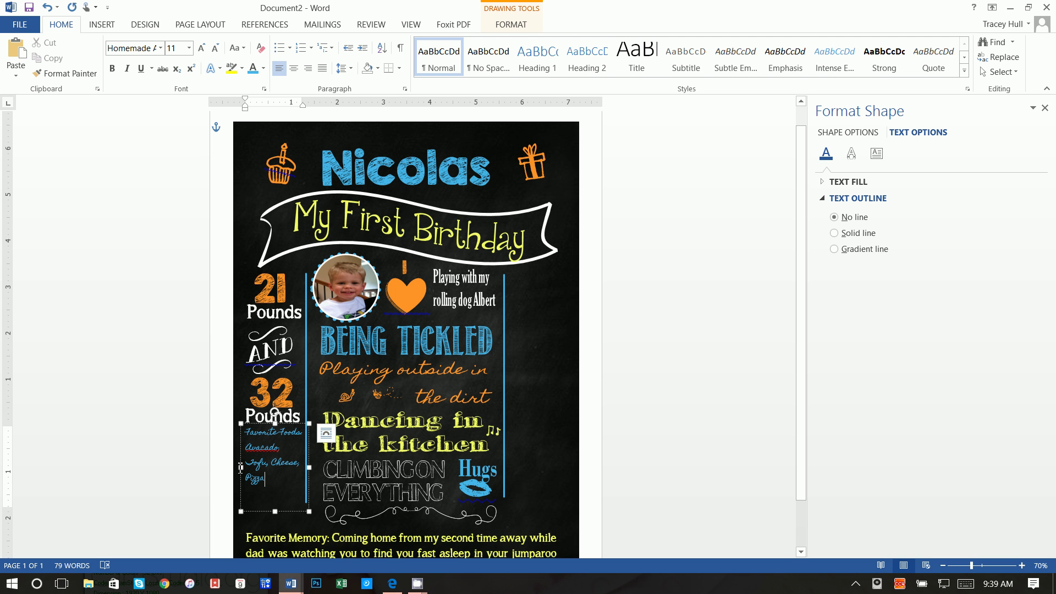
{"action": "left_click_drag", "start_coordinate": [241, 468], "coordinate": [235, 468]}
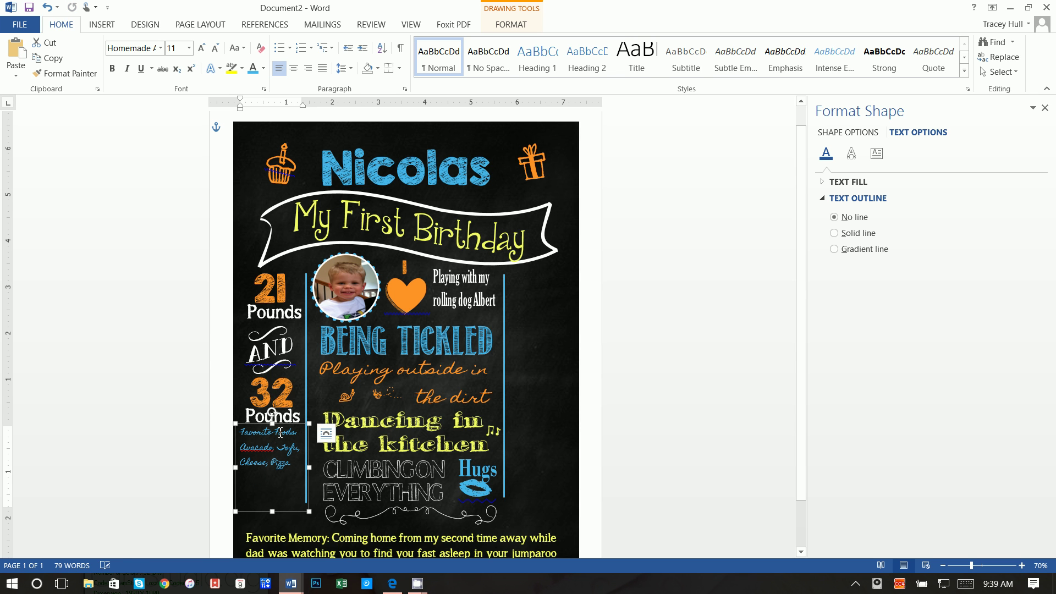
{"action": "left_click_drag", "start_coordinate": [287, 423], "coordinate": [290, 423]}
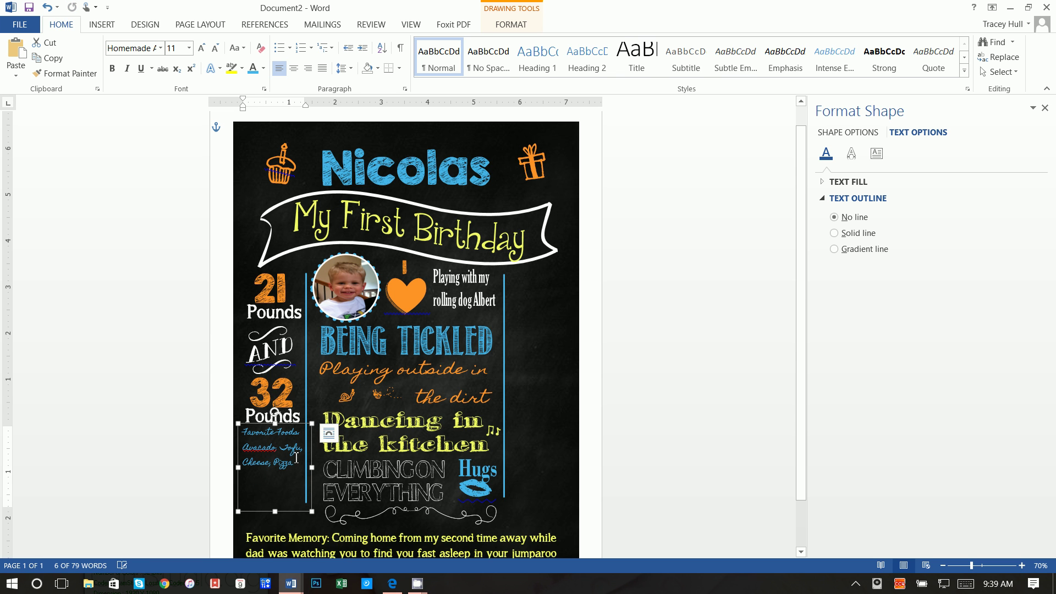
Step: Correct the misspelled food name to "Avocado" using the spelling suggestion
{"action": "double_click", "coordinate": [254, 452]}
{"action": "right_click", "coordinate": [254, 452]}
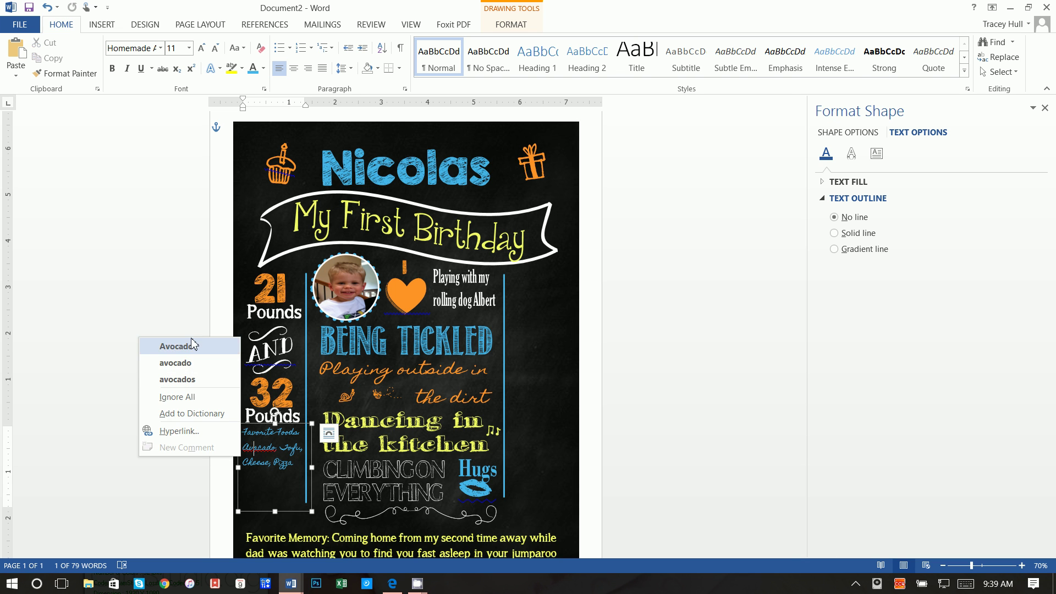
{"action": "left_click", "coordinate": [191, 345]}
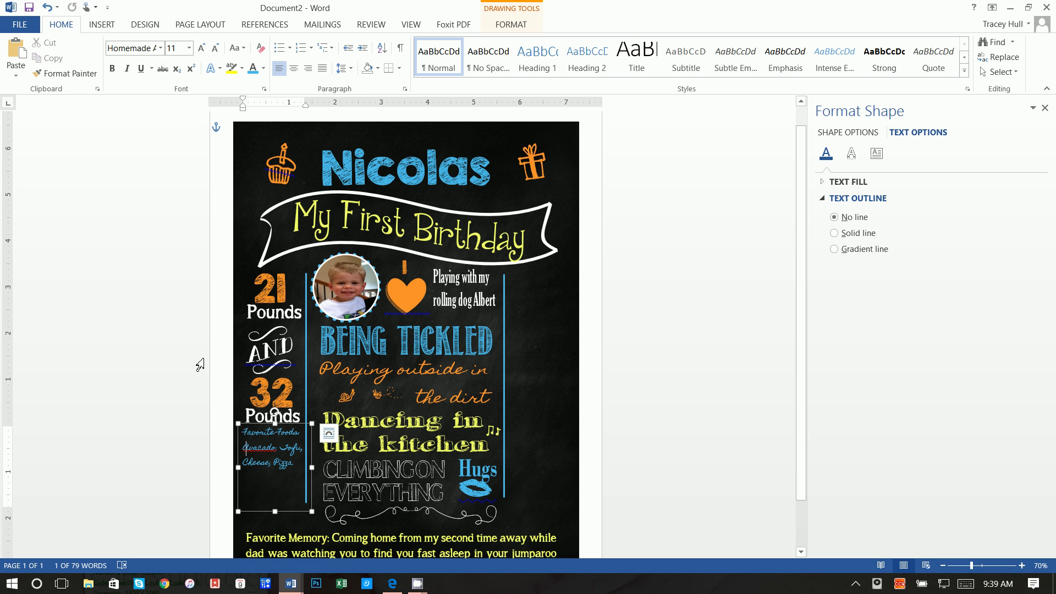
Step: Shorten the Favorite Foods text box to fit its text and place a duplicate of the box directly below it
{"action": "right_click", "coordinate": [279, 512]}
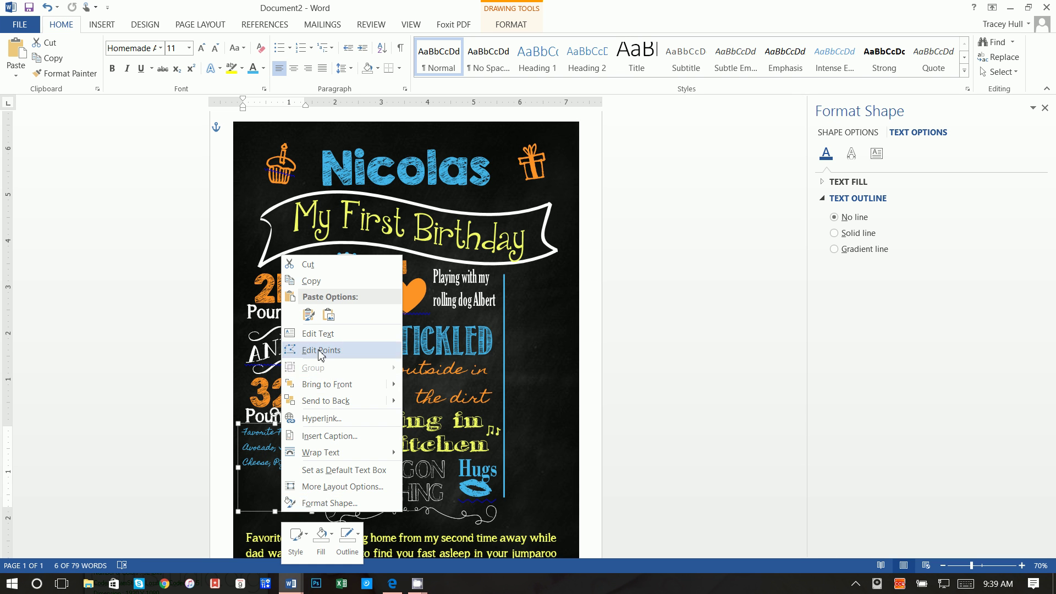
{"action": "left_click", "coordinate": [323, 287]}
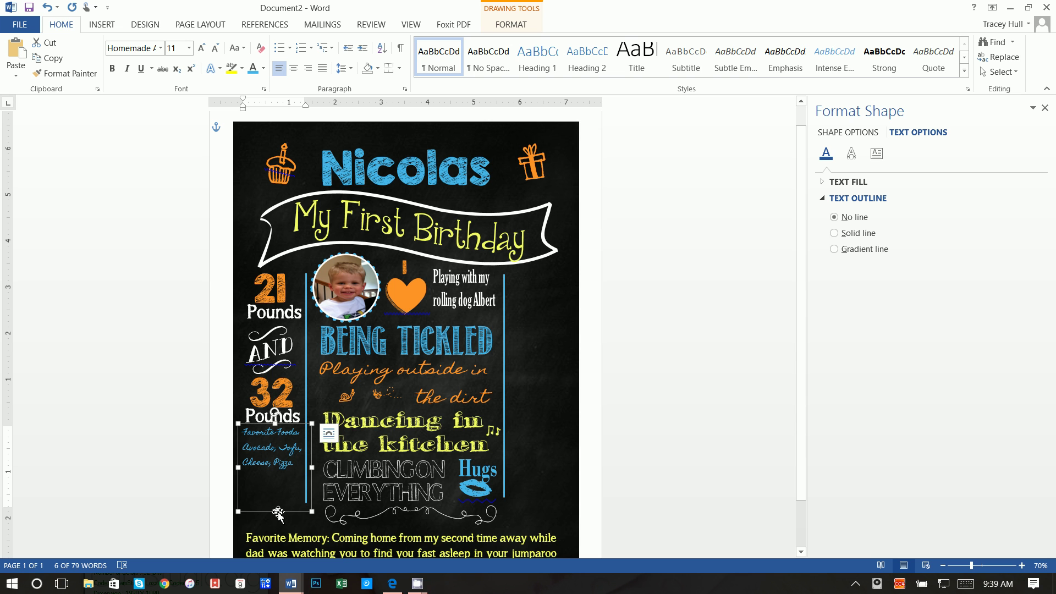
{"action": "left_click_drag", "start_coordinate": [275, 511], "coordinate": [279, 478]}
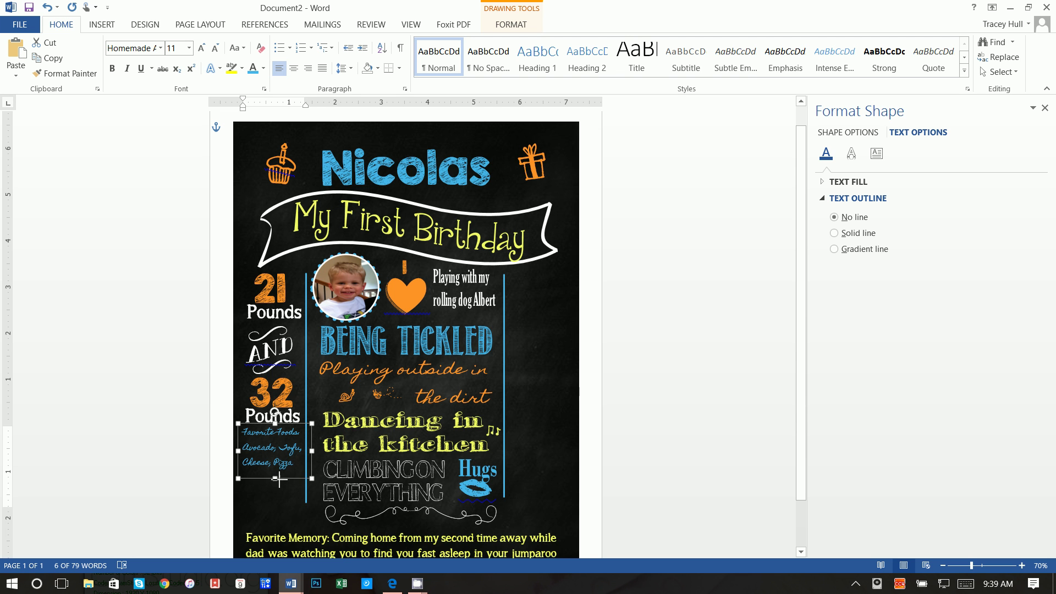
{"action": "left_click", "coordinate": [585, 393]}
{"action": "right_click", "coordinate": [585, 392]}
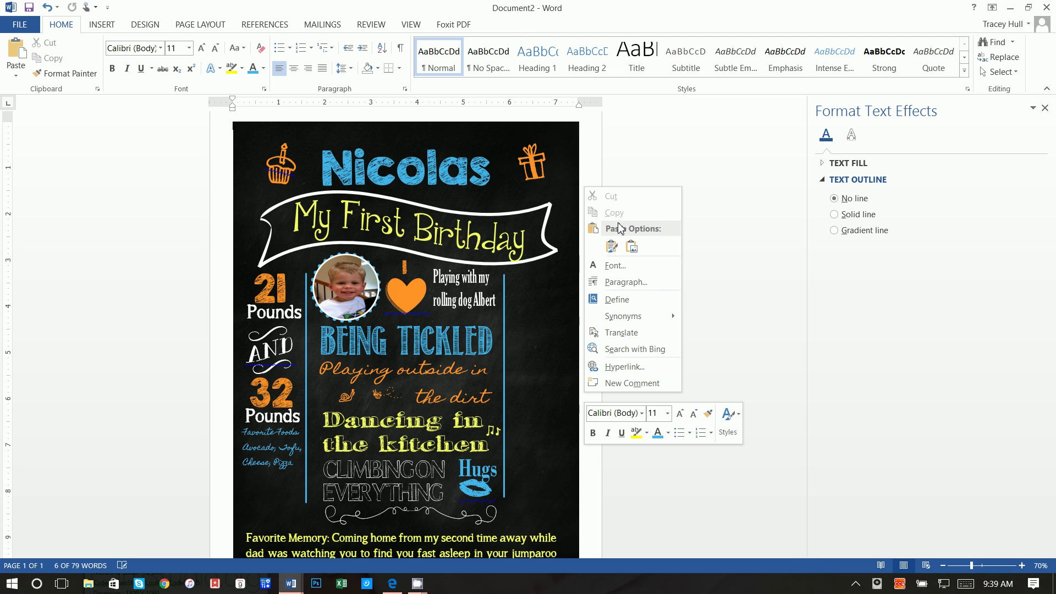
{"action": "left_click", "coordinate": [614, 248]}
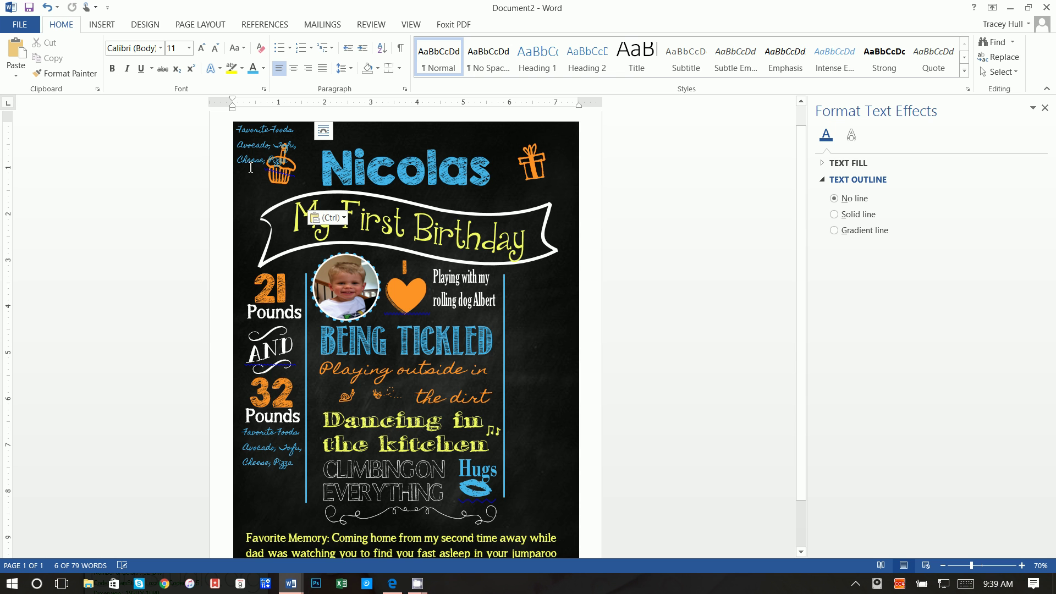
{"action": "left_click", "coordinate": [242, 167]}
{"action": "left_click_drag", "start_coordinate": [246, 211], "coordinate": [251, 501]}
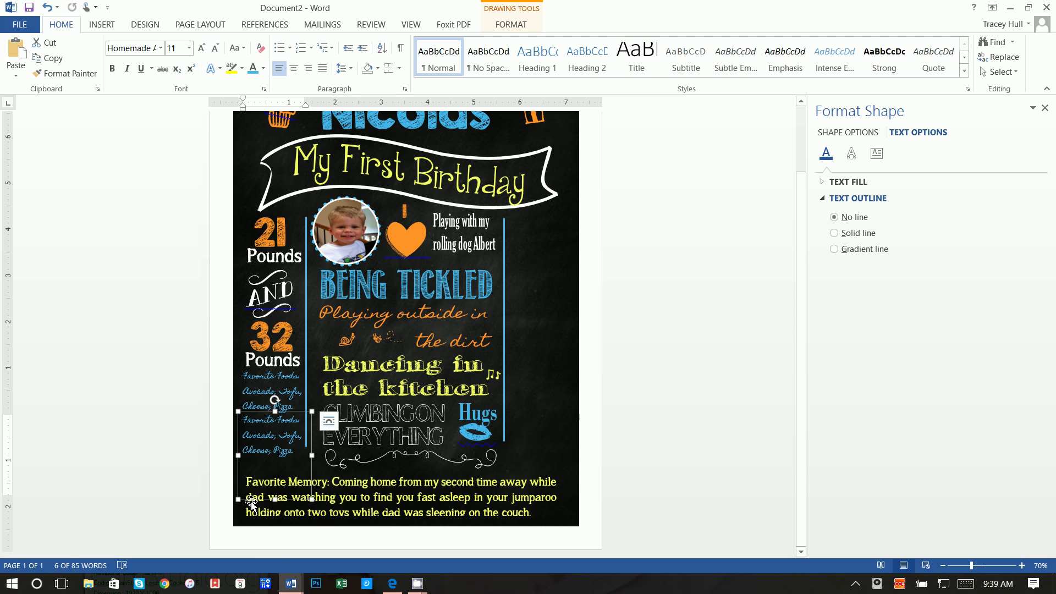
Step: Replace the text in the duplicated text box with the heading "Favorite Songs"
{"action": "left_click_drag", "start_coordinate": [307, 465], "coordinate": [216, 408]}
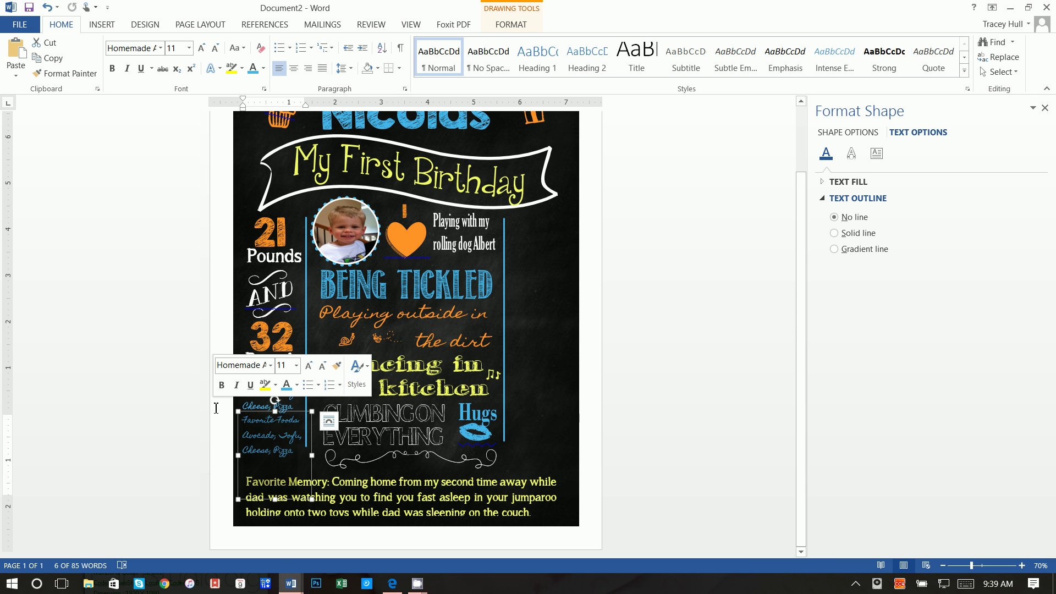
{"action": "type", "text": "Favo"}
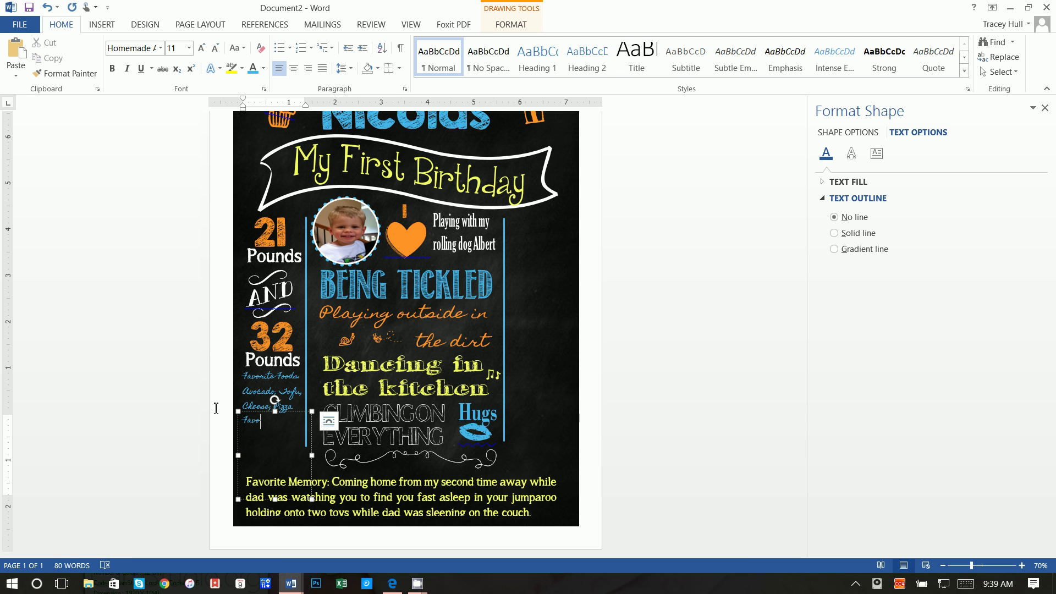
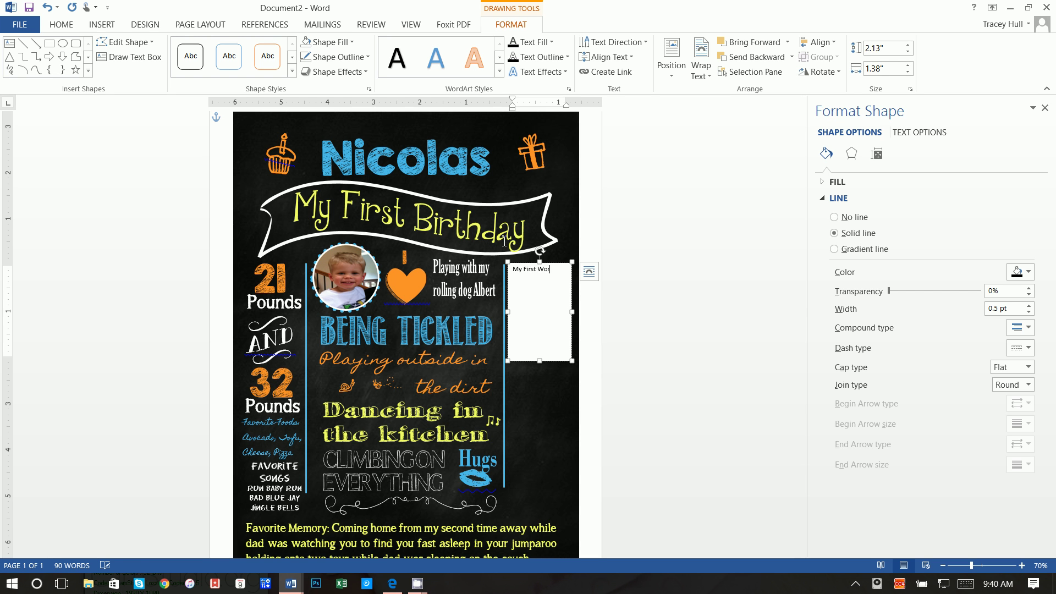
Step: Fill the new text box beside the right blue line with "My First Words:" followed by Mama, Dada, Nana (Banana) and No on separate lines
{"action": "key", "text": "Return"}
{"action": "key", "text": "Return"}
{"action": "right_click", "coordinate": [548, 317]}
{"action": "left_click", "coordinate": [484, 332]}
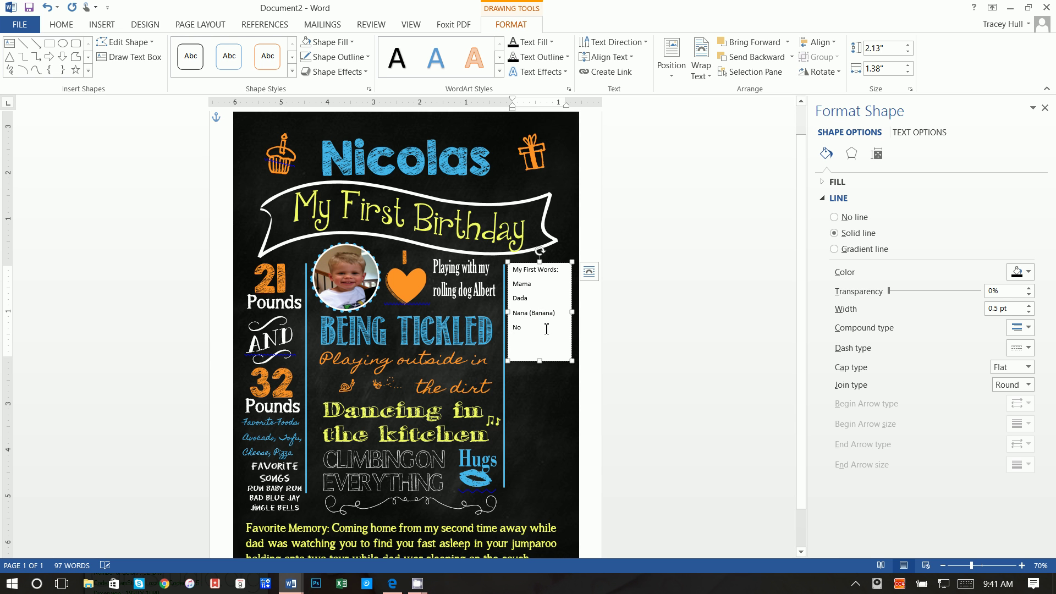
Step: Set the spacing after all "My First Words" paragraphs to 0 pt and tighten their line spacing
{"action": "left_click_drag", "start_coordinate": [536, 354], "coordinate": [511, 267]}
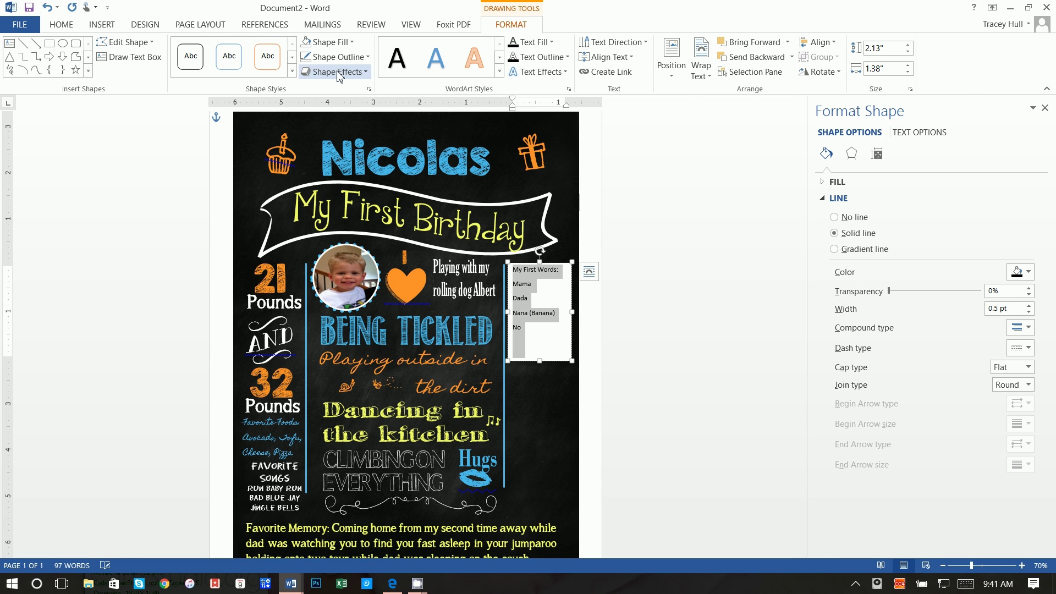
{"action": "left_click", "coordinate": [61, 24]}
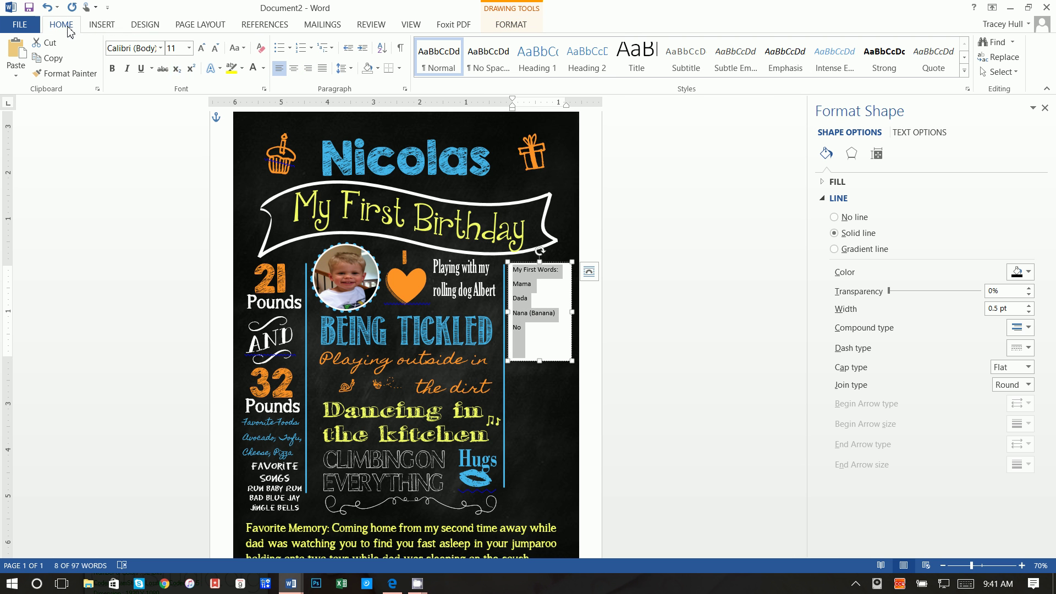
{"action": "left_click", "coordinate": [344, 68]}
{"action": "left_click", "coordinate": [356, 178]}
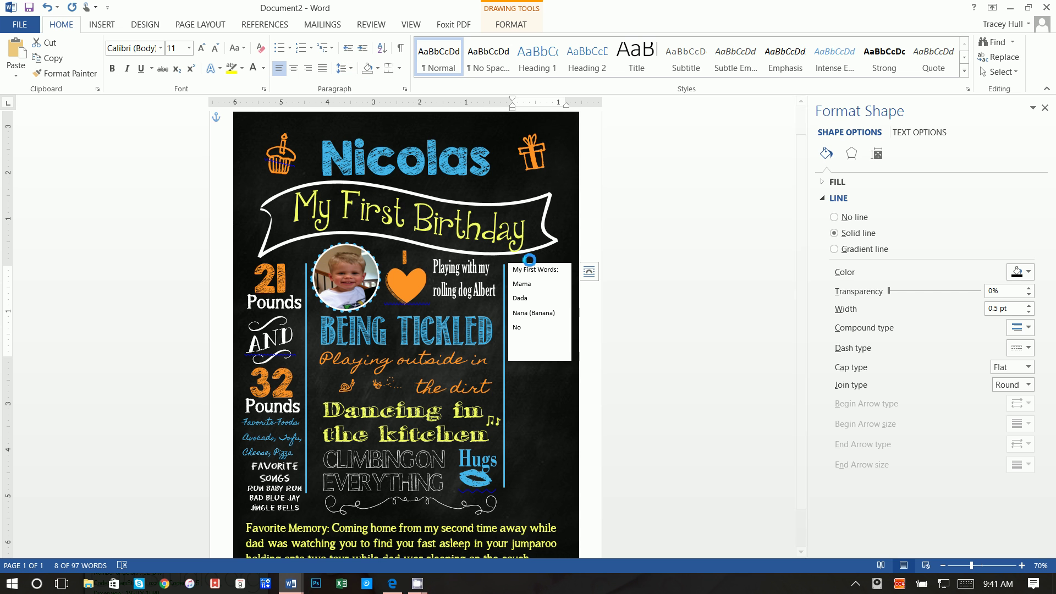
{"action": "left_click", "coordinate": [660, 364]}
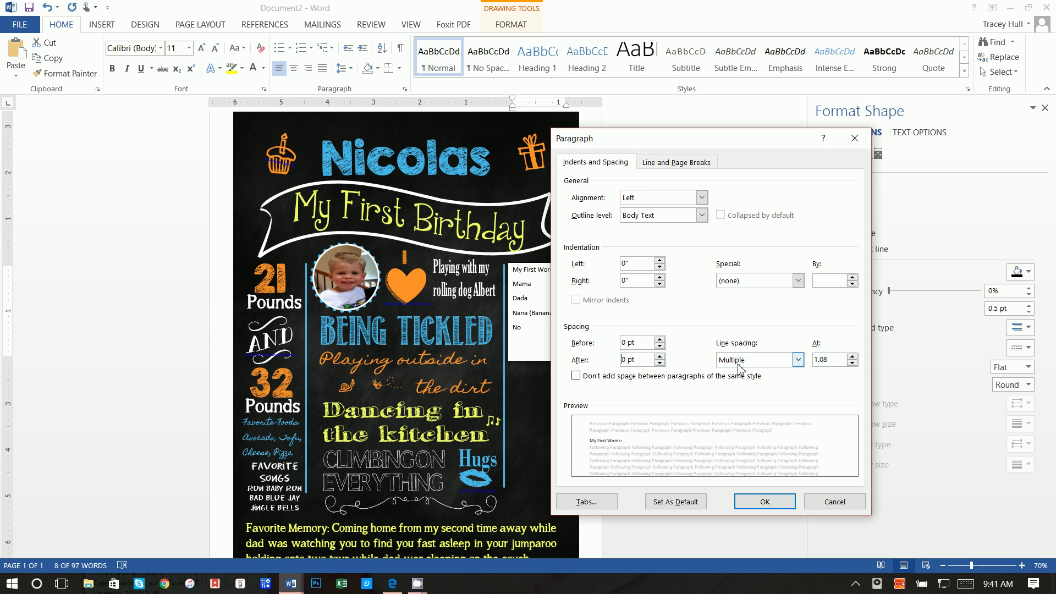
{"action": "left_click", "coordinate": [743, 360]}
{"action": "left_click", "coordinate": [745, 372]}
{"action": "left_click", "coordinate": [761, 502]}
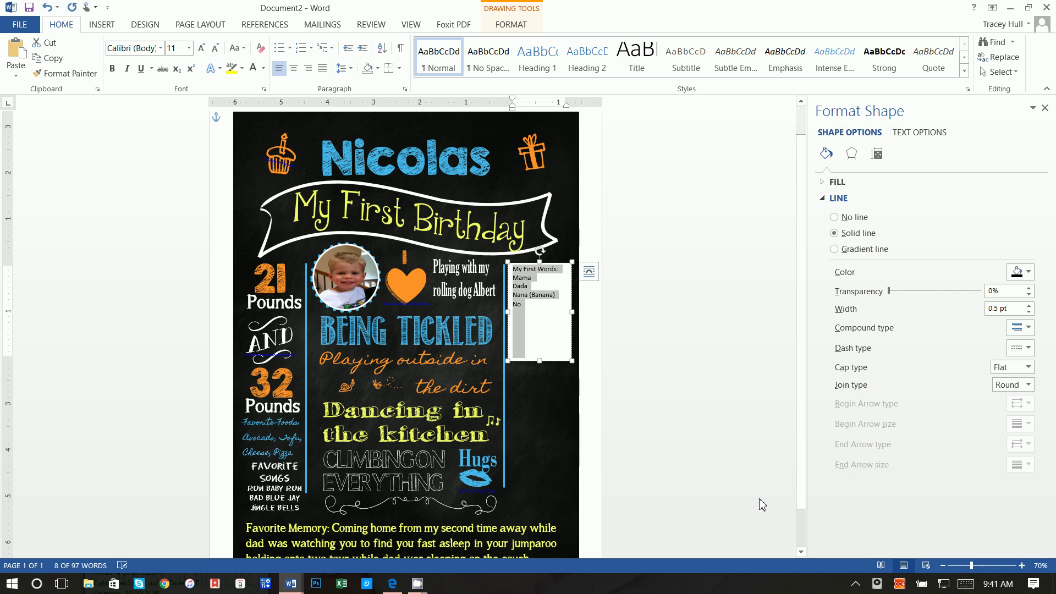
Step: Set the "My First Words" list in Bradley Hand ITC at size 18
{"action": "left_click", "coordinate": [161, 48]}
{"action": "type", "text": "Bodoni MT"}
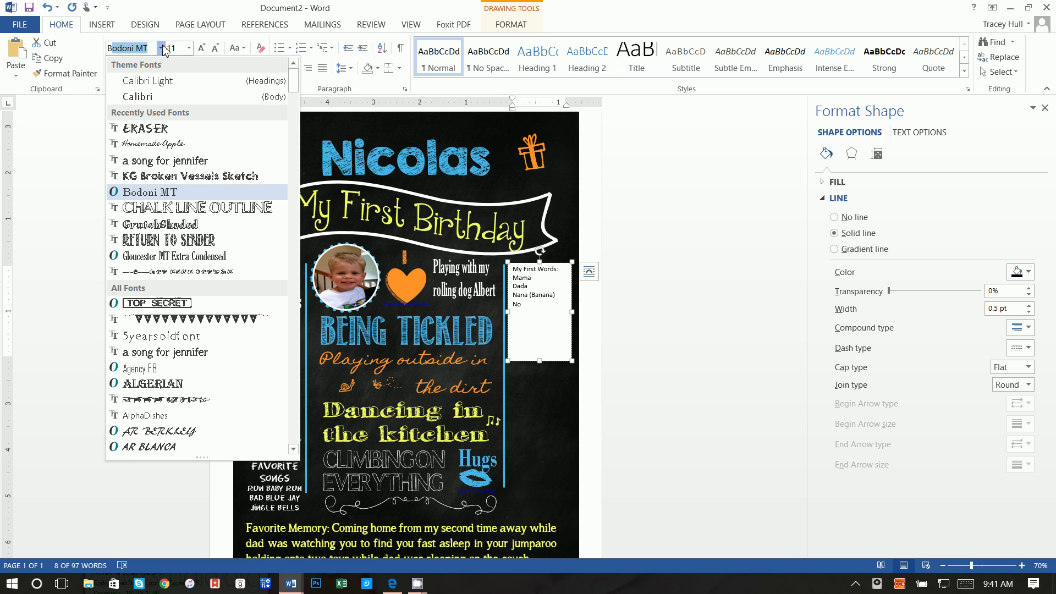
{"action": "type", "text": "Bran"}
{"action": "key", "text": "BackSpace"}
{"action": "type", "text": "dley Hand"}
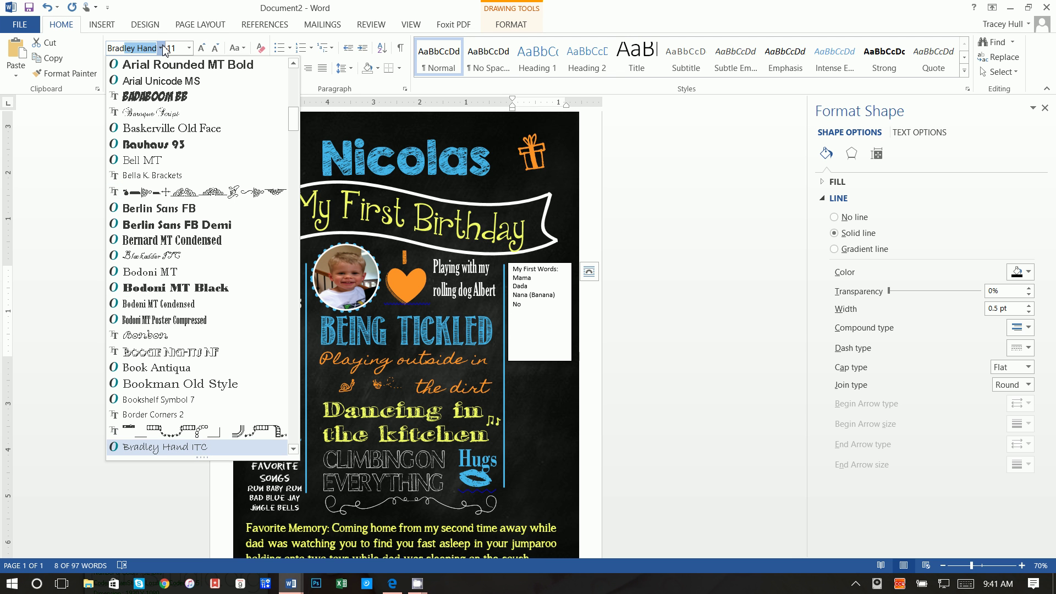
{"action": "key", "text": "Return"}
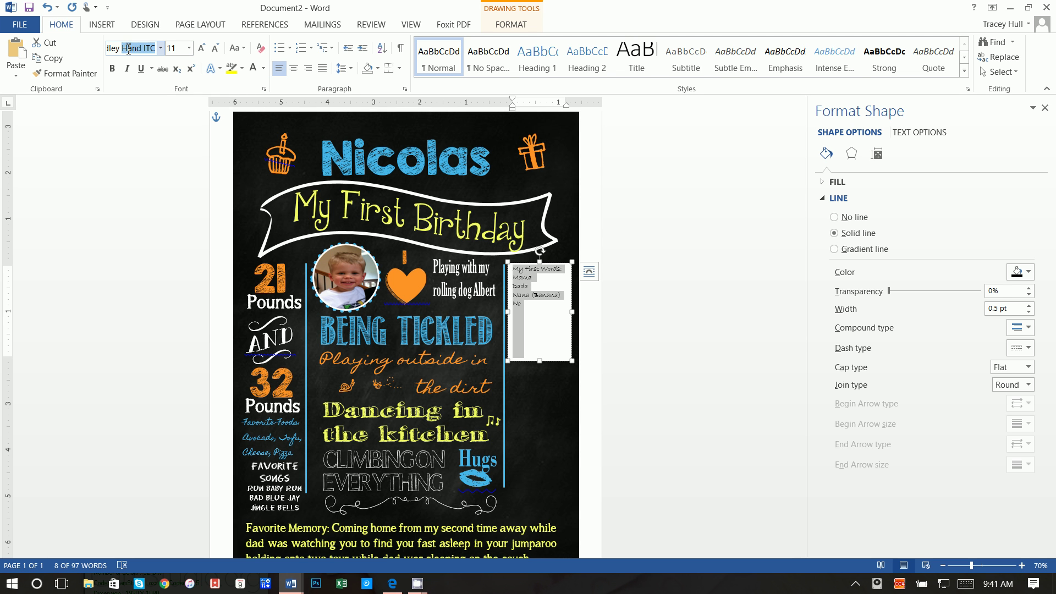
{"action": "left_click", "coordinate": [178, 48]}
{"action": "type", "text": "18"}
{"action": "key", "text": "Return"}
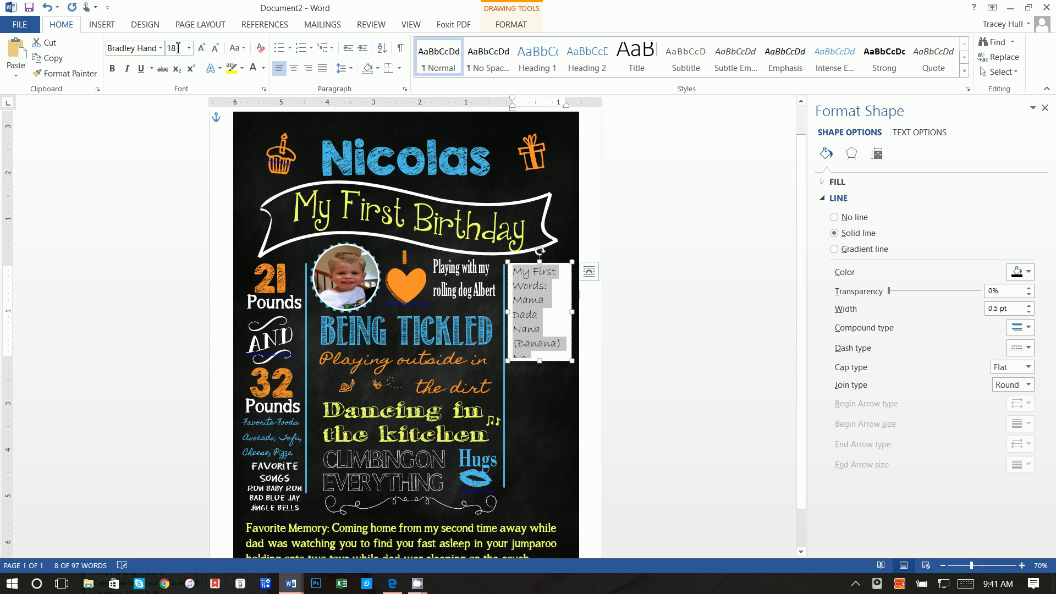
Step: Color the "My First Words" list orange and center it in its text box, extended to 2.29" high
{"action": "left_click", "coordinate": [264, 68]}
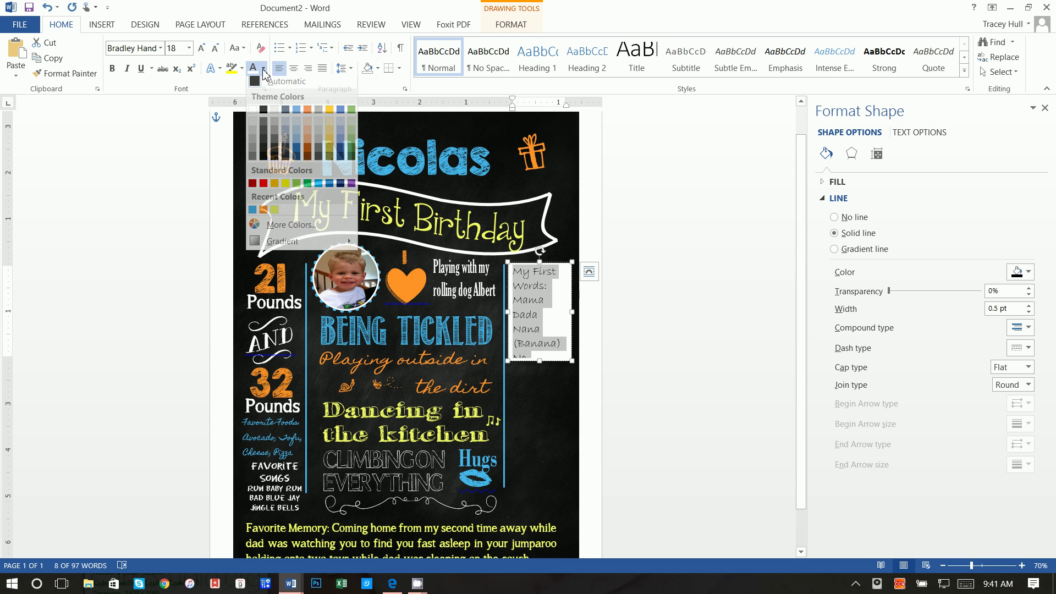
{"action": "left_click", "coordinate": [263, 213]}
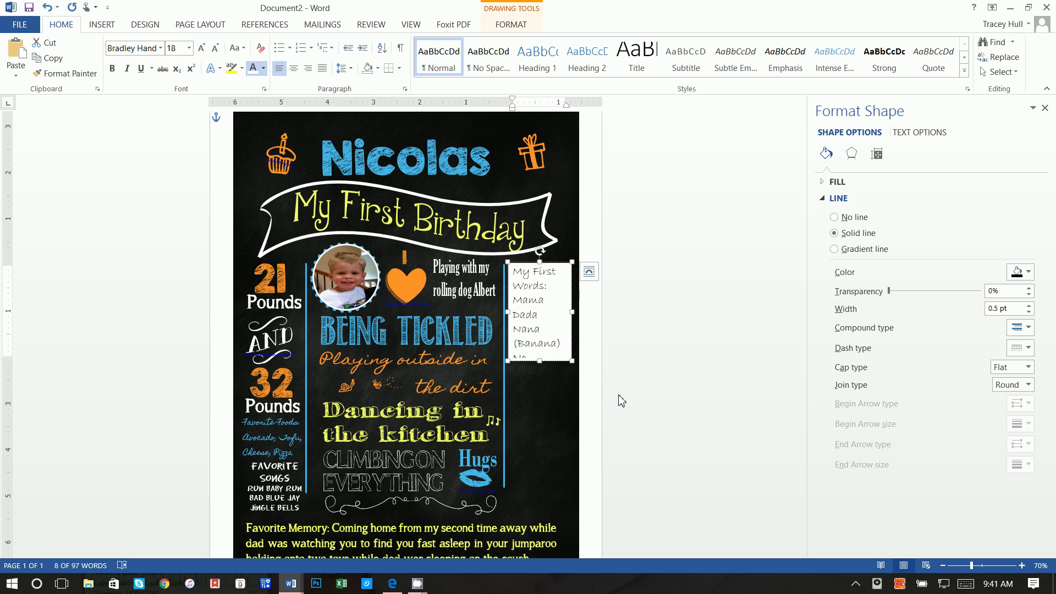
{"action": "left_click_drag", "start_coordinate": [572, 361], "coordinate": [572, 370]}
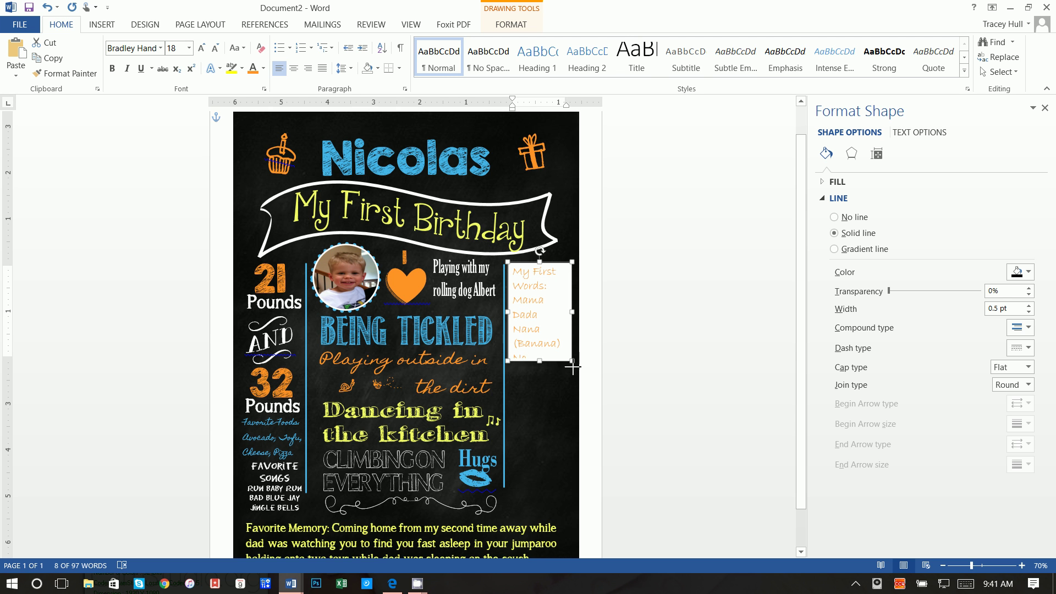
{"action": "left_click", "coordinate": [294, 69]}
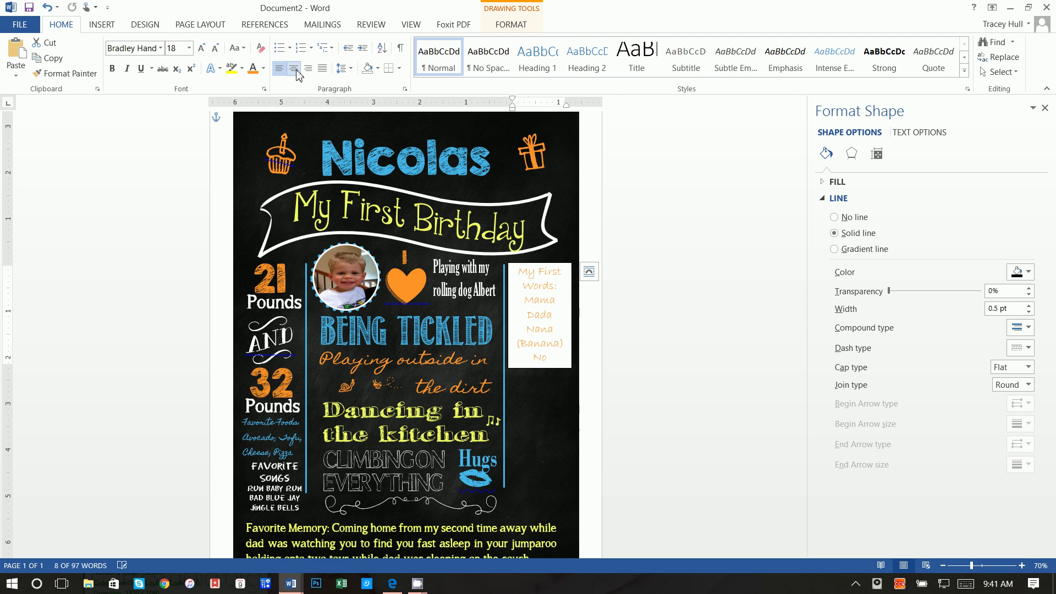
Step: Remove the white fill and the outline from the "My First Words" text box
{"action": "left_click", "coordinate": [519, 27]}
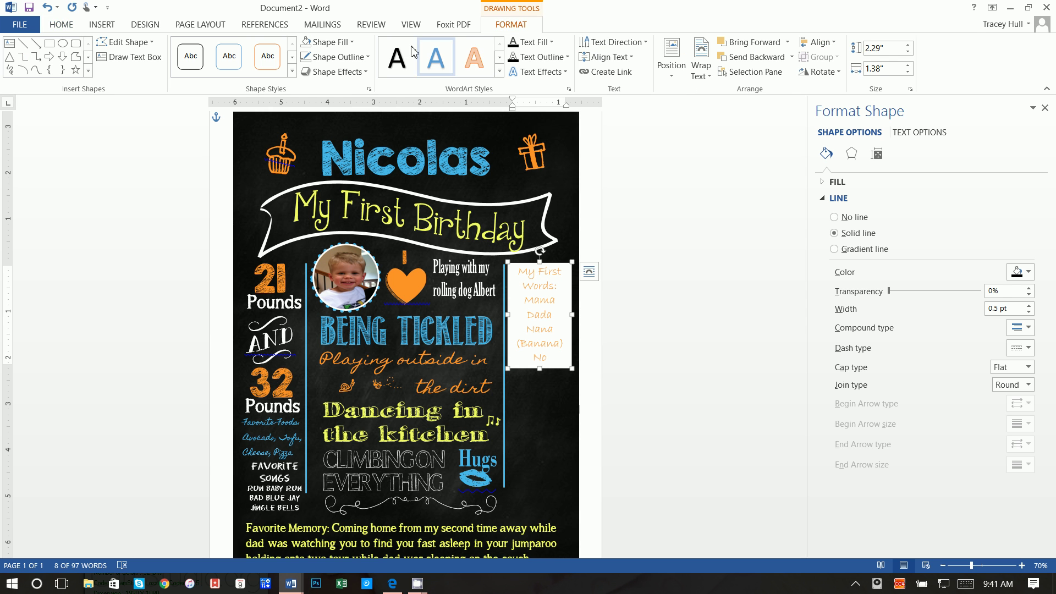
{"action": "left_click", "coordinate": [306, 58]}
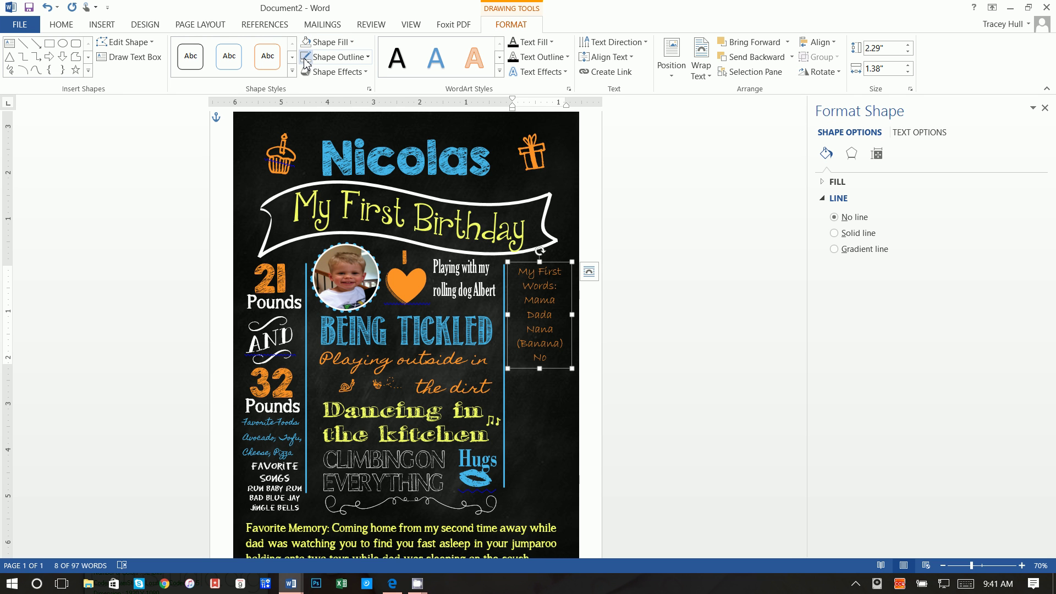
Step: Draw a text box about 1.02" high and 1.3" wide below the "My First Words" list, reading "My Lovie:" and "Polka-dot Dog" on separate lines
{"action": "left_click", "coordinate": [102, 26]}
{"action": "left_click", "coordinate": [734, 65]}
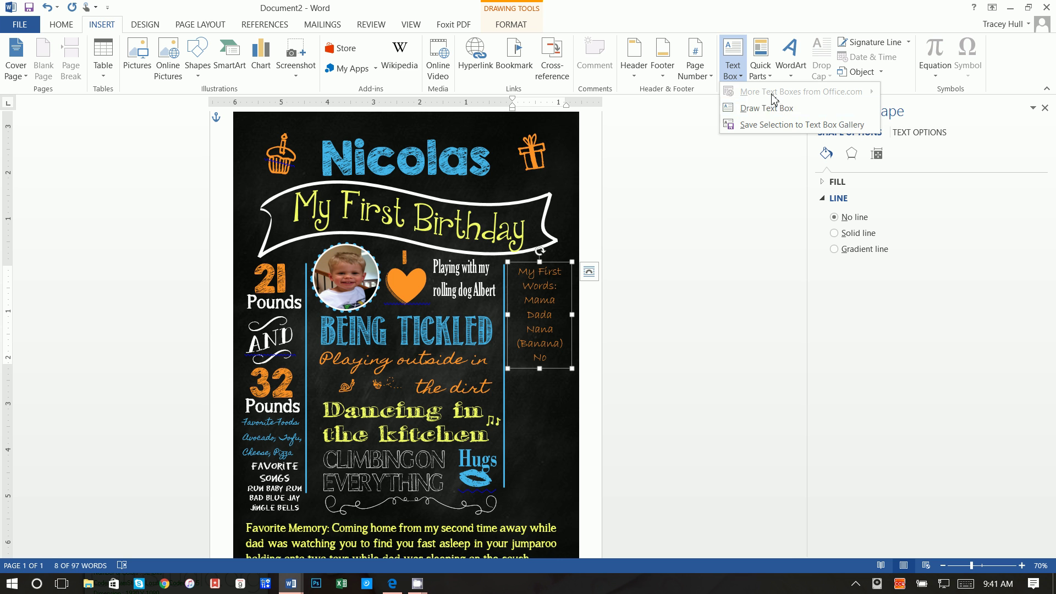
{"action": "left_click", "coordinate": [767, 108]}
{"action": "left_click_drag", "start_coordinate": [515, 373], "coordinate": [576, 421]}
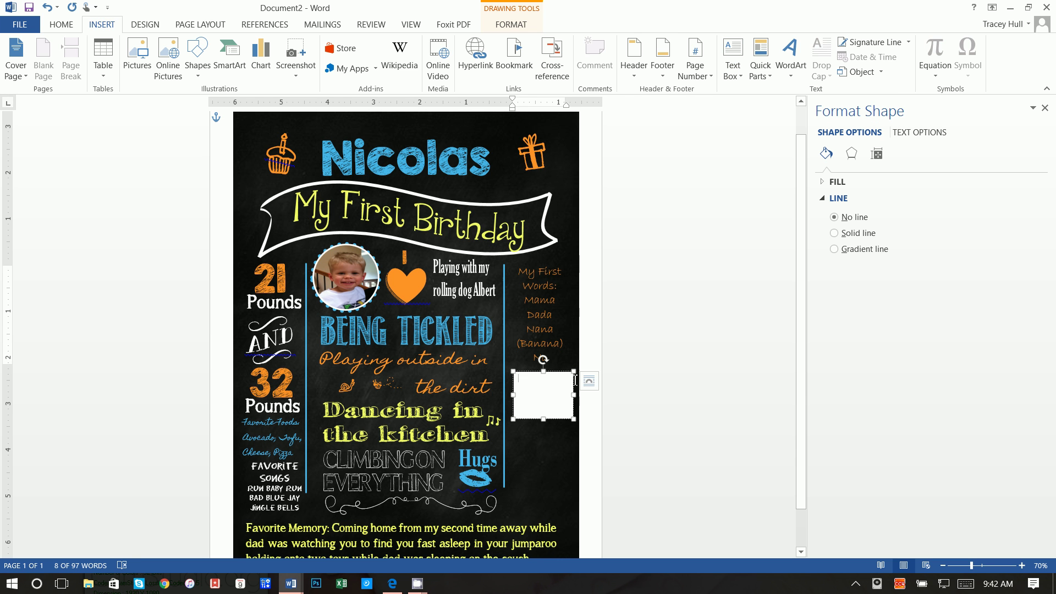
{"action": "type", "text": "My L"}
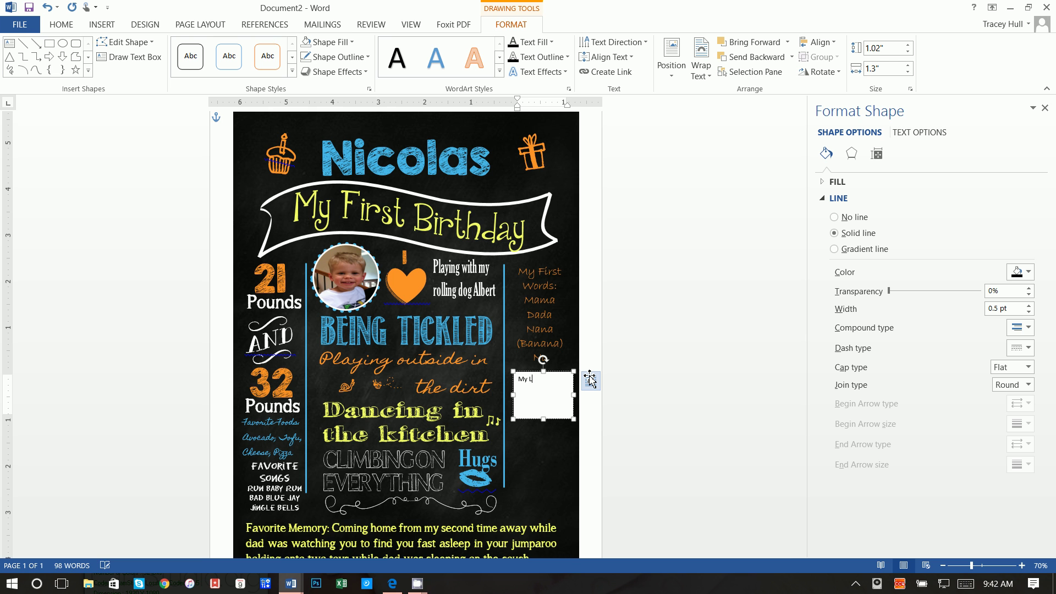
{"action": "type", "text": "ovie:"}
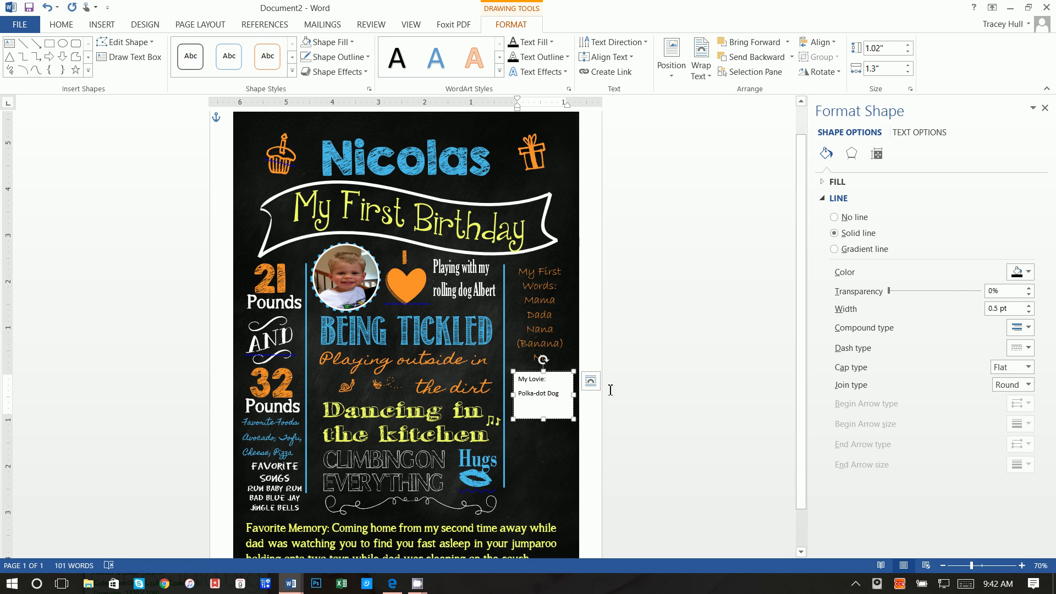
Step: Set the spacing after both "My Lovie" paragraphs to 0 pt and tighten their line spacing
{"action": "left_click_drag", "start_coordinate": [565, 402], "coordinate": [503, 375]}
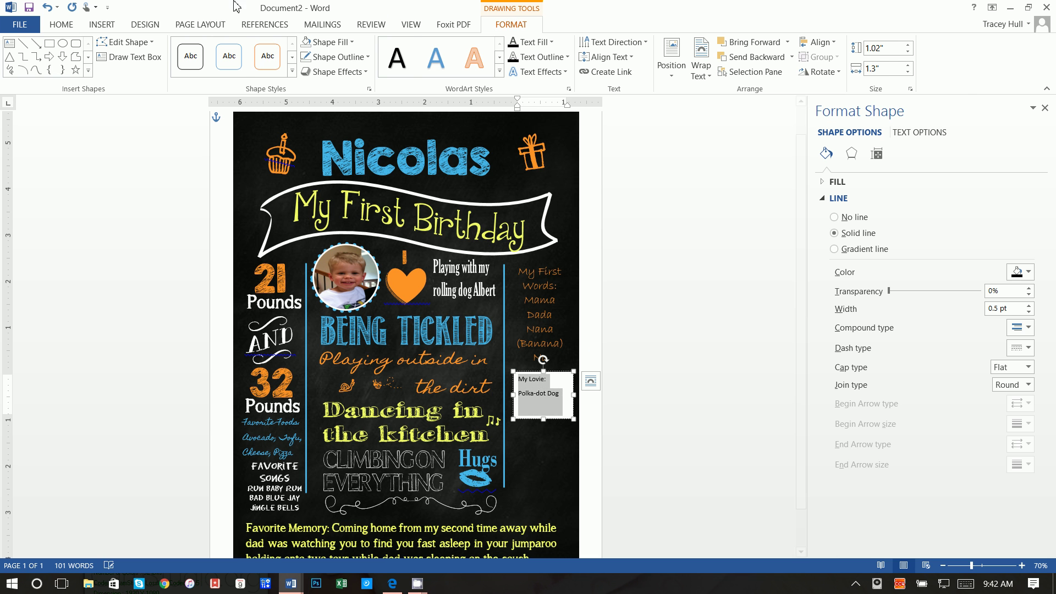
{"action": "left_click", "coordinate": [61, 24]}
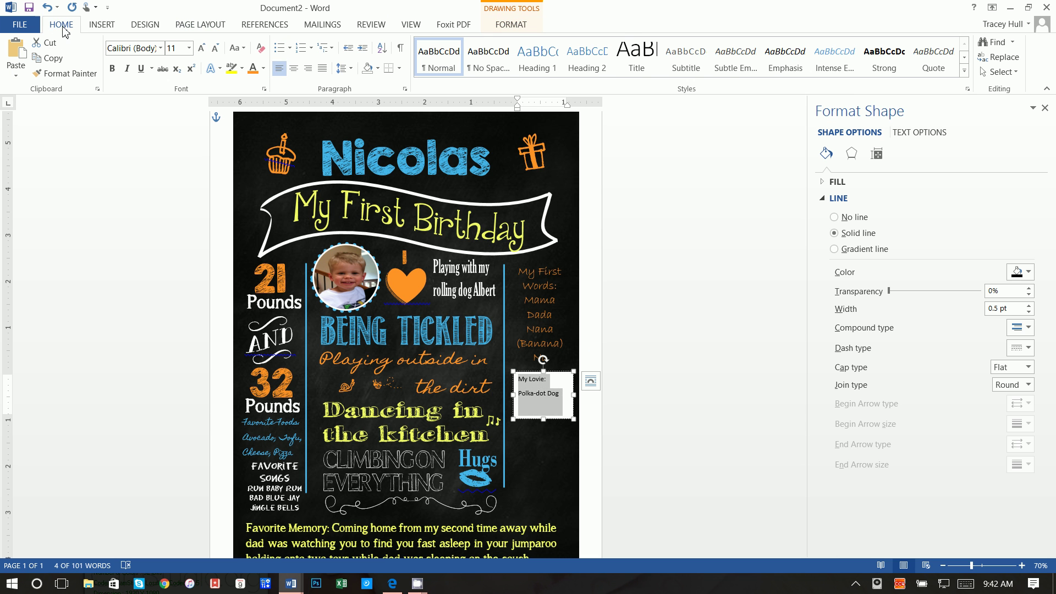
{"action": "left_click", "coordinate": [345, 68]}
{"action": "left_click", "coordinate": [365, 177]}
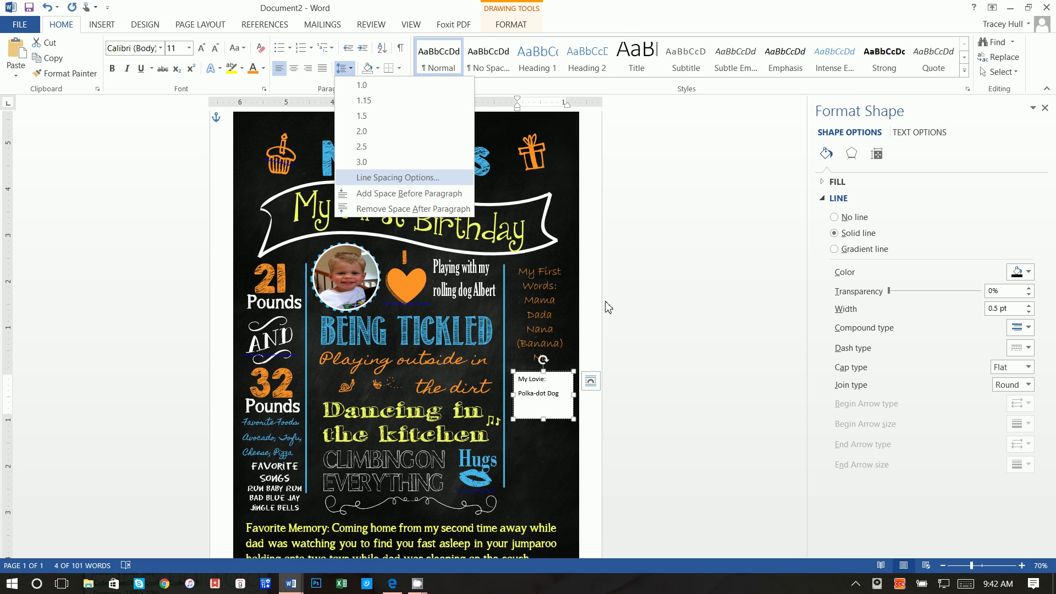
{"action": "left_click", "coordinate": [659, 362]}
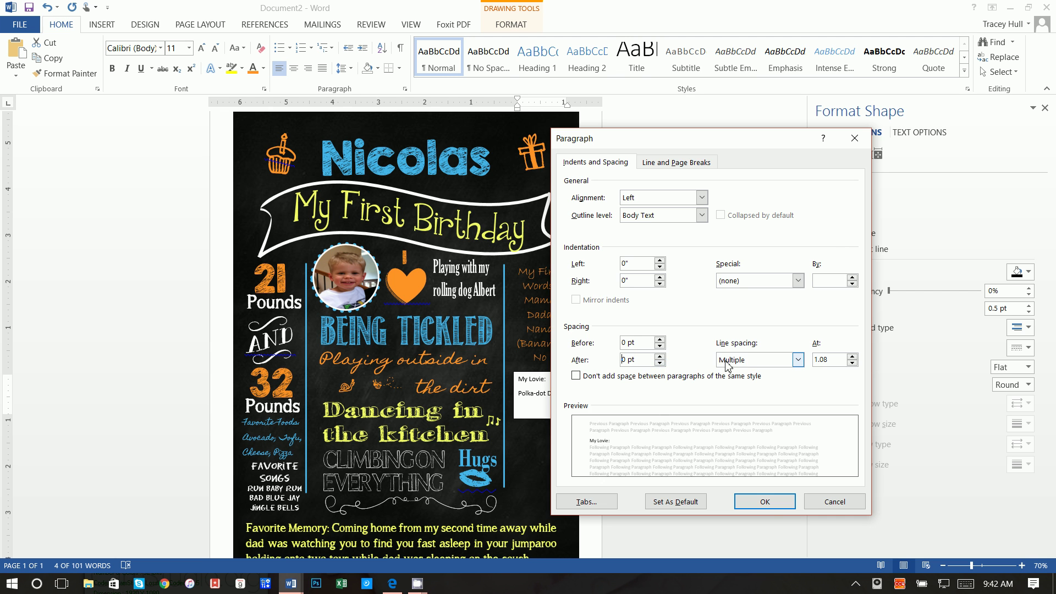
{"action": "left_click", "coordinate": [759, 359]}
{"action": "left_click", "coordinate": [737, 369]}
{"action": "left_click", "coordinate": [770, 506]}
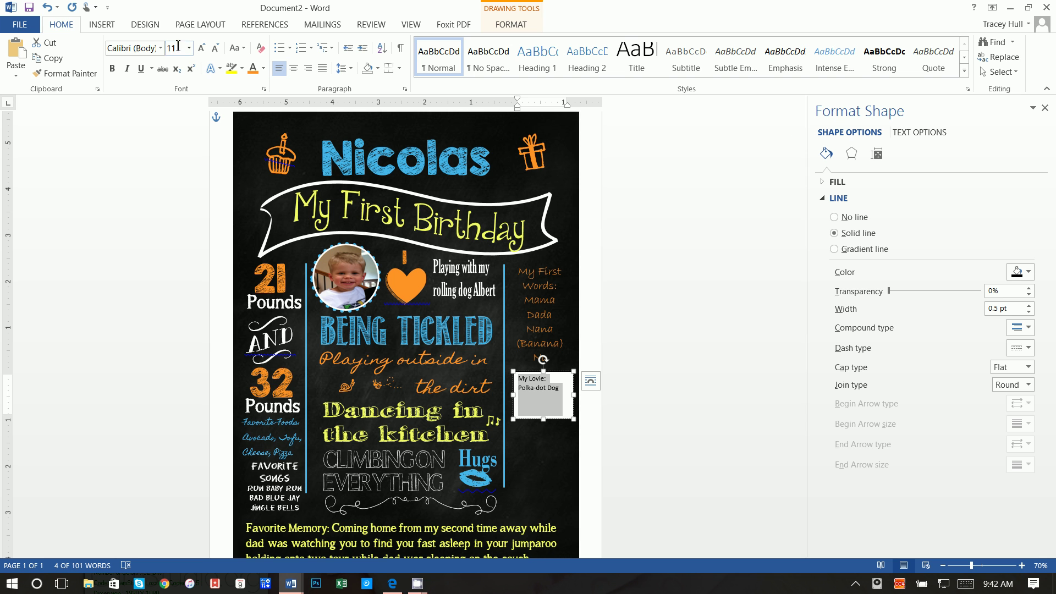
Step: Change the font of the "My Lovie" text to KBZipaDeeDooDah
{"action": "left_click", "coordinate": [160, 48]}
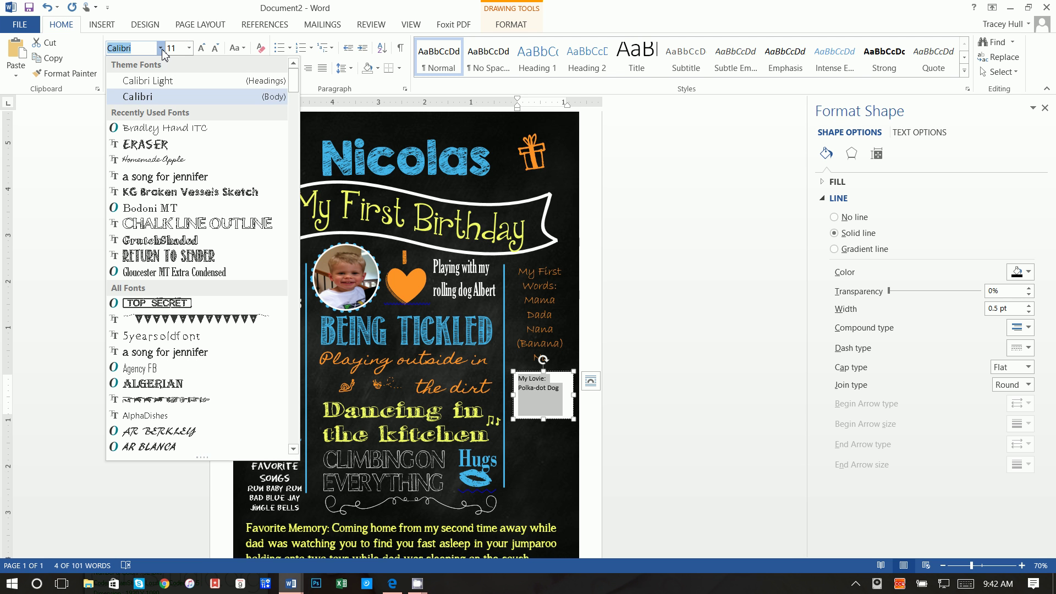
{"action": "type", "text": "KG"}
{"action": "type", "text": "B"}
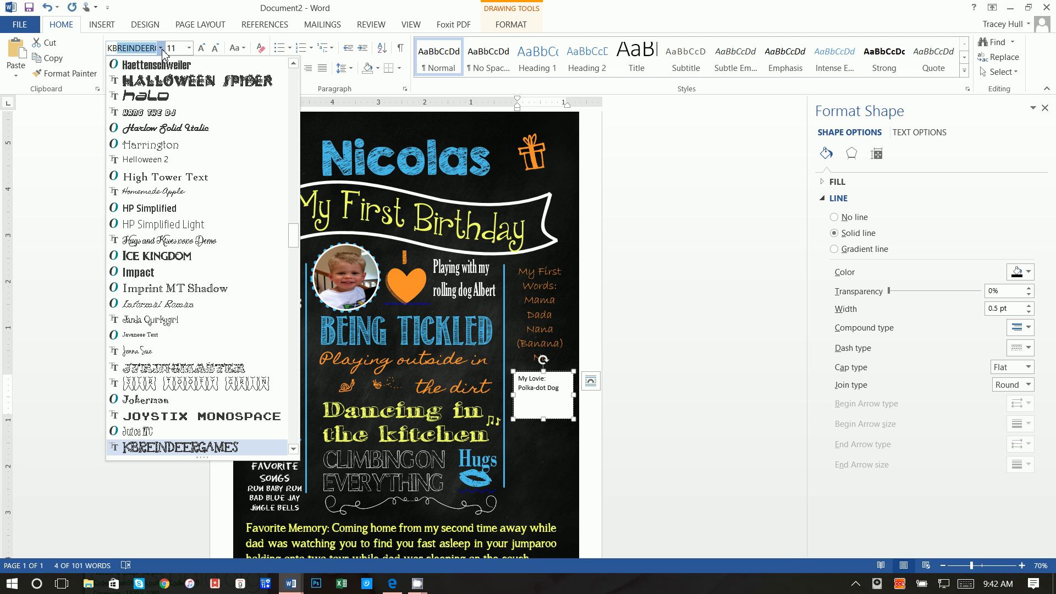
{"action": "type", "text": " z"}
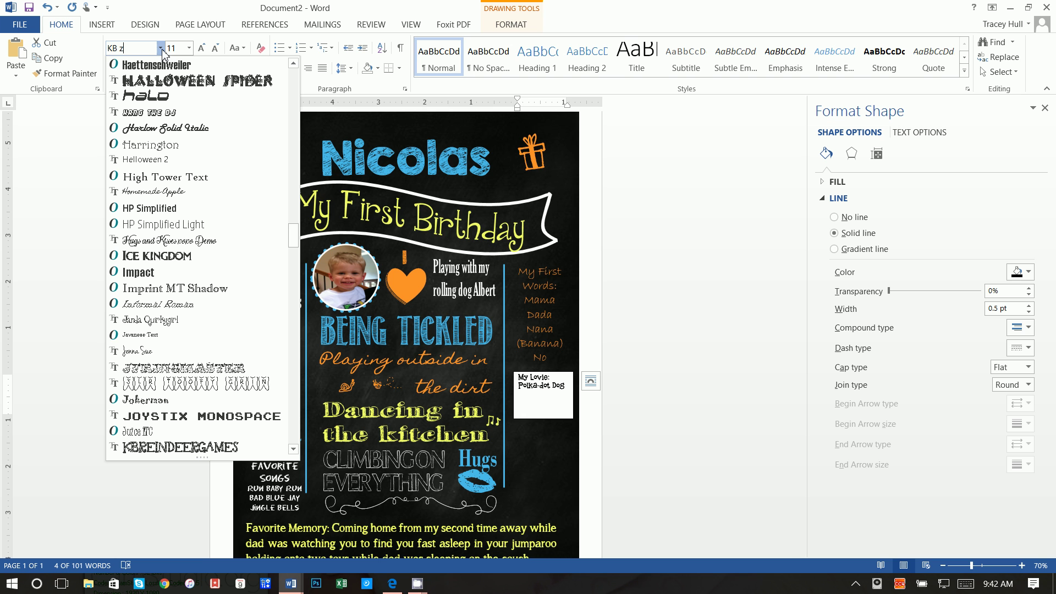
{"action": "scroll", "coordinate": [157, 344], "scroll_direction": "down", "scroll_amount": 2}
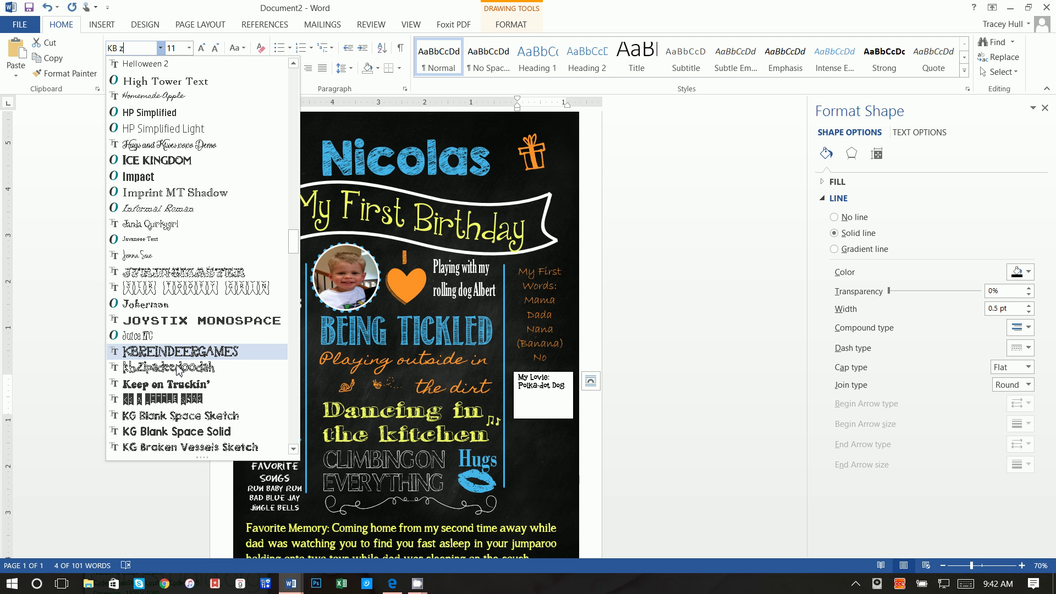
{"action": "scroll", "coordinate": [178, 371], "scroll_direction": "down", "scroll_amount": 1}
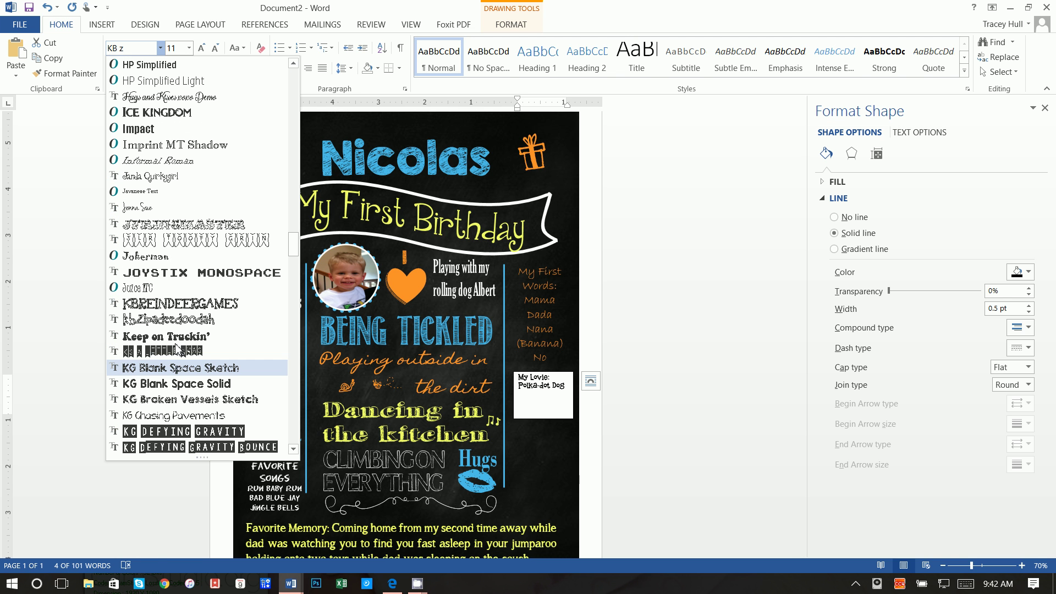
{"action": "left_click", "coordinate": [210, 322]}
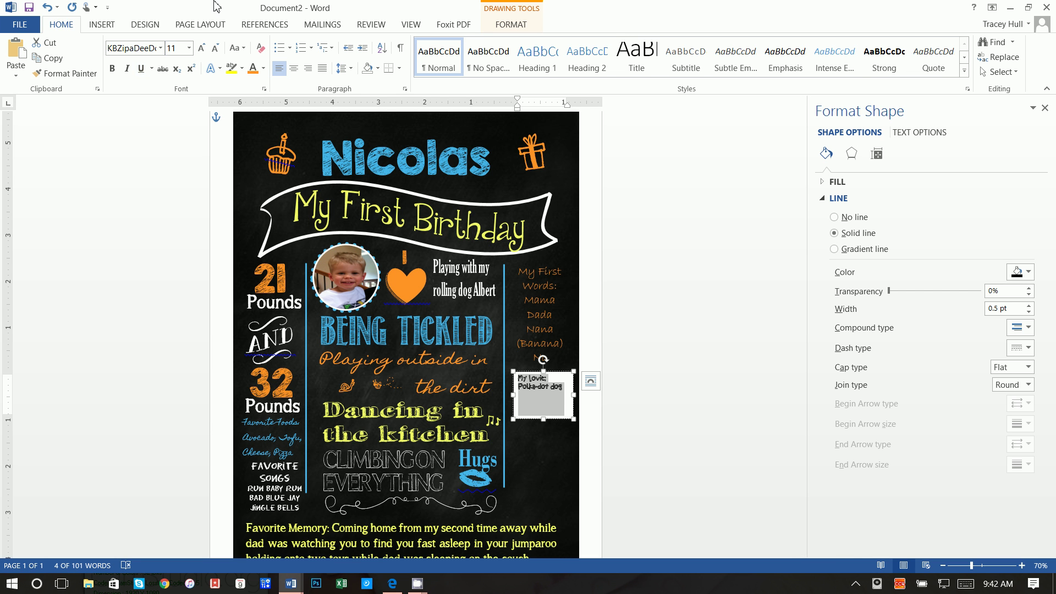
Step: Format the "My Lovie" text at size 18 in the recently used blue, centered in its box
{"action": "left_click", "coordinate": [178, 47]}
{"action": "key", "text": "Return"}
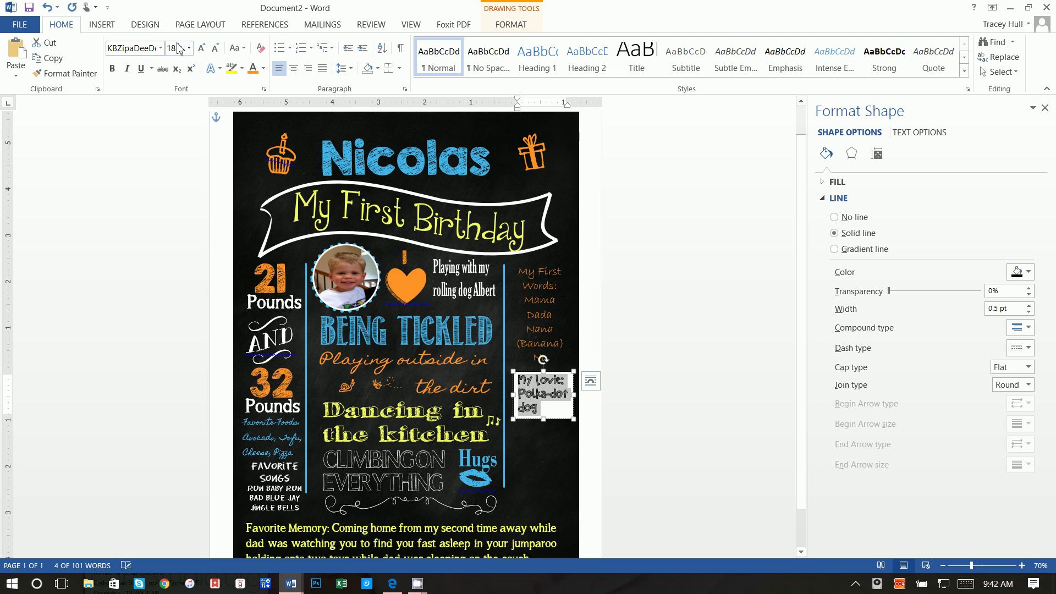
{"action": "left_click", "coordinate": [263, 68]}
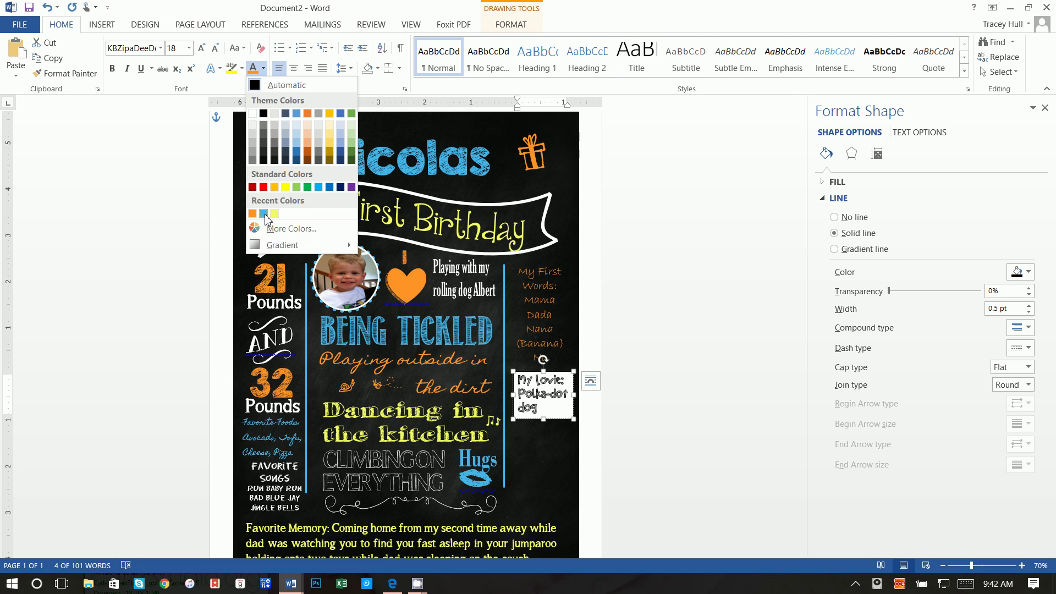
{"action": "left_click", "coordinate": [264, 214]}
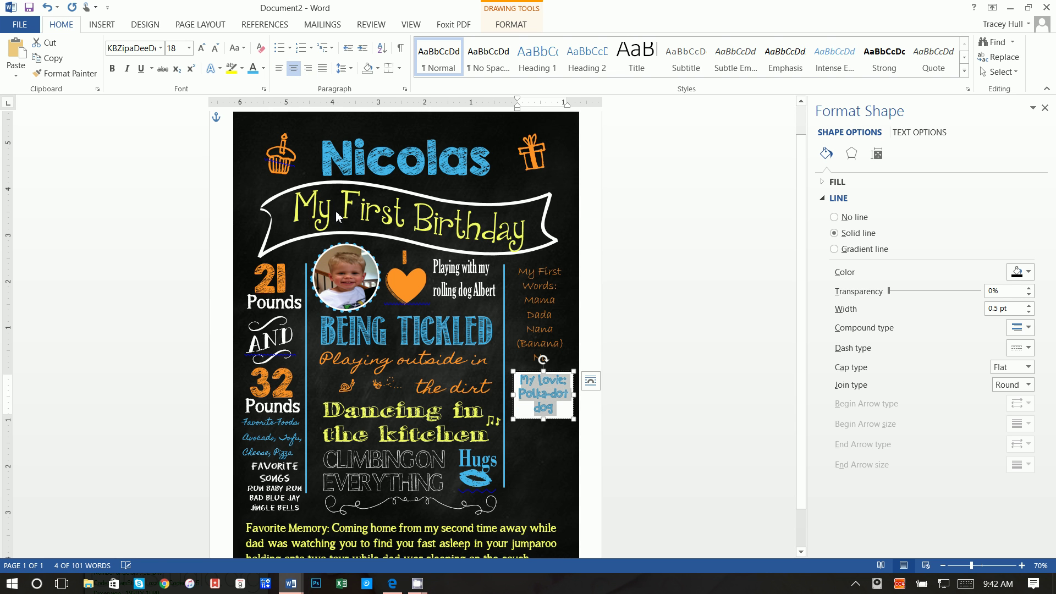
Step: Remove the white fill and the outline from the "My Lovie" text box
{"action": "left_click", "coordinate": [511, 24]}
{"action": "left_click", "coordinate": [333, 57]}
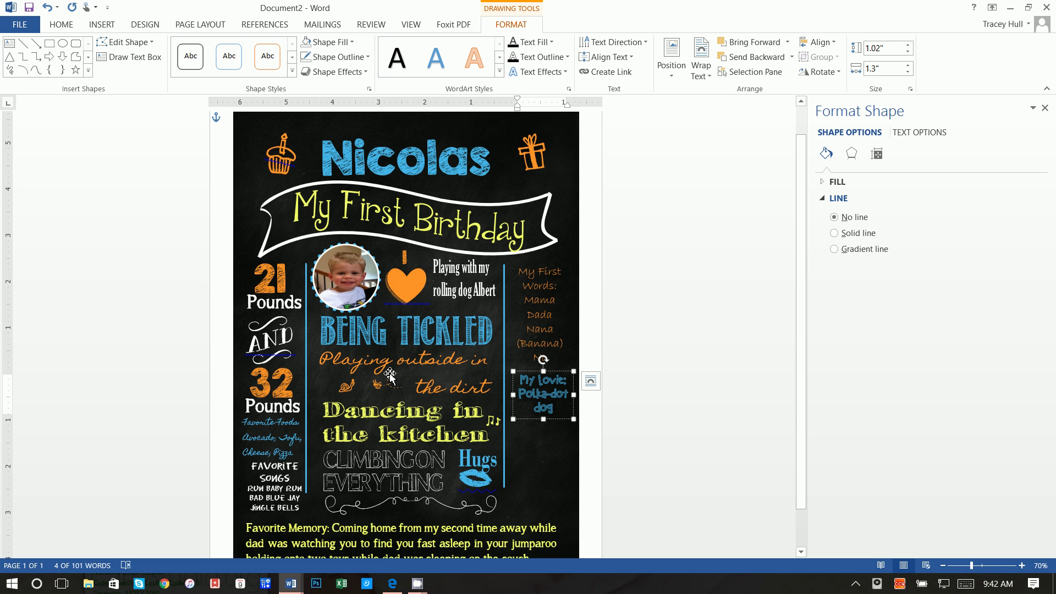
{"action": "left_click", "coordinate": [612, 454]}
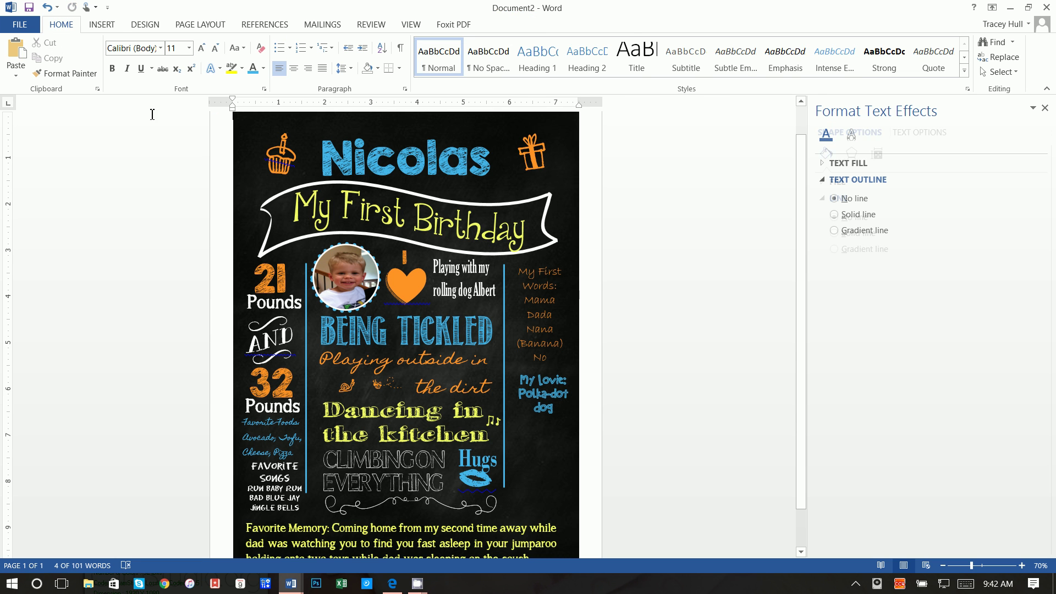
Step: Duplicate the "My Lovie" text box and place the copy directly below the original
{"action": "left_click", "coordinate": [102, 25]}
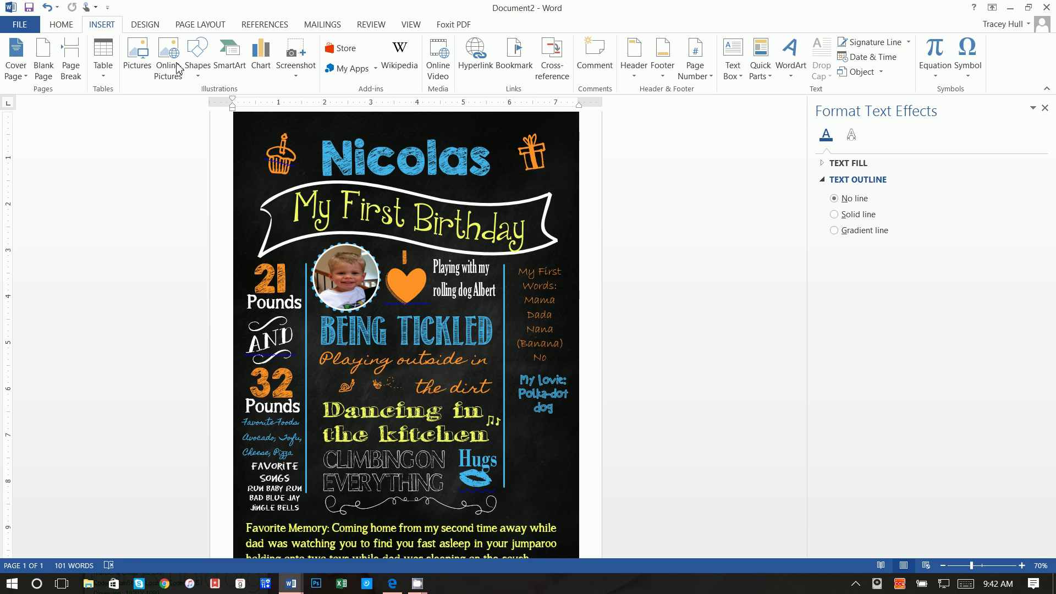
{"action": "left_click", "coordinate": [555, 388]}
{"action": "left_click", "coordinate": [559, 372]}
{"action": "right_click", "coordinate": [559, 373]}
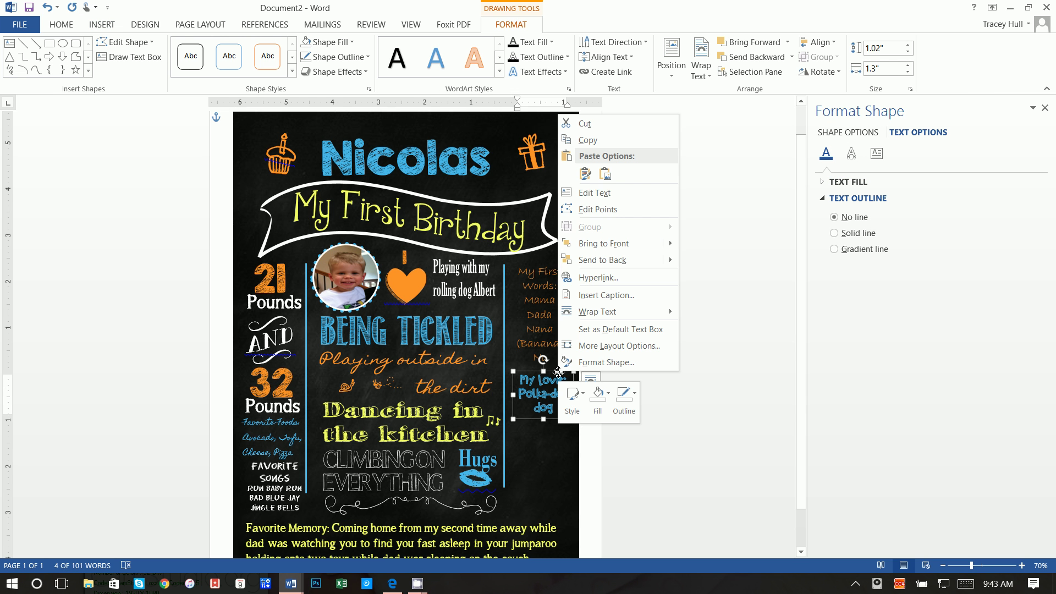
{"action": "left_click", "coordinate": [587, 140]}
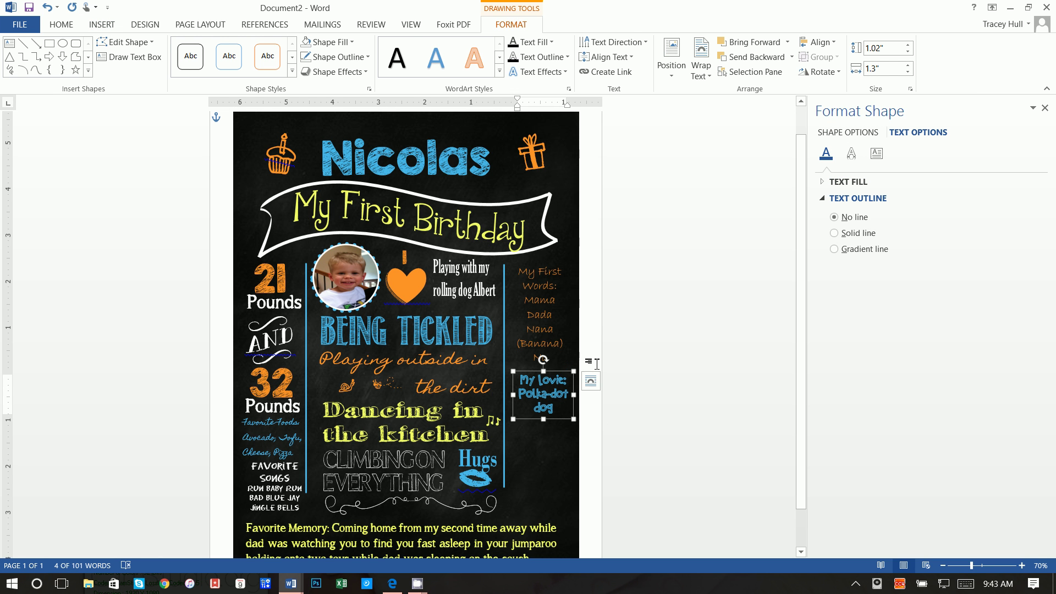
{"action": "left_click", "coordinate": [597, 363]}
{"action": "right_click", "coordinate": [597, 364]}
{"action": "left_click", "coordinate": [622, 419]}
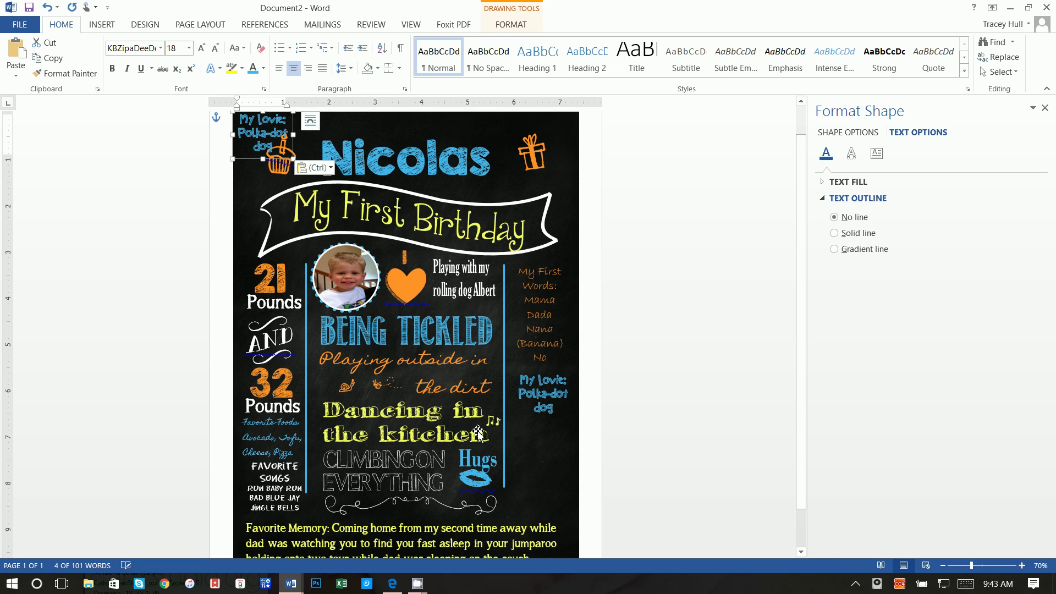
{"action": "left_click_drag", "start_coordinate": [477, 435], "coordinate": [559, 468]}
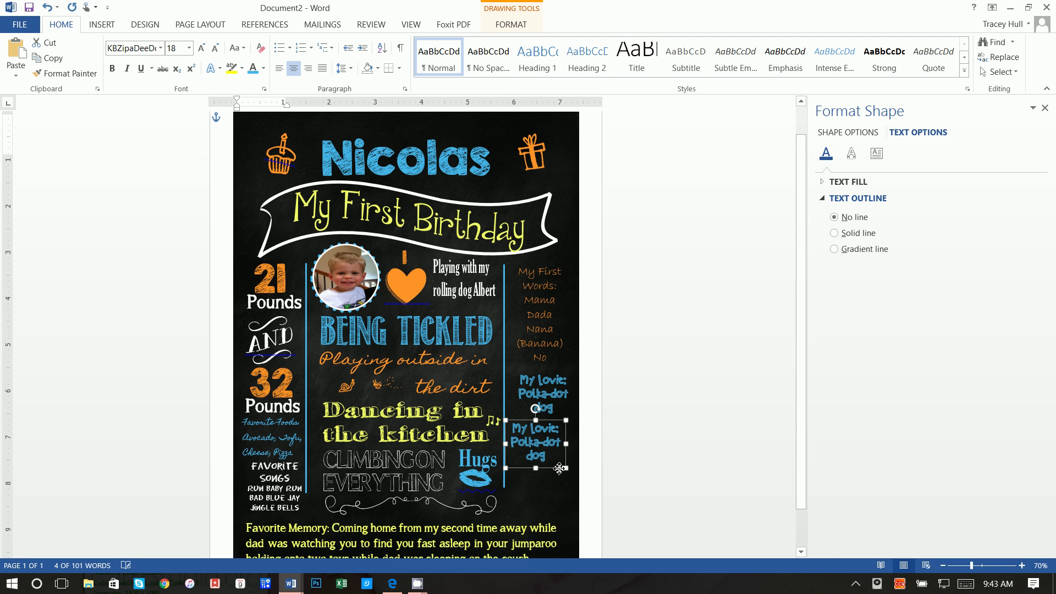
Step: Replace the text in the copied box with "4" and set it to size 48
{"action": "left_click", "coordinate": [548, 457]}
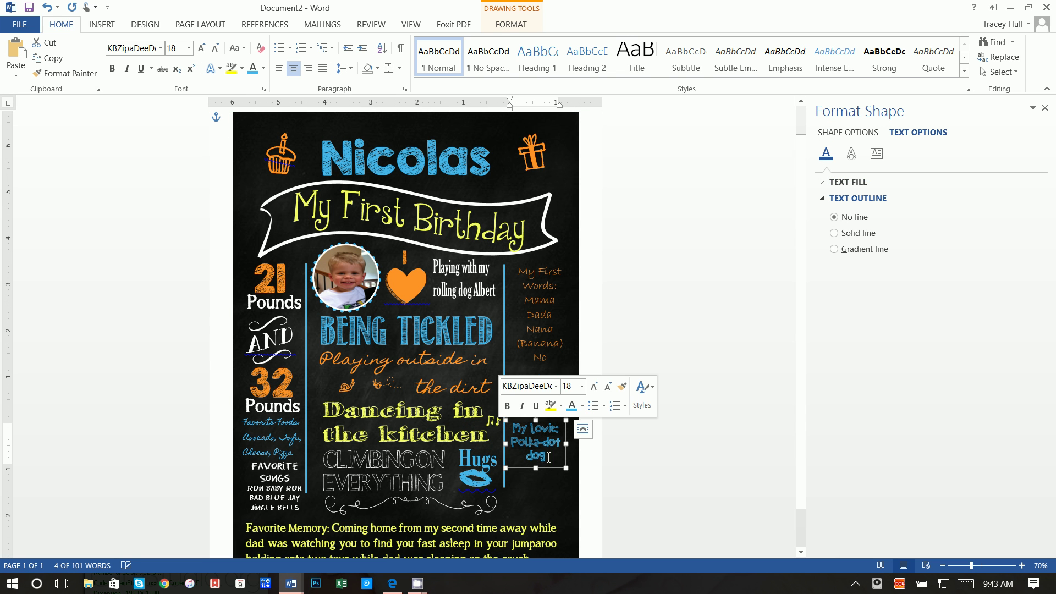
{"action": "left_click", "coordinate": [512, 438]}
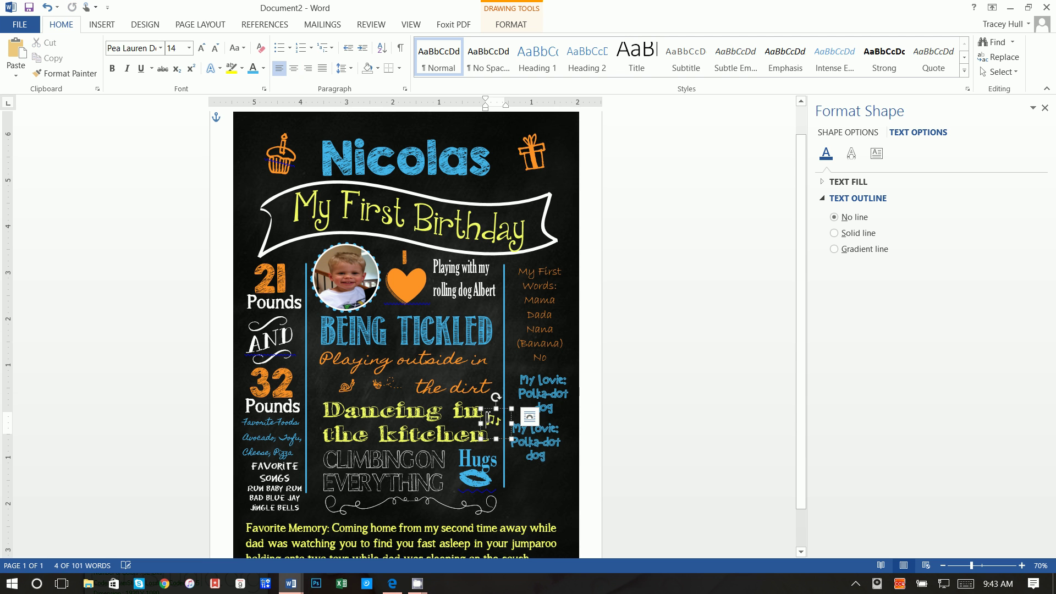
{"action": "left_click", "coordinate": [513, 432]}
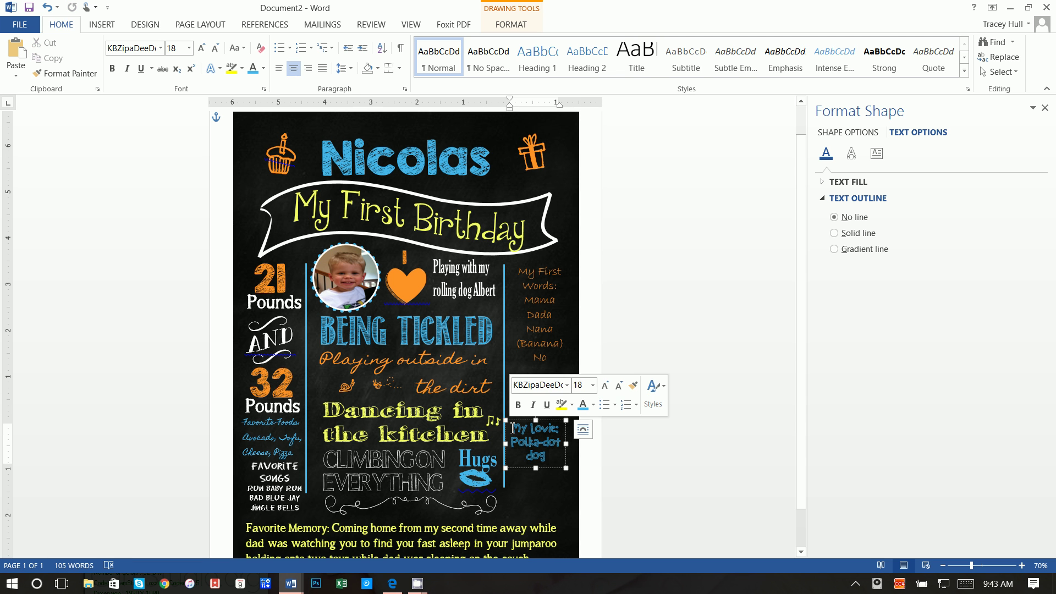
{"action": "type", "text": "4"}
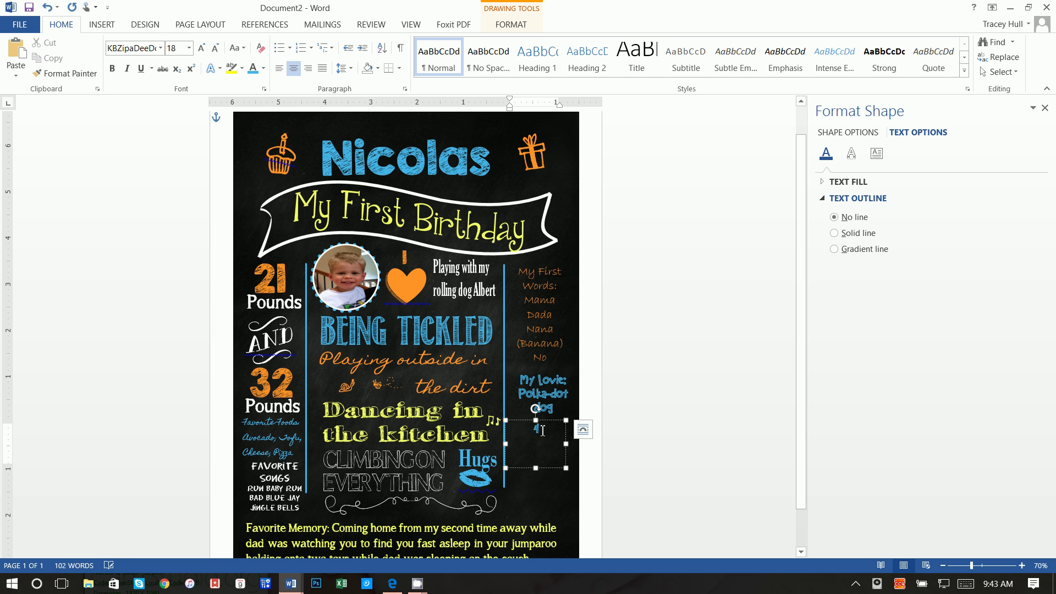
{"action": "left_click_drag", "start_coordinate": [542, 430], "coordinate": [510, 431]}
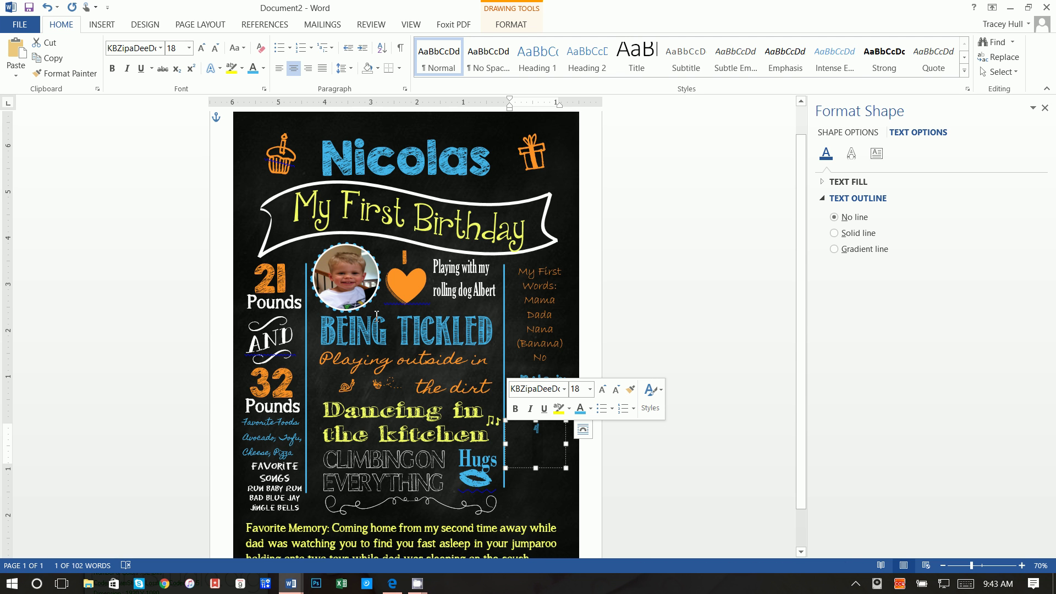
{"action": "left_click", "coordinate": [189, 47]}
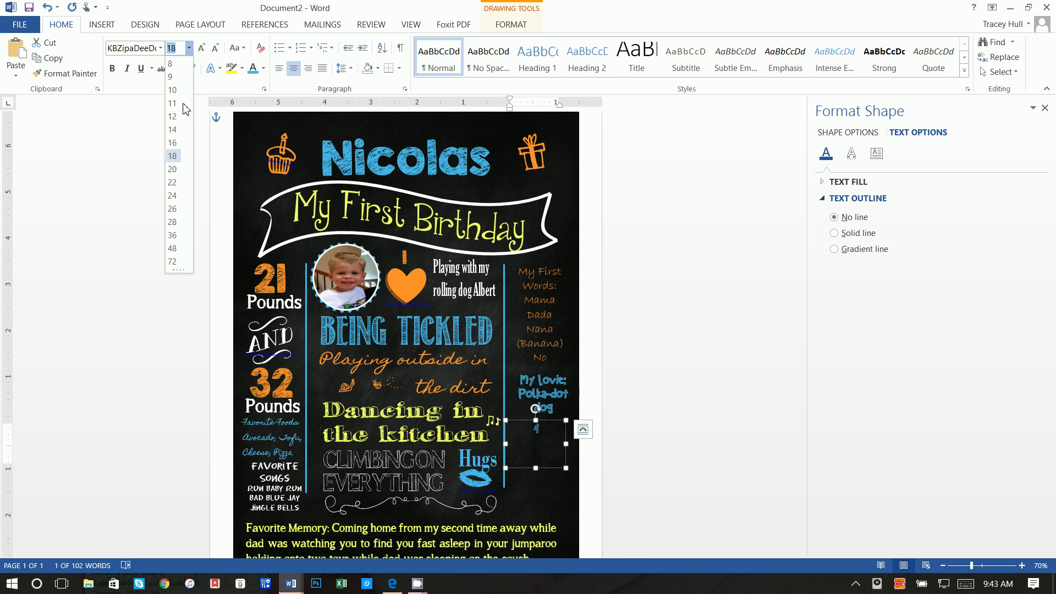
{"action": "left_click", "coordinate": [172, 250]}
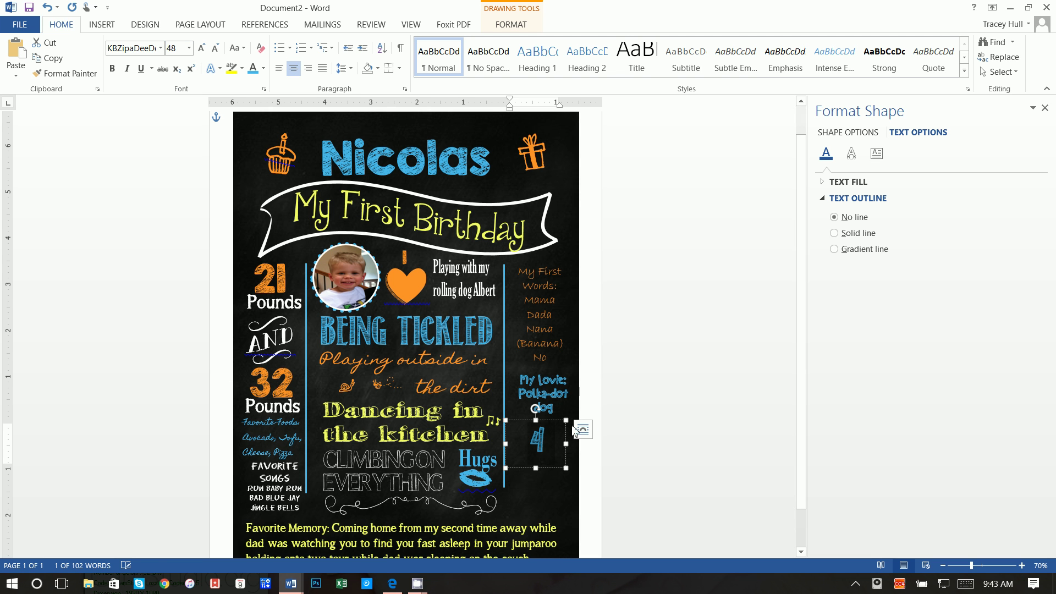
Step: Move the "4" text box slightly down and to the left, and color the number white
{"action": "left_click_drag", "start_coordinate": [548, 422], "coordinate": [531, 437]}
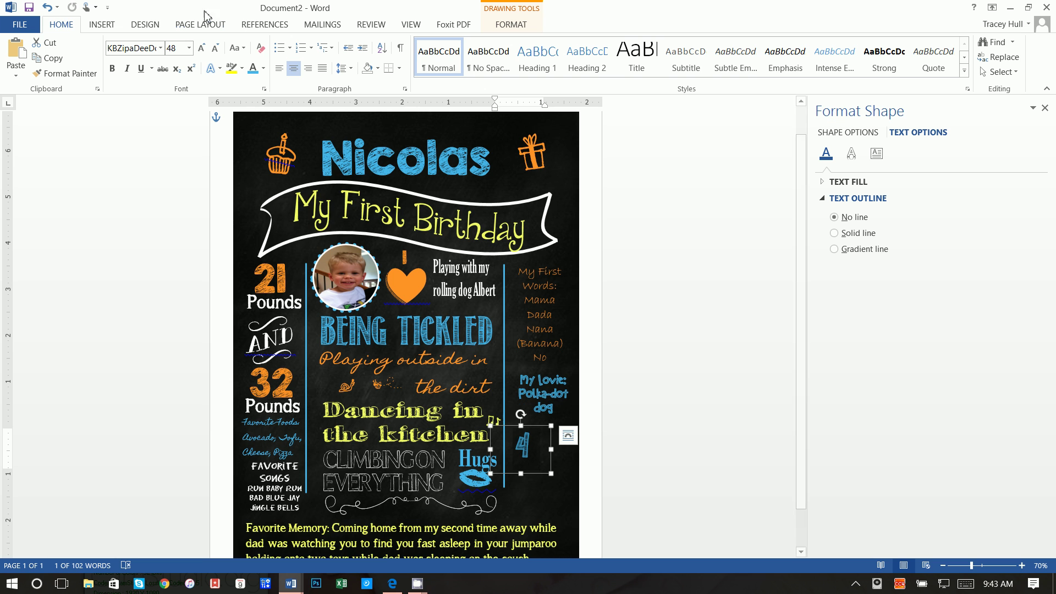
{"action": "left_click", "coordinate": [263, 68]}
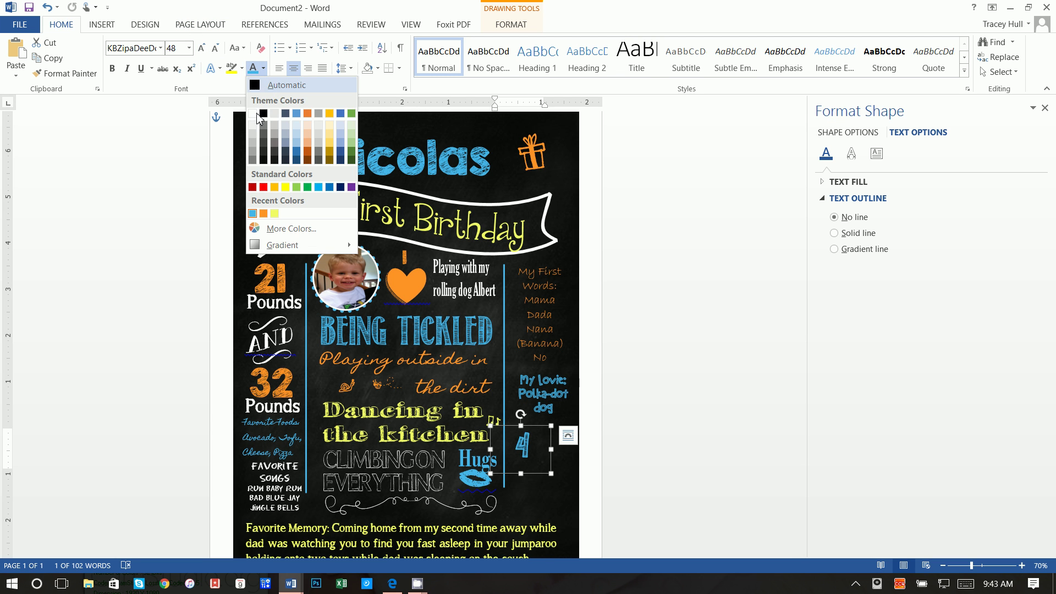
{"action": "left_click", "coordinate": [259, 118]}
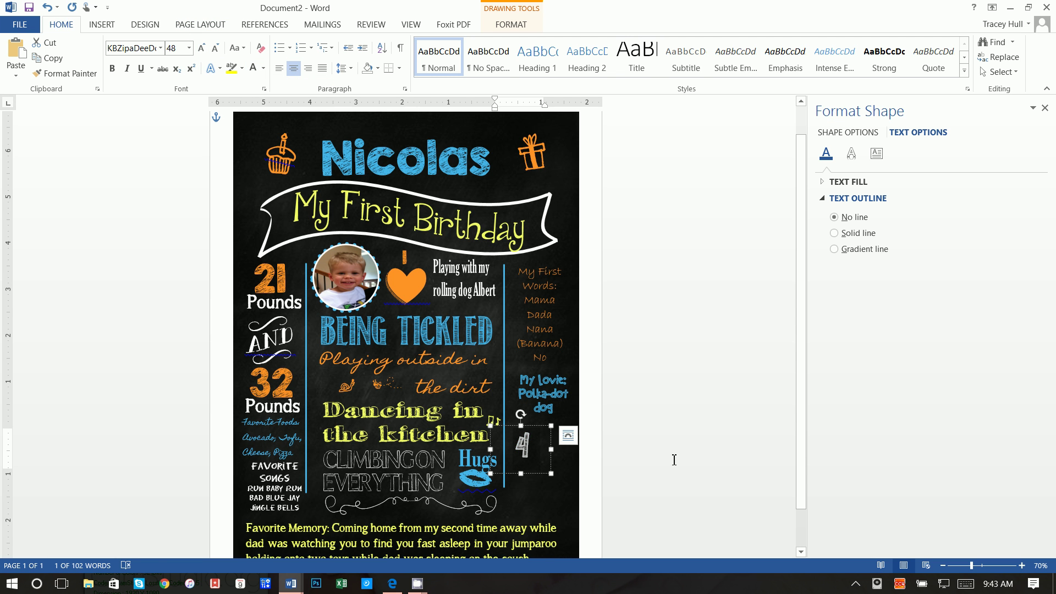
Step: Narrow the "4" text box and draw a new text box beside it, below the "My Lovie" text
{"action": "left_click", "coordinate": [491, 451]}
{"action": "left_click_drag", "start_coordinate": [491, 451], "coordinate": [528, 420]}
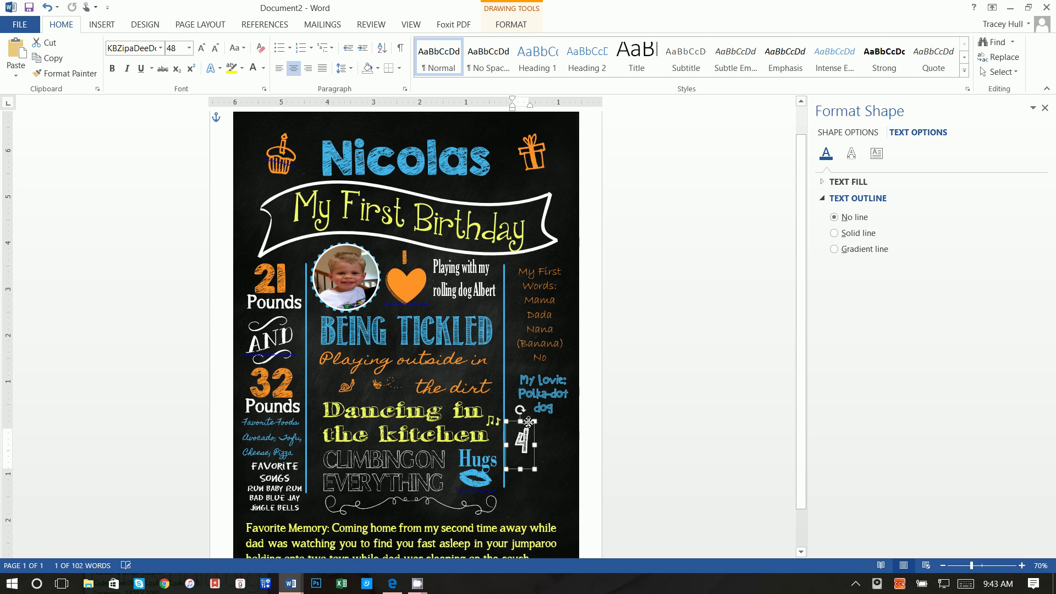
{"action": "left_click", "coordinate": [94, 26]}
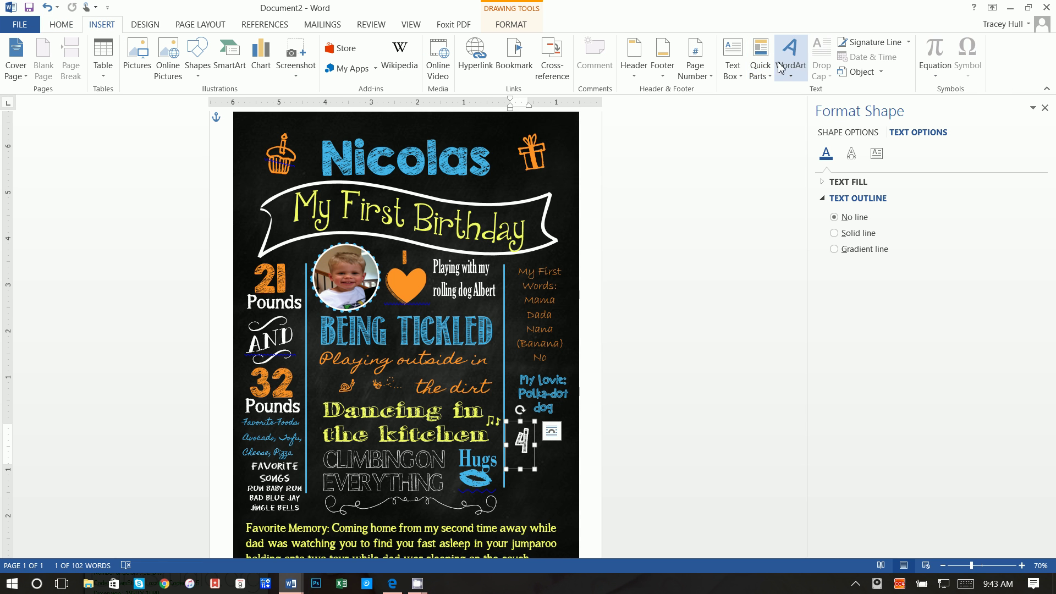
{"action": "left_click", "coordinate": [733, 64]}
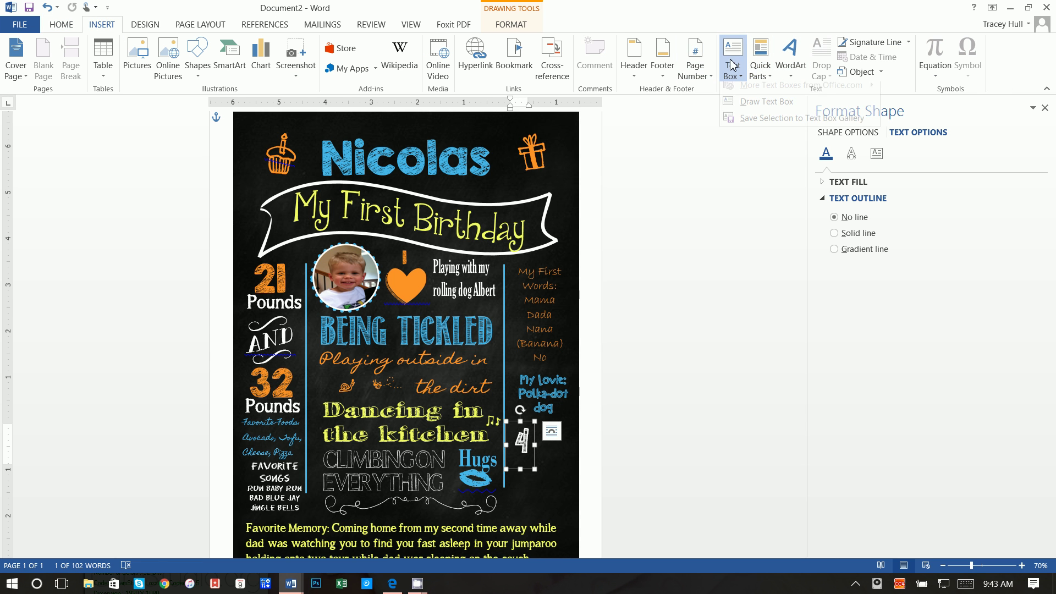
{"action": "left_click", "coordinate": [751, 108]}
{"action": "left_click_drag", "start_coordinate": [539, 420], "coordinate": [575, 464]}
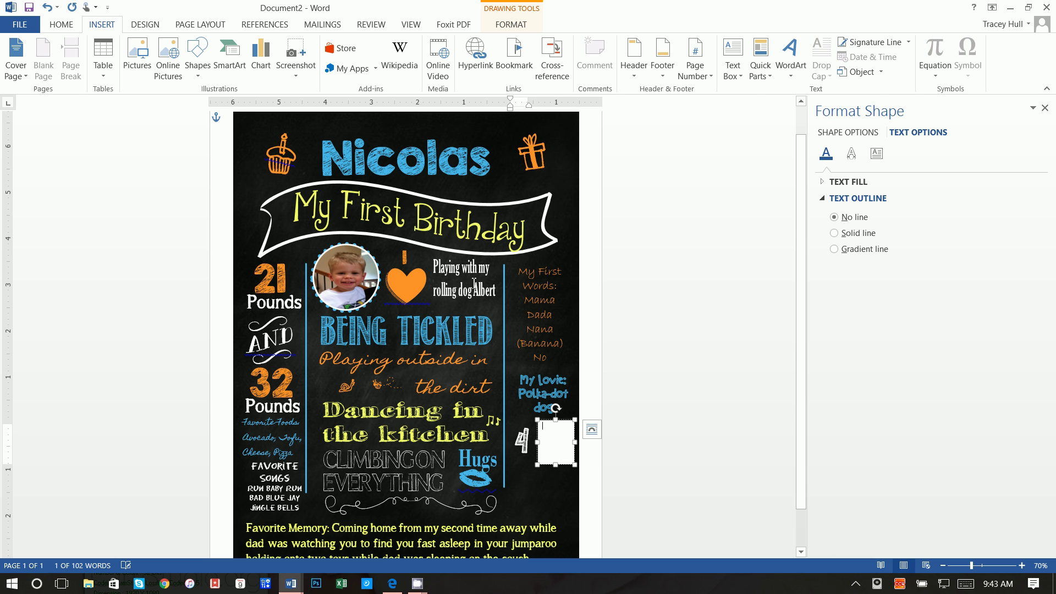
Step: Insert the blank tooth symbol from the JLR Toofy Grin font into the new text box
{"action": "left_click", "coordinate": [97, 25]}
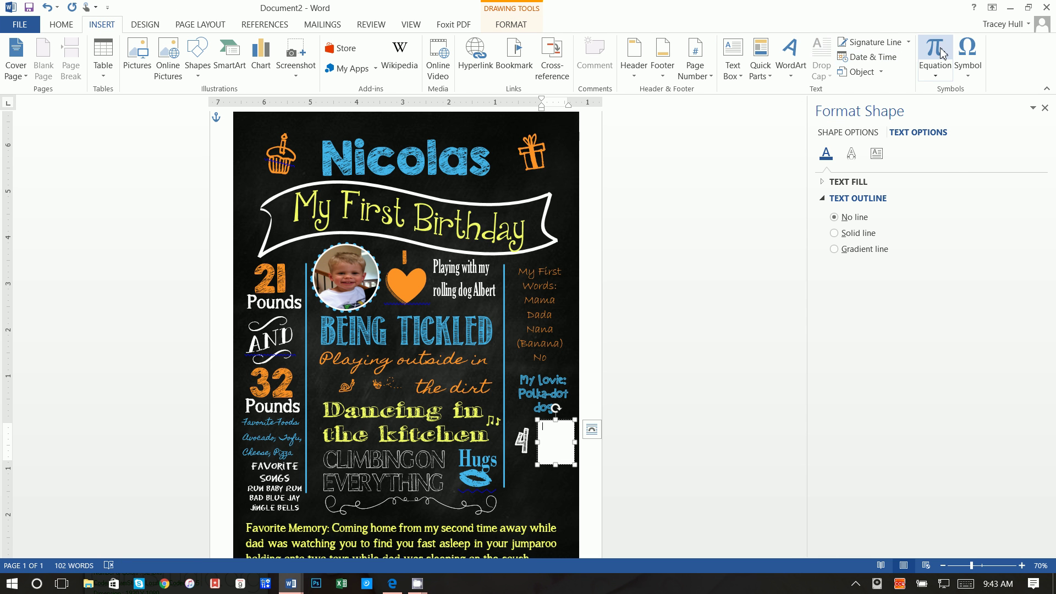
{"action": "left_click", "coordinate": [968, 61]}
{"action": "left_click", "coordinate": [981, 171]}
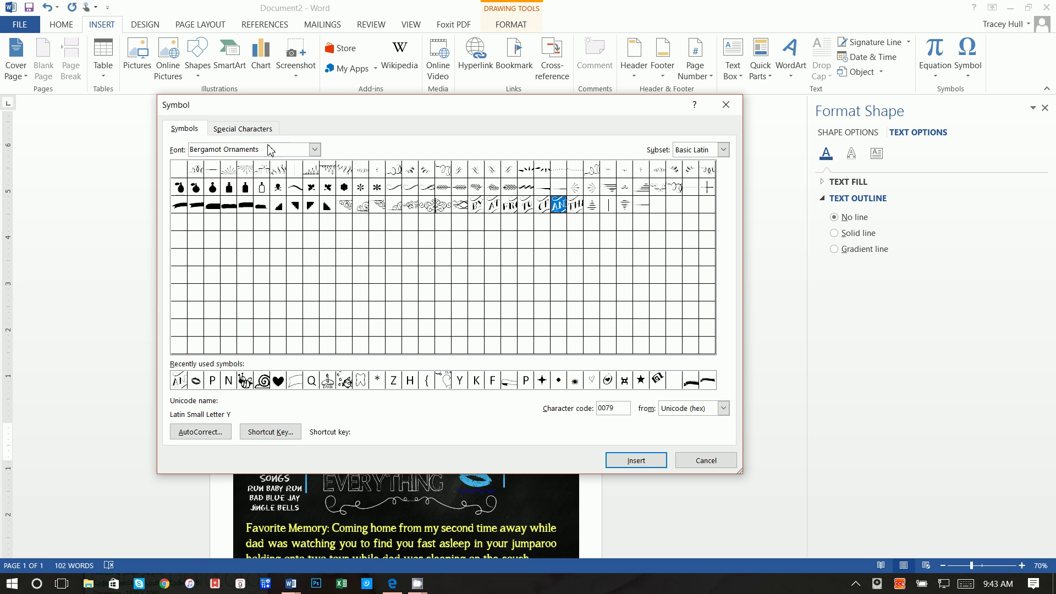
{"action": "left_click", "coordinate": [316, 152]}
{"action": "scroll", "coordinate": [286, 195], "scroll_direction": "down", "scroll_amount": 7}
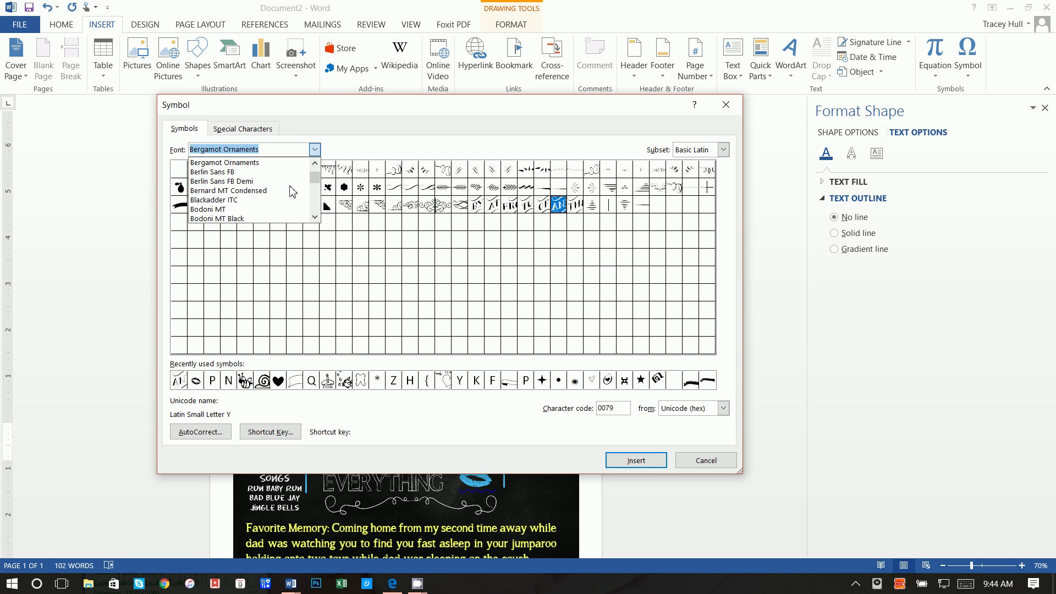
{"action": "scroll", "coordinate": [280, 200], "scroll_direction": "down", "scroll_amount": 15}
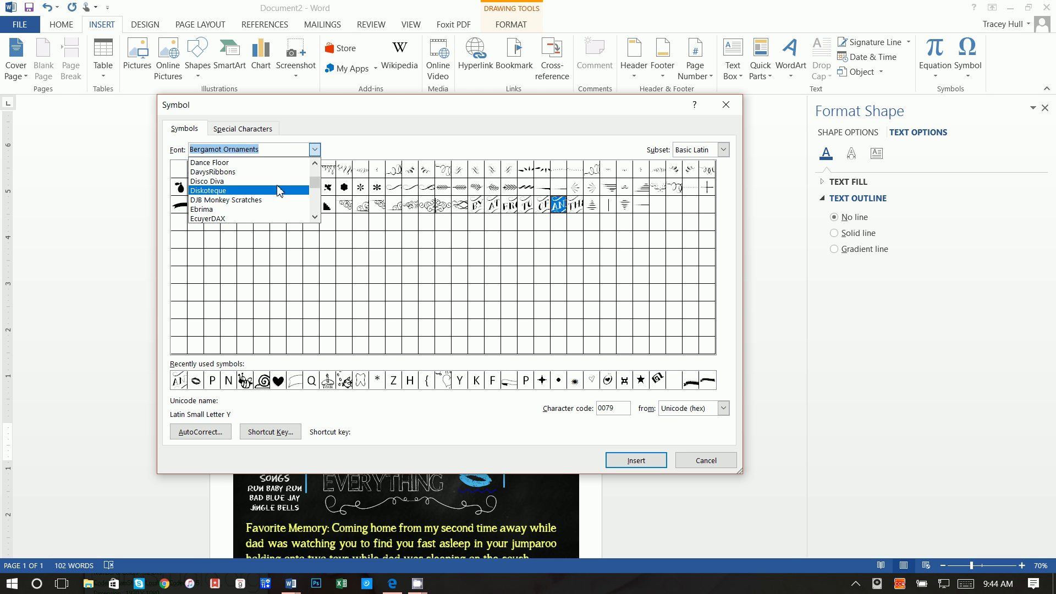
{"action": "scroll", "coordinate": [273, 201], "scroll_direction": "down", "scroll_amount": 10}
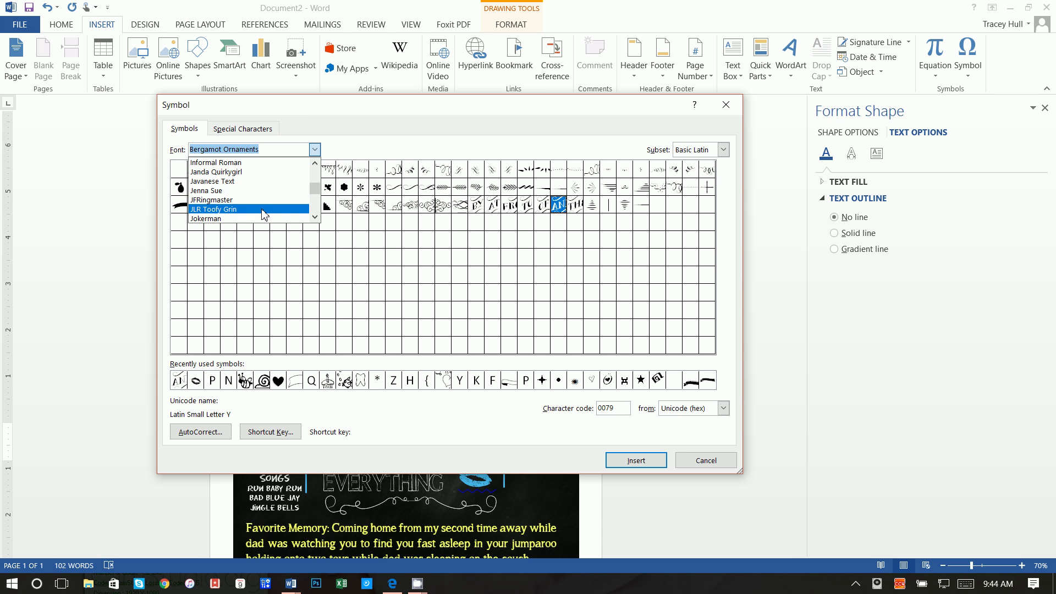
{"action": "left_click", "coordinate": [263, 211]}
{"action": "double_click", "coordinate": [212, 169]}
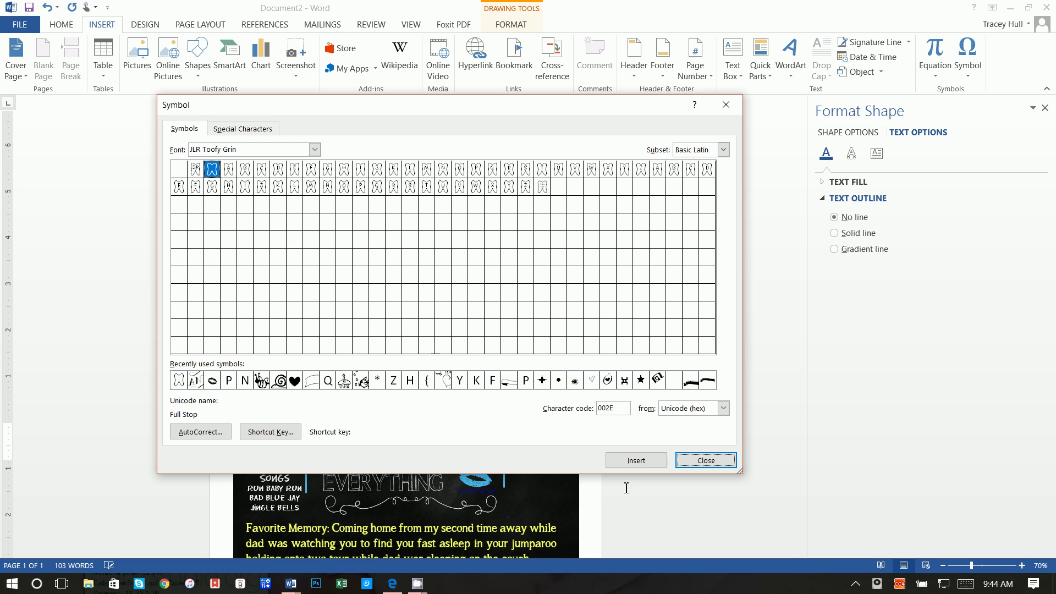
{"action": "left_click", "coordinate": [706, 460]}
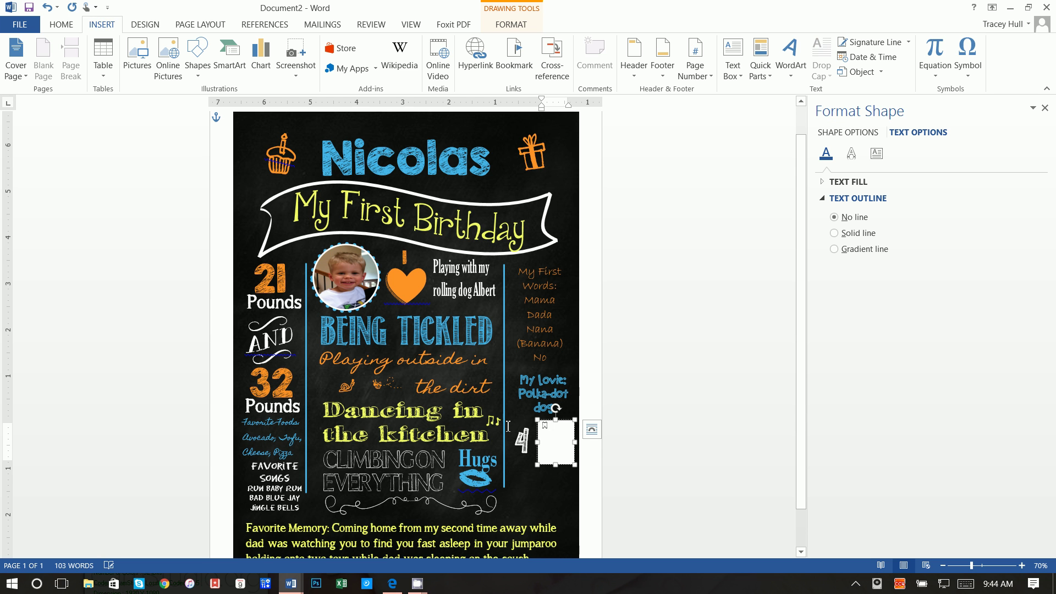
Step: Set the tooth symbol's size to 48 and color it white
{"action": "triple_click", "coordinate": [546, 440]}
{"action": "left_click", "coordinate": [61, 25]}
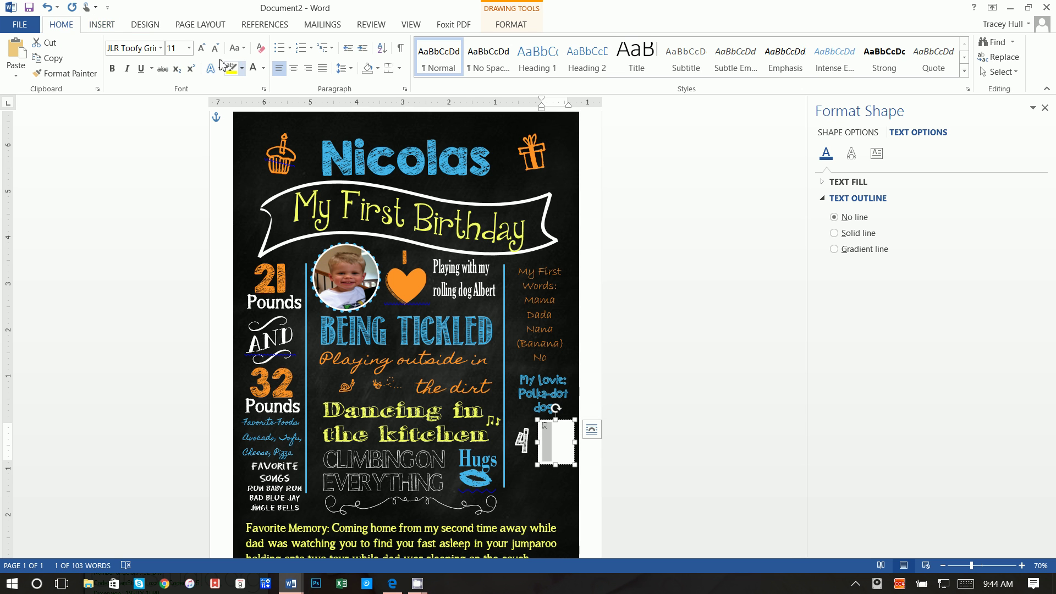
{"action": "left_click", "coordinate": [179, 48]}
{"action": "type", "text": "48"}
{"action": "key", "text": "Return"}
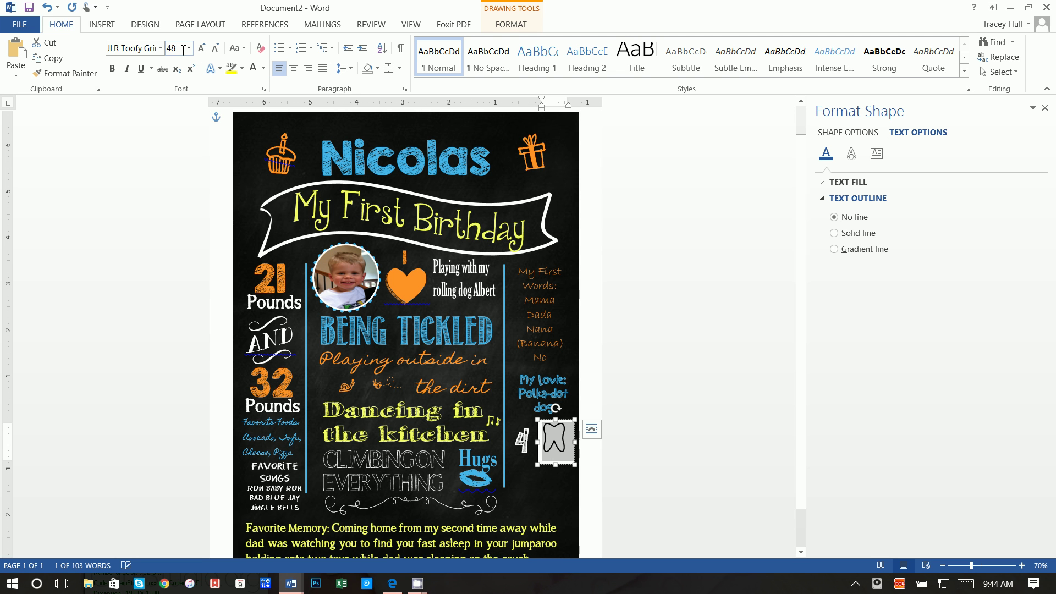
{"action": "left_click", "coordinate": [253, 67]}
Step: Remove the fill and outline from the tooth text box and move it closer to the "4"
{"action": "left_click", "coordinate": [511, 26]}
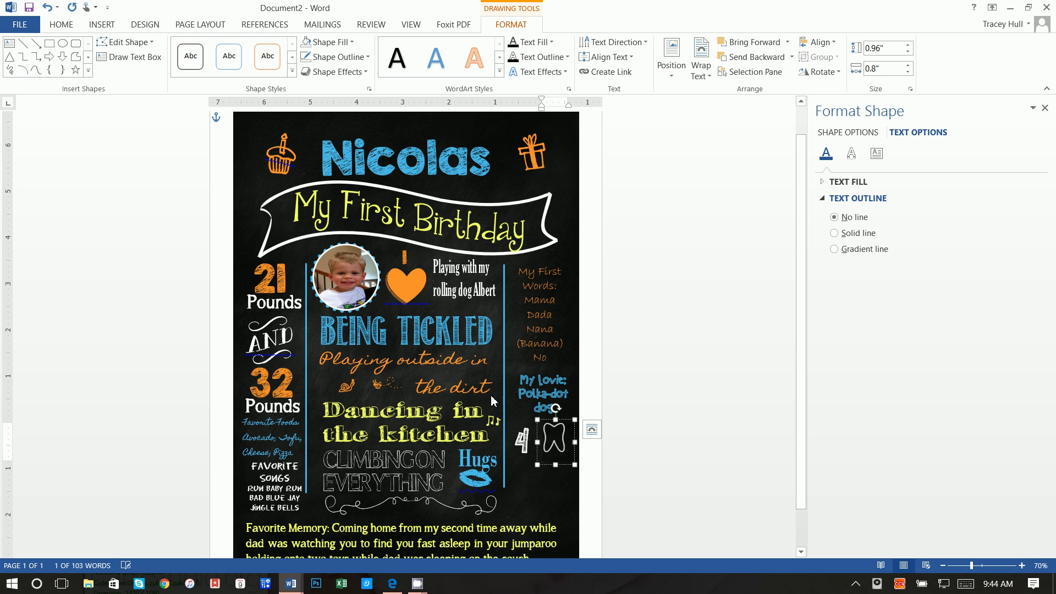
{"action": "left_click_drag", "start_coordinate": [548, 421], "coordinate": [543, 424]}
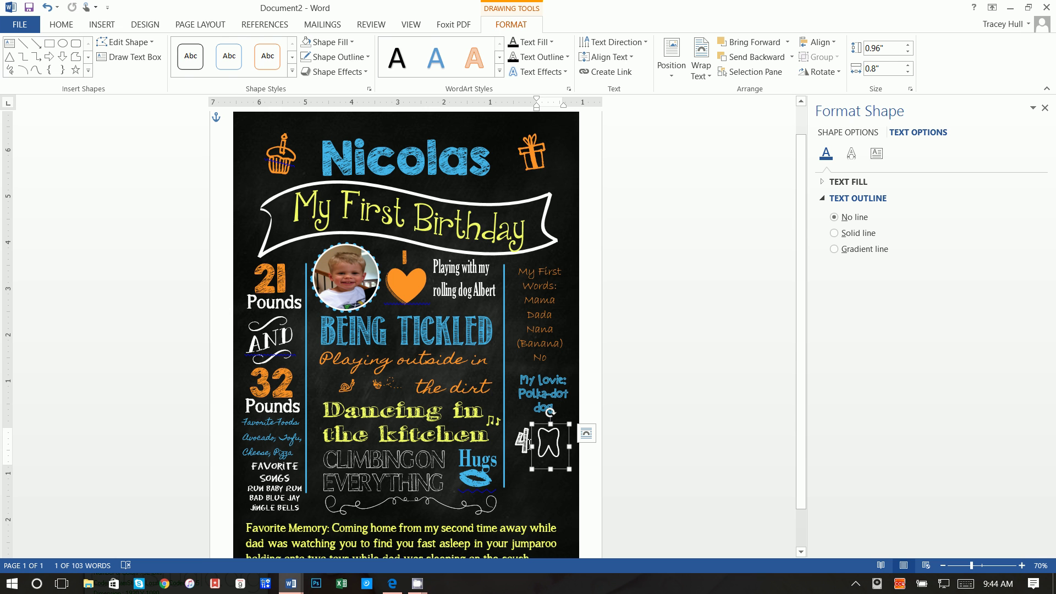
{"action": "left_click", "coordinate": [99, 26]}
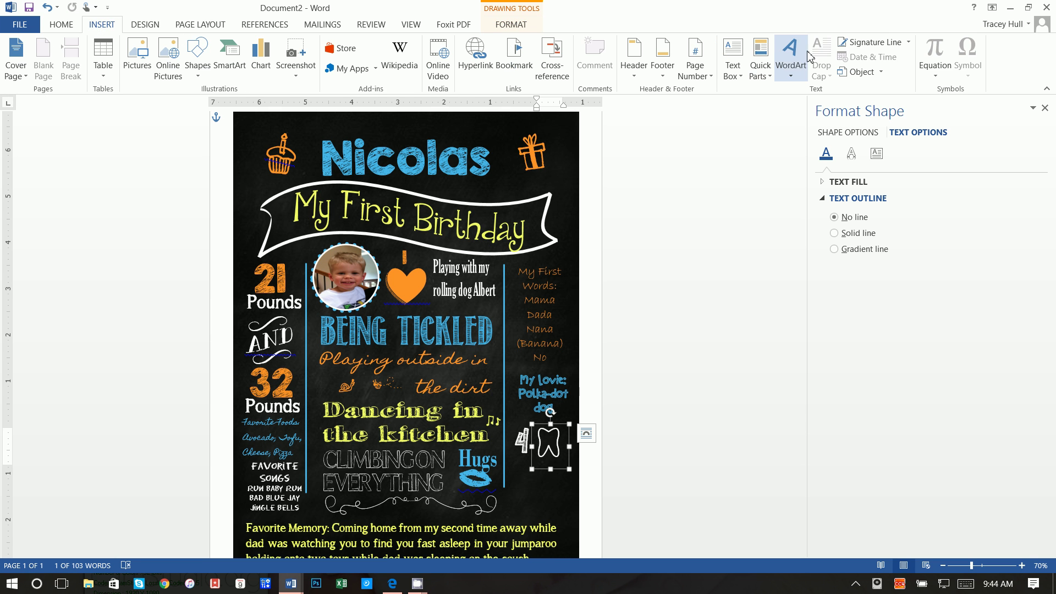
Step: Duplicate the "4" text box and place the copy over the tooth symbol
{"action": "left_click", "coordinate": [519, 442]}
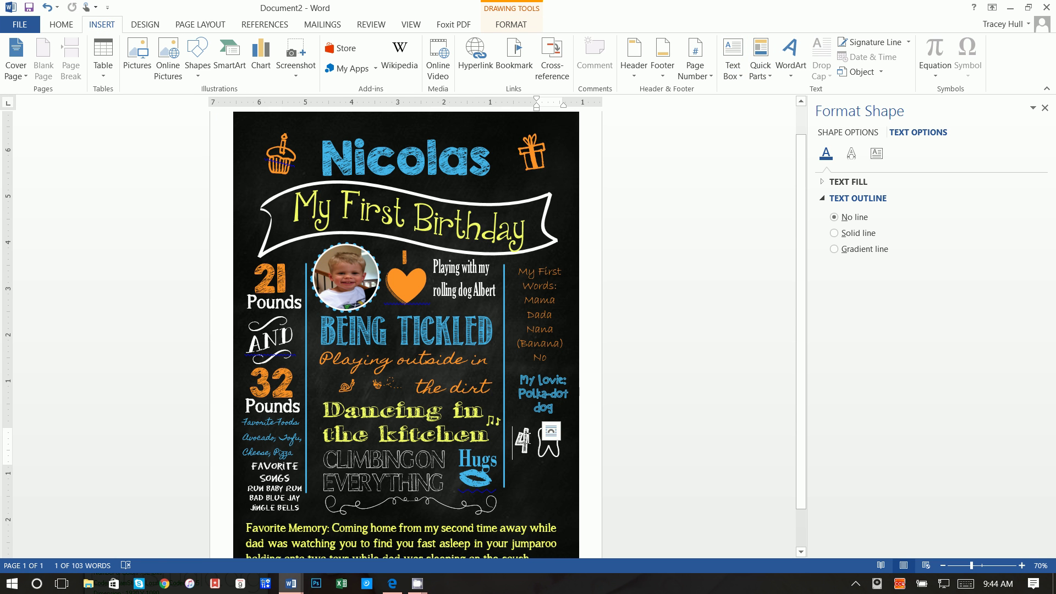
{"action": "left_click", "coordinate": [521, 423]}
{"action": "left_click", "coordinate": [520, 423]}
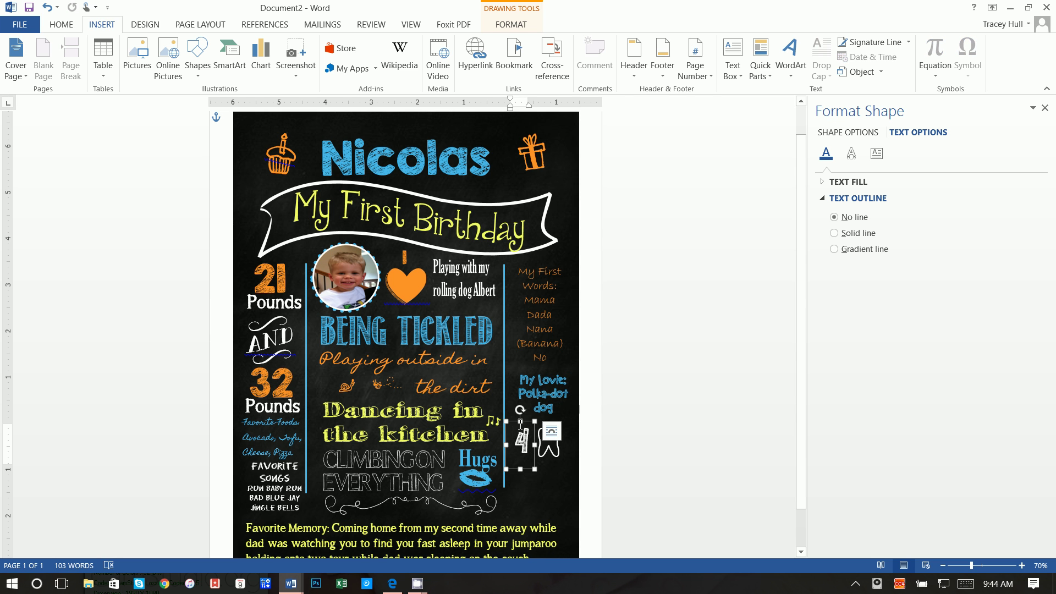
{"action": "right_click", "coordinate": [518, 424]}
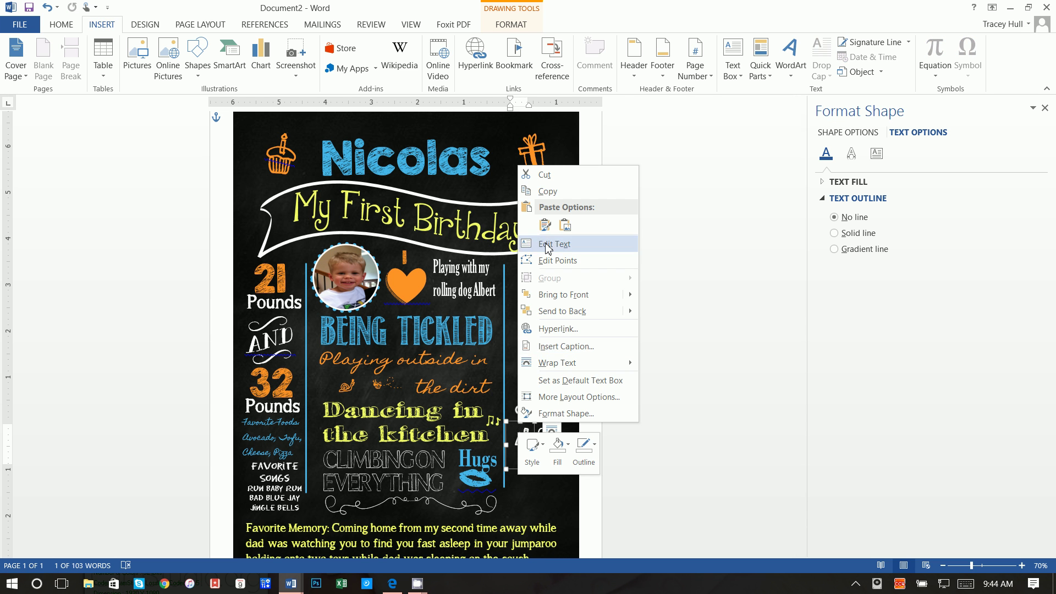
{"action": "left_click", "coordinate": [544, 191]}
{"action": "left_click", "coordinate": [584, 388]}
{"action": "right_click", "coordinate": [584, 388]}
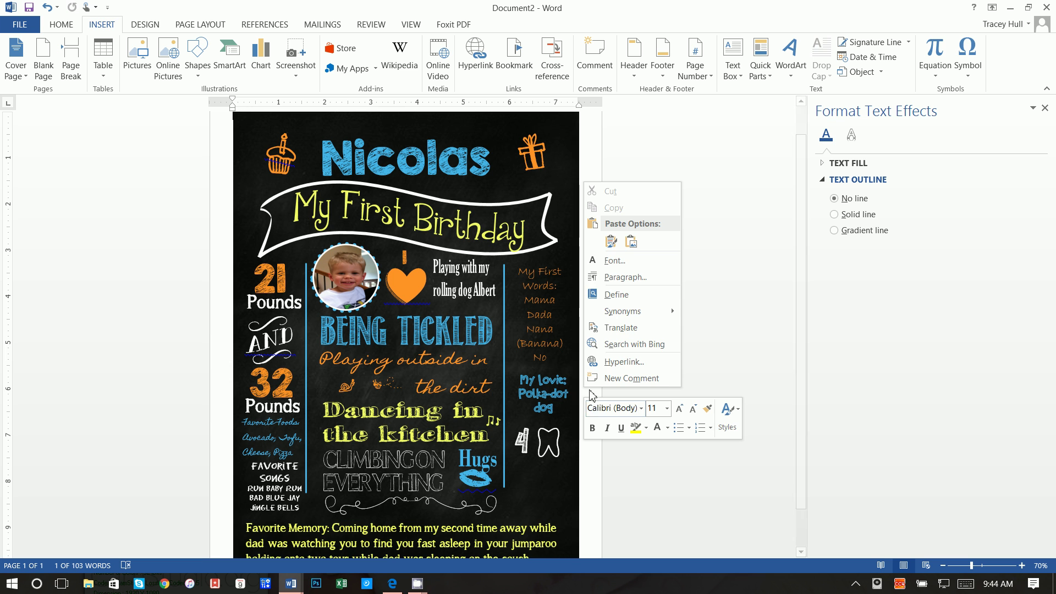
{"action": "left_click", "coordinate": [610, 242]}
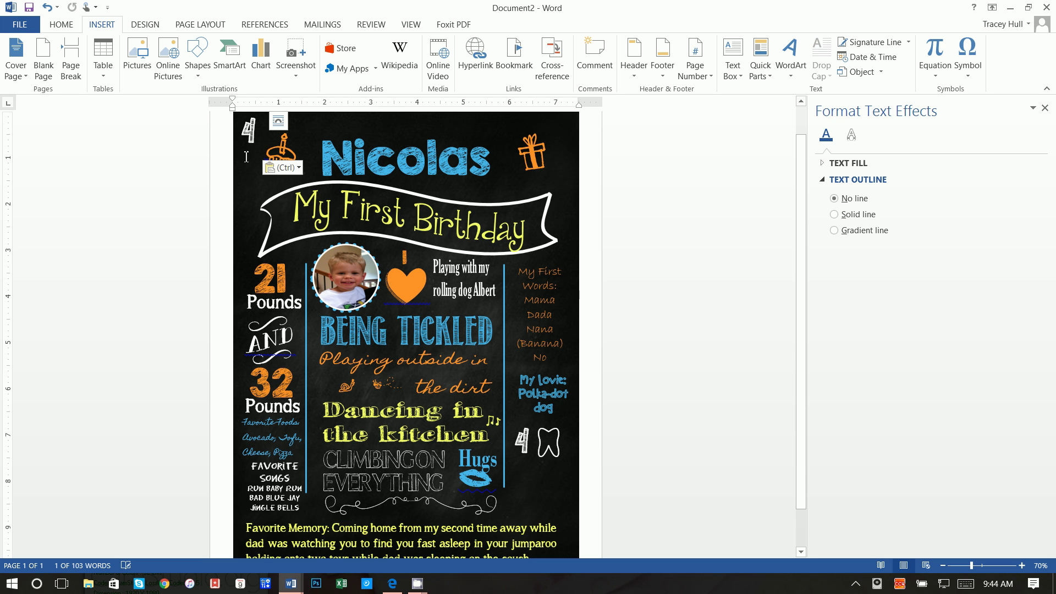
{"action": "left_click", "coordinate": [248, 135]}
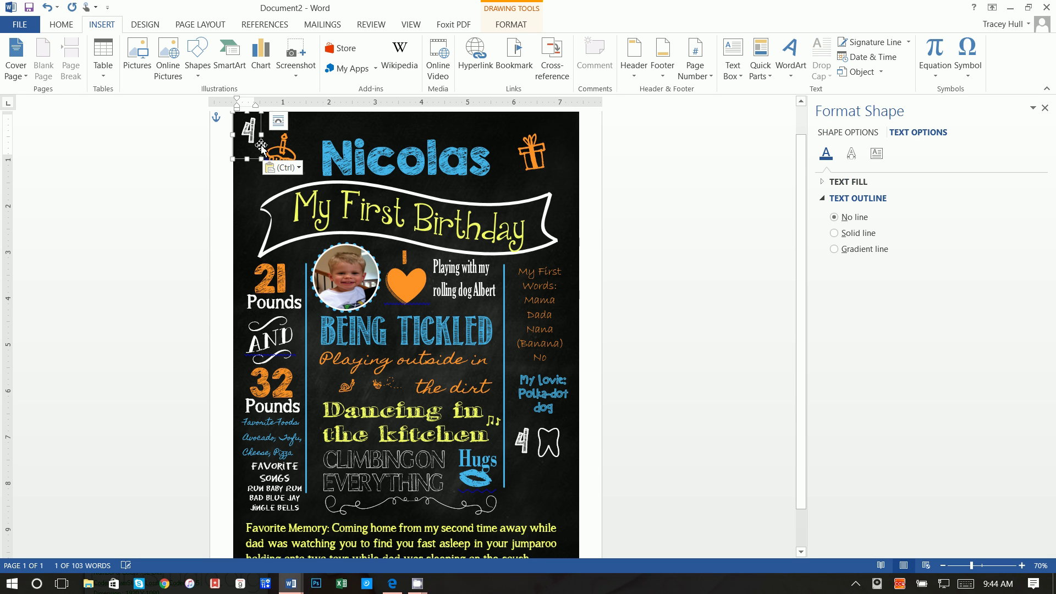
{"action": "mouse_move", "coordinate": [247, 134]}
{"action": "left_mouse_down"}
{"action": "mouse_move", "coordinate": [438, 412]}
{"action": "mouse_move", "coordinate": [559, 444]}
{"action": "left_mouse_up"}
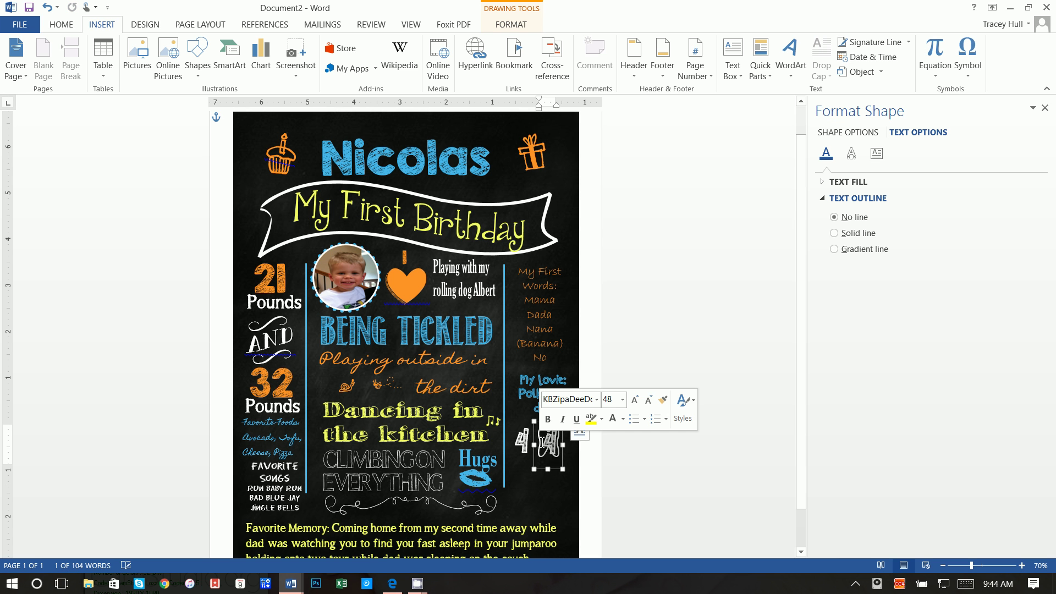
Step: Replace the number in the copied box with "teeth", widen the box, and set the text to size 12
{"action": "key", "text": "ctrl+z"}
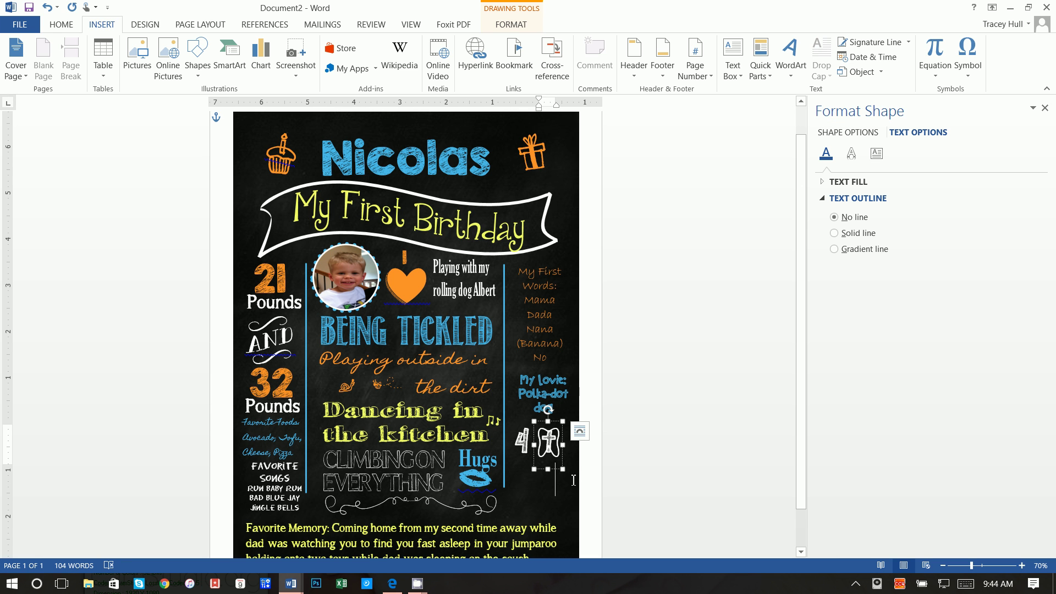
{"action": "left_click_drag", "start_coordinate": [563, 469], "coordinate": [578, 435]}
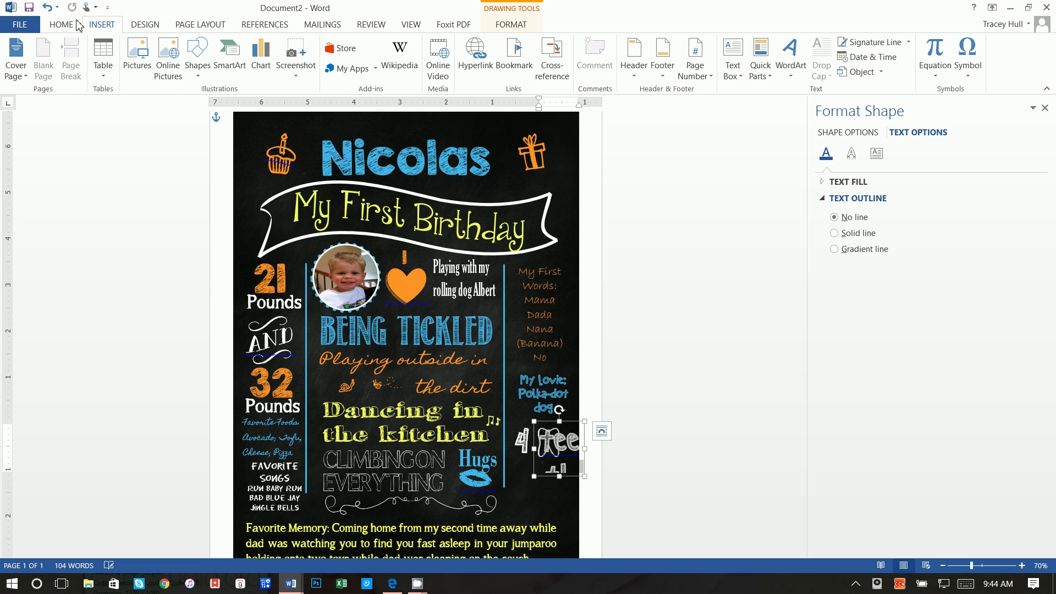
{"action": "left_click", "coordinate": [78, 26]}
{"action": "left_click", "coordinate": [188, 48]}
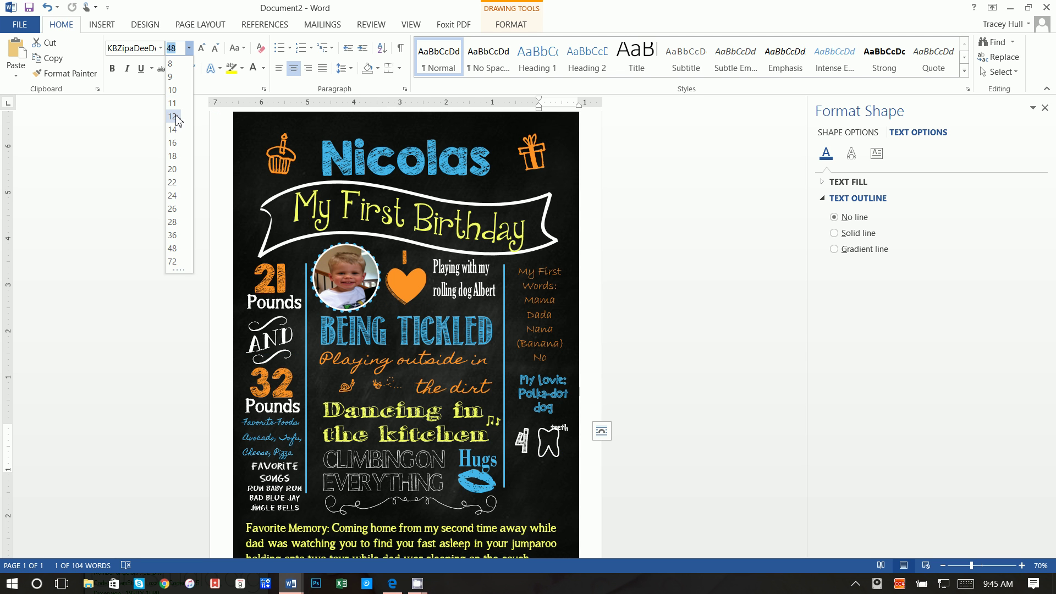
{"action": "left_click", "coordinate": [175, 117]}
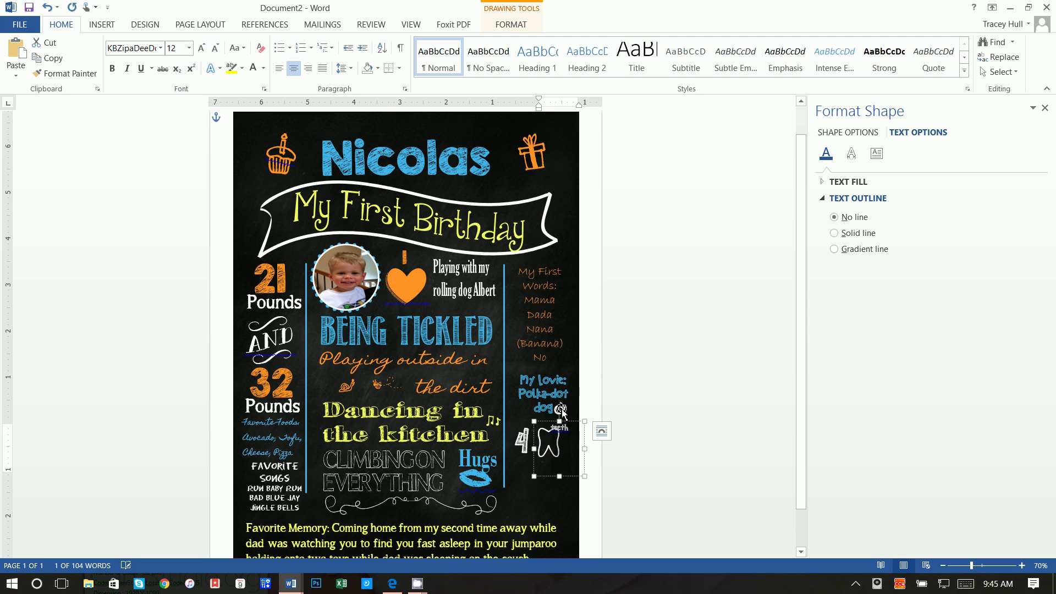
Step: Tilt the "teeth" text box slightly, shrink it, and place it over the tooth
{"action": "left_click_drag", "start_coordinate": [561, 410], "coordinate": [560, 445]}
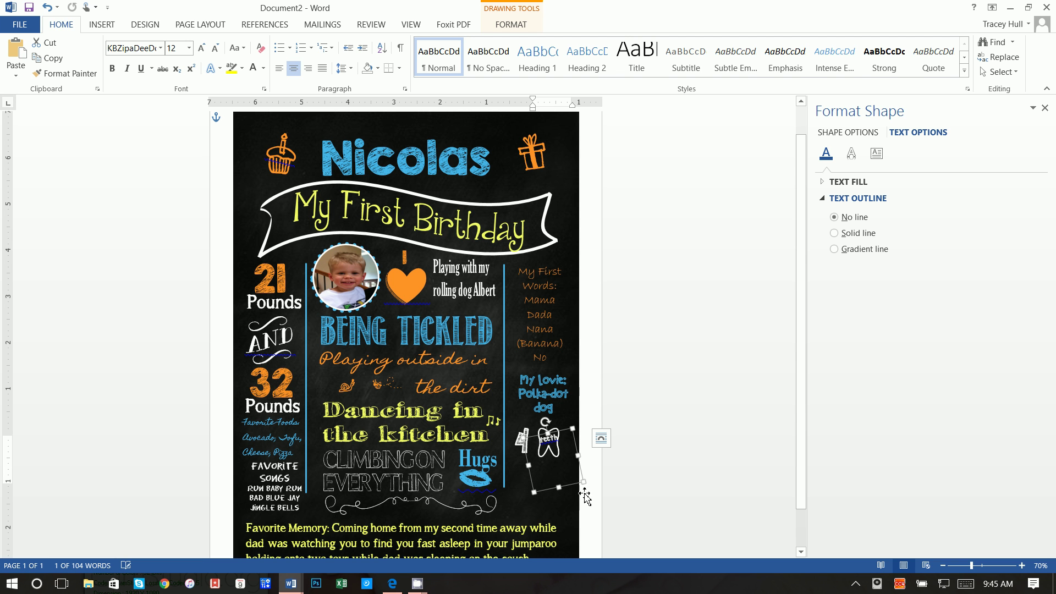
{"action": "left_click_drag", "start_coordinate": [535, 492], "coordinate": [541, 440]}
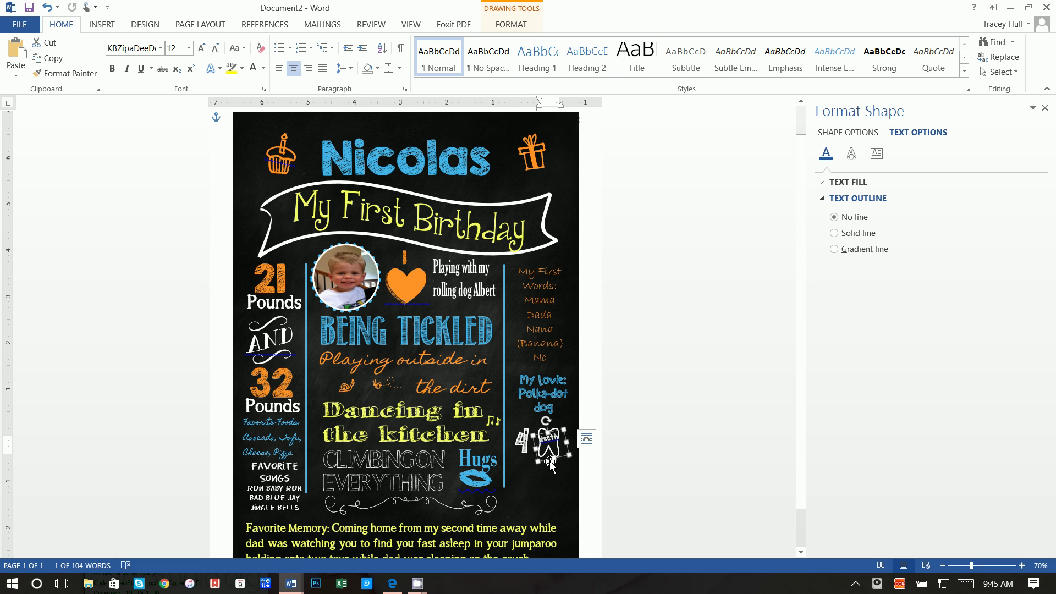
Step: Shift the "teeth" text off the tooth and apply the first Warp text transform to the tooth symbol
{"action": "left_click", "coordinate": [562, 440]}
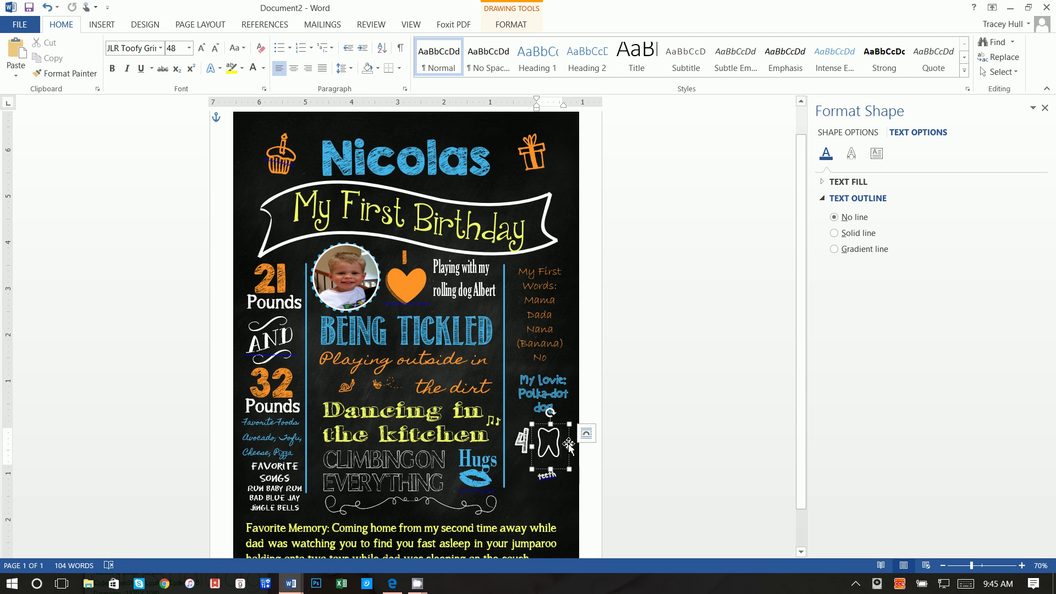
{"action": "left_click", "coordinate": [513, 27]}
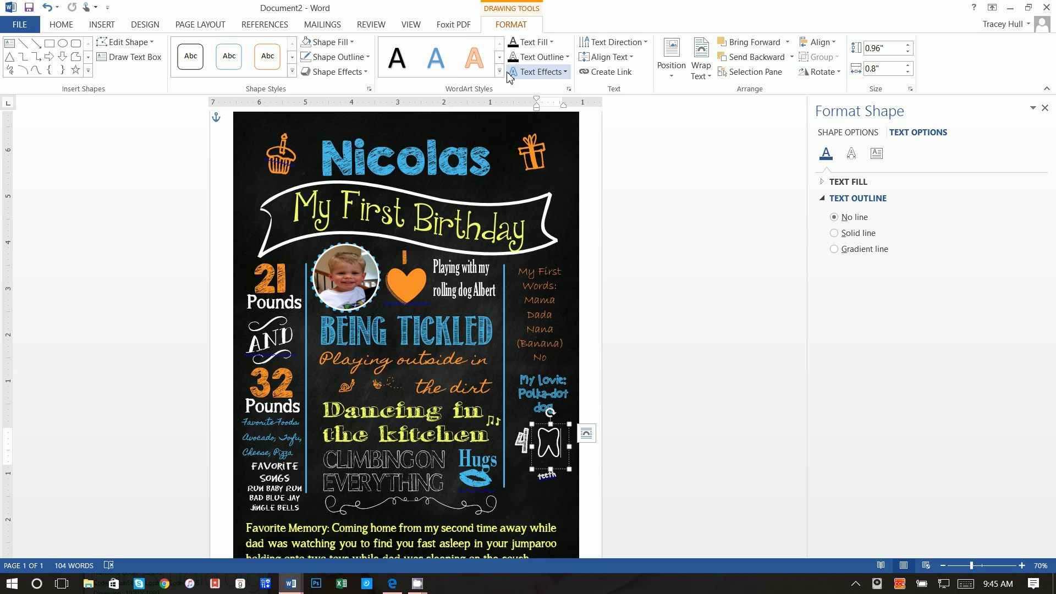
{"action": "left_click", "coordinate": [538, 72]}
{"action": "mouse_move", "coordinate": [594, 256]}
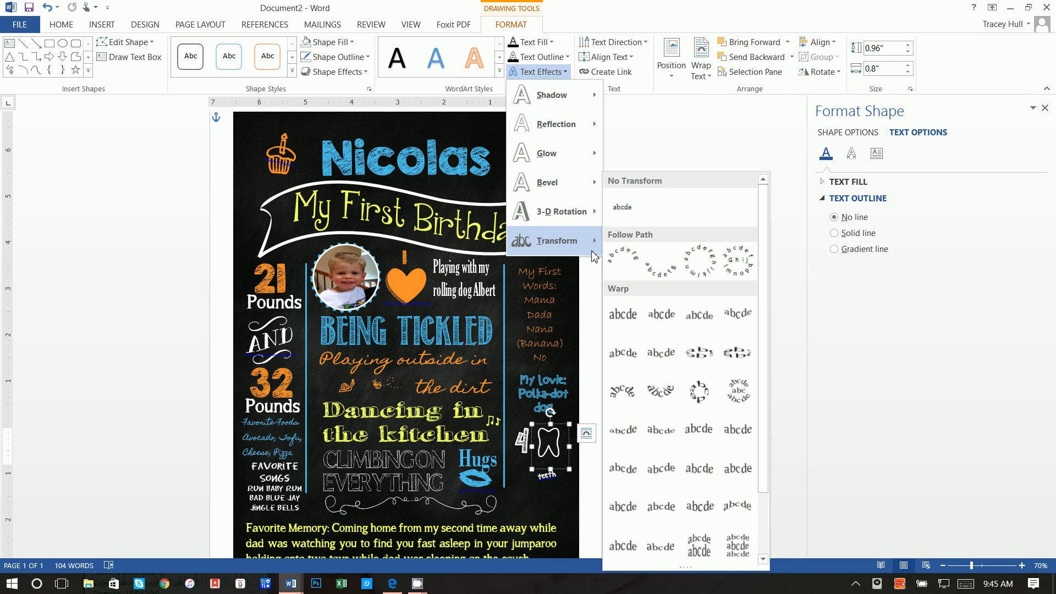
{"action": "left_click", "coordinate": [619, 312]}
{"action": "left_click", "coordinate": [569, 451]}
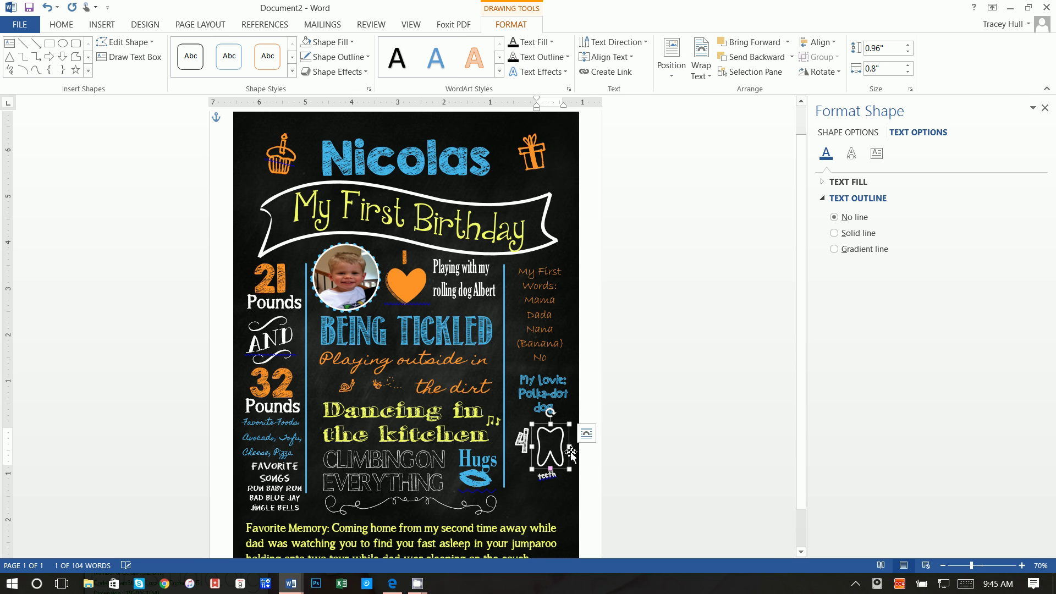
Step: Resize the tooth text box and center the tilted "teeth" text over the tooth
{"action": "mouse_move", "coordinate": [568, 469]}
{"action": "left_mouse_down"}
{"action": "mouse_move", "coordinate": [557, 467]}
{"action": "mouse_move", "coordinate": [561, 423]}
{"action": "mouse_move", "coordinate": [562, 450]}
{"action": "left_mouse_up"}
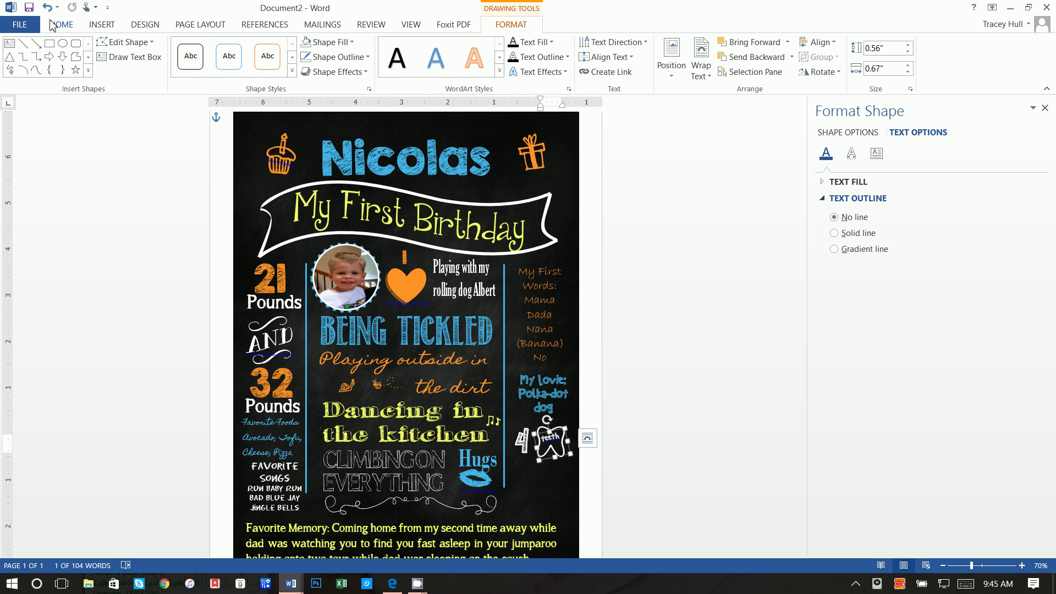
{"action": "left_click", "coordinate": [94, 25]}
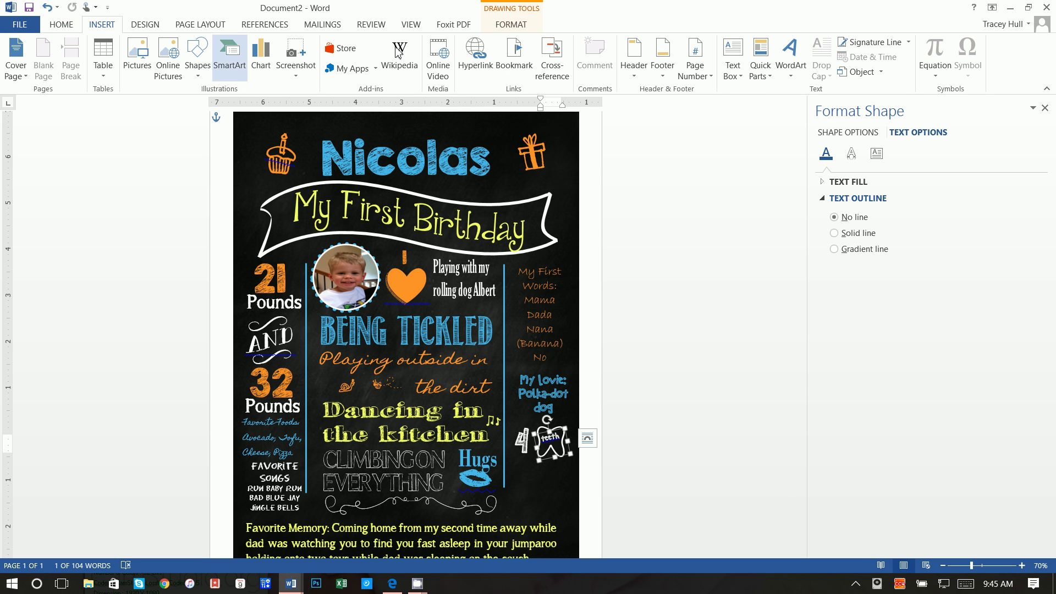
Step: Draw a text box about 1.07" by 1.33" below the tooth and enter "Favorite Book:" and "One Fish Two Fish" on separate lines
{"action": "left_click", "coordinate": [734, 65]}
{"action": "left_click", "coordinate": [750, 106]}
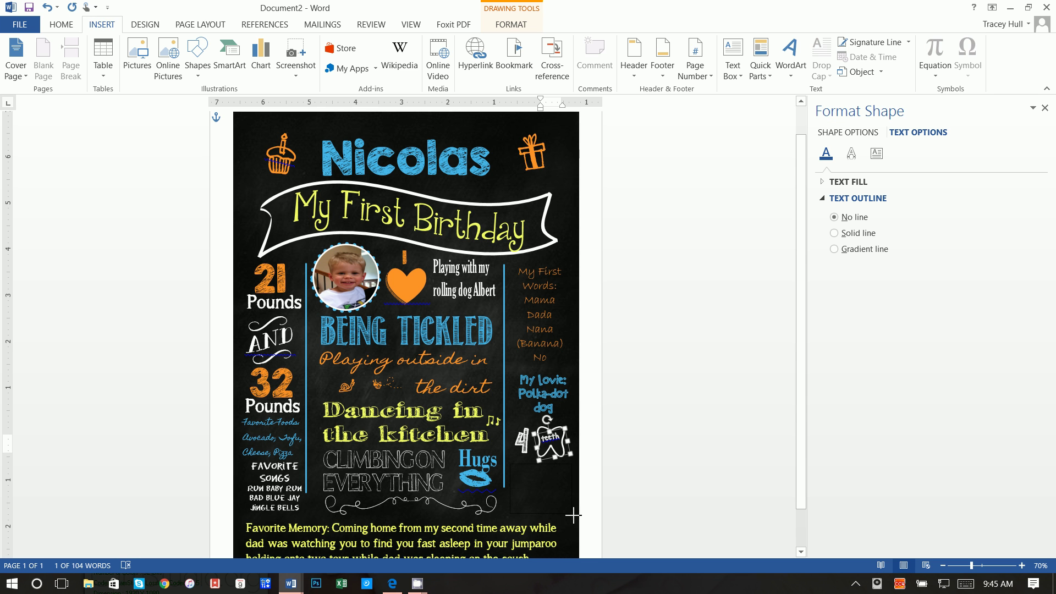
{"action": "left_click_drag", "start_coordinate": [554, 515], "coordinate": [572, 513]}
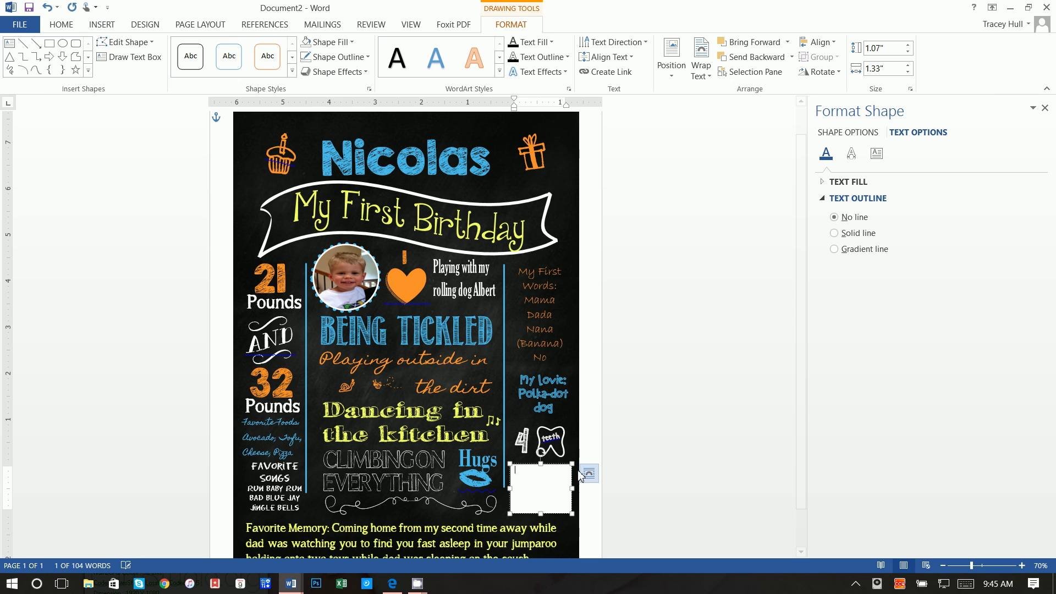
{"action": "left_click_drag", "start_coordinate": [558, 459], "coordinate": [560, 457]}
{"action": "type", "text": "Favorite Book:"}
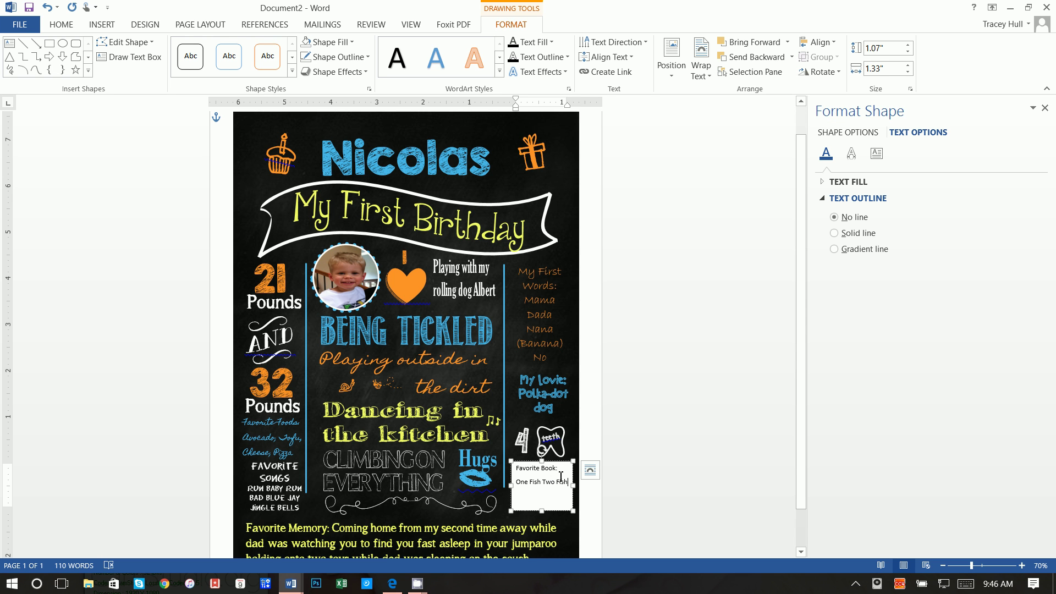
Step: Set the favorite book text to single line spacing with 0 pt after each paragraph
{"action": "double_click", "coordinate": [562, 482]}
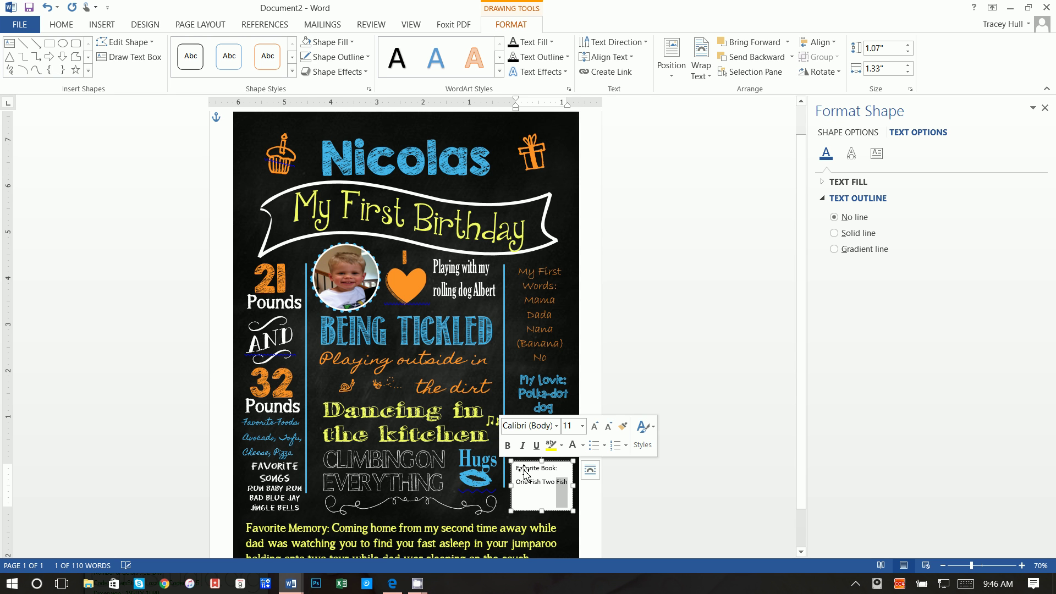
{"action": "key", "text": "ctrl+a"}
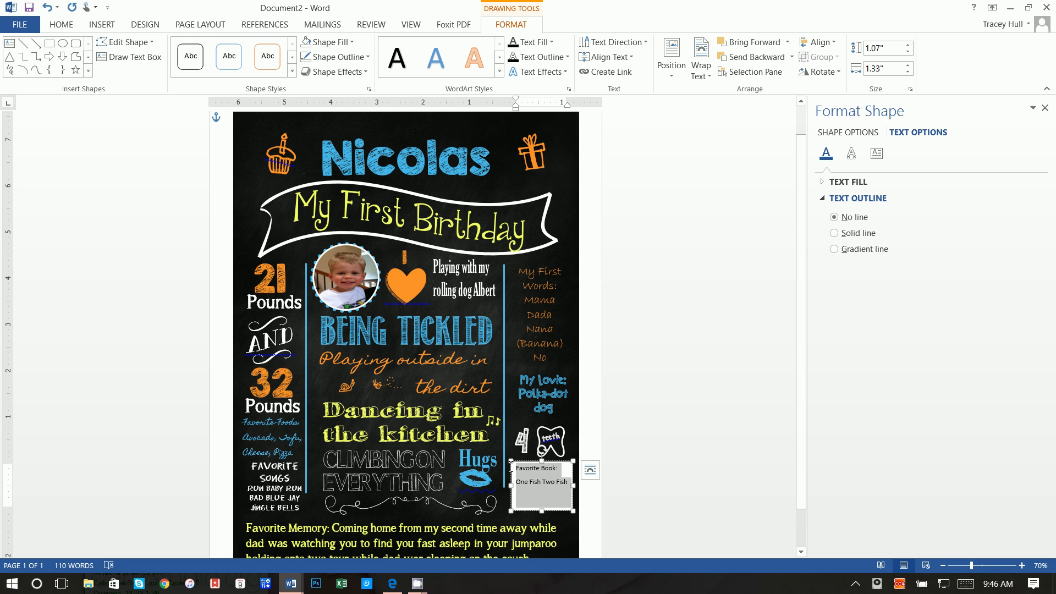
{"action": "left_click", "coordinate": [63, 27]}
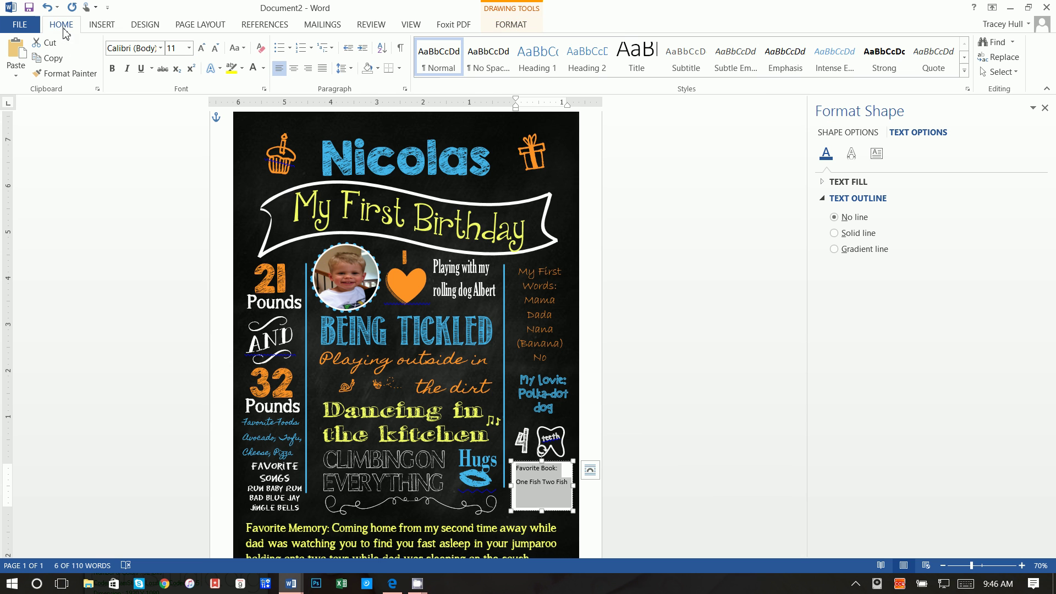
{"action": "left_click", "coordinate": [344, 68]}
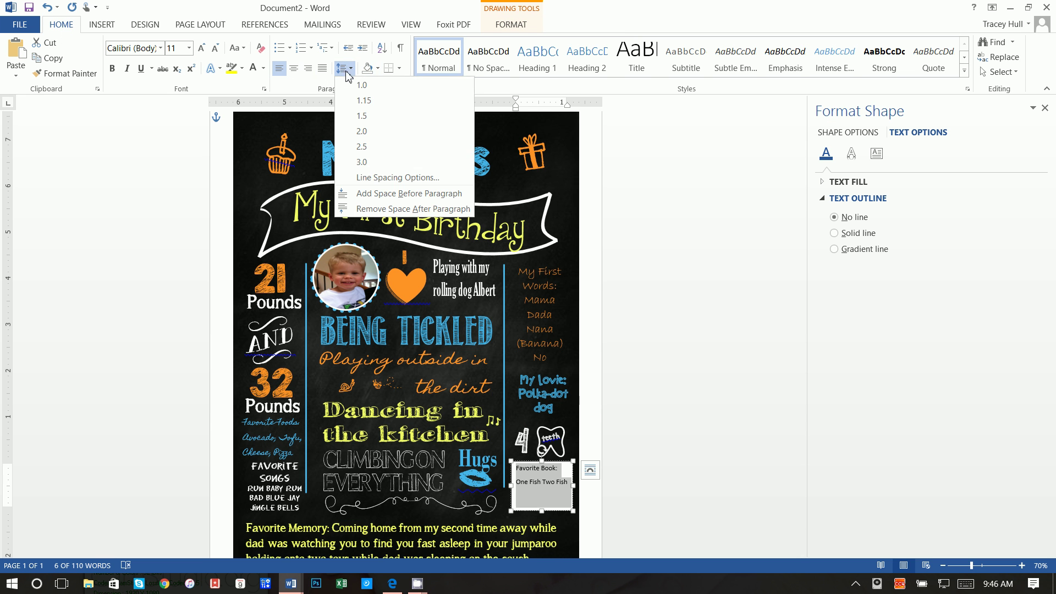
{"action": "left_click", "coordinate": [365, 178]}
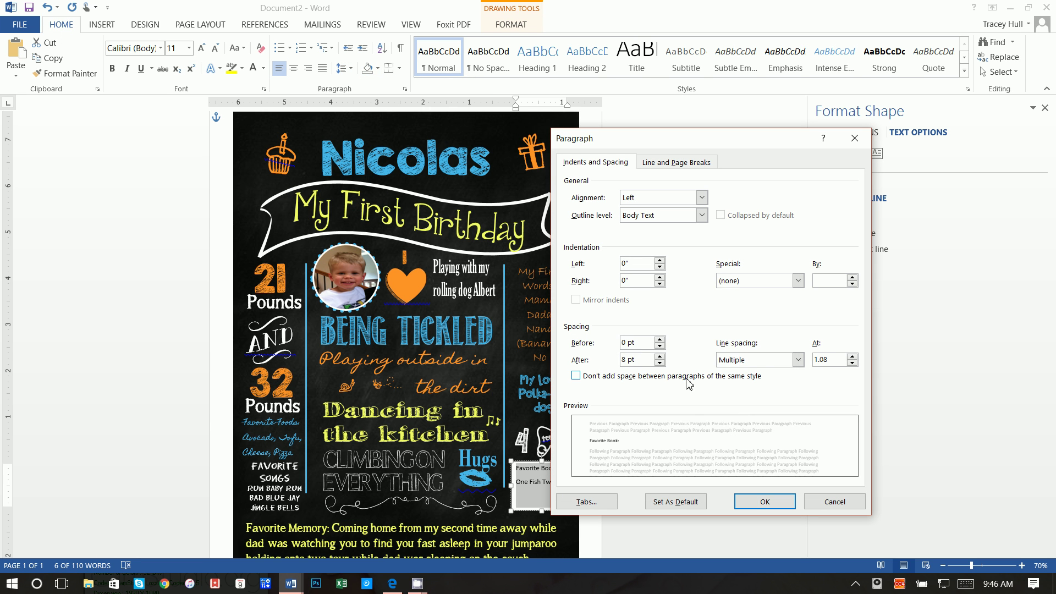
{"action": "double_click", "coordinate": [663, 362]}
{"action": "left_click", "coordinate": [798, 359]}
{"action": "left_click", "coordinate": [753, 369]}
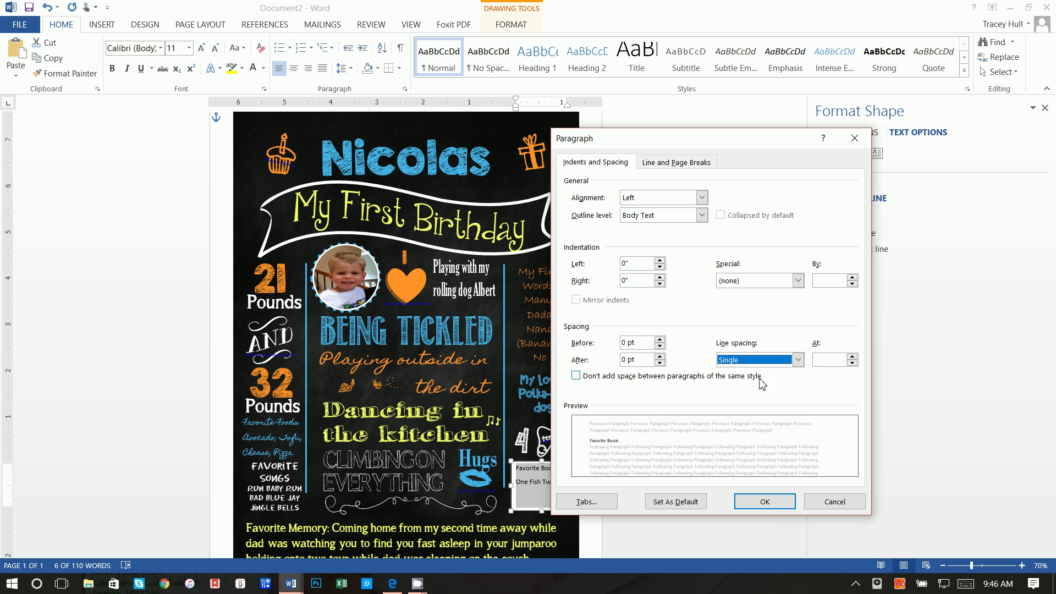
{"action": "left_click", "coordinate": [768, 501]}
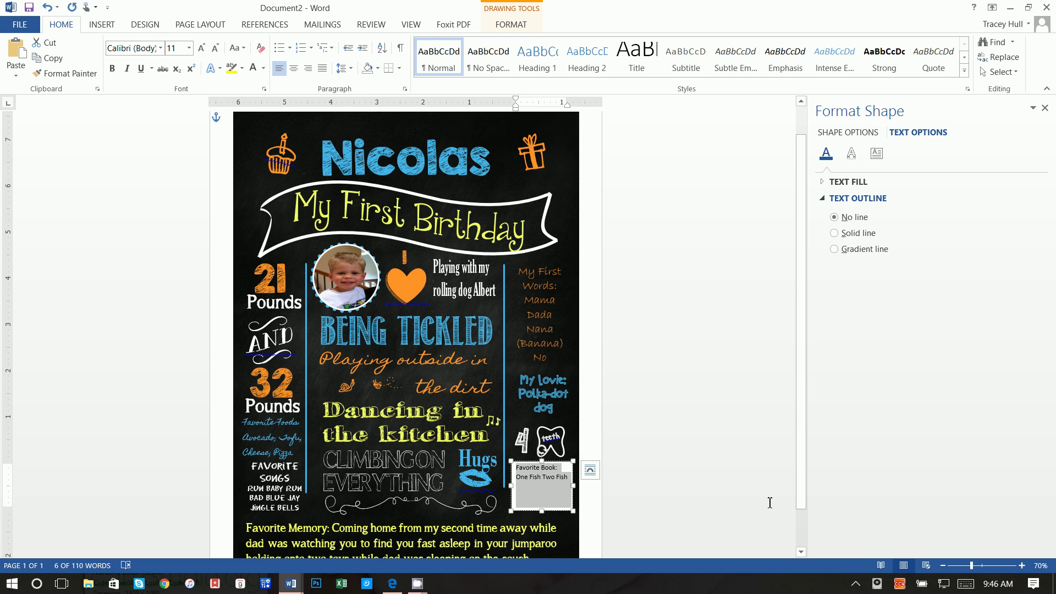
Step: Set the favorite book text in the Homemade Apple font and widen its text box to about 1.44"
{"action": "left_click", "coordinate": [160, 49]}
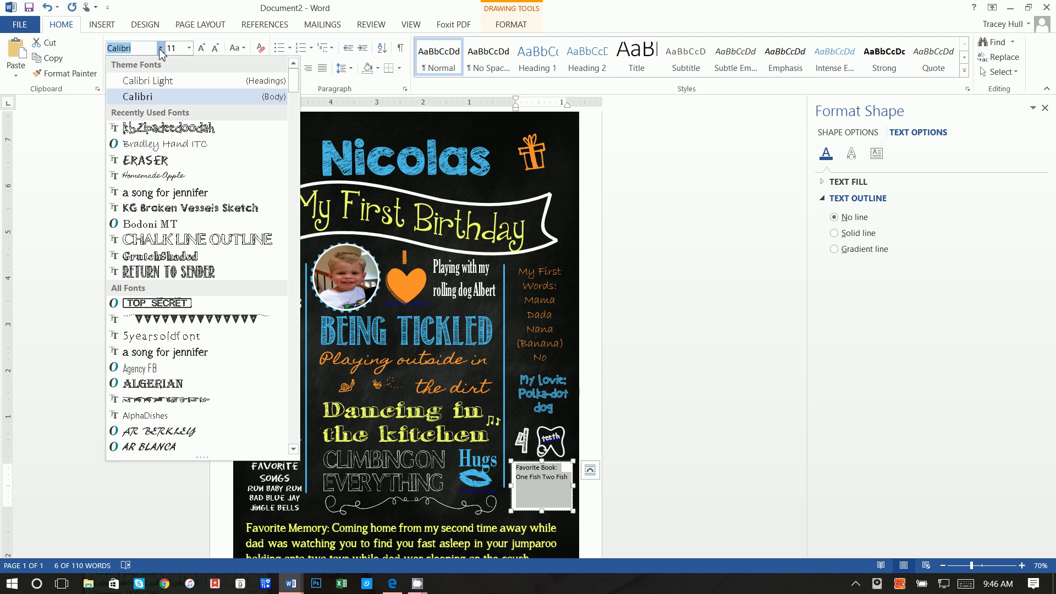
{"action": "left_click", "coordinate": [157, 176]}
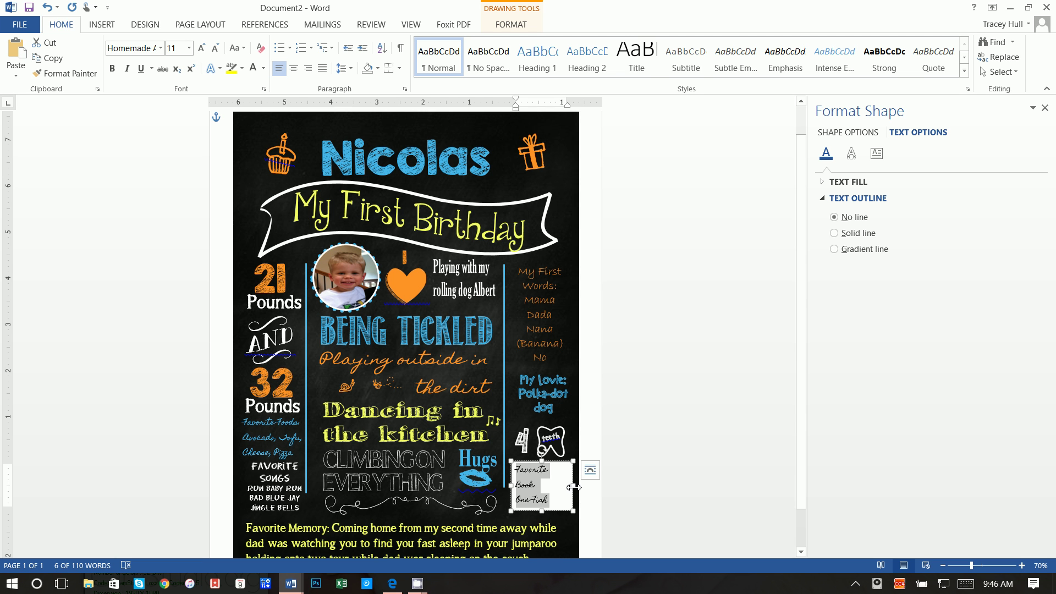
{"action": "left_click_drag", "start_coordinate": [574, 487], "coordinate": [578, 490]}
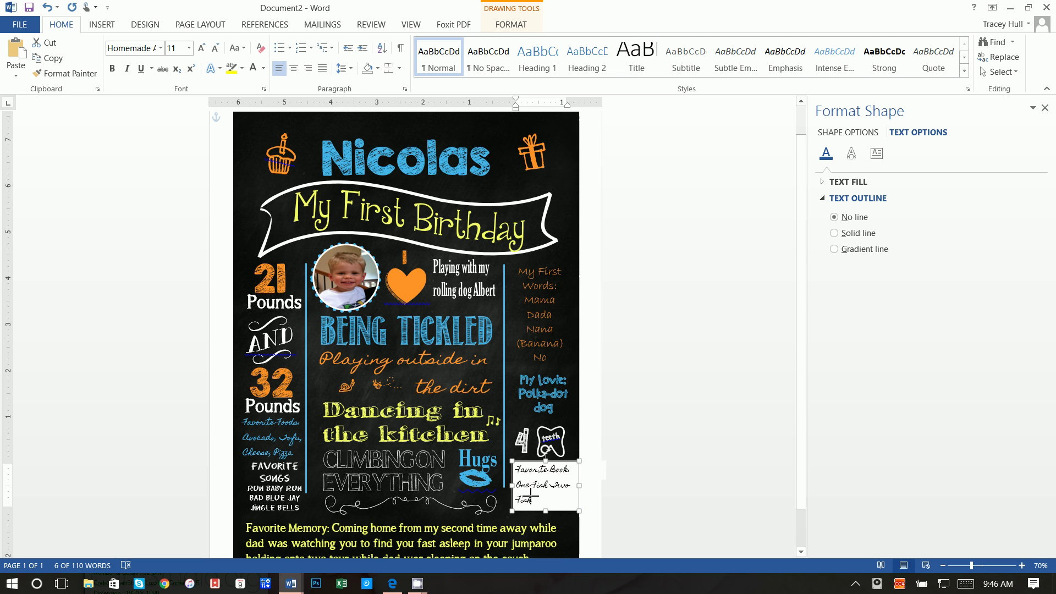
Step: Center the favorite book text in the recent orange color and remove the white fill from its text box
{"action": "triple_click", "coordinate": [508, 475]}
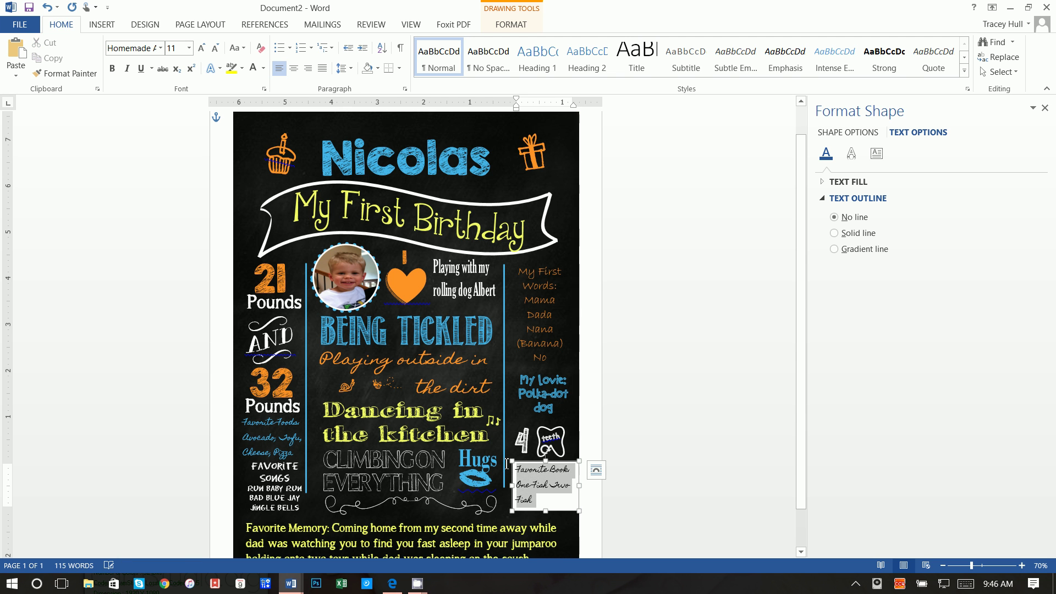
{"action": "left_click", "coordinate": [263, 69]}
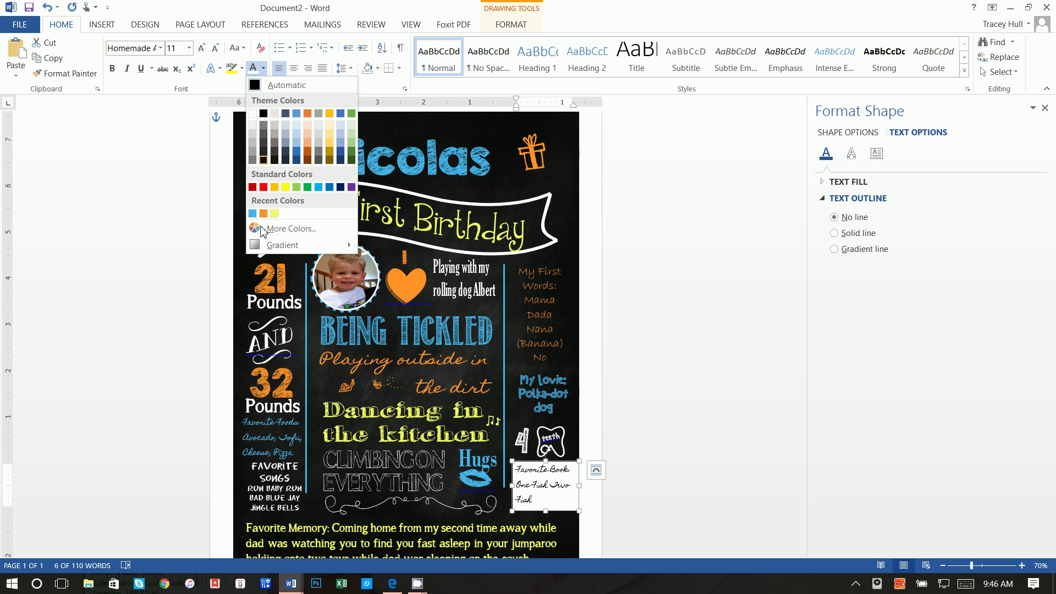
{"action": "left_click", "coordinate": [264, 214]}
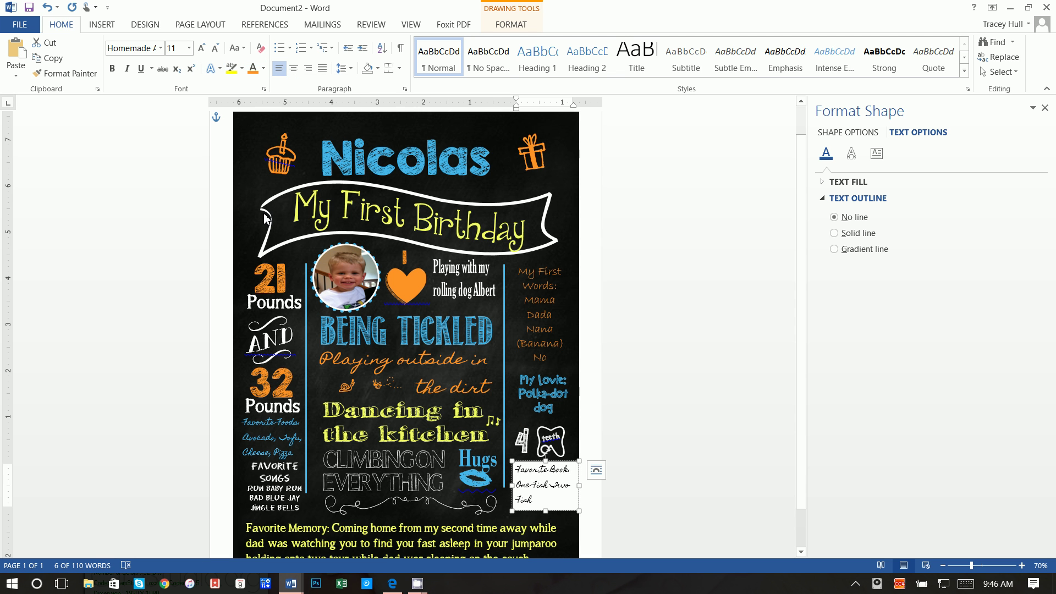
{"action": "left_click", "coordinate": [510, 25]}
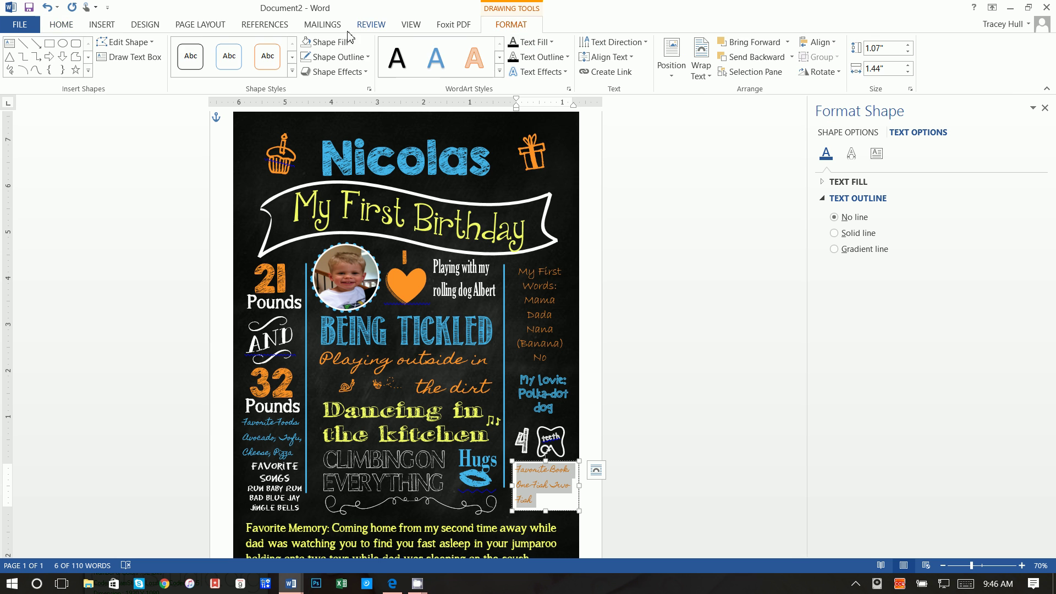
{"action": "left_click", "coordinate": [61, 25]}
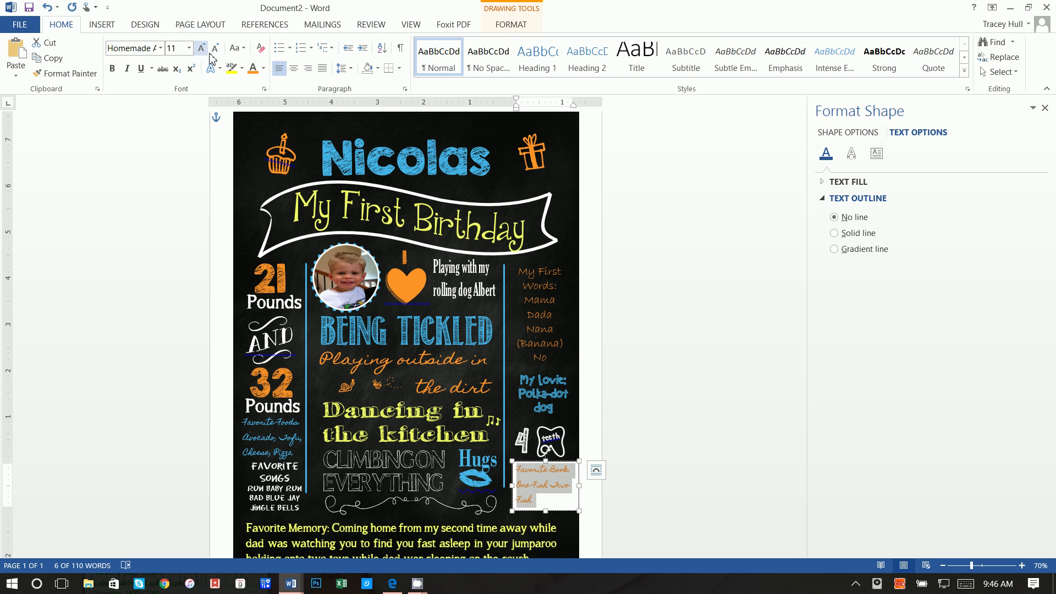
{"action": "left_click", "coordinate": [293, 69]}
{"action": "left_click", "coordinate": [509, 26]}
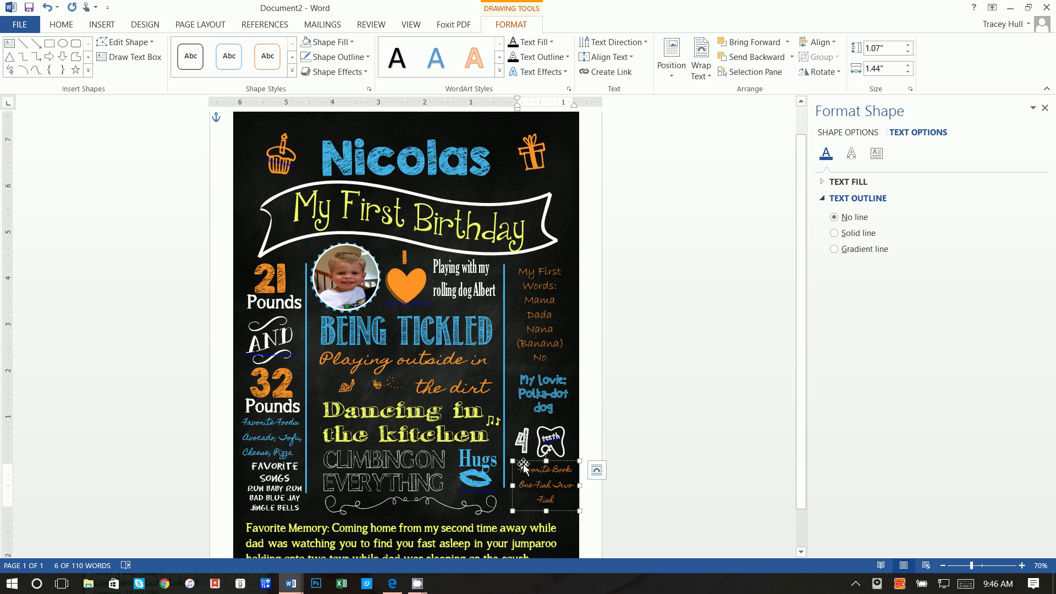
Step: Reposition the favorite book text box so it sits centered beneath the "4 teeth" detail
{"action": "left_click_drag", "start_coordinate": [522, 462], "coordinate": [520, 460]}
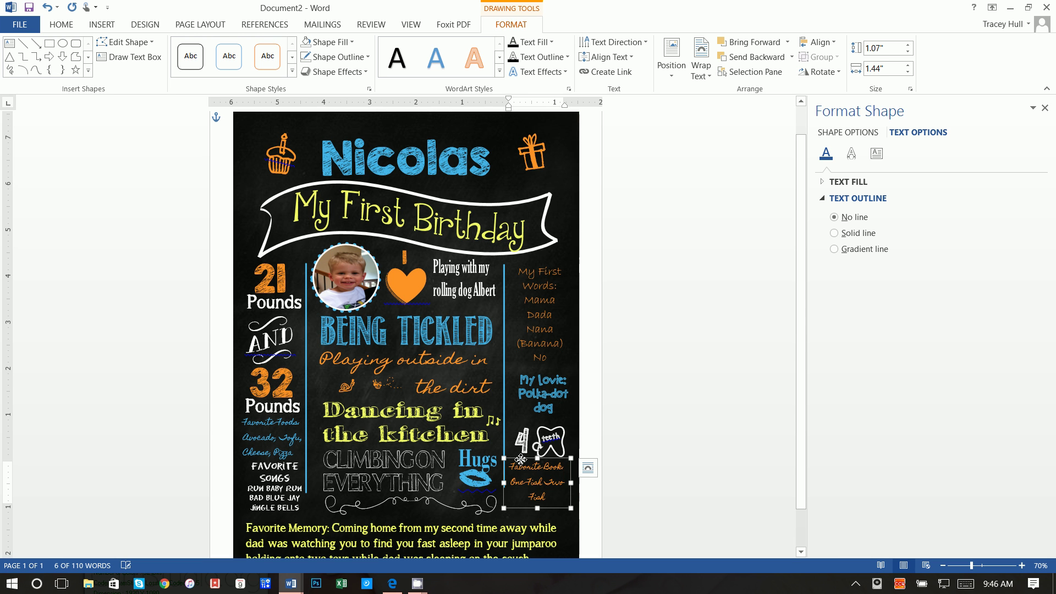
{"action": "key", "text": "Right"}
{"action": "key", "text": "Right"}
{"action": "key", "text": "Right"}
{"action": "key", "text": "Right"}
{"action": "key", "text": "Right"}
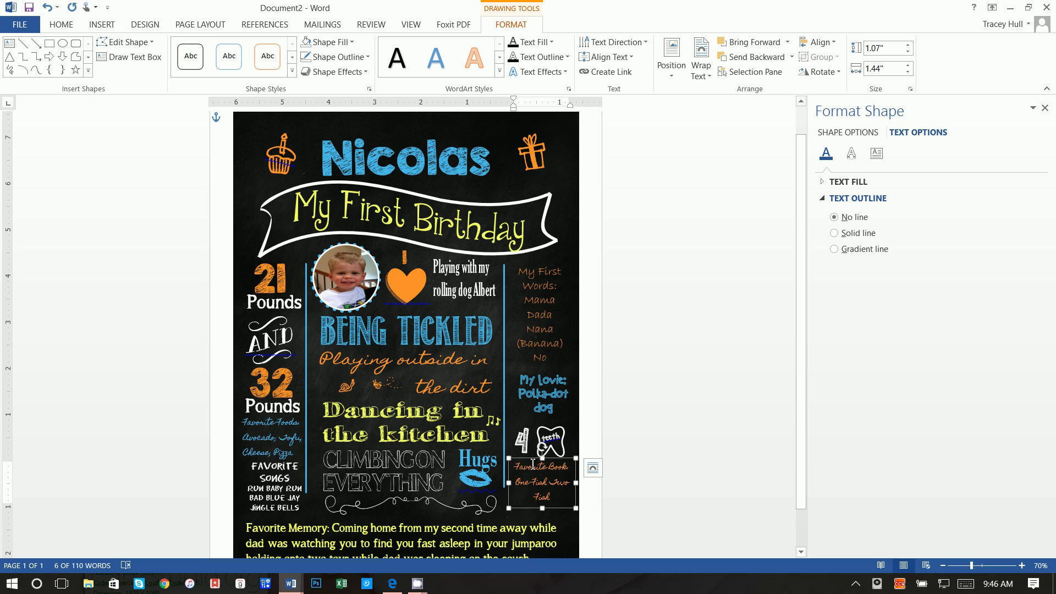
Step: Duplicate the favorite book text box
{"action": "right_click", "coordinate": [531, 460]}
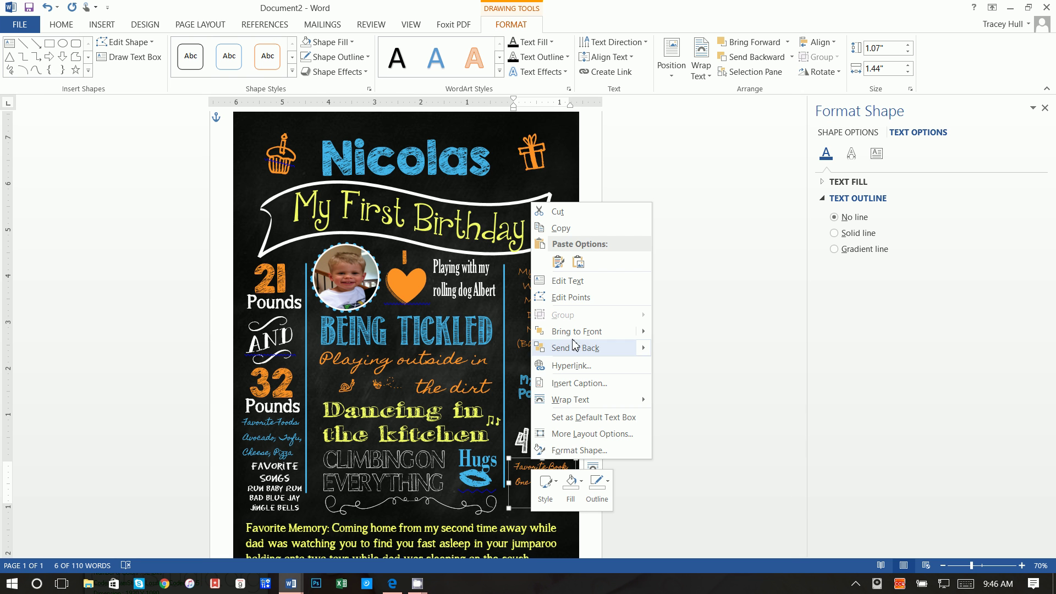
{"action": "left_click", "coordinate": [575, 225]}
{"action": "left_click", "coordinate": [596, 231]}
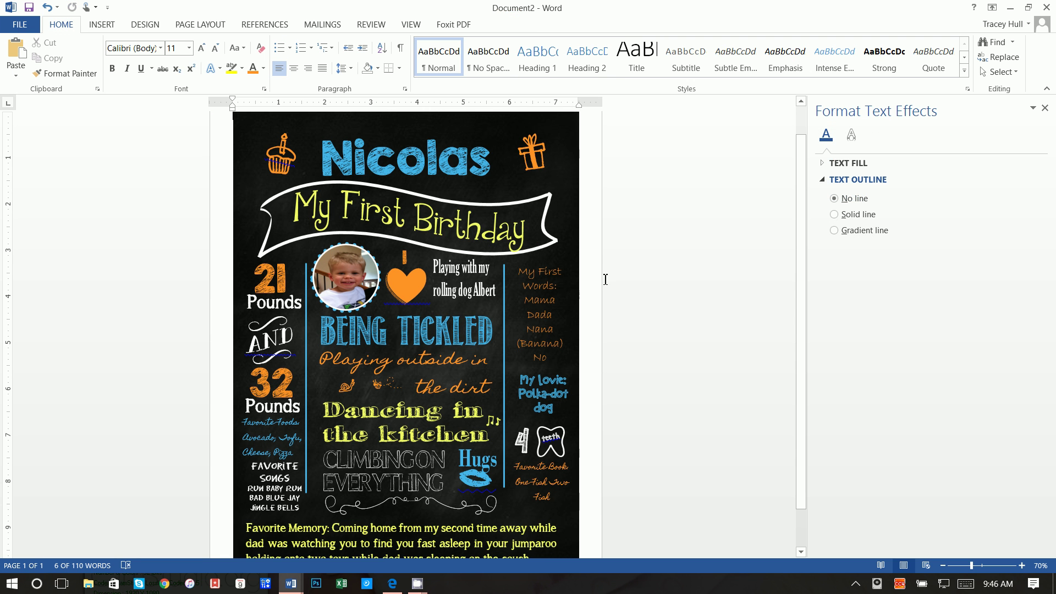
{"action": "right_click", "coordinate": [593, 258]}
{"action": "left_click", "coordinate": [616, 317]}
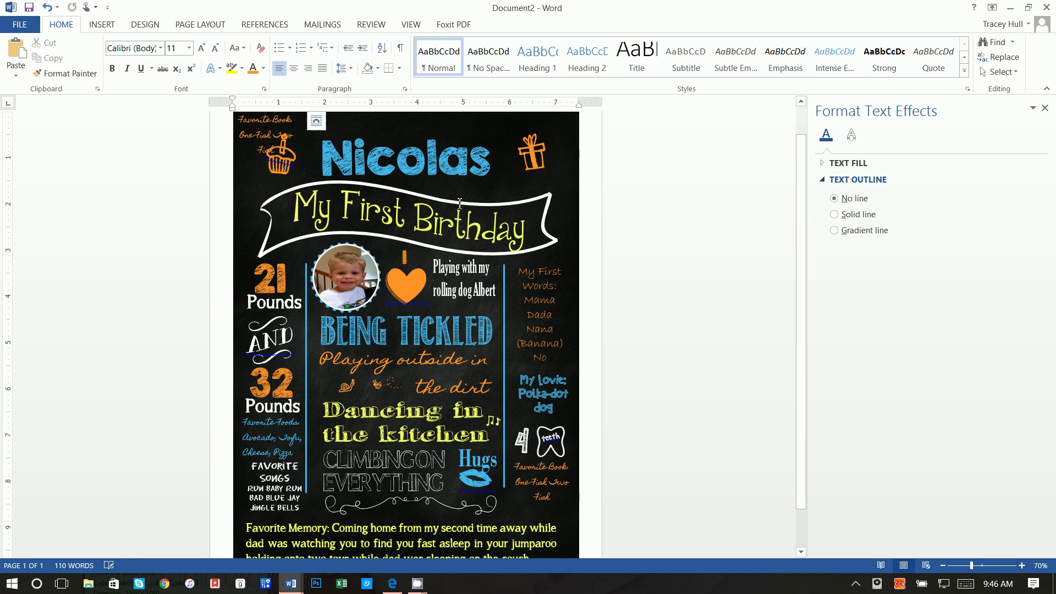
Step: Replace the duplicate box's text with two spaced fish symbols from the Pea Lauren Doodles font, character code 0052
{"action": "left_click", "coordinate": [276, 154]}
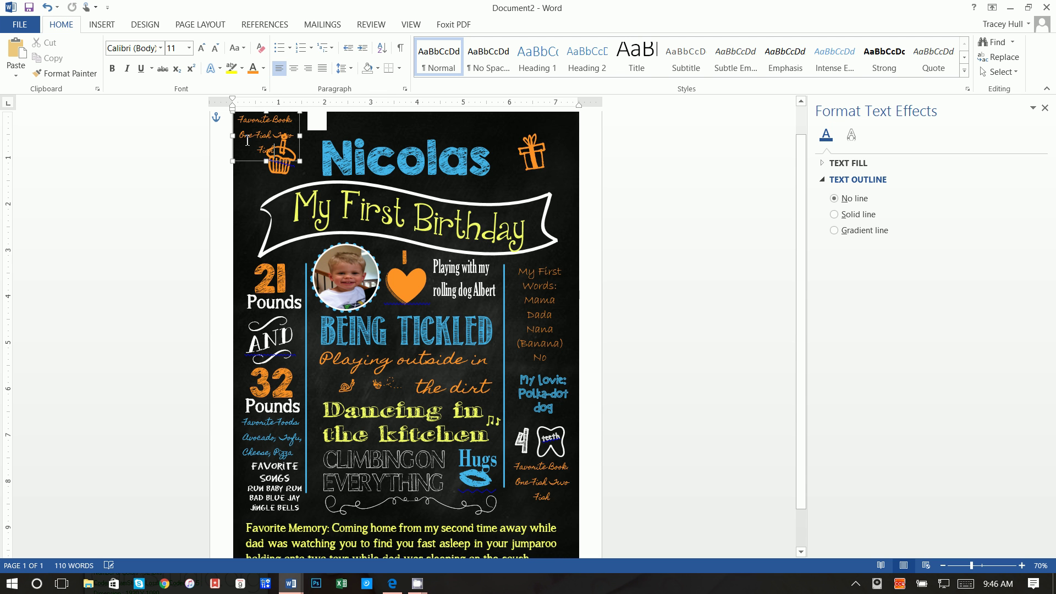
{"action": "left_click_drag", "start_coordinate": [248, 141], "coordinate": [231, 124]}
{"action": "left_click", "coordinate": [259, 149]}
{"action": "key", "text": "ctrl+v"}
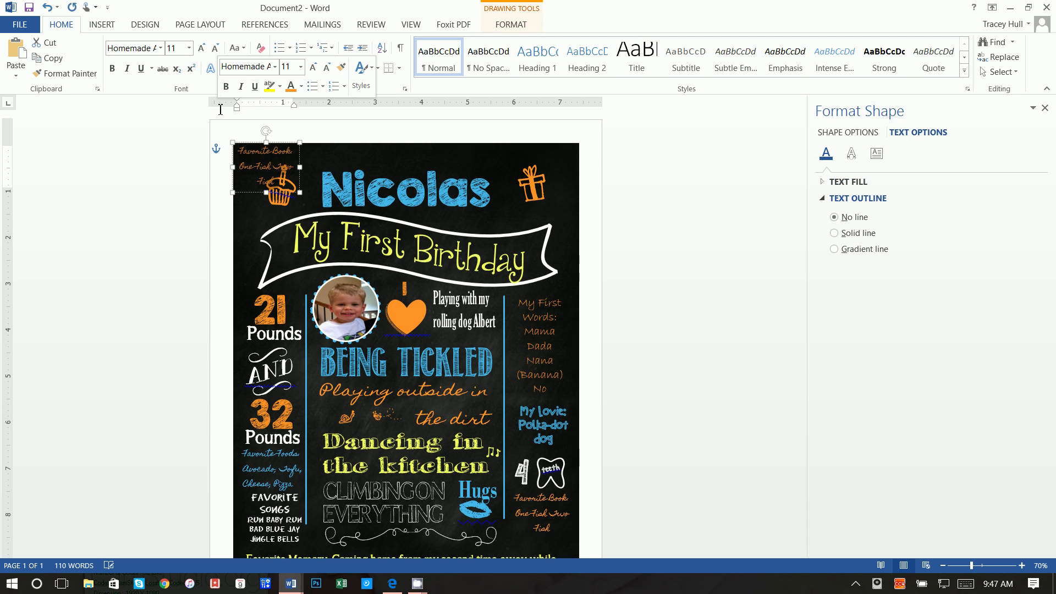
{"action": "left_click", "coordinate": [100, 25]}
{"action": "left_click", "coordinate": [967, 50]}
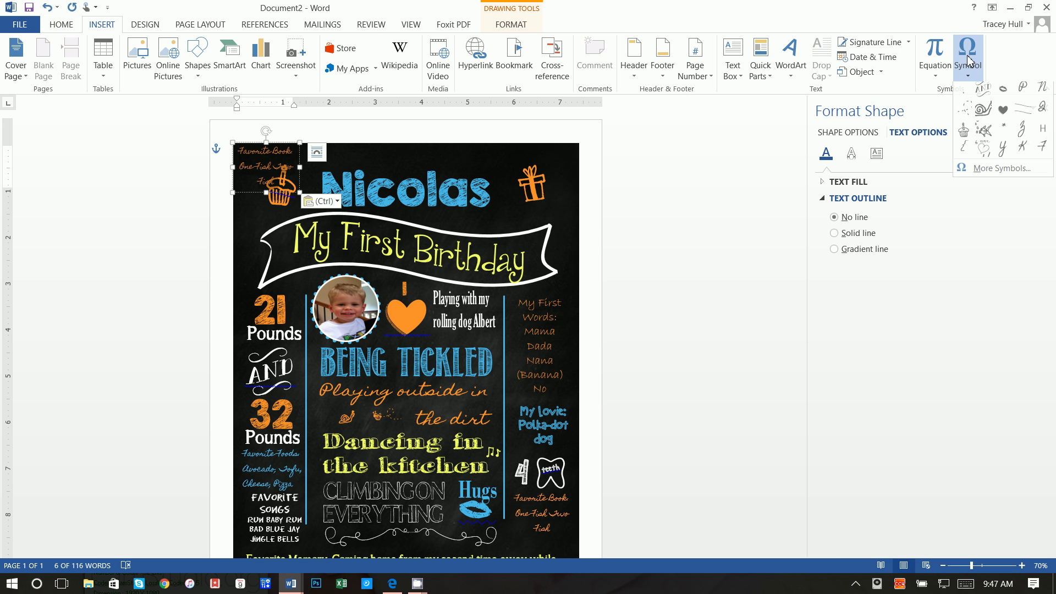
{"action": "left_click", "coordinate": [991, 174]}
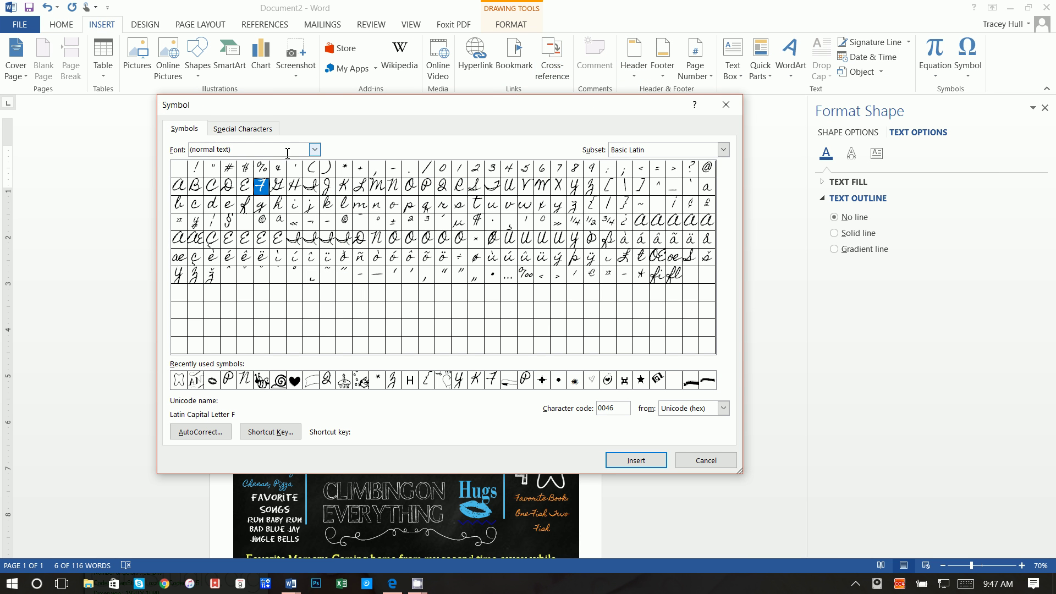
{"action": "left_click", "coordinate": [314, 149]}
{"action": "scroll", "coordinate": [297, 193], "scroll_direction": "down", "scroll_amount": 12}
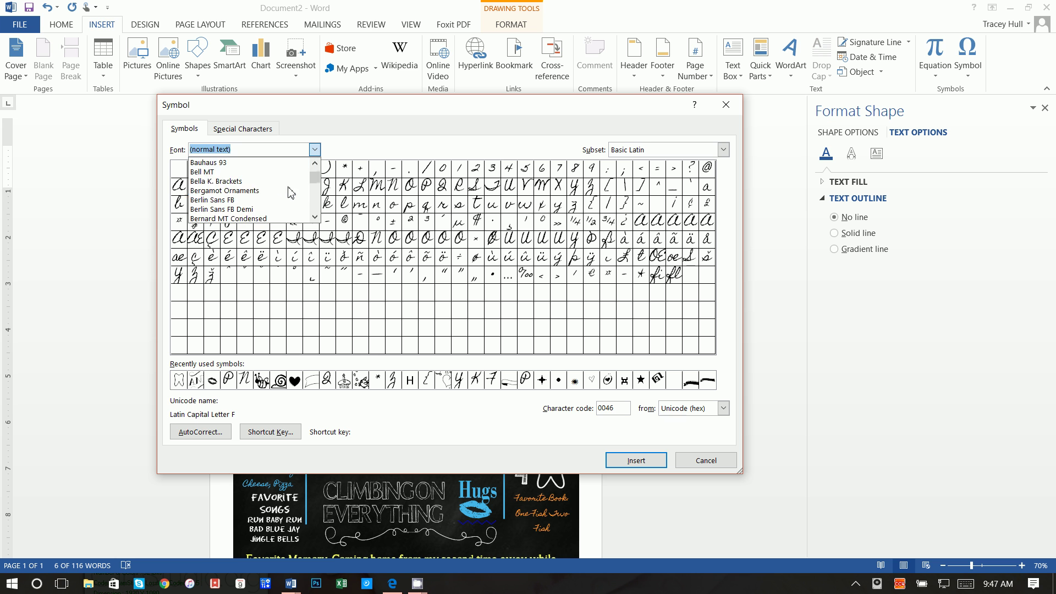
{"action": "scroll", "coordinate": [282, 200], "scroll_direction": "down", "scroll_amount": 20}
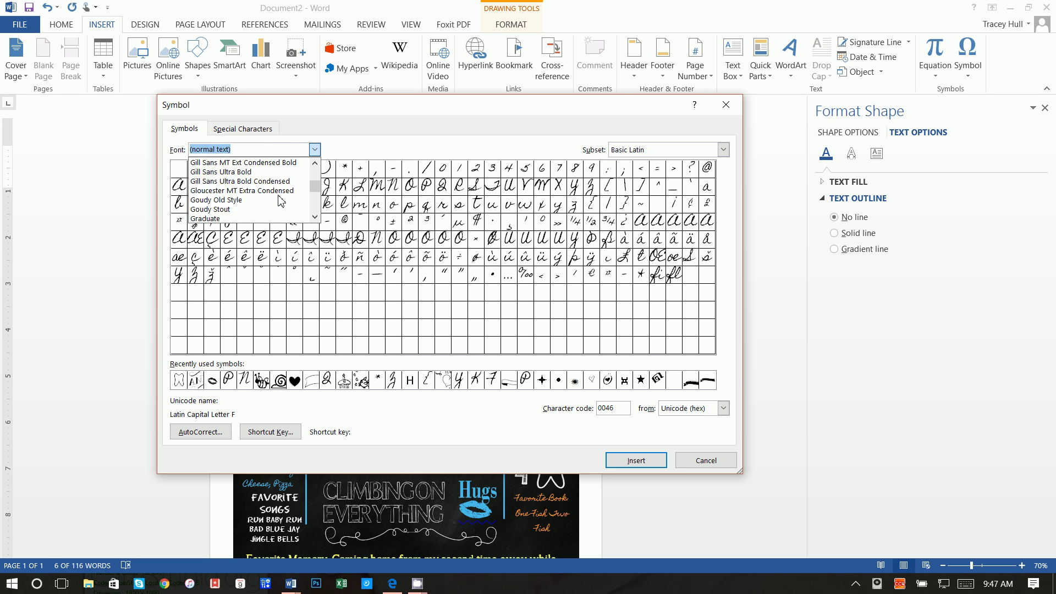
{"action": "scroll", "coordinate": [278, 204], "scroll_direction": "down", "scroll_amount": 20}
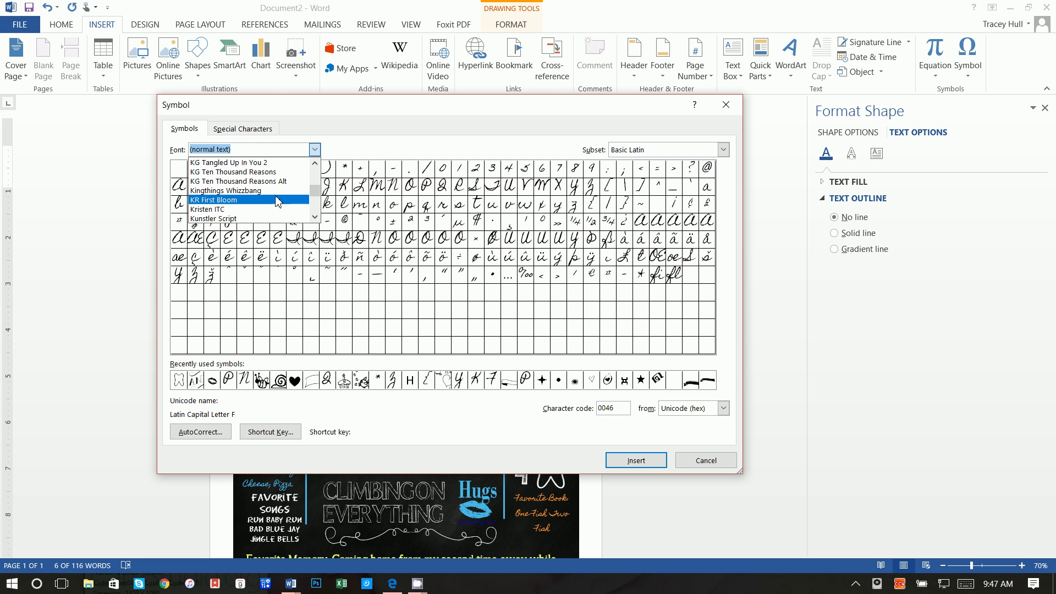
{"action": "scroll", "coordinate": [273, 209], "scroll_direction": "down", "scroll_amount": 10}
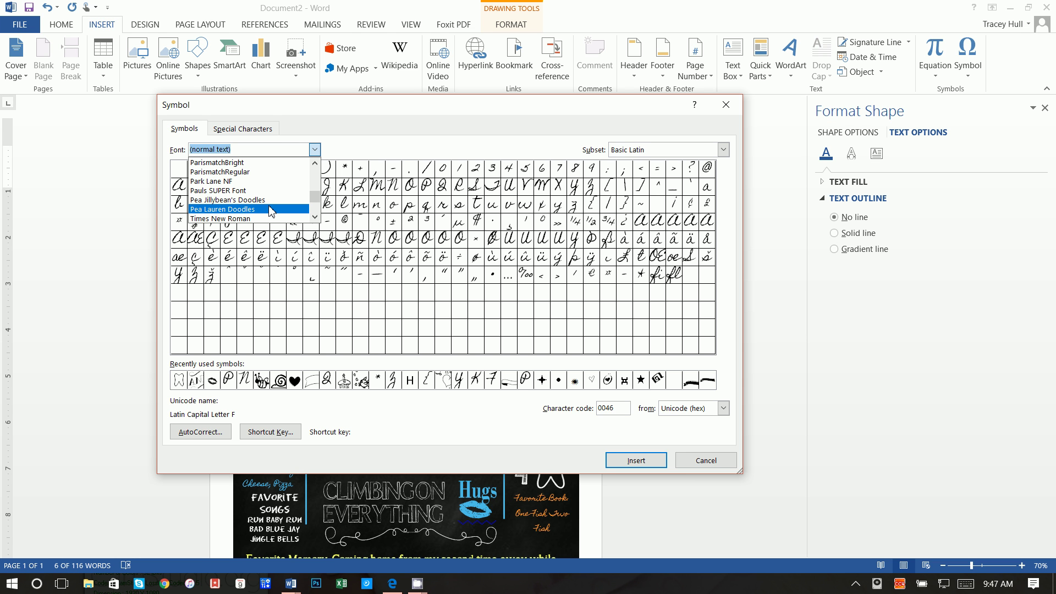
{"action": "left_click", "coordinate": [269, 209]}
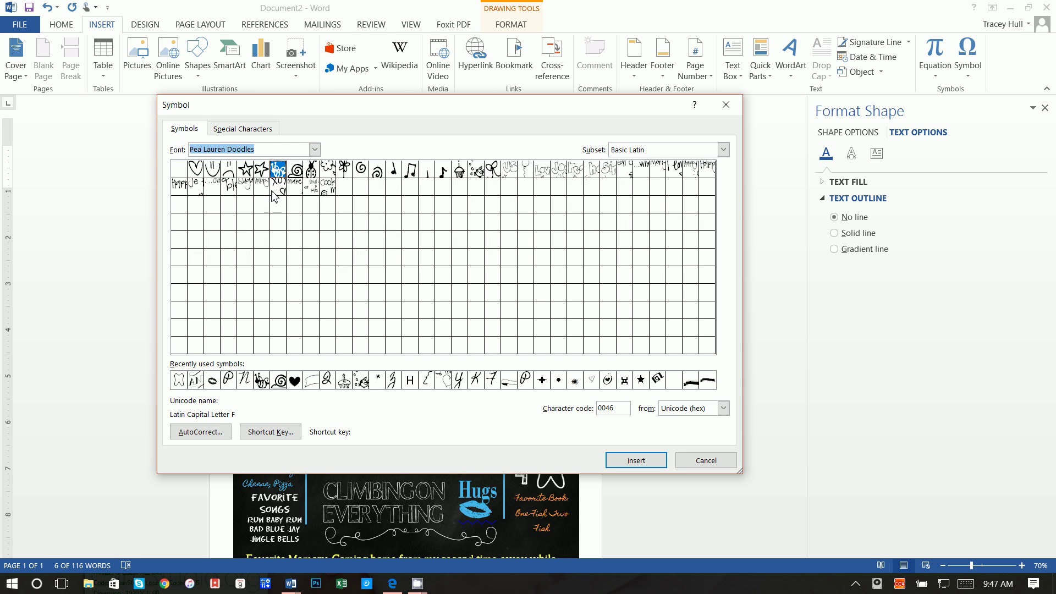
{"action": "double_click", "coordinate": [475, 171]}
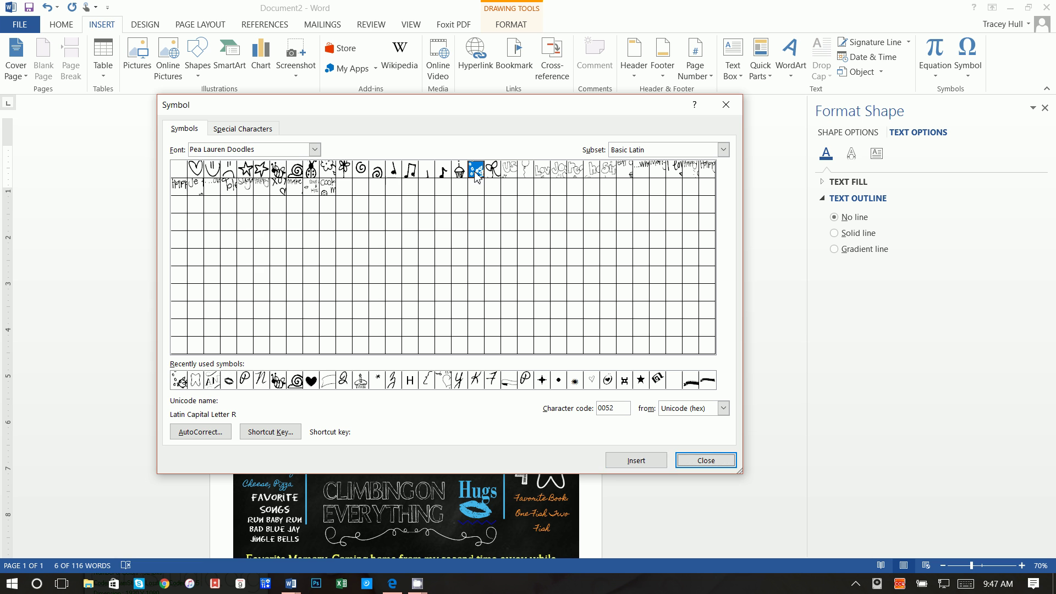
{"action": "left_click", "coordinate": [707, 461]}
{"action": "key", "text": "BackSpace"}
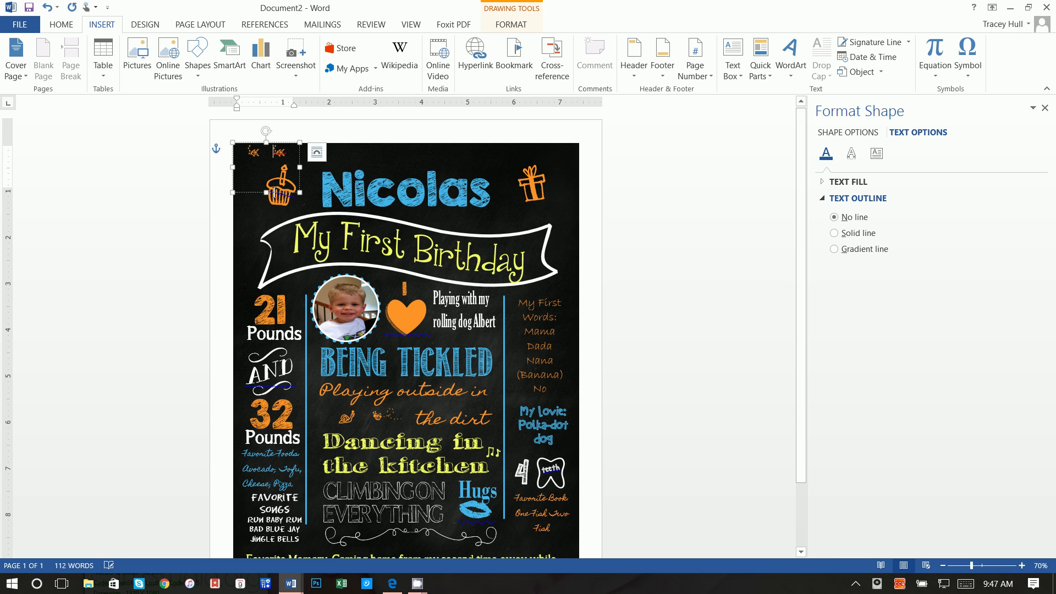
Step: Move the fish symbol box over the favorite book text so the fish flank the last word, "Fish"
{"action": "left_click_drag", "start_coordinate": [274, 192], "coordinate": [477, 437]}
{"action": "left_click_drag", "start_coordinate": [558, 548], "coordinate": [555, 451]}
{"action": "left_click", "coordinate": [555, 451]}
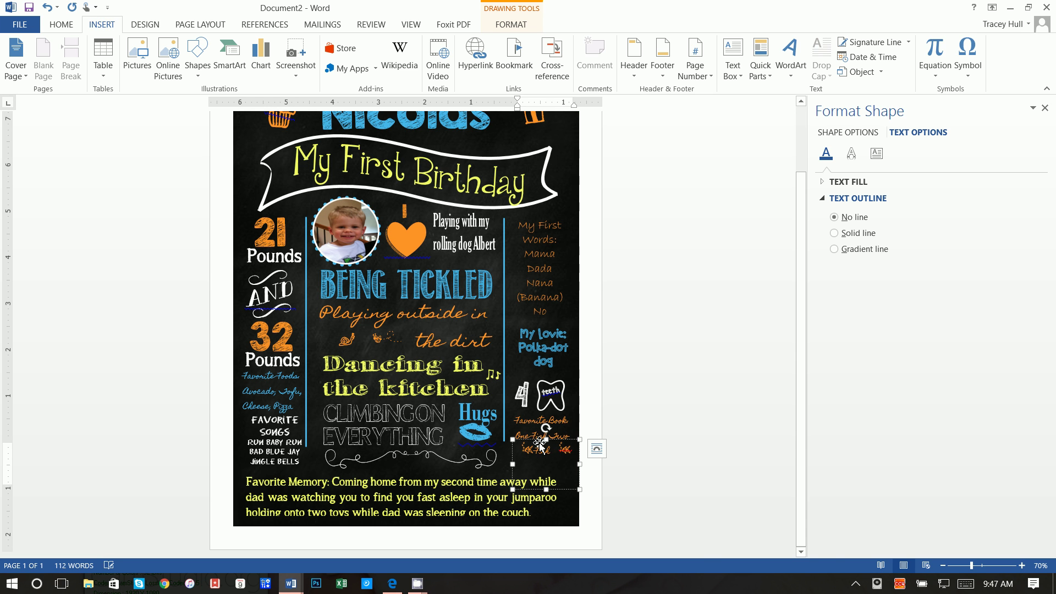
{"action": "left_click_drag", "start_coordinate": [537, 440], "coordinate": [529, 443]}
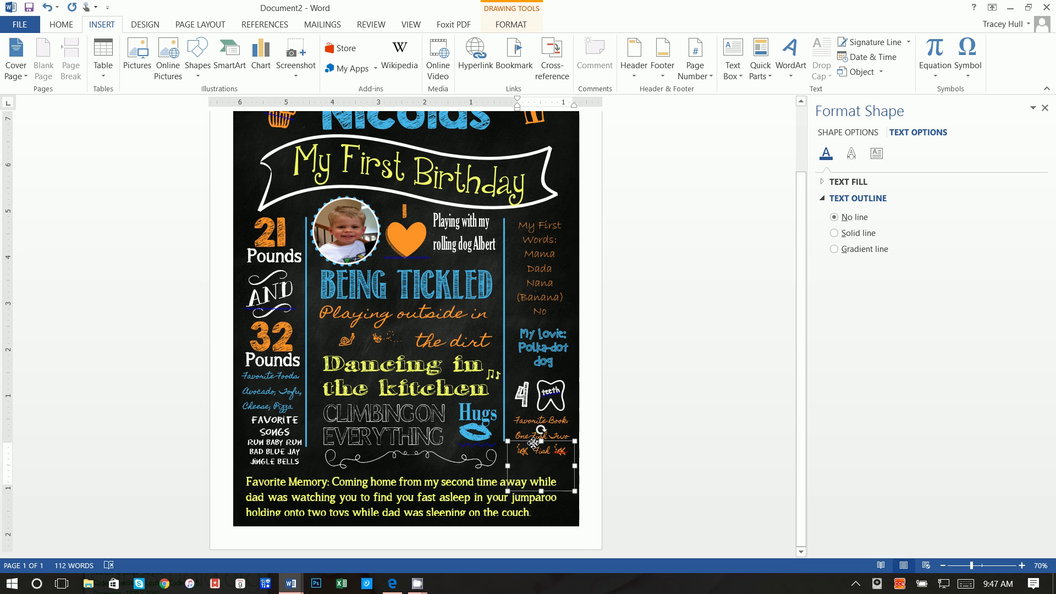
{"action": "left_click", "coordinate": [584, 444]}
{"action": "scroll", "coordinate": [641, 435], "scroll_direction": "up", "scroll_amount": 1}
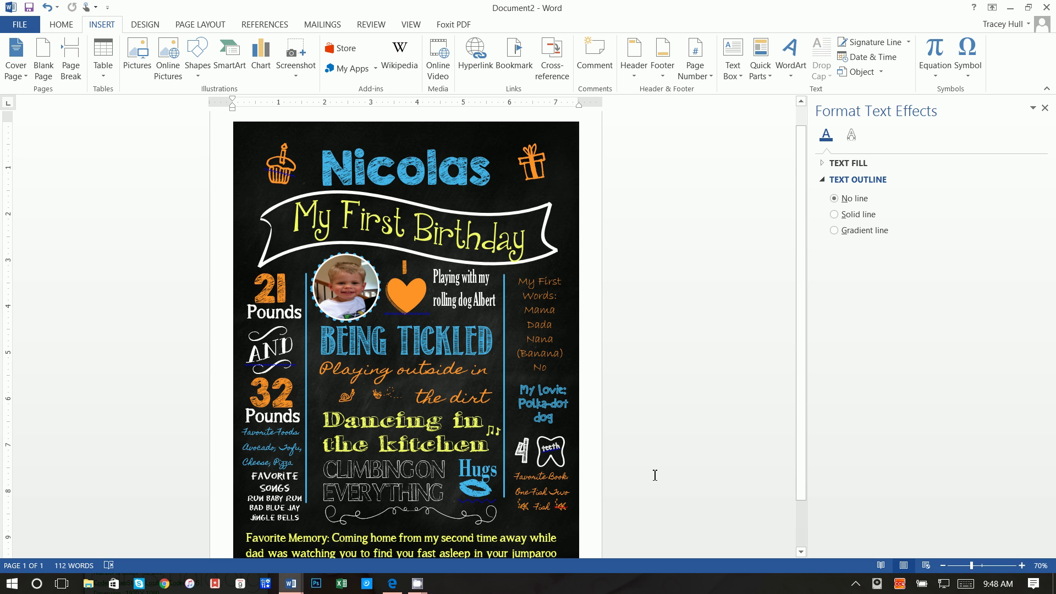
{"action": "scroll", "coordinate": [654, 475], "scroll_direction": "down", "scroll_amount": 2}
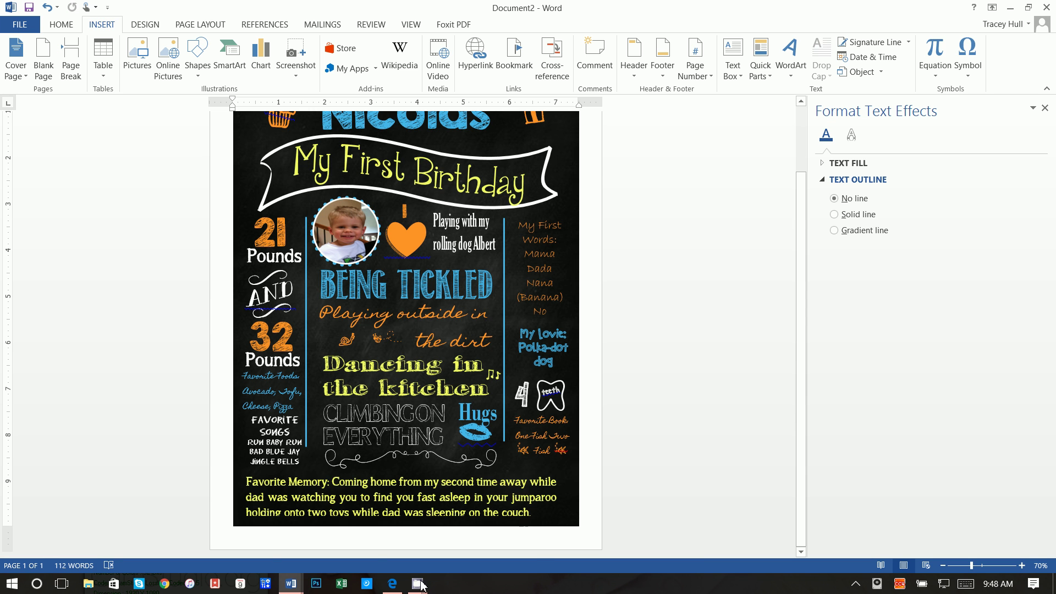
{"action": "left_click", "coordinate": [341, 528]}
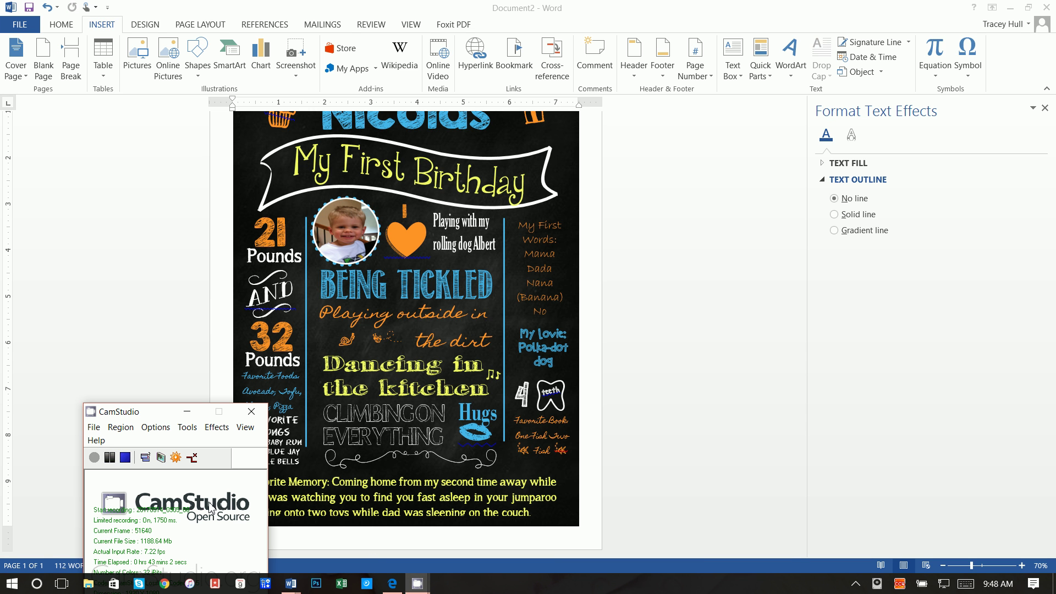